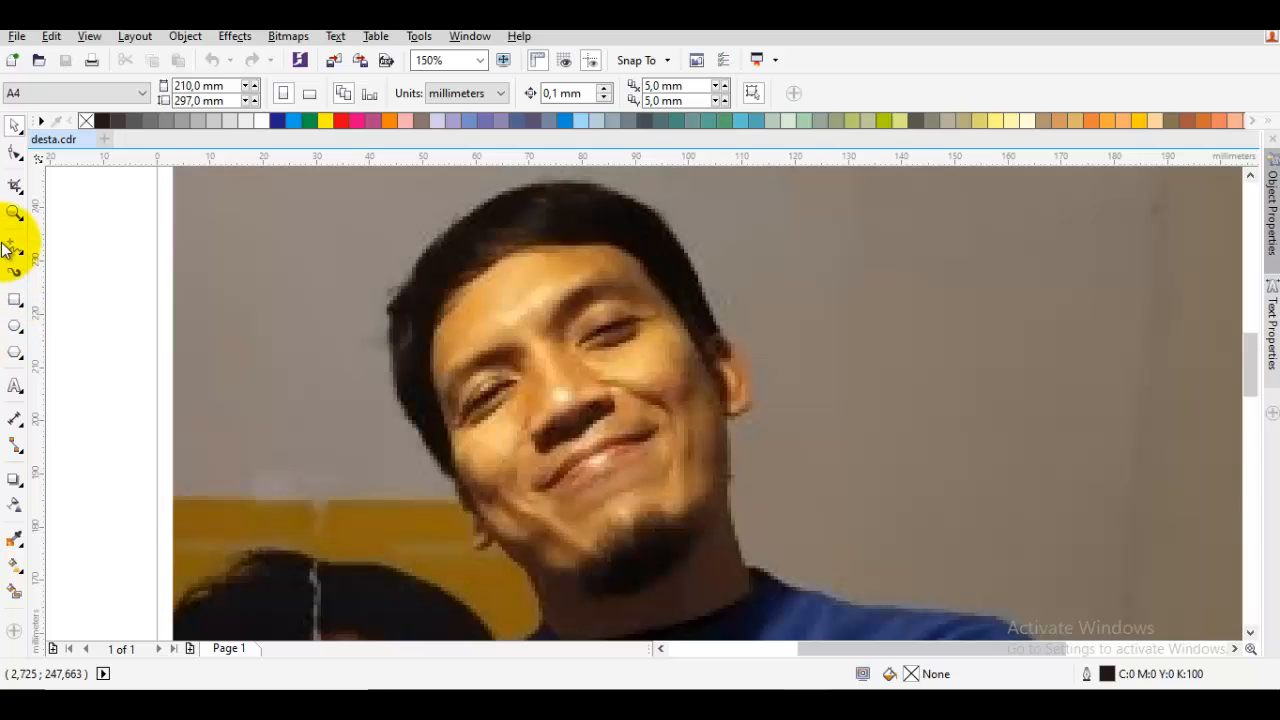
pyautogui.moveTo(549, 426); pyautogui.dragTo(551, 432)
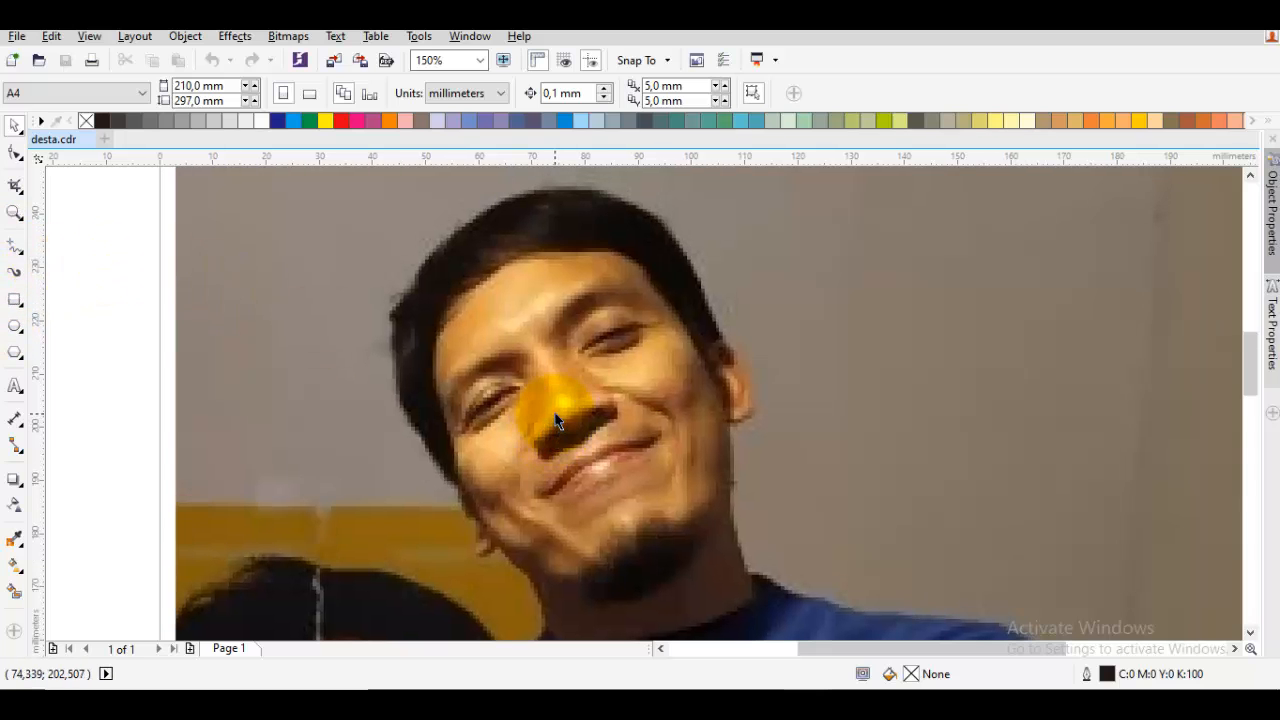
pyautogui.press('F5')
pyautogui.scroll(3, 505, 360)
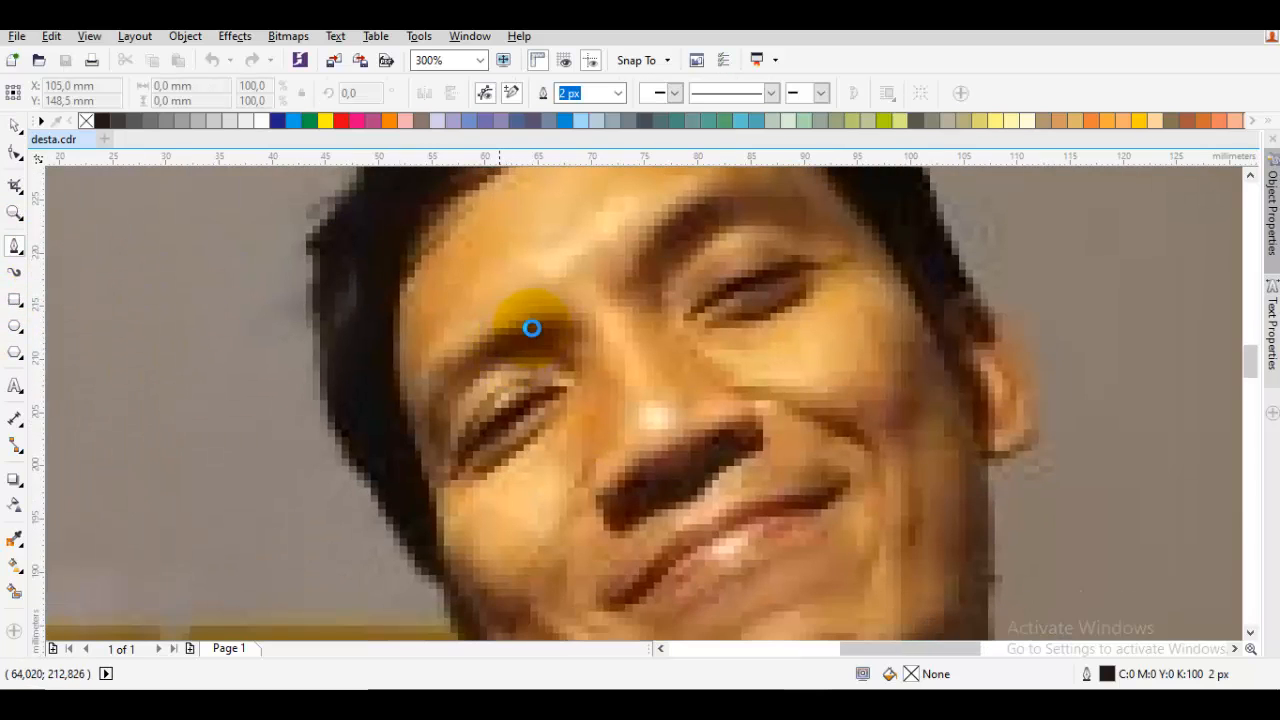
pyautogui.moveTo(432, 442); pyautogui.dragTo(475, 322)
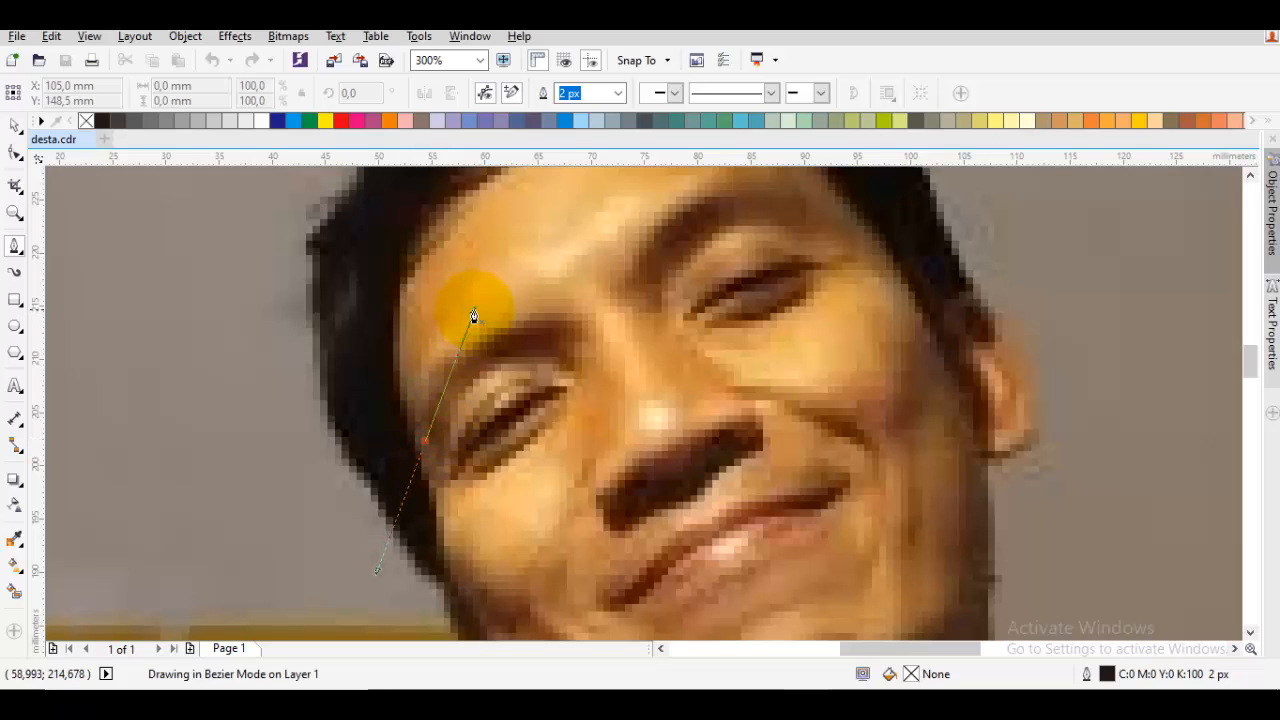
pyautogui.press('space')
pyautogui.press('space')
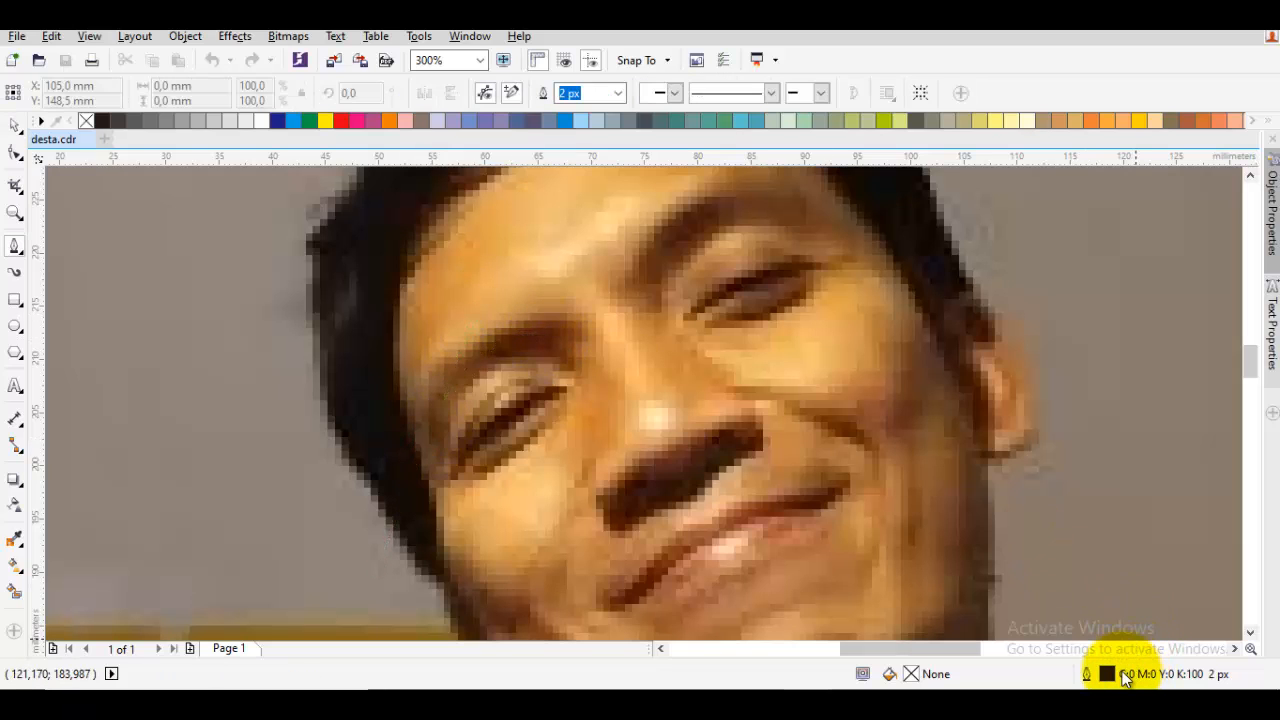
# Set the default outline to a 20 px width with bevelled corners
pyautogui.doubleClick(1122, 676)
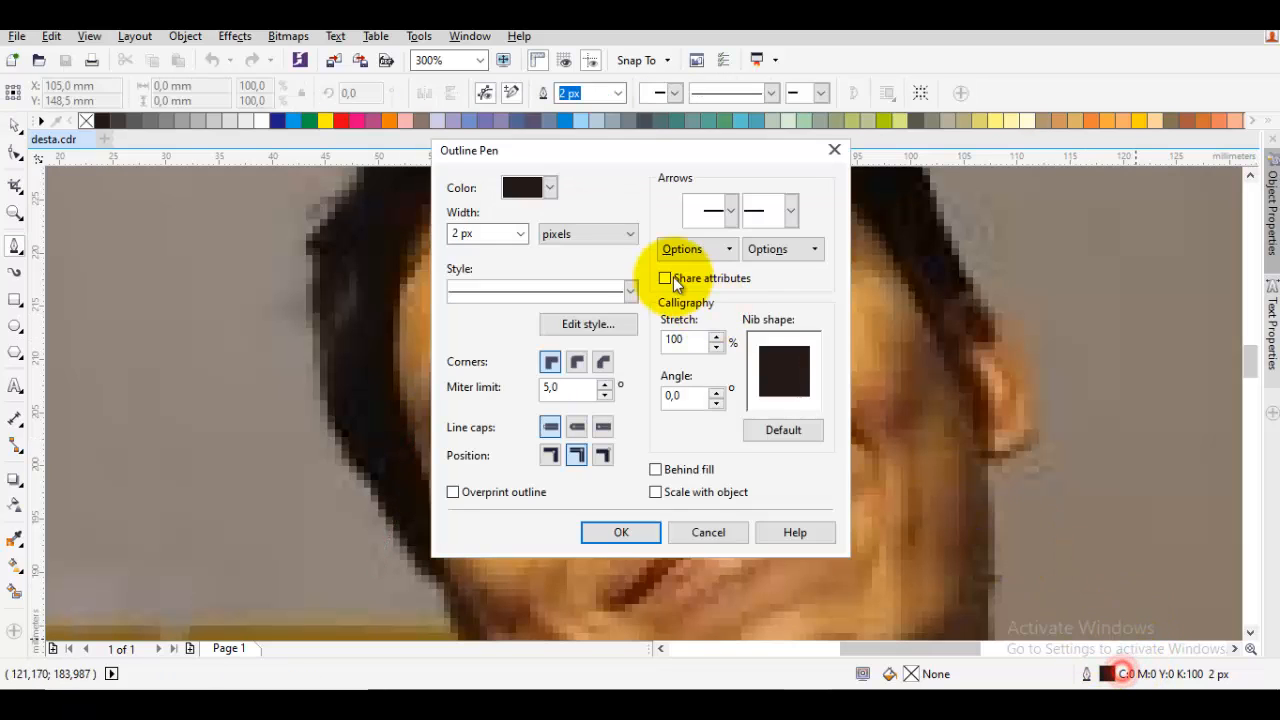
pyautogui.click(518, 235)
pyautogui.click(486, 393)
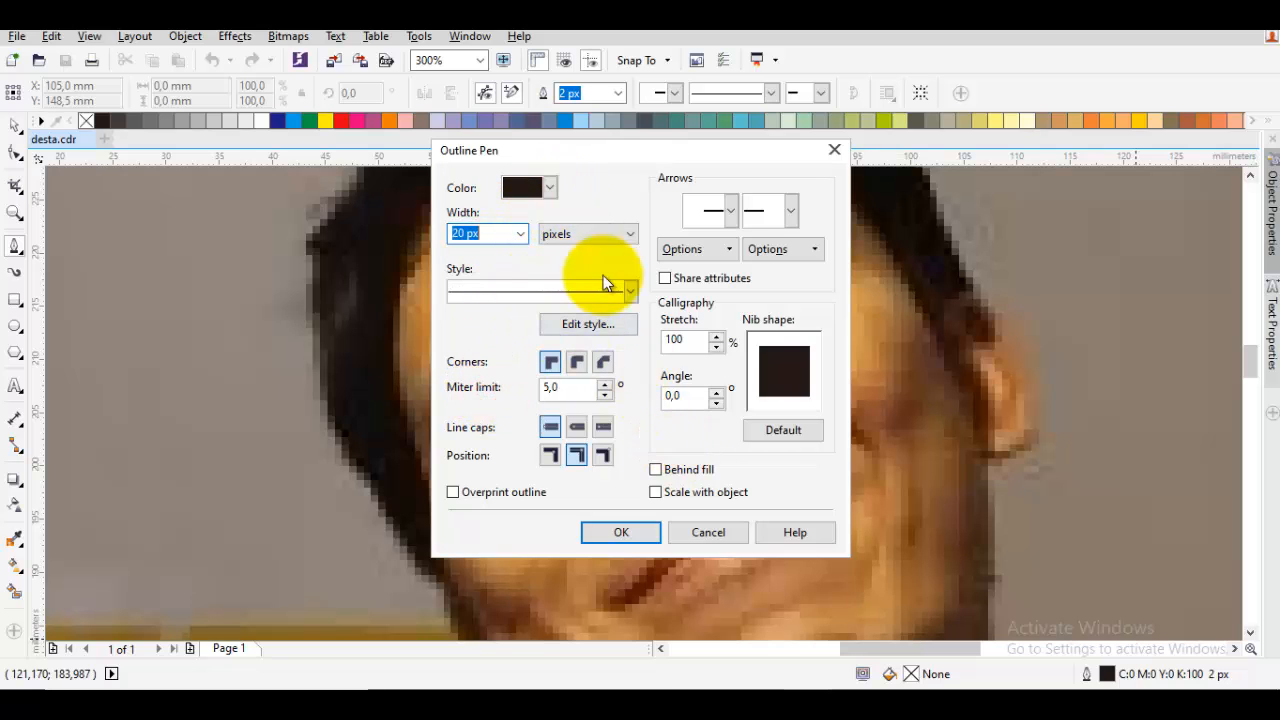
pyautogui.click(603, 365)
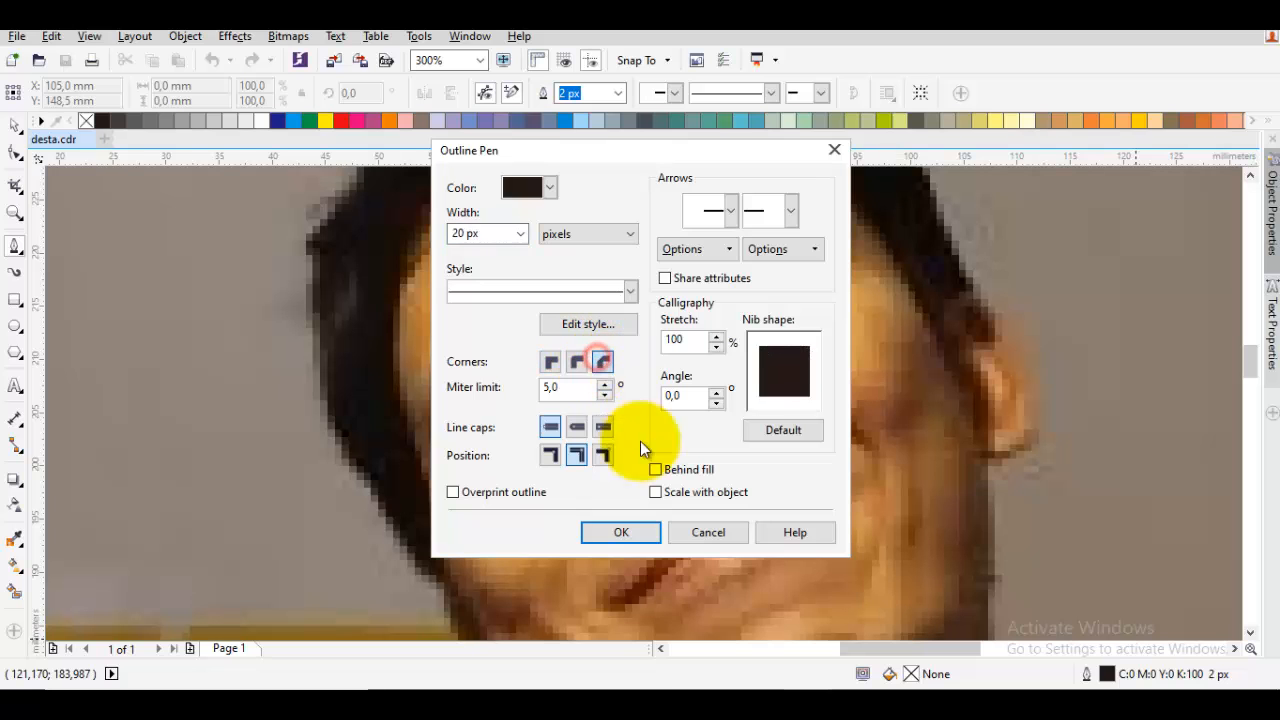
pyautogui.click(621, 535)
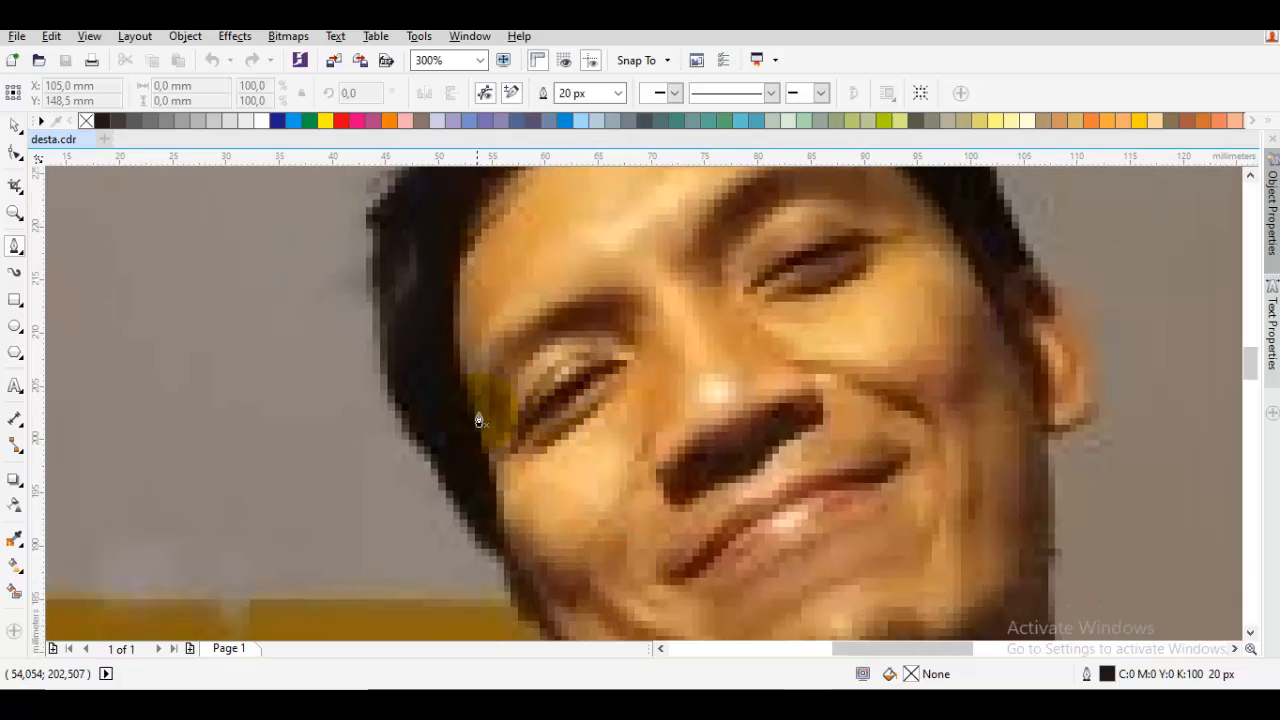
# Trace the eyebrow on the left side of the face with one curved Pen line, from its outer end to the nose bridge
pyautogui.moveTo(503, 305); pyautogui.dragTo(506, 293)
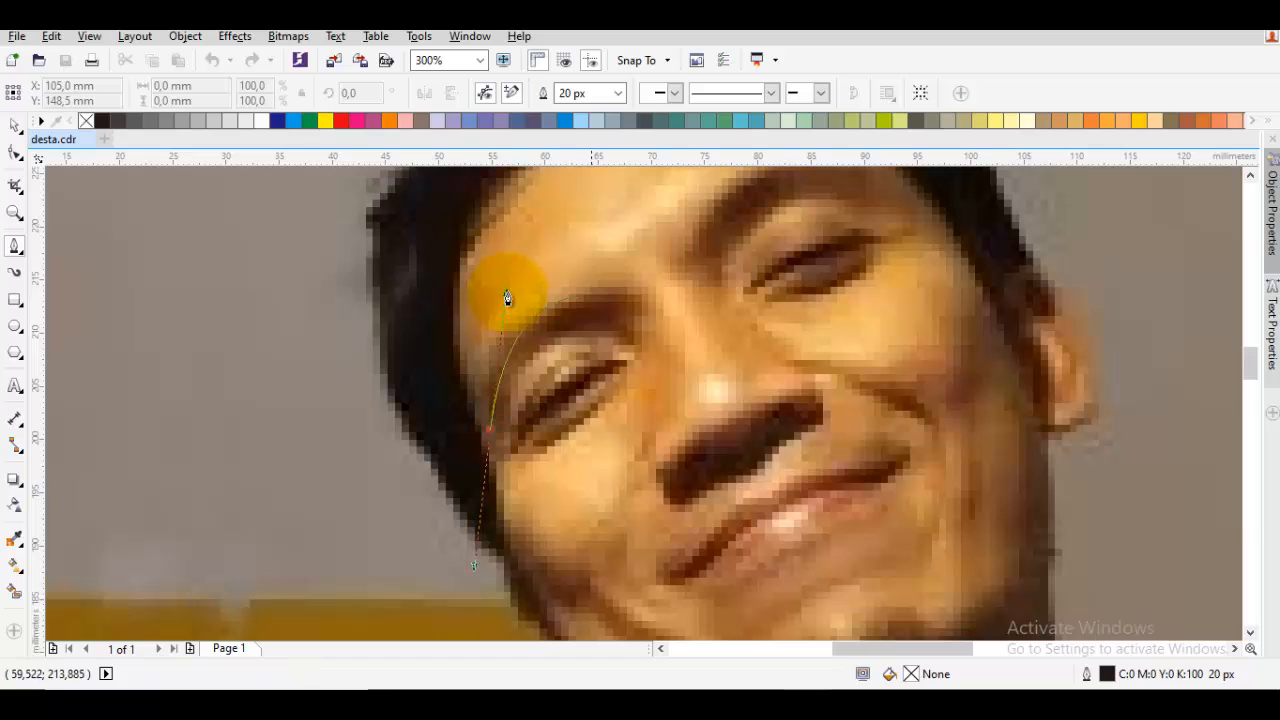
pyautogui.click(624, 309)
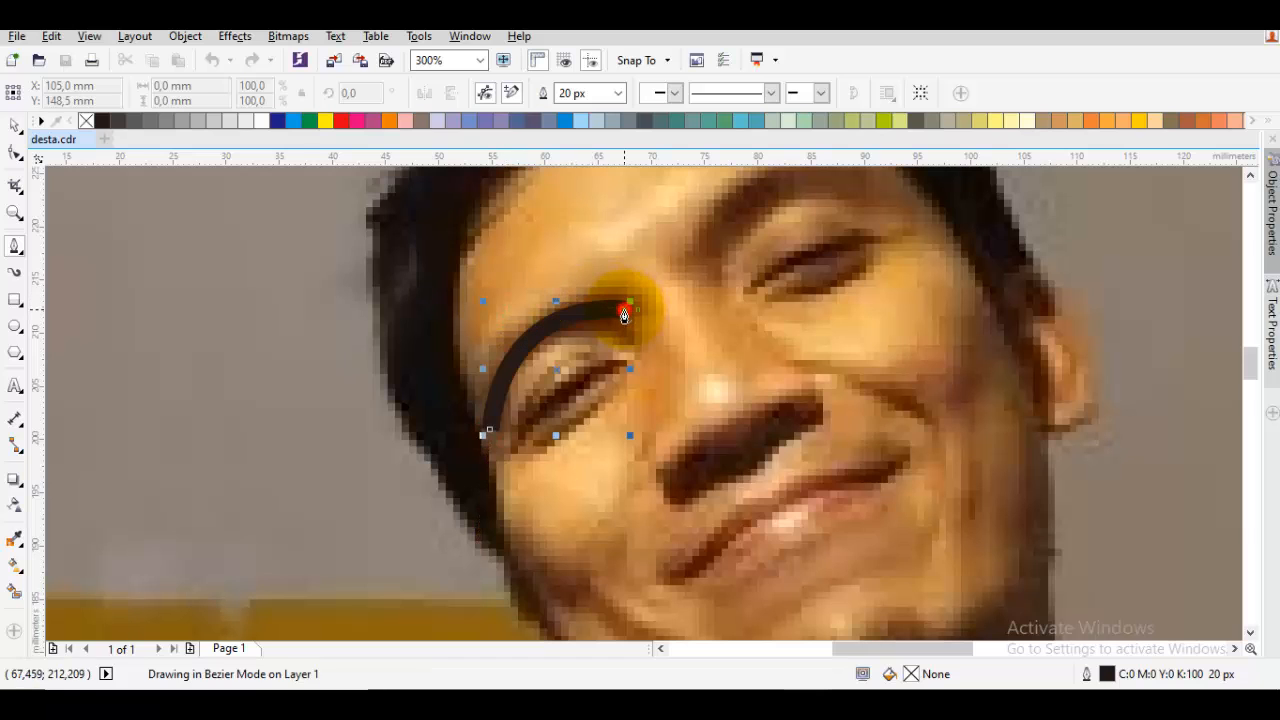
pyautogui.press('space')
# Trace the upper eyelid below the finished eyebrow with a curved Pen line from the outer to the inner eye corner
pyautogui.click(590, 399)
pyautogui.moveTo(590, 399); pyautogui.dragTo(624, 375)
pyautogui.scroll(2, 606, 377)
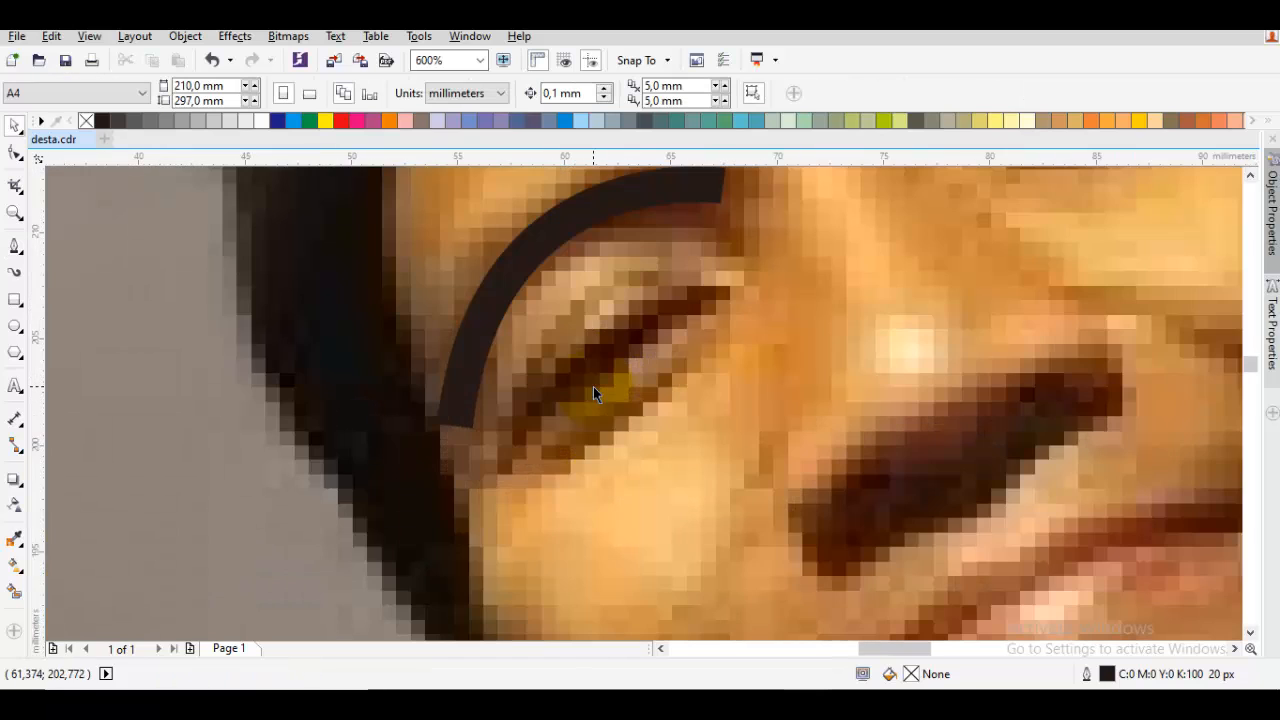
pyautogui.press('space')
pyautogui.moveTo(521, 430); pyautogui.dragTo(587, 325)
pyautogui.click(705, 298)
pyautogui.press('space')
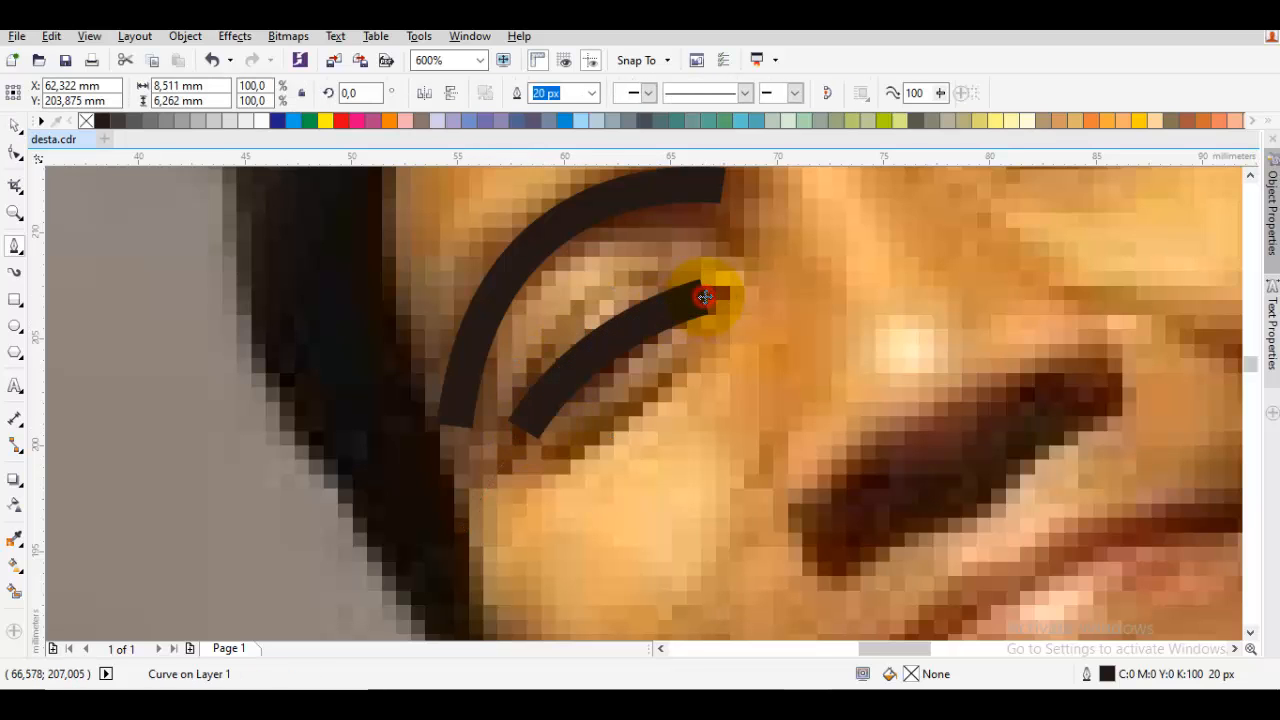
pyautogui.click(211, 353)
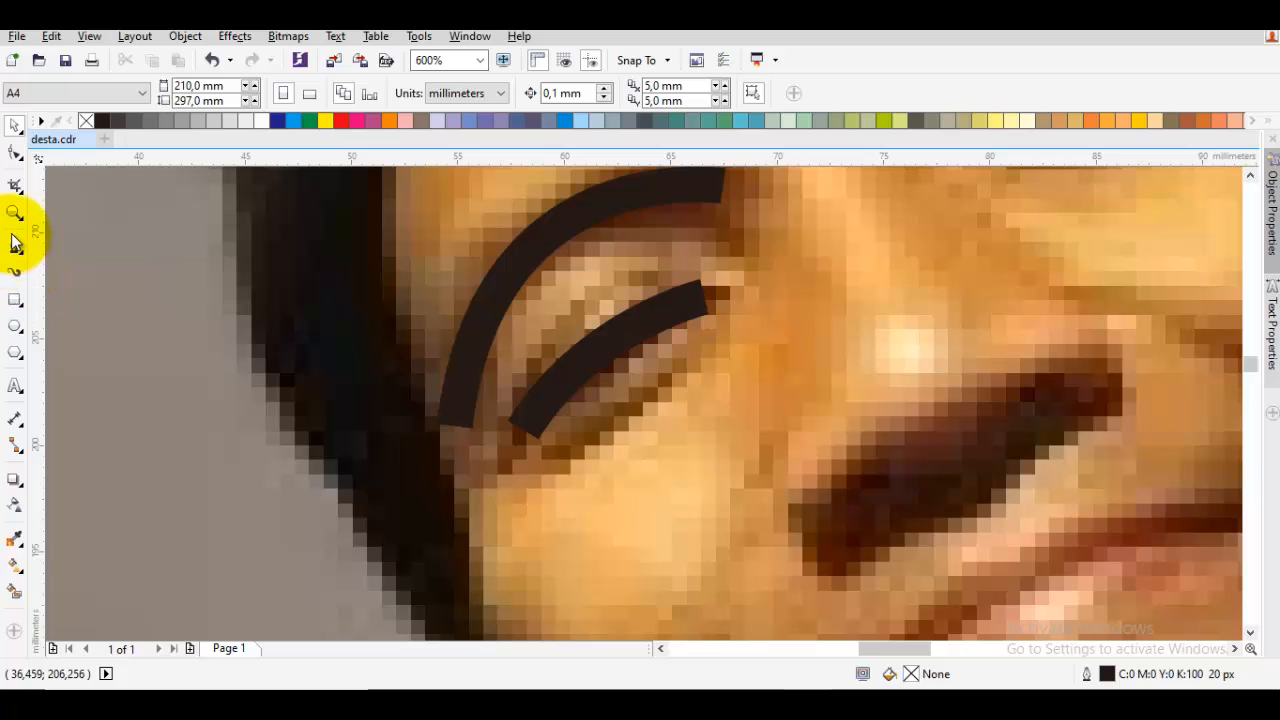
# Draw a pupil circle about 2.8 mm wide on the eyelid line, filled black with no outline
pyautogui.click(20, 326)
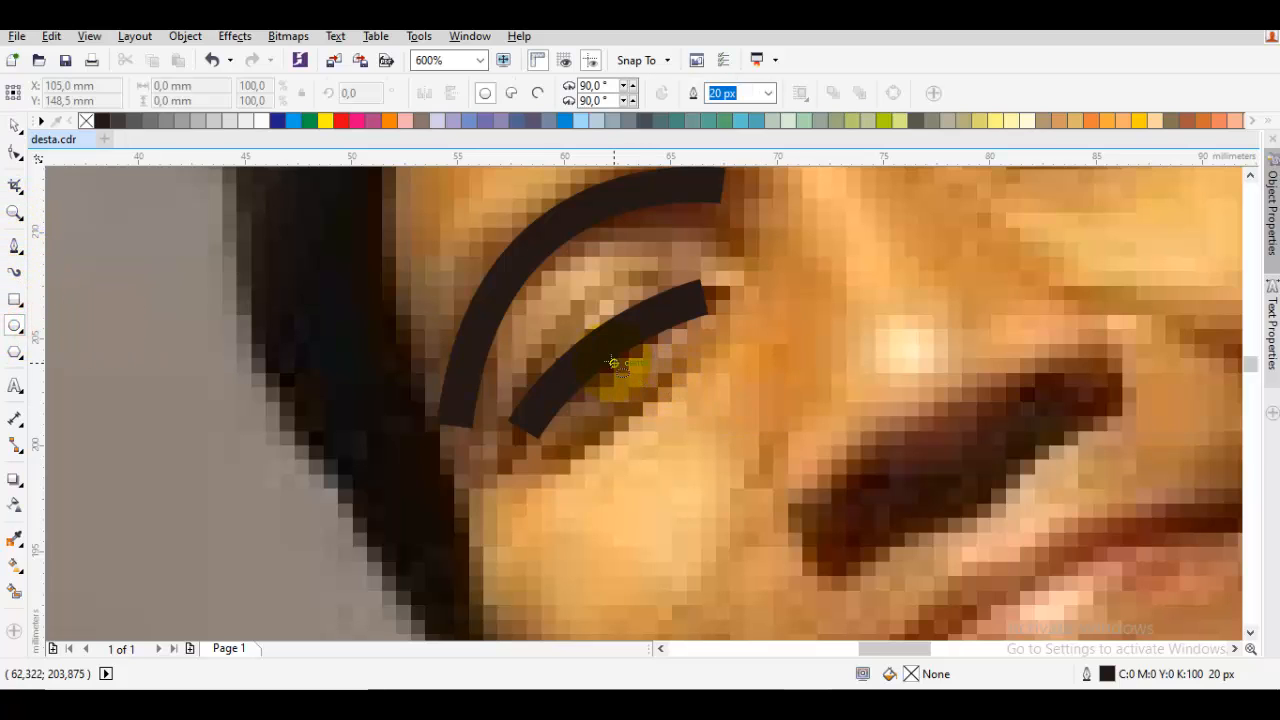
pyautogui.moveTo(601, 346); pyautogui.dragTo(633, 381)
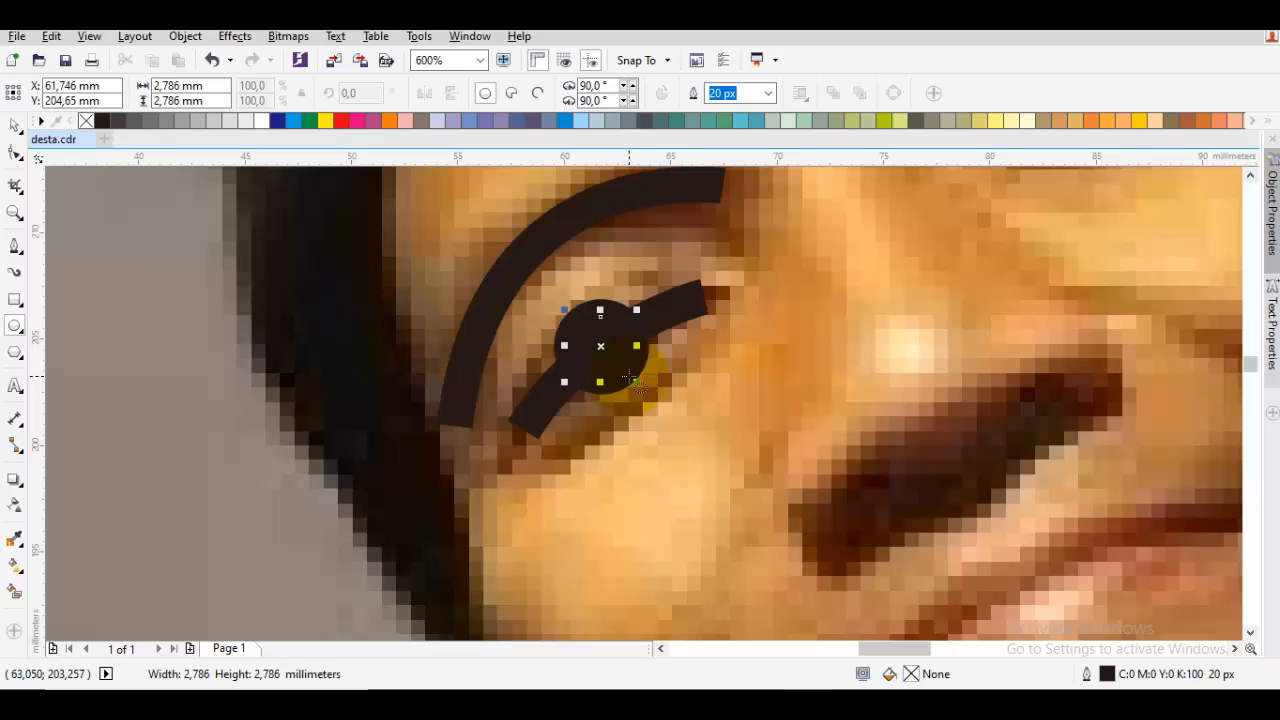
pyautogui.rightClick(88, 123)
pyautogui.press('space')
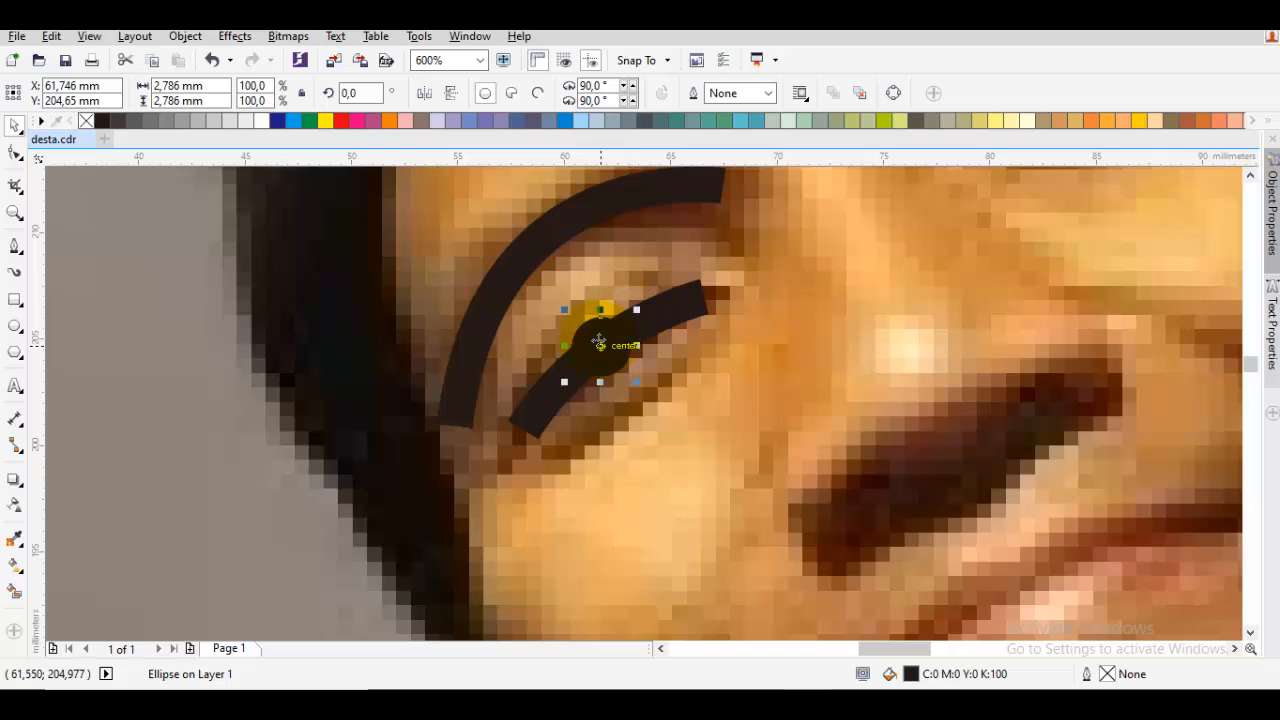
# Move the pupil circle slightly down and shift the eyelid line slightly up so the pupil hangs below it
pyautogui.click(604, 357)
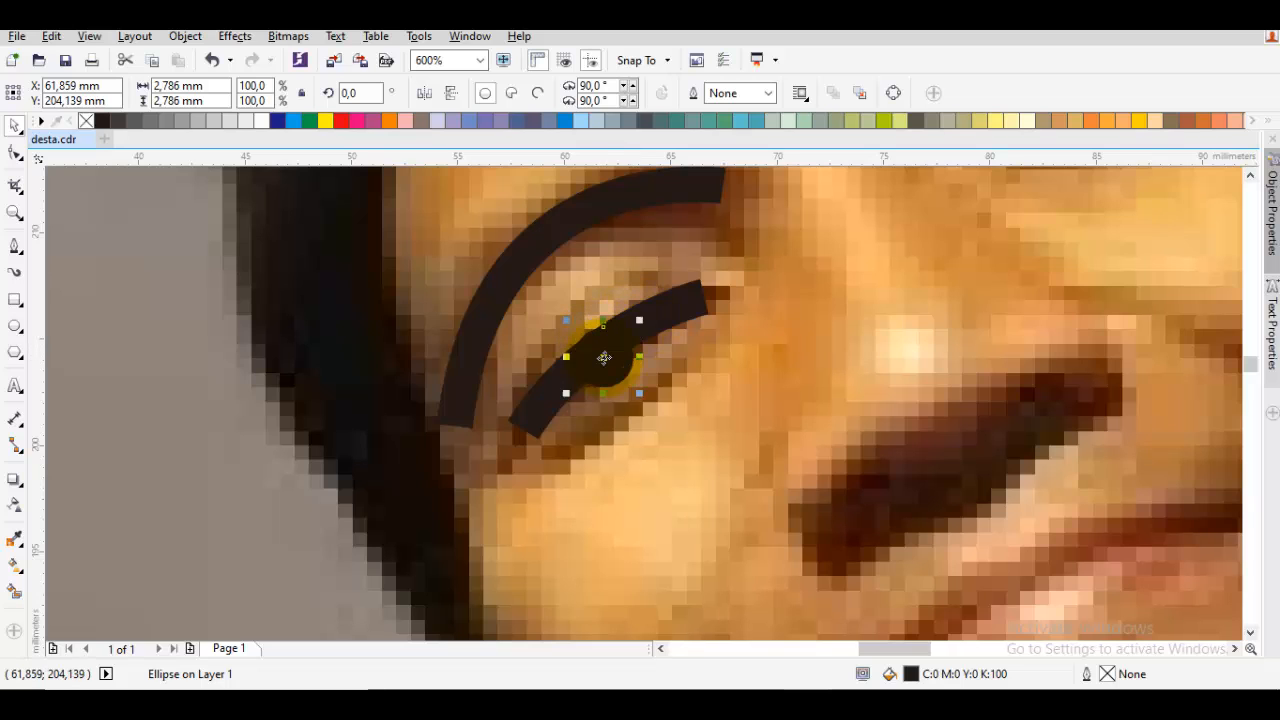
pyautogui.scroll(4, 612, 348)
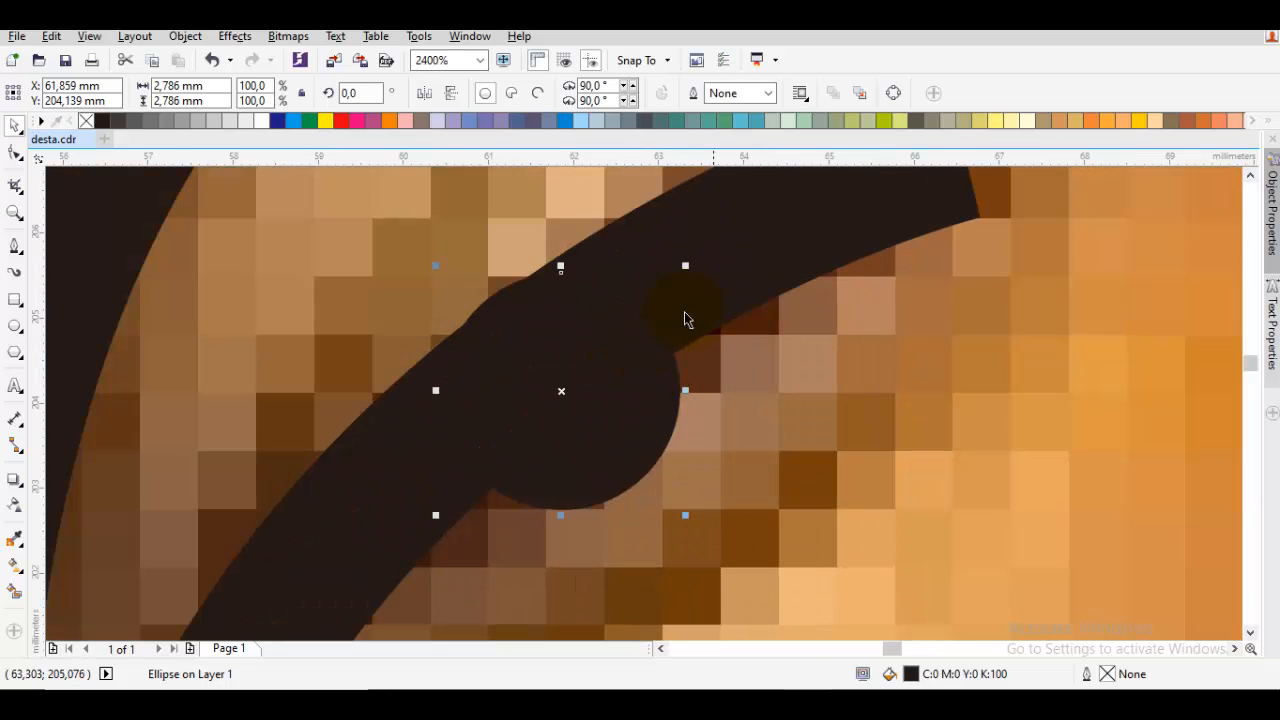
pyautogui.moveTo(746, 289); pyautogui.dragTo(738, 265)
pyautogui.press('Escape')
pyautogui.scroll(-2, 702, 294)
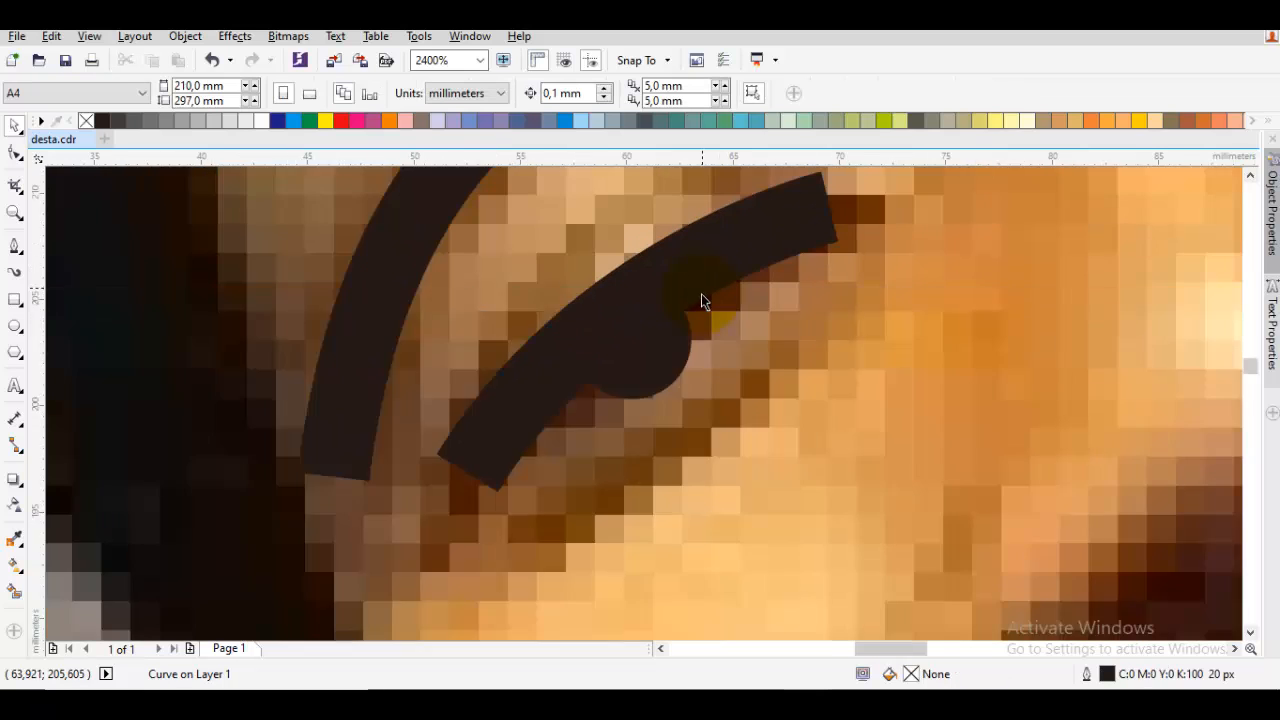
# Move the photo aside to inspect the traced eye on the blank page, and undo the move
pyautogui.scroll(-5, 701, 294)
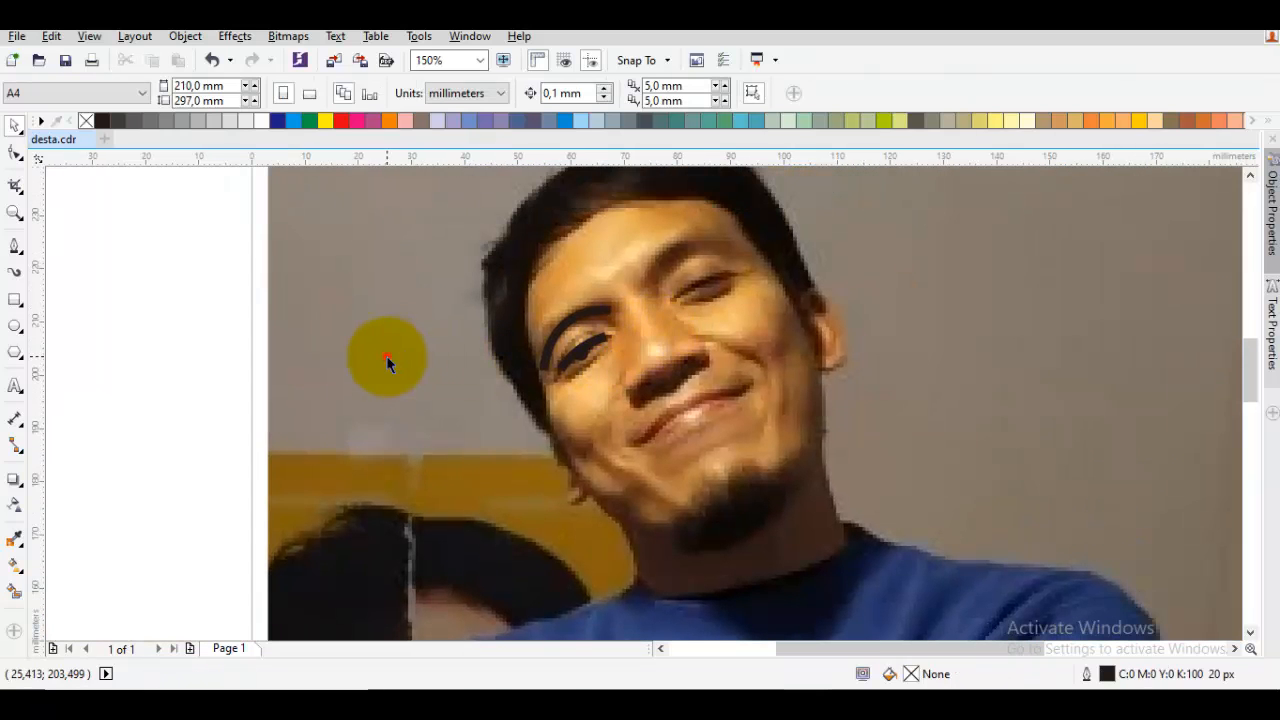
pyautogui.scroll(-3, 894, 391)
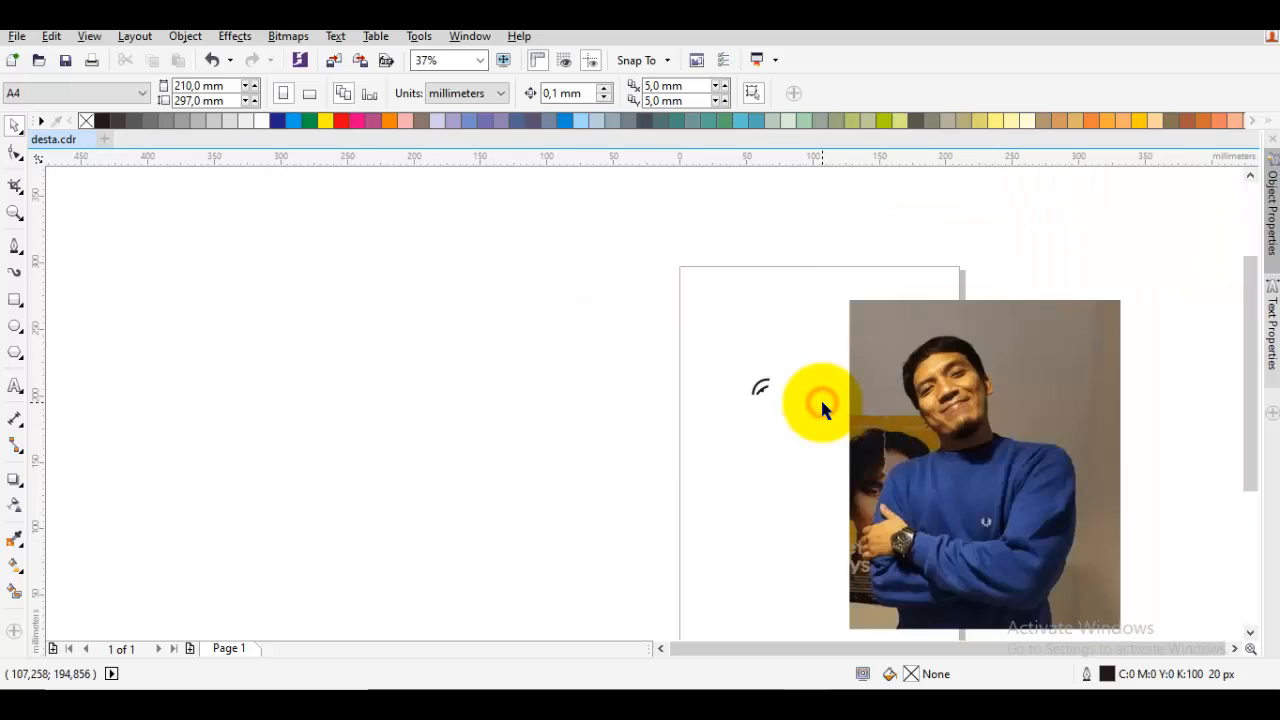
pyautogui.hotkey('ctrl', 'z')
# Place a mirrored copy of the eyelid line and pupil on the other eye, rotated to follow that eye's slope
pyautogui.scroll(2, 797, 389)
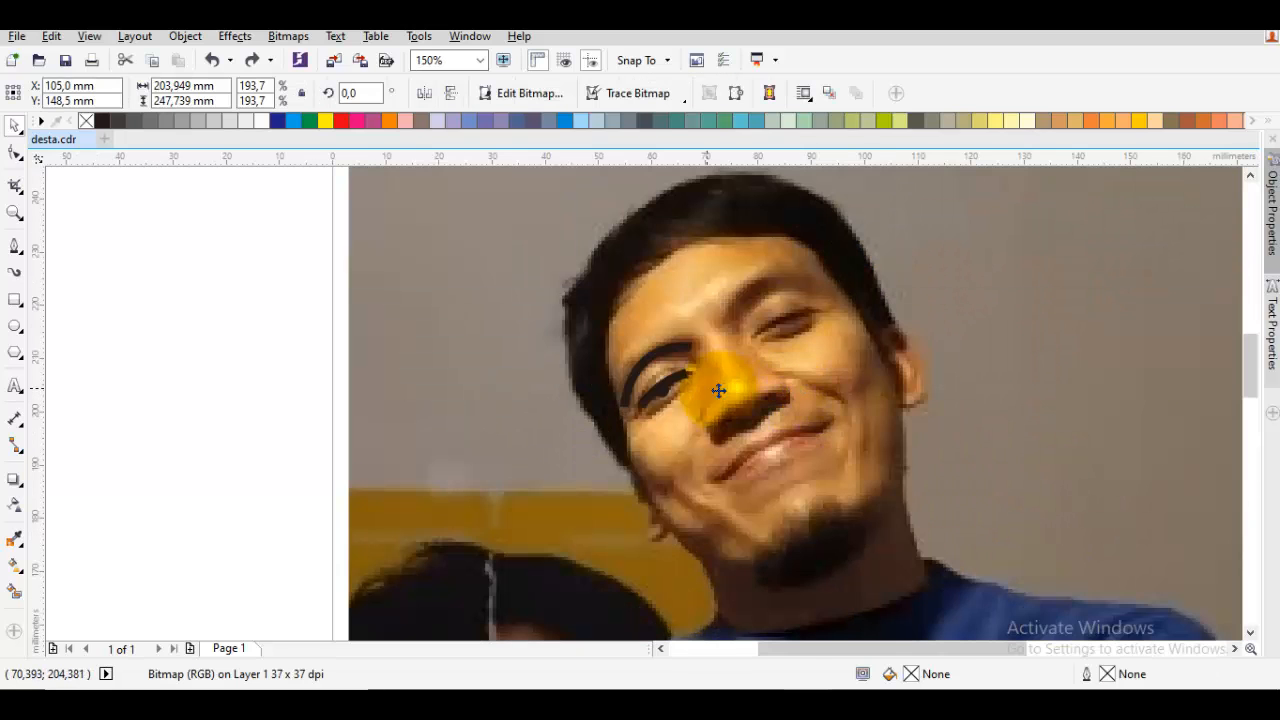
pyautogui.scroll(2, 718, 390)
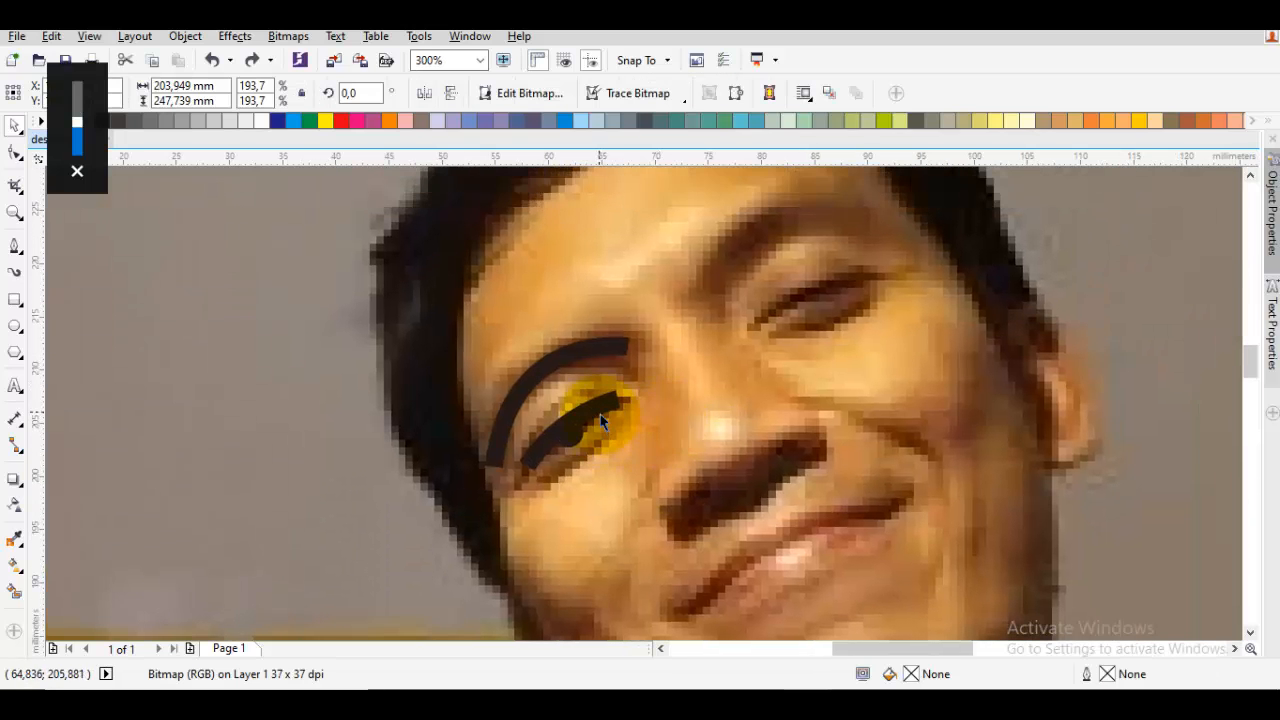
pyautogui.click(598, 409)
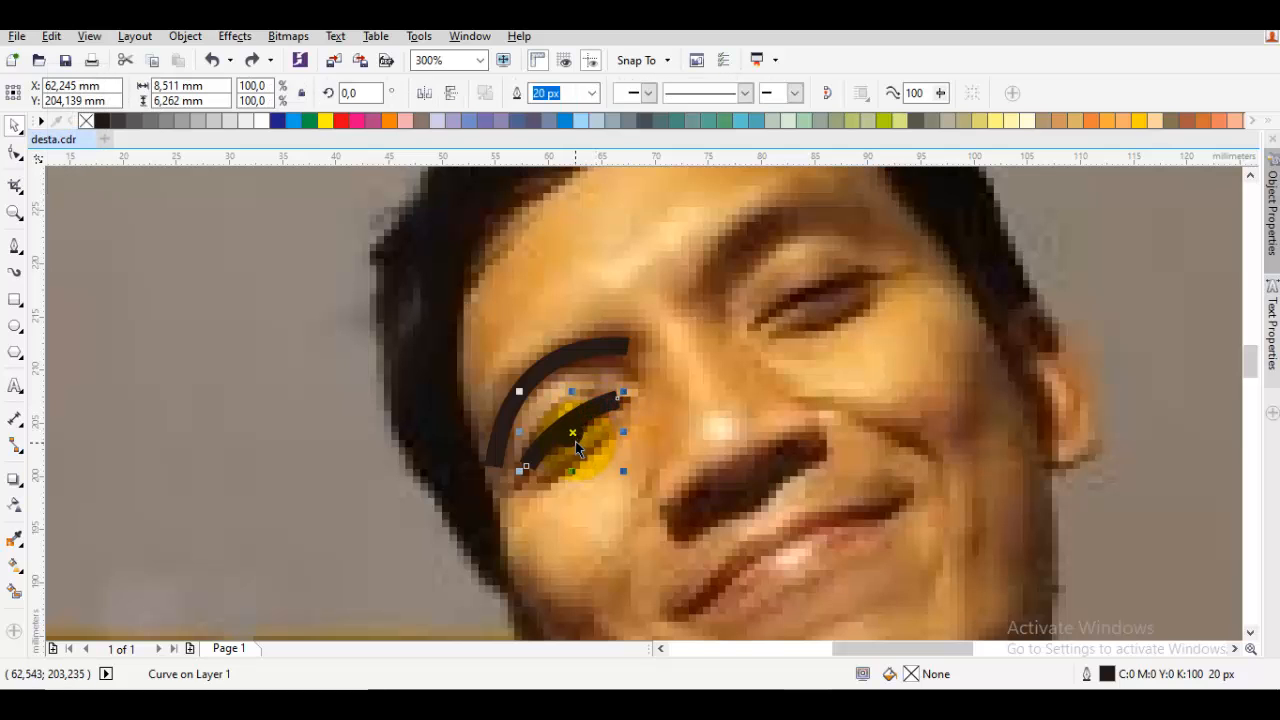
pyautogui.keyDown('shift'); pyautogui.click(630, 408); pyautogui.keyUp('shift')
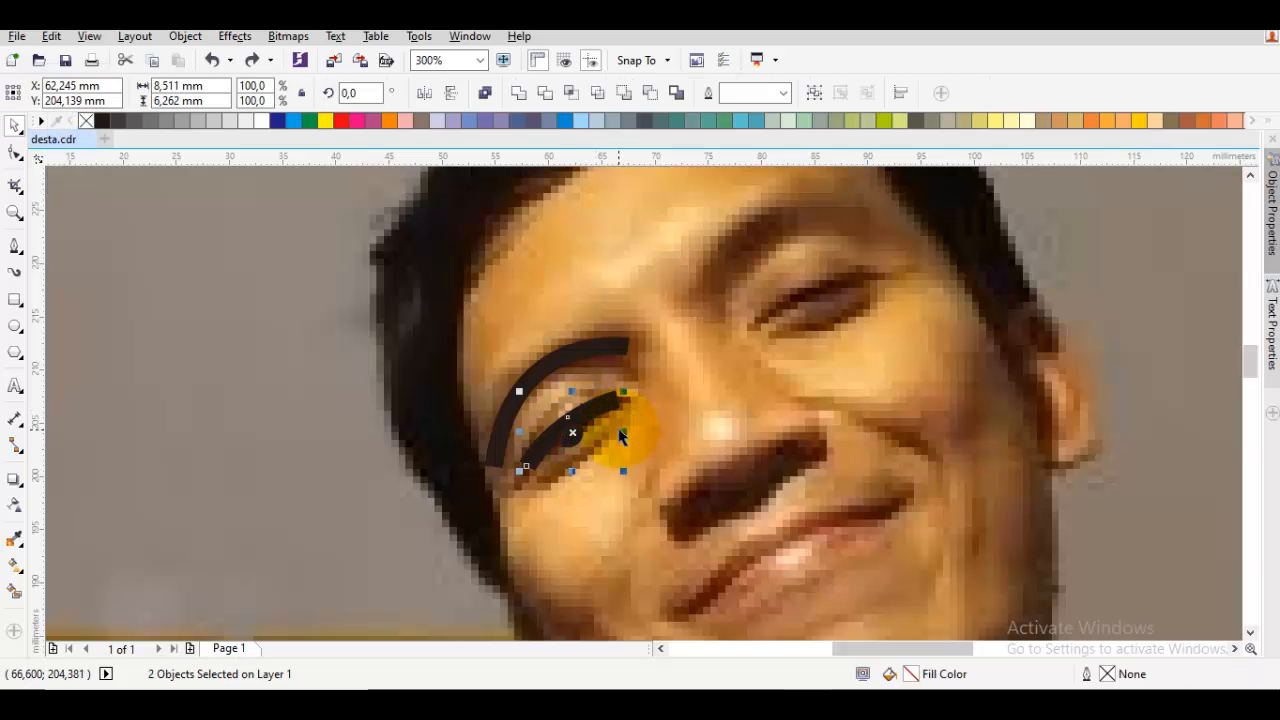
pyautogui.moveTo(625, 430); pyautogui.dragTo(898, 252)
pyautogui.click(807, 304)
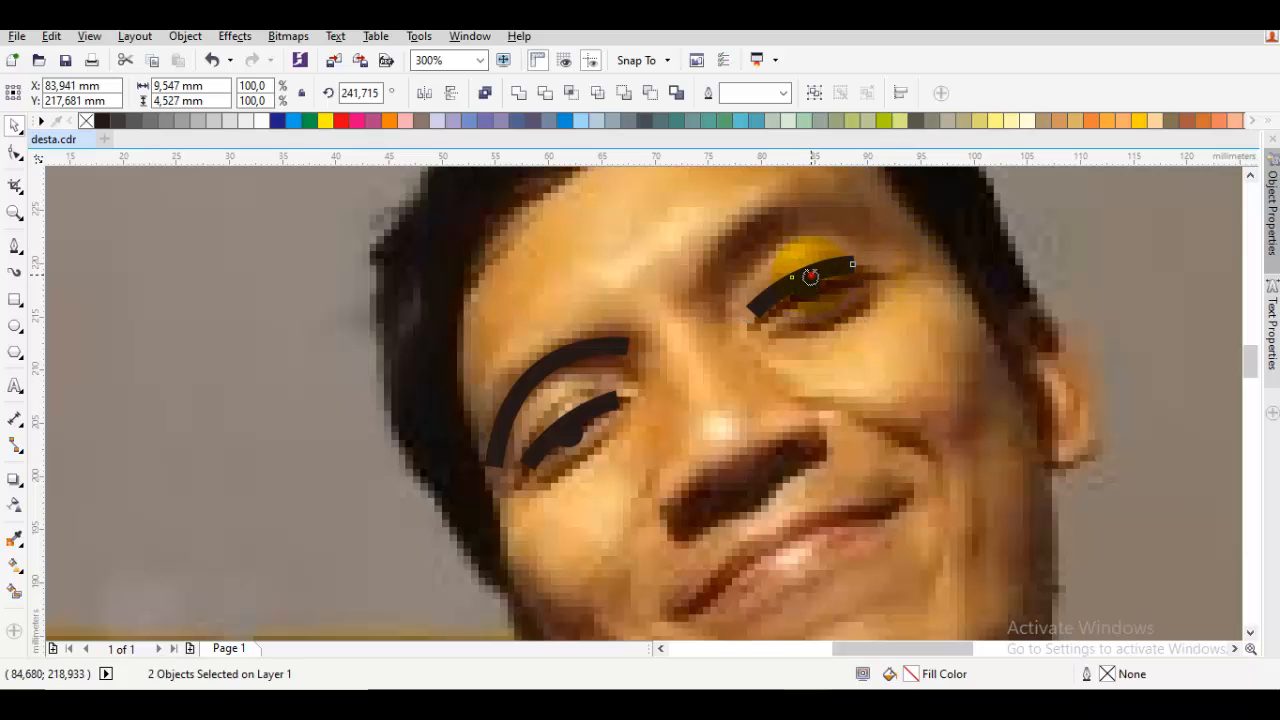
# Fine-tune the position of the copied eyelid line and pupil over the second eye
pyautogui.scroll(2, 810, 277)
pyautogui.moveTo(814, 281); pyautogui.dragTo(852, 279)
pyautogui.press('Escape')
pyautogui.moveTo(830, 337); pyautogui.dragTo(822, 324)
pyautogui.moveTo(874, 282); pyautogui.dragTo(864, 276)
pyautogui.press('Escape')
# Shift the second eye's pupil circle so that it hangs just below the eyelid line
pyautogui.scroll(-1, 868, 276)
pyautogui.scroll(1, 871, 273)
pyautogui.scroll(2, 869, 281)
pyautogui.moveTo(681, 417); pyautogui.dragTo(687, 433)
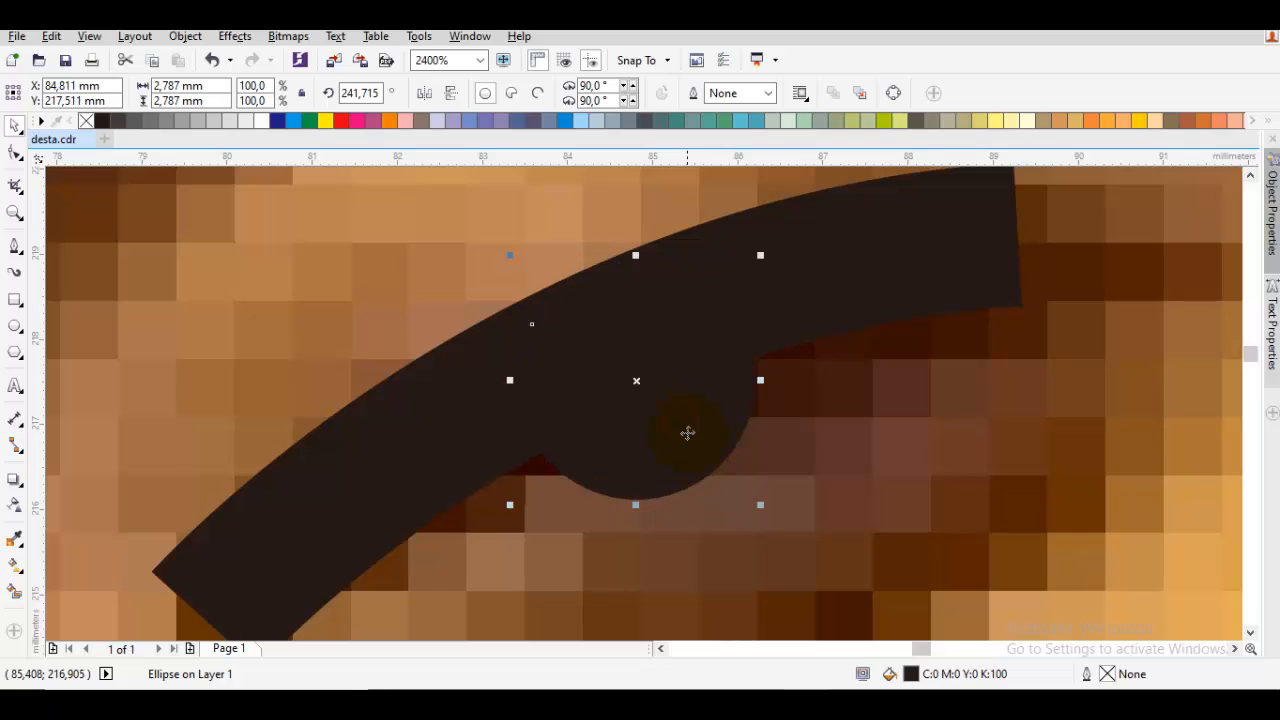
pyautogui.press('Escape')
pyautogui.scroll(-3, 687, 433)
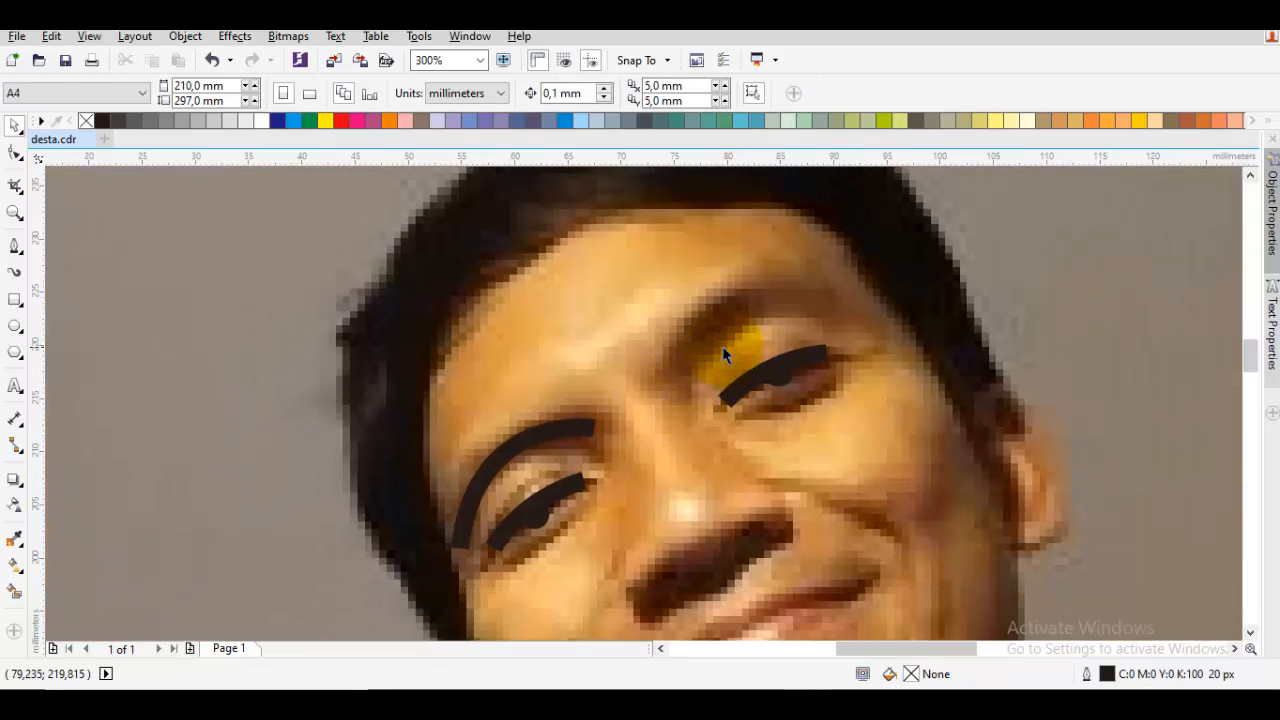
pyautogui.press('space')
pyautogui.moveTo(670, 372); pyautogui.dragTo(738, 222)
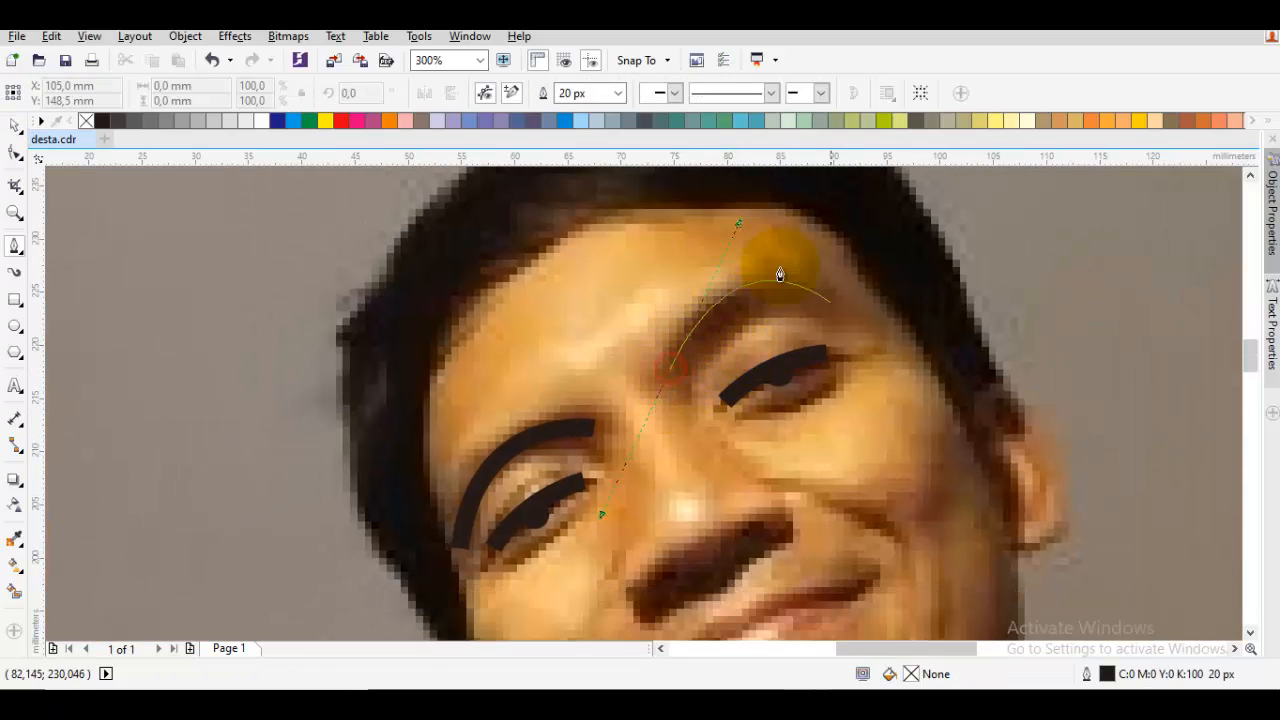
pyautogui.press('space')
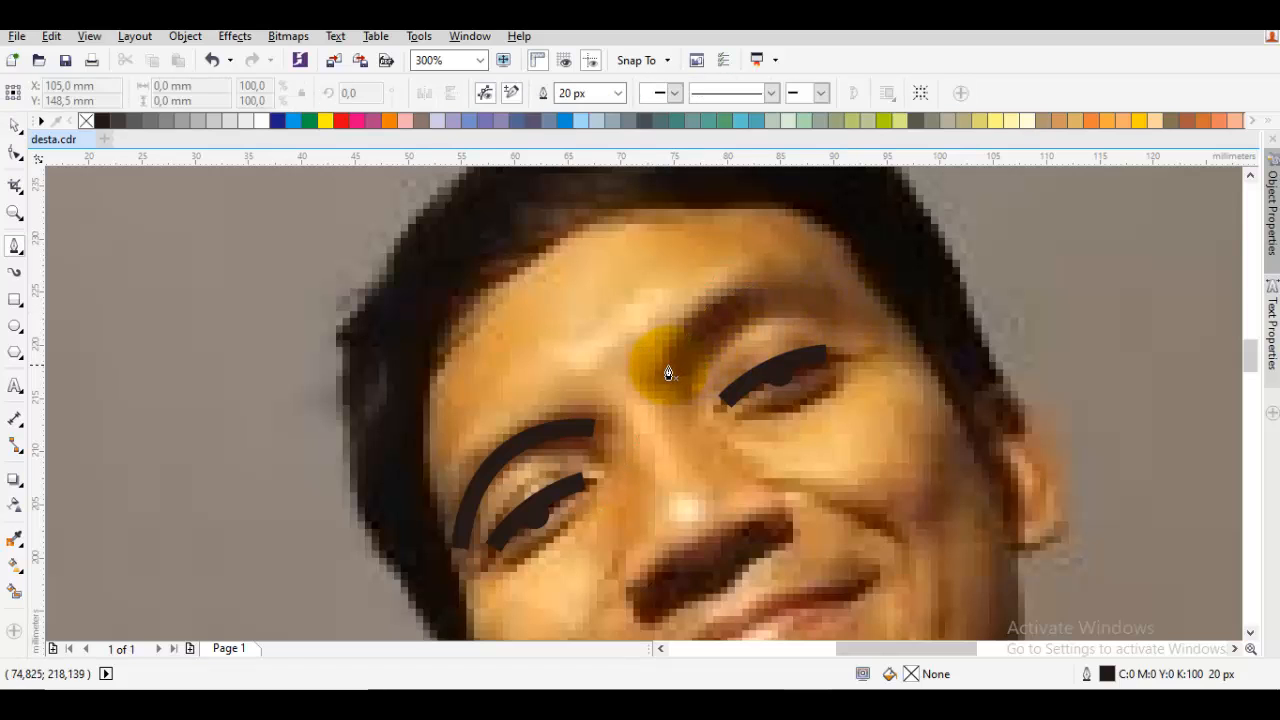
# Trace the second eyebrow with a curved 20 px Pen line from the nose bridge to its outer end
pyautogui.moveTo(669, 373); pyautogui.dragTo(748, 262)
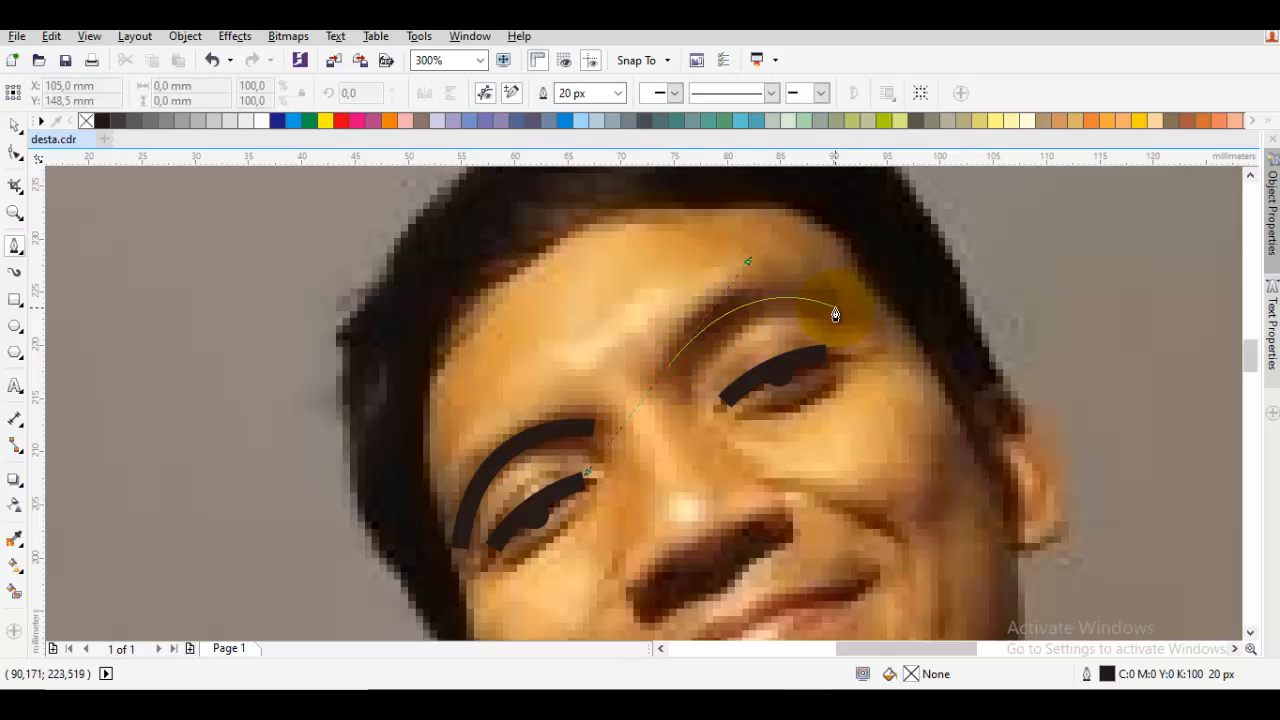
pyautogui.moveTo(835, 313); pyautogui.dragTo(837, 316)
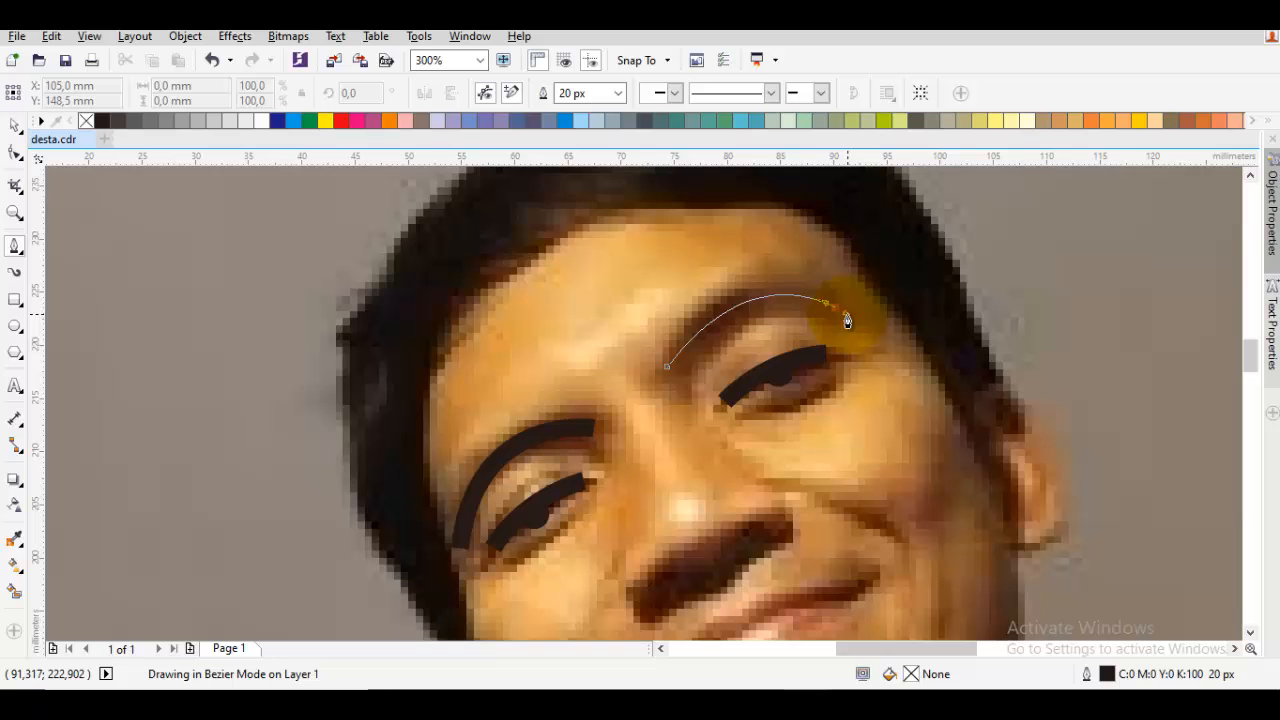
pyautogui.press('space')
pyautogui.press('Escape')
# Trace the nose with a 20 px Pen line running from the bridge down its side and curving along the base
pyautogui.scroll(-1, 820, 322)
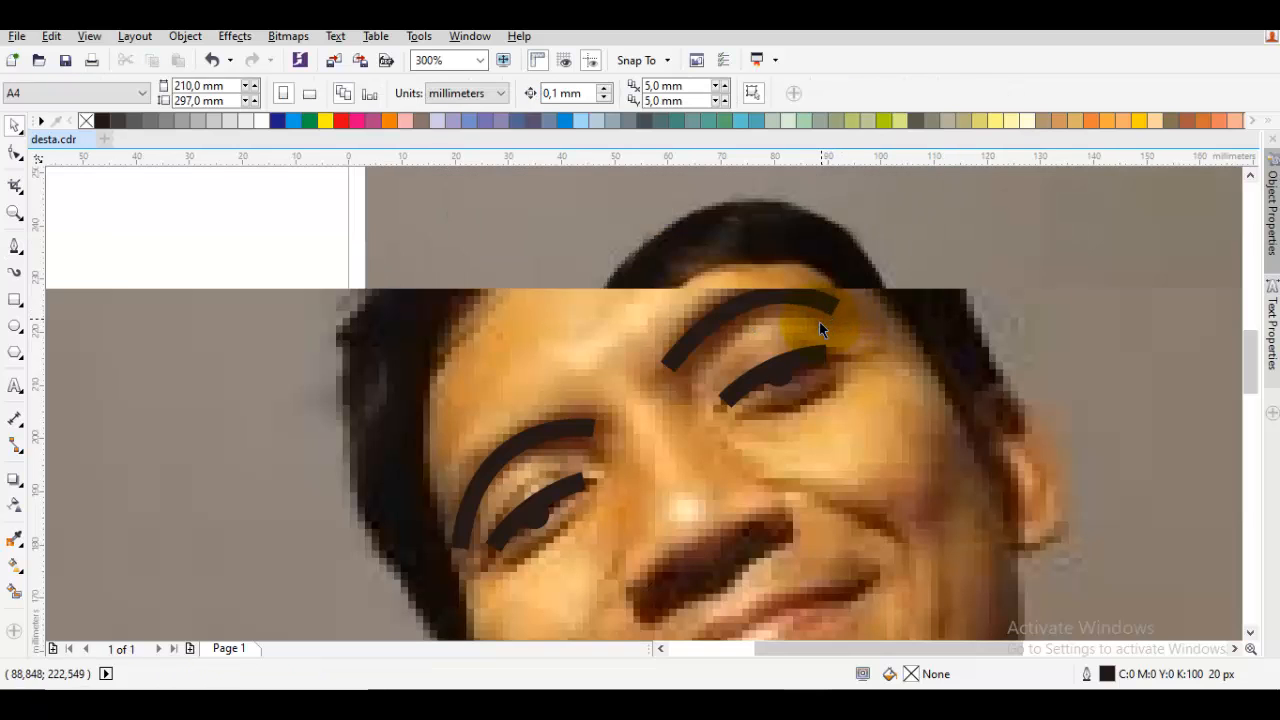
pyautogui.scroll(1, 762, 401)
pyautogui.press('space')
pyautogui.moveTo(691, 340); pyautogui.dragTo(721, 370)
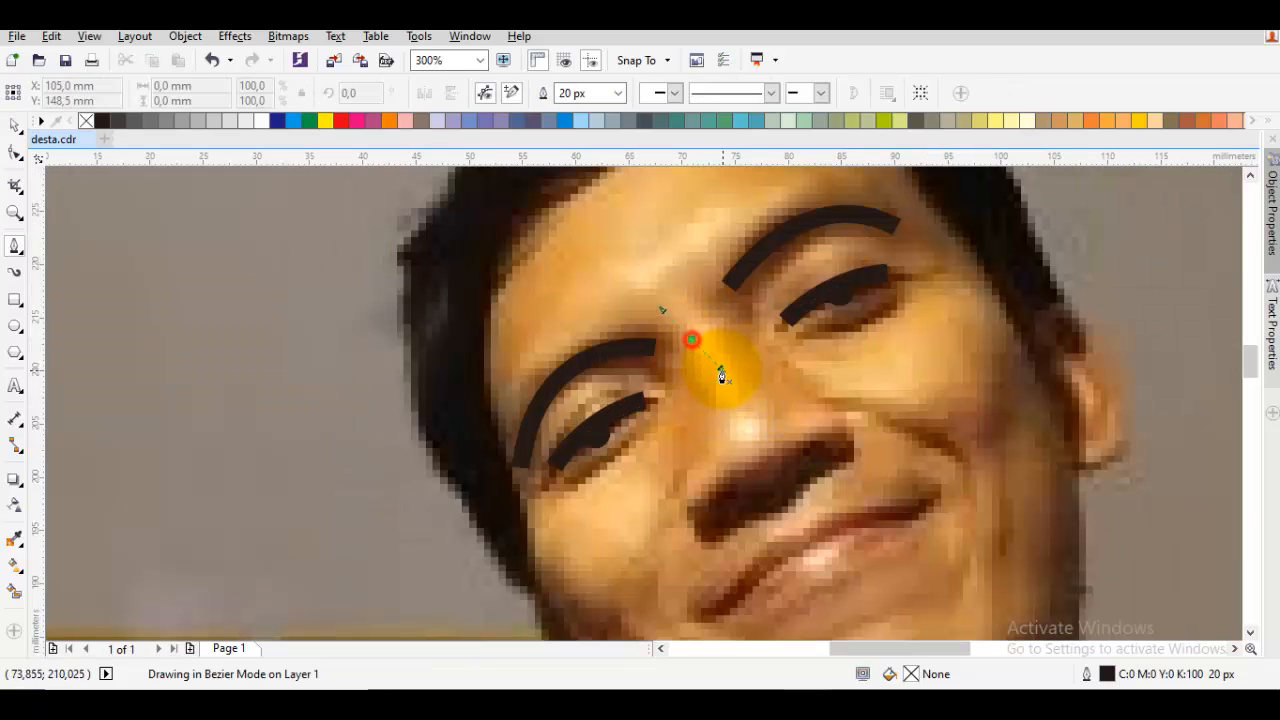
pyautogui.moveTo(784, 479)
pyautogui.mouseDown()
pyautogui.moveTo(939, 365)
pyautogui.moveTo(912, 371)
pyautogui.mouseUp()
pyautogui.press('space')
pyautogui.moveTo(819, 498); pyautogui.dragTo(820, 330)
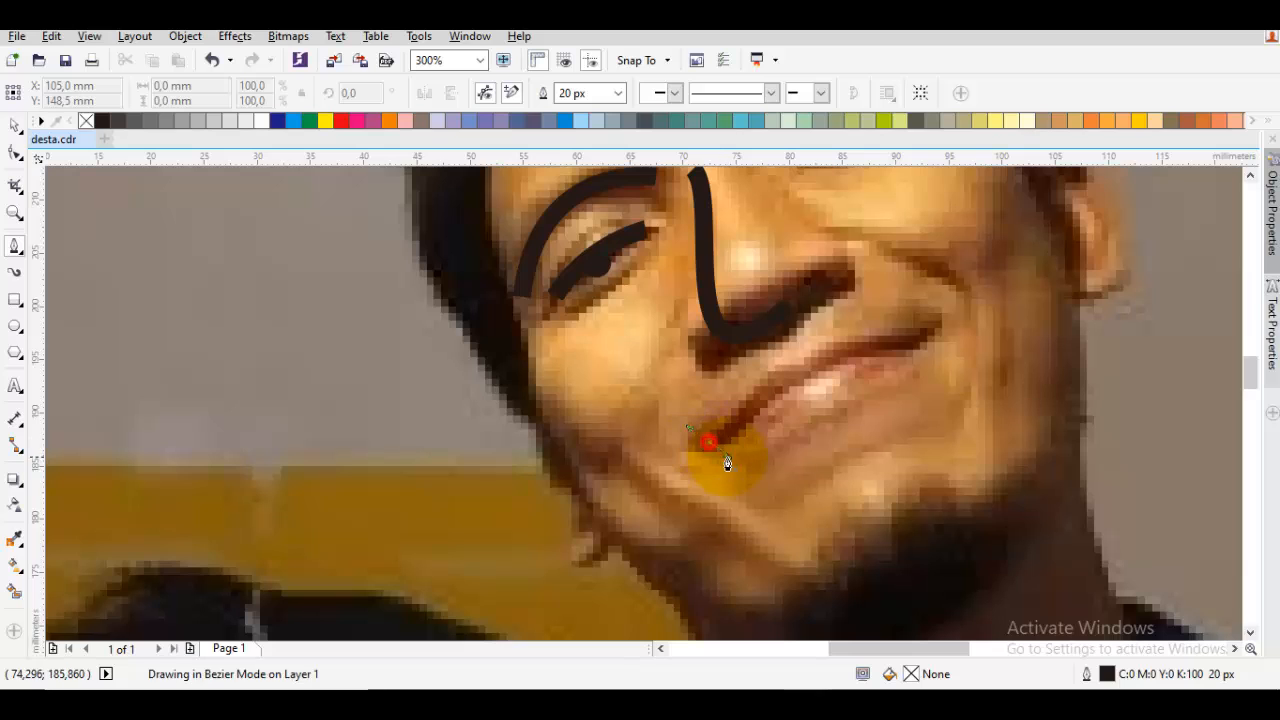
pyautogui.moveTo(708, 441); pyautogui.dragTo(727, 460)
pyautogui.moveTo(905, 361); pyautogui.dragTo(809, 366)
pyautogui.press('space')
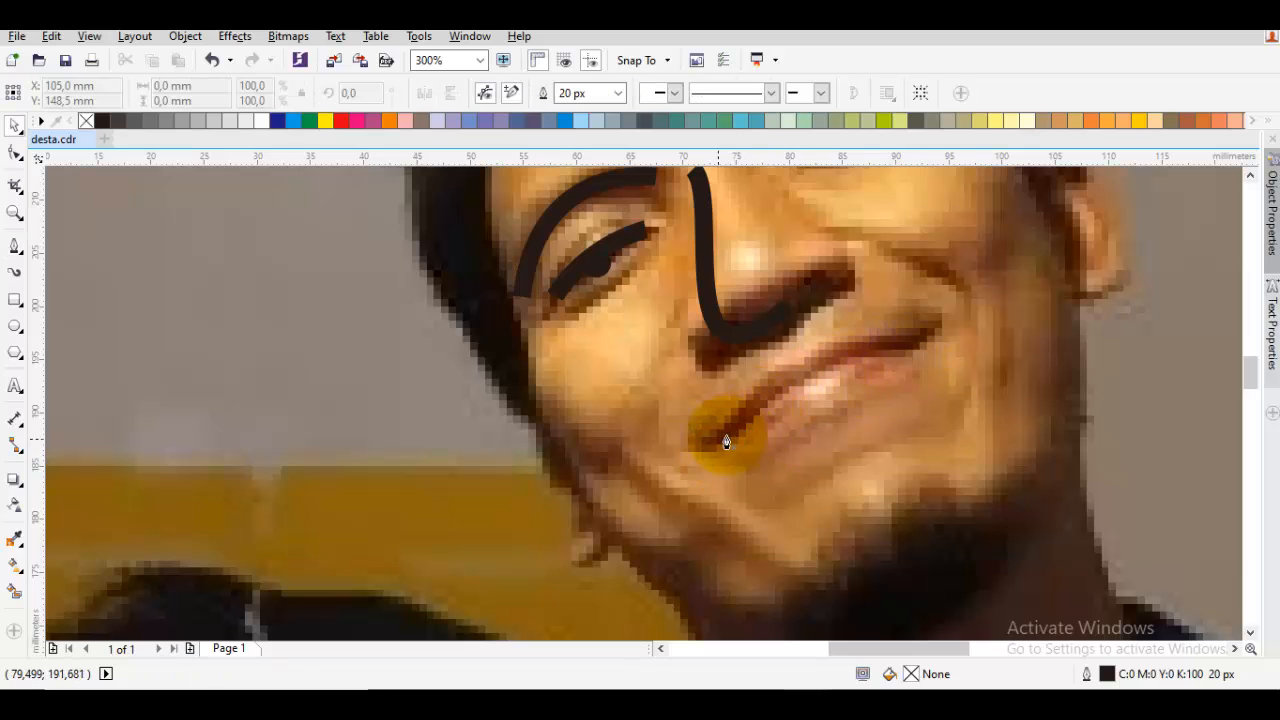
# Trace the mouth with a curved 20 px Pen line running along the lip parting from corner to corner
pyautogui.moveTo(722, 447); pyautogui.dragTo(738, 440)
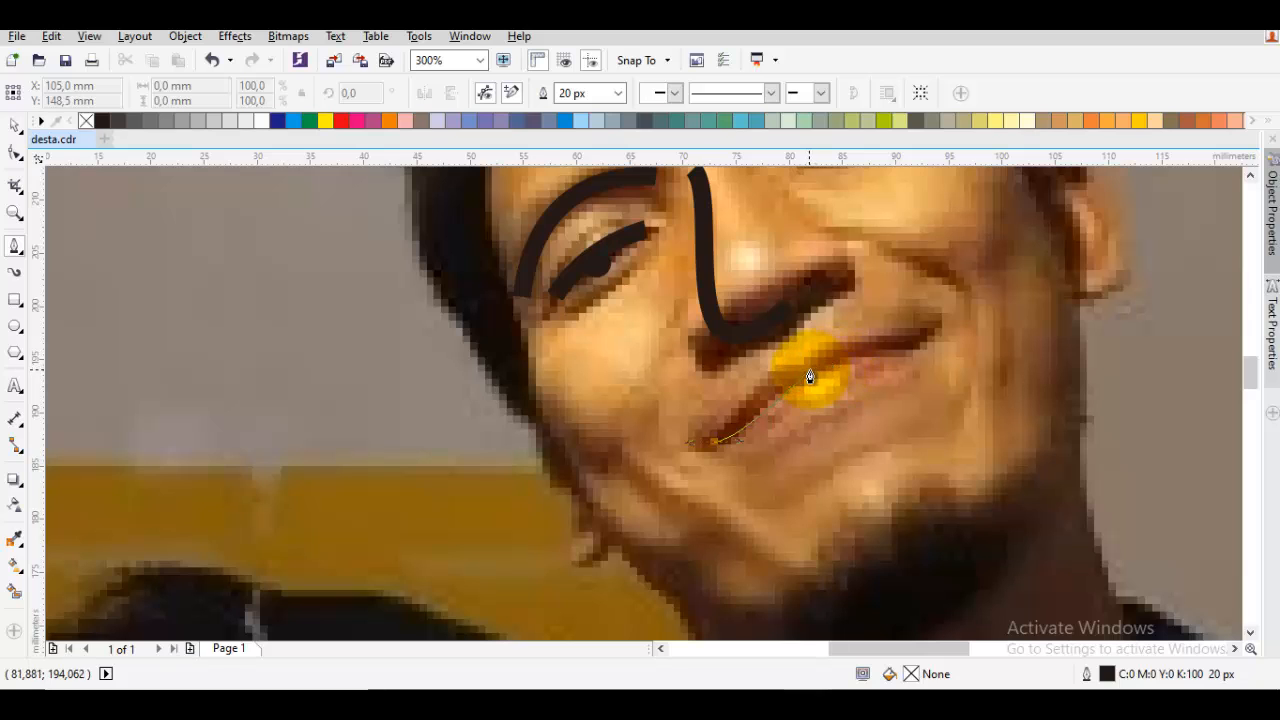
pyautogui.moveTo(812, 374)
pyautogui.mouseDown()
pyautogui.moveTo(847, 344)
pyautogui.moveTo(876, 350)
pyautogui.mouseUp()
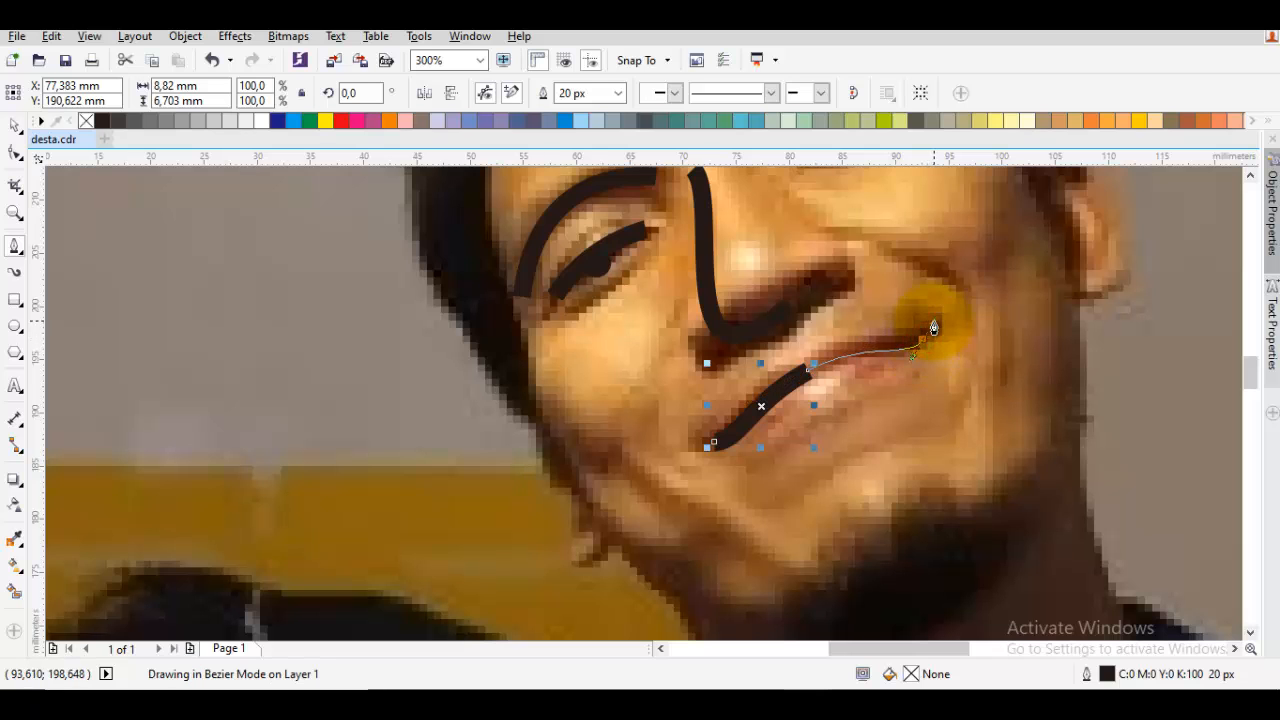
pyautogui.moveTo(934, 328); pyautogui.dragTo(878, 350)
pyautogui.press('space')
pyautogui.press('Escape')
# Move the photo aside to check the traced facial lines on the blank page, and undo the move
pyautogui.scroll(-1, 933, 328)
pyautogui.scroll(-1, 870, 354)
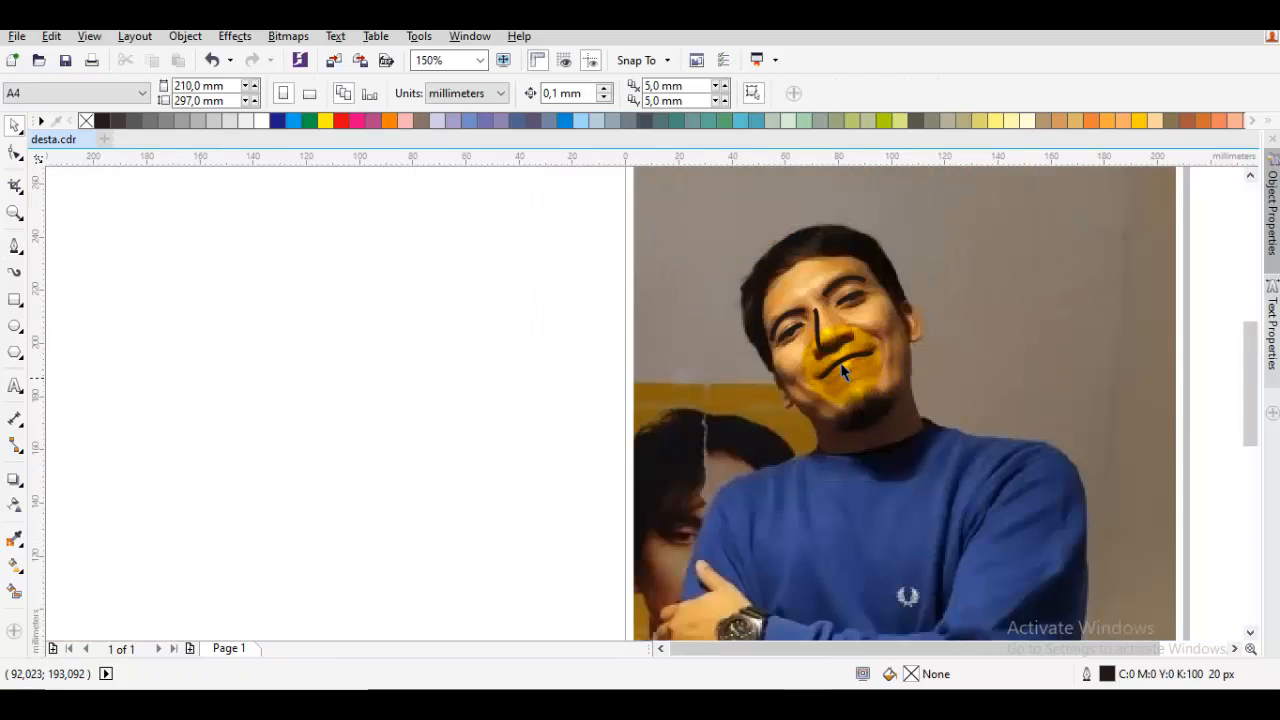
pyautogui.moveTo(709, 371); pyautogui.dragTo(1104, 371)
pyautogui.click(889, 436)
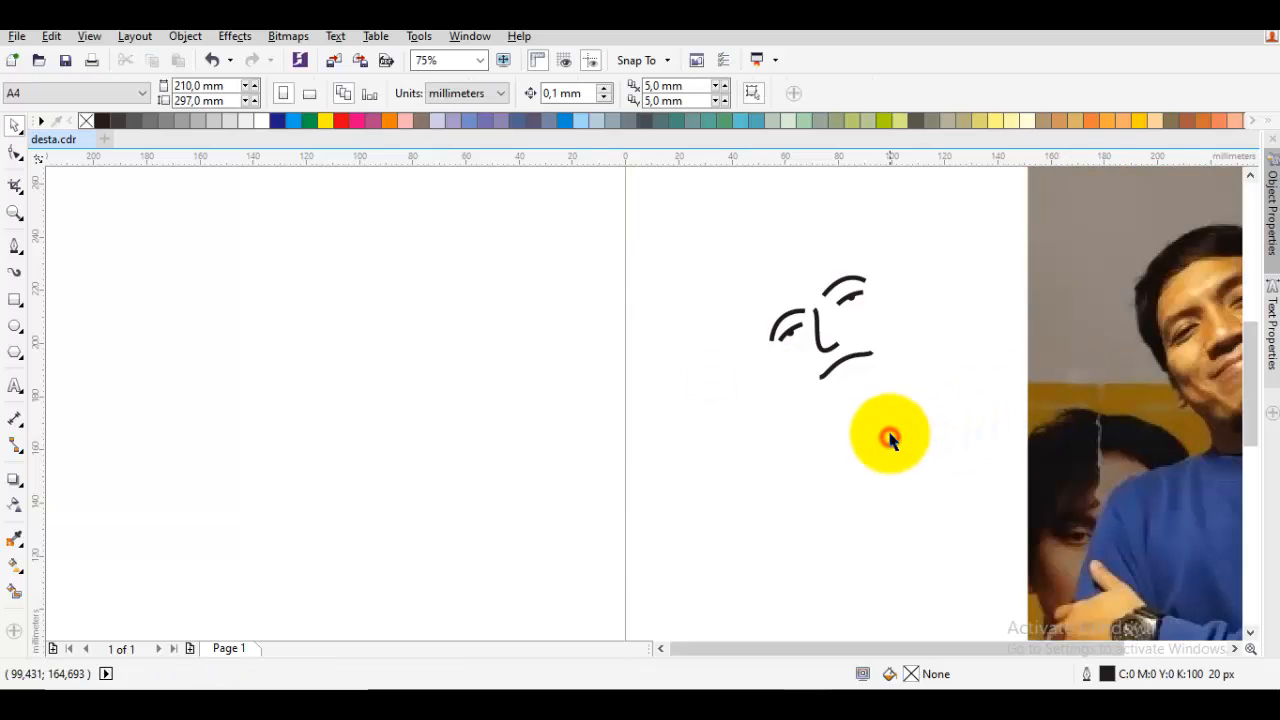
pyautogui.hotkey('ctrl', 'z')
pyautogui.click(885, 365)
# Open the mouth curve for node editing and try deleting its middle node, undoing the deletion
pyautogui.scroll(2, 873, 358)
pyautogui.scroll(2, 865, 353)
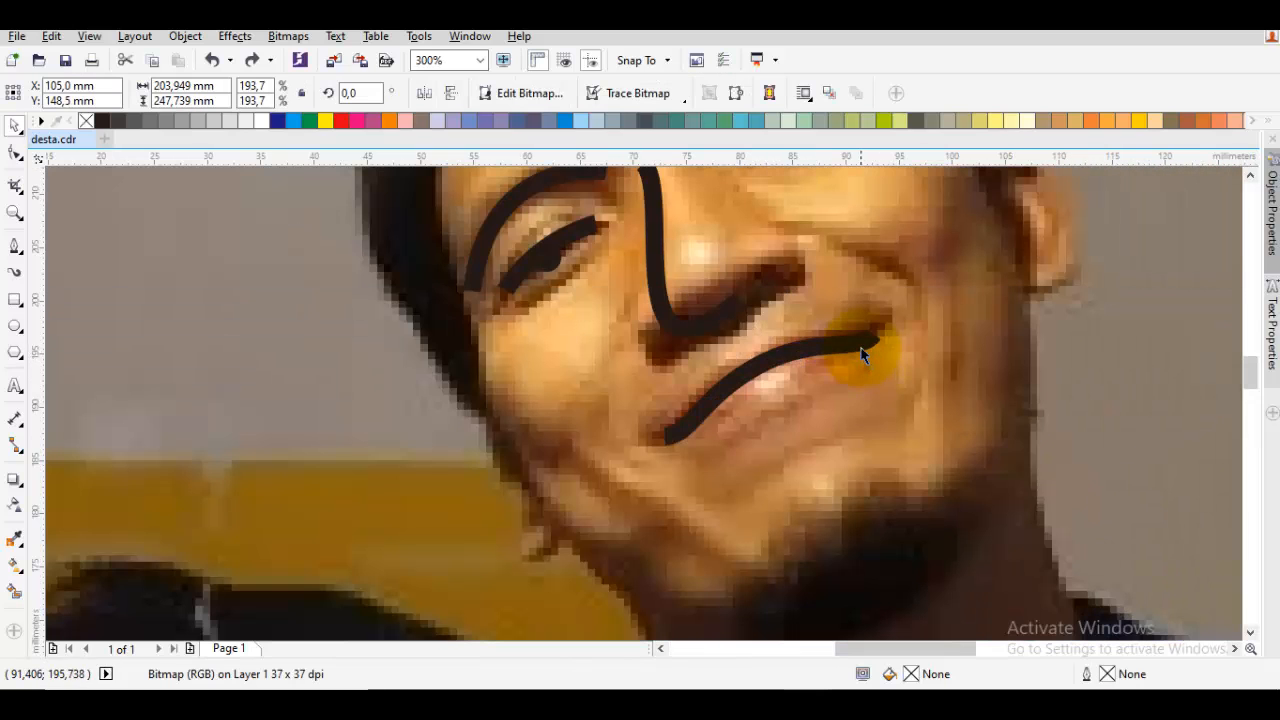
pyautogui.click(866, 345)
pyautogui.press('F10')
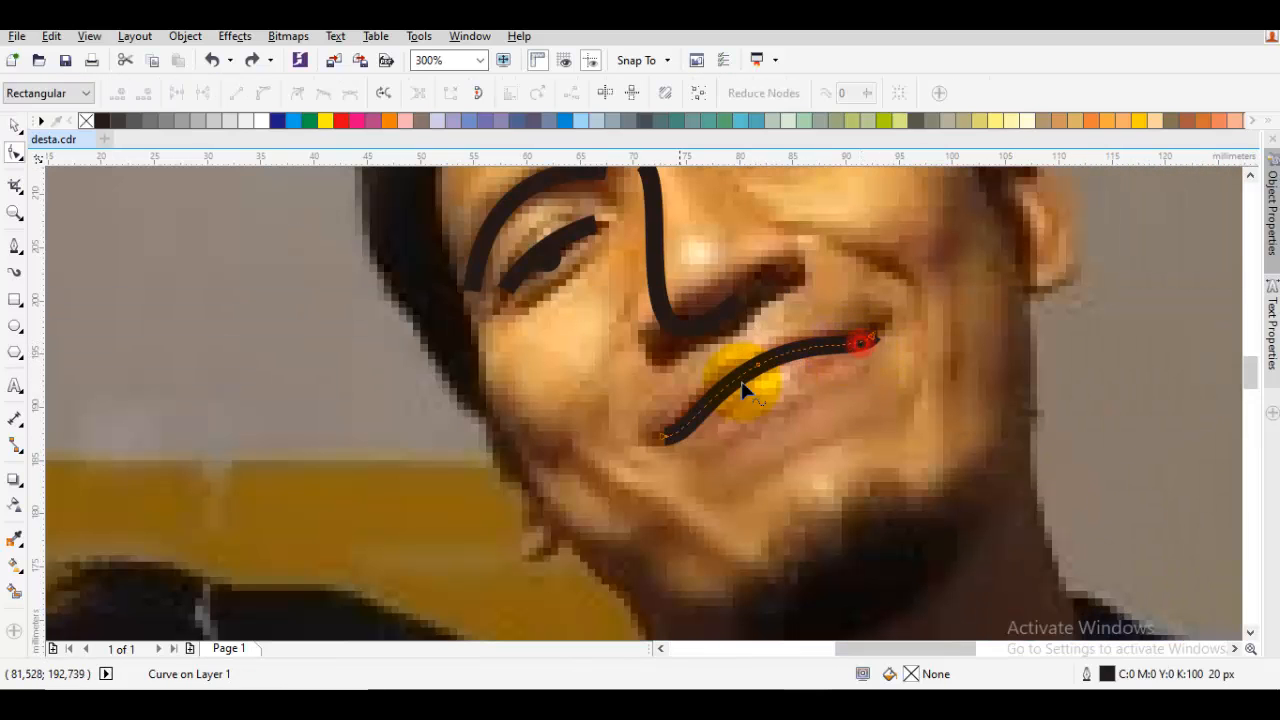
pyautogui.click(665, 436)
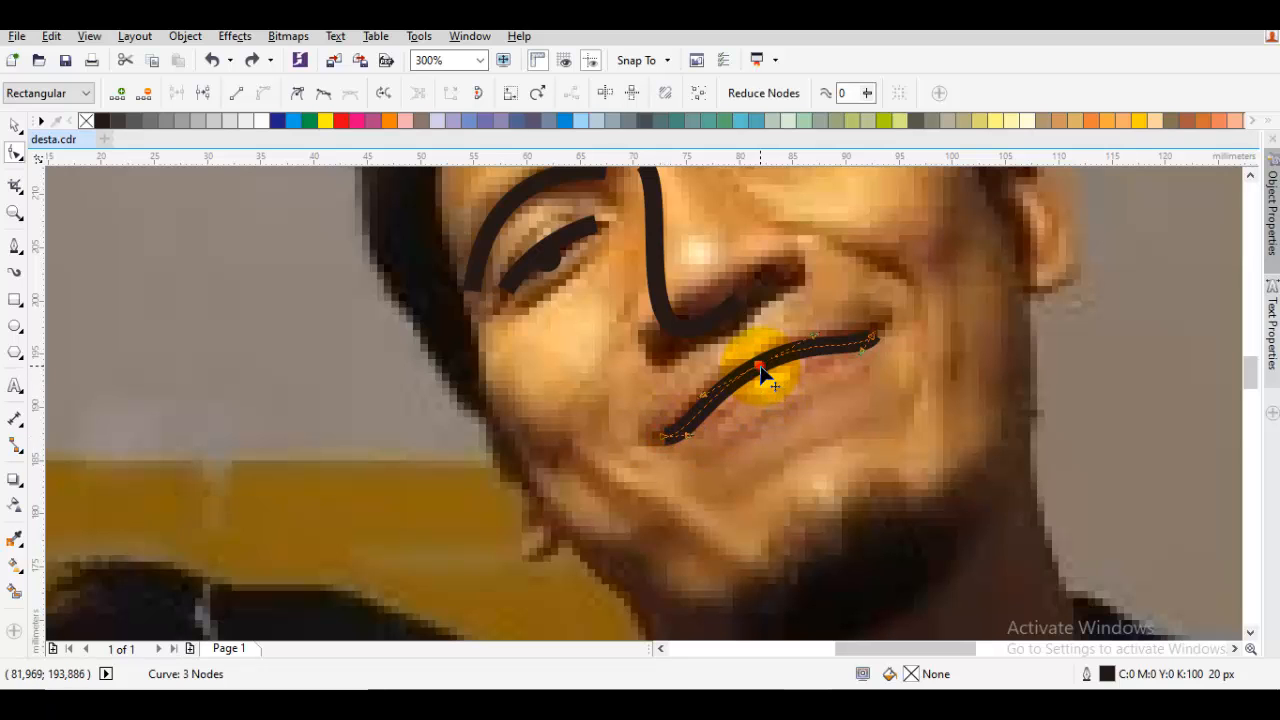
pyautogui.doubleClick(760, 367)
pyautogui.hotkey('ctrl', 'z')
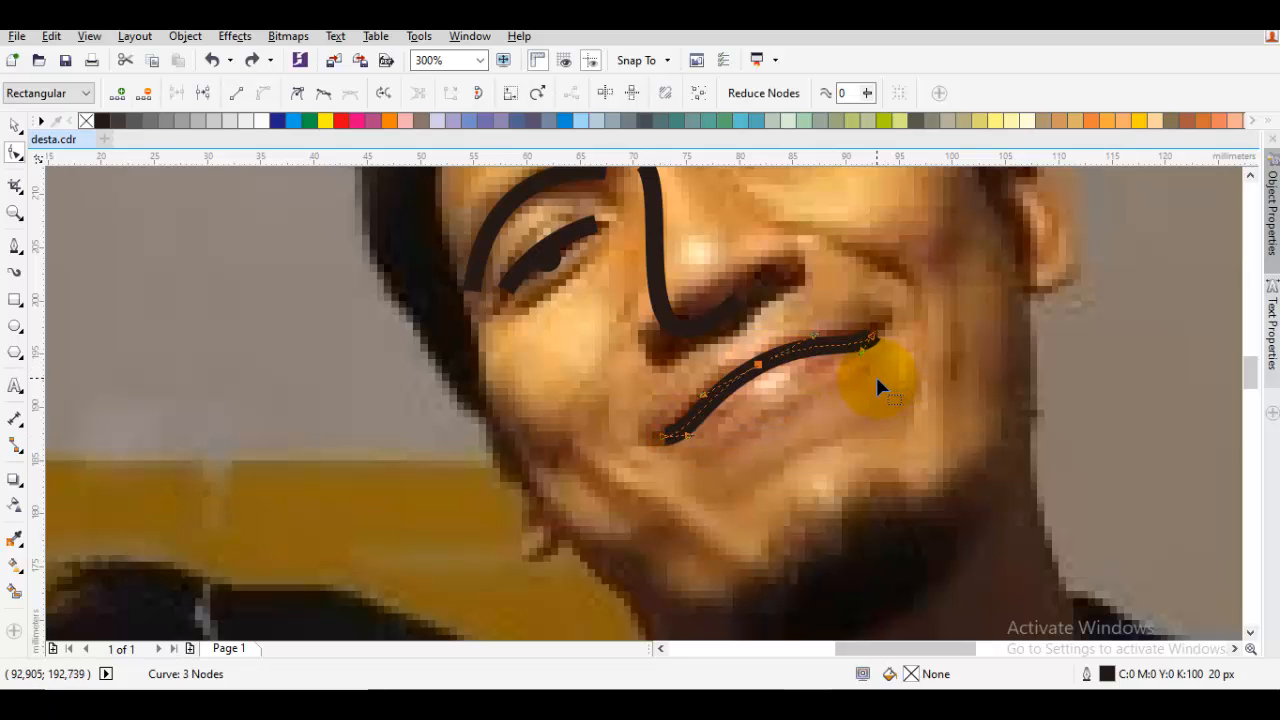
# Smooth the mouth curve by adjusting the curve handles at its middle node and both ends
pyautogui.scroll(-1, 876, 382)
pyautogui.scroll(3, 780, 349)
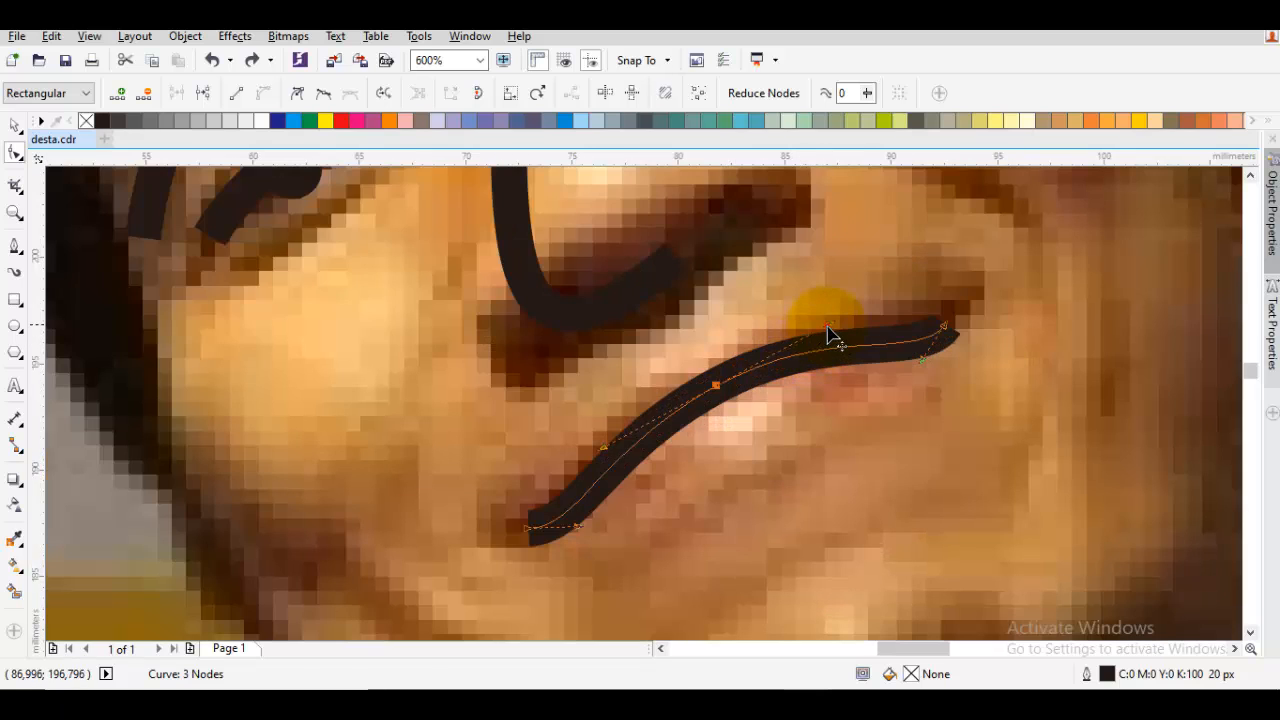
pyautogui.moveTo(828, 333); pyautogui.dragTo(864, 313)
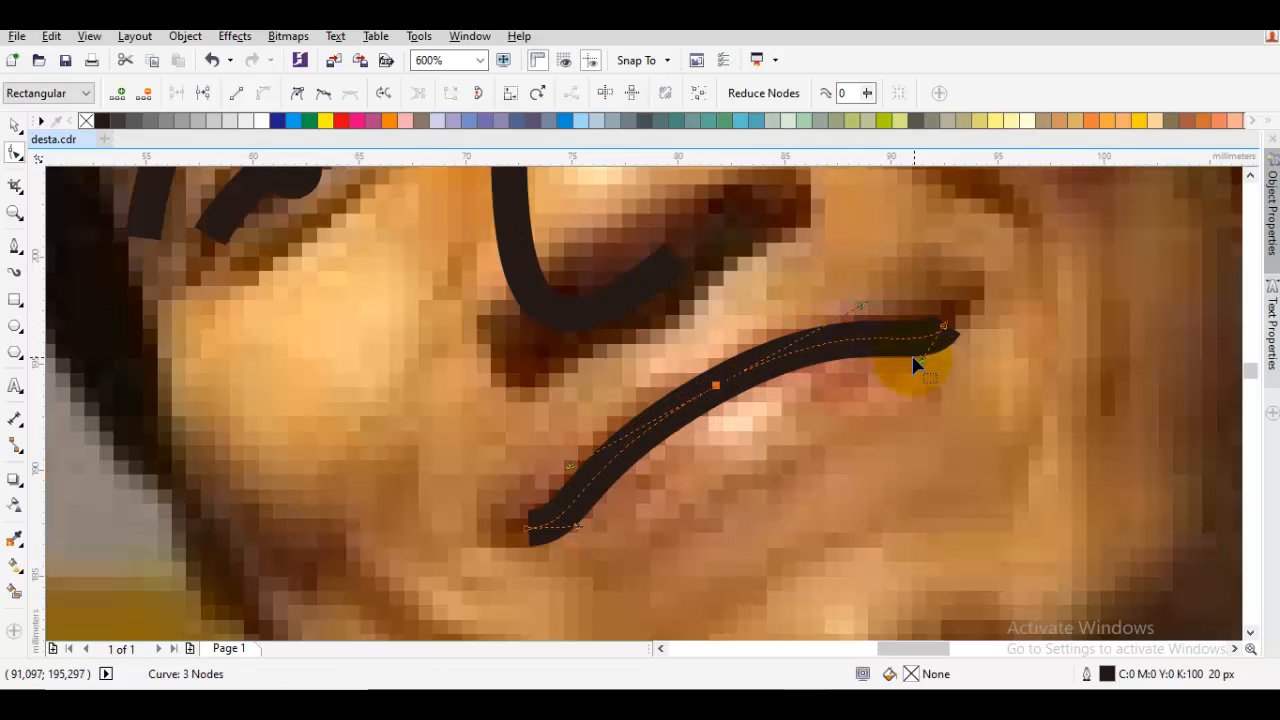
pyautogui.moveTo(918, 358); pyautogui.dragTo(932, 356)
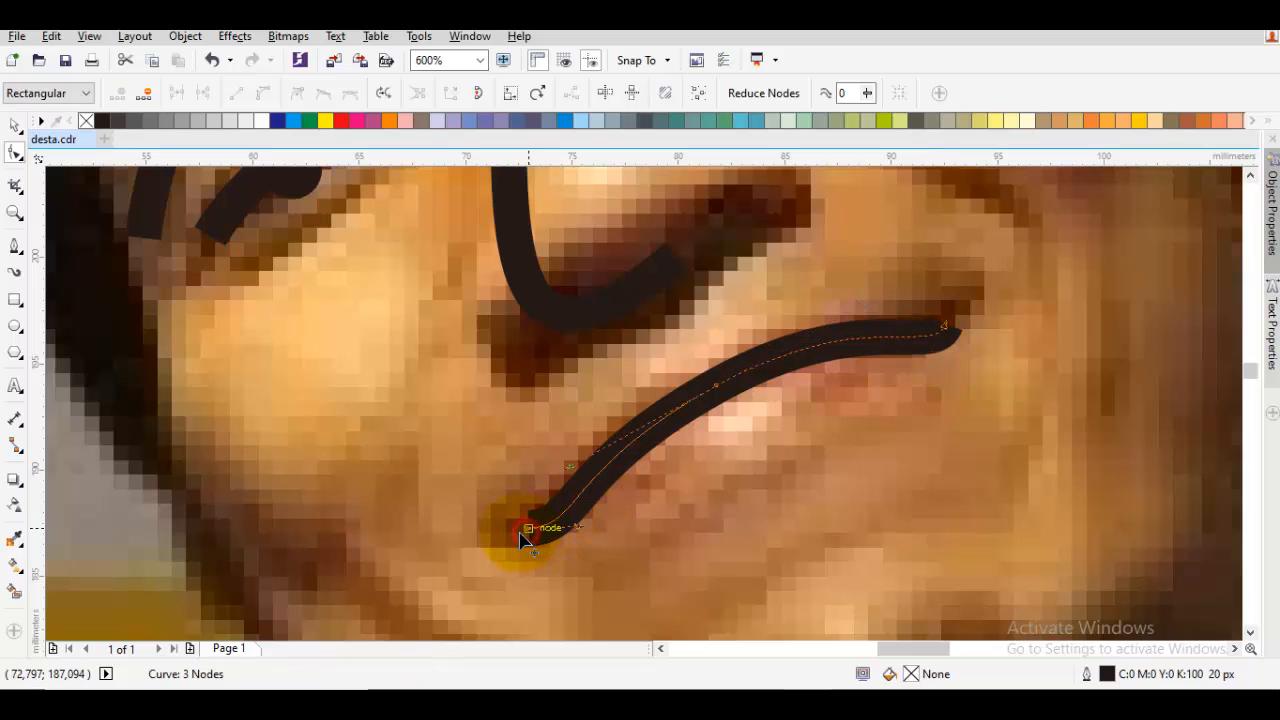
pyautogui.moveTo(589, 521)
pyautogui.mouseDown()
pyautogui.moveTo(609, 511)
pyautogui.moveTo(587, 523)
pyautogui.mouseUp()
# Draw a short curved 20 px line below the mouth to mark the lower lip
pyautogui.press('F5')
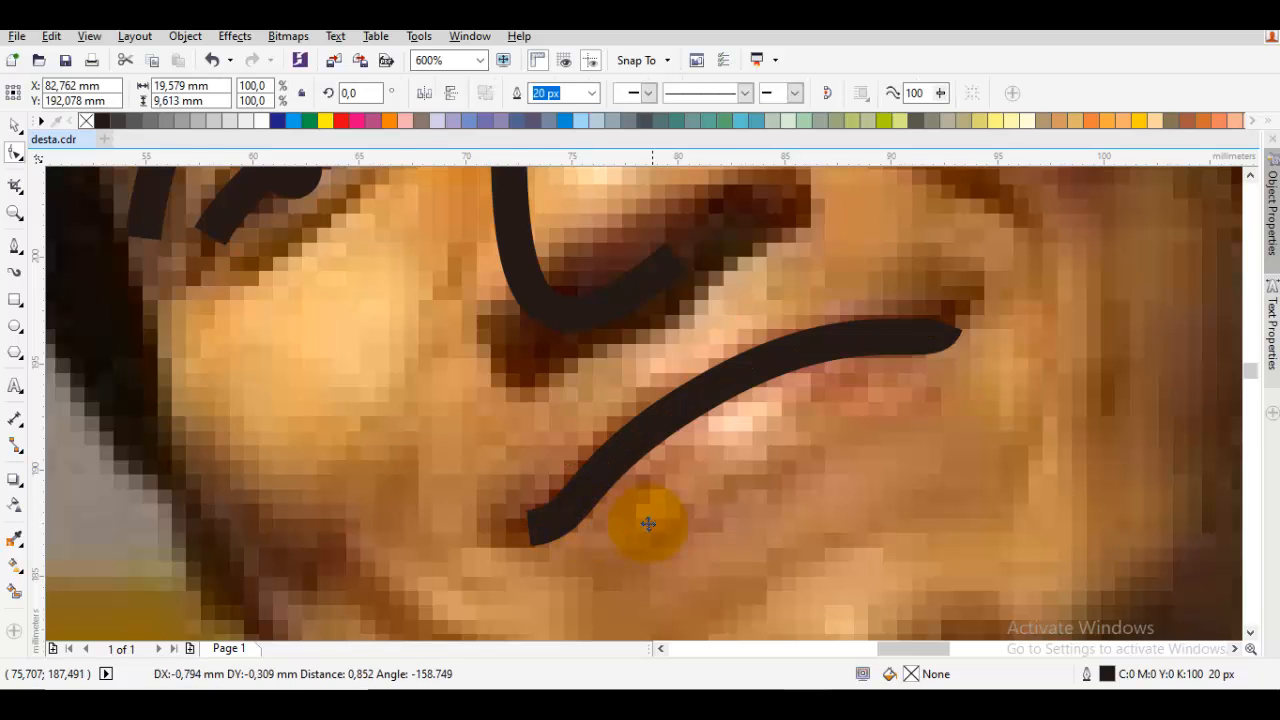
pyautogui.scroll(-1, 680, 461)
pyautogui.press('Escape')
# Move the photo aside to examine the mouth and lower-lip lines against the blank page
pyautogui.moveTo(661, 477)
pyautogui.mouseDown()
pyautogui.moveTo(708, 421)
pyautogui.moveTo(806, 437)
pyautogui.moveTo(1078, 440)
pyautogui.mouseUp()
pyautogui.click(771, 417)
pyautogui.scroll(-2, 771, 417)
pyautogui.press('Escape')
pyautogui.press('space')
pyautogui.click(780, 506)
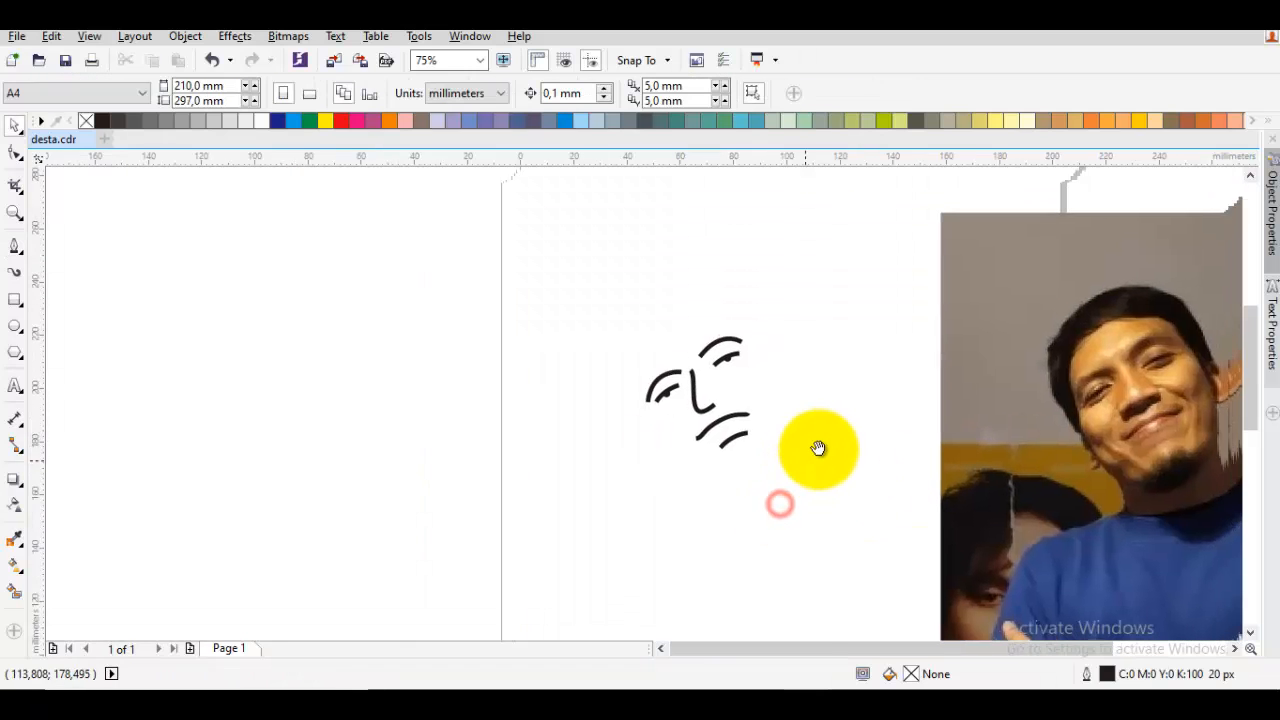
# Undo the photo move and the lower-lip line, and delete the mouth curve
pyautogui.scroll(2, 754, 429)
pyautogui.hotkey('ctrl', 'z')
pyautogui.hotkey('ctrl', 'z')
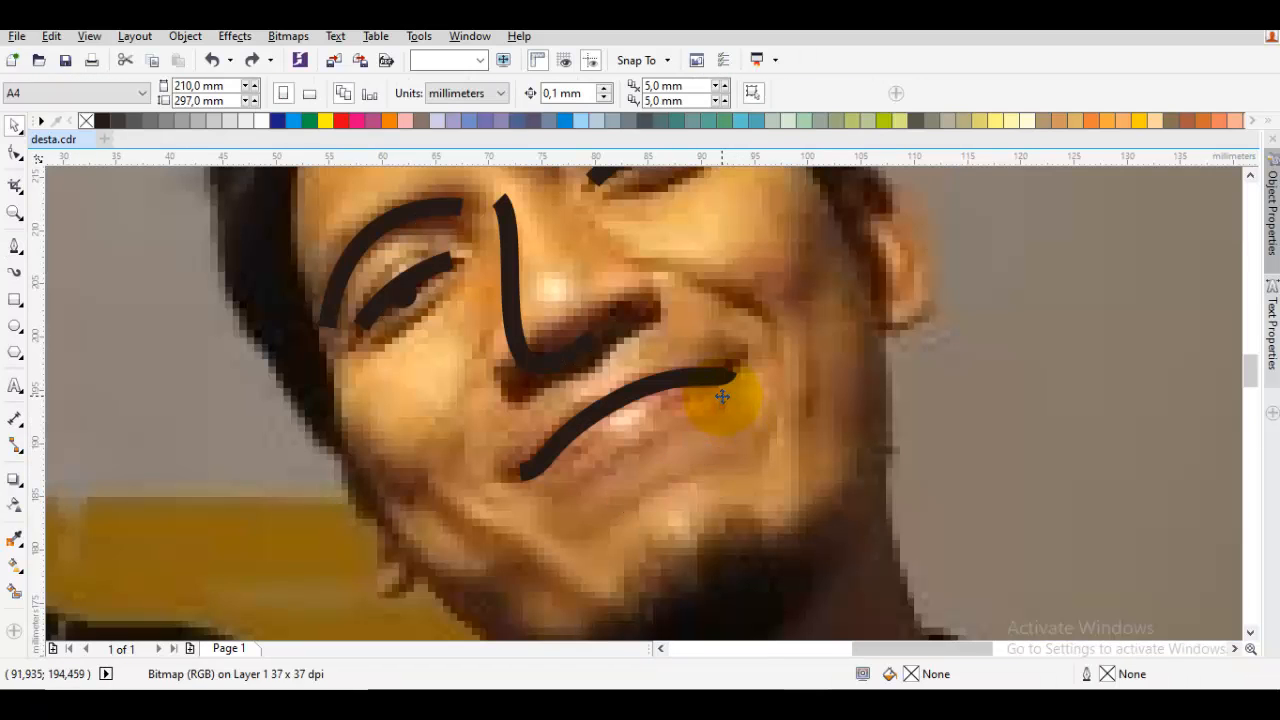
pyautogui.click(722, 384)
pyautogui.press('Delete')
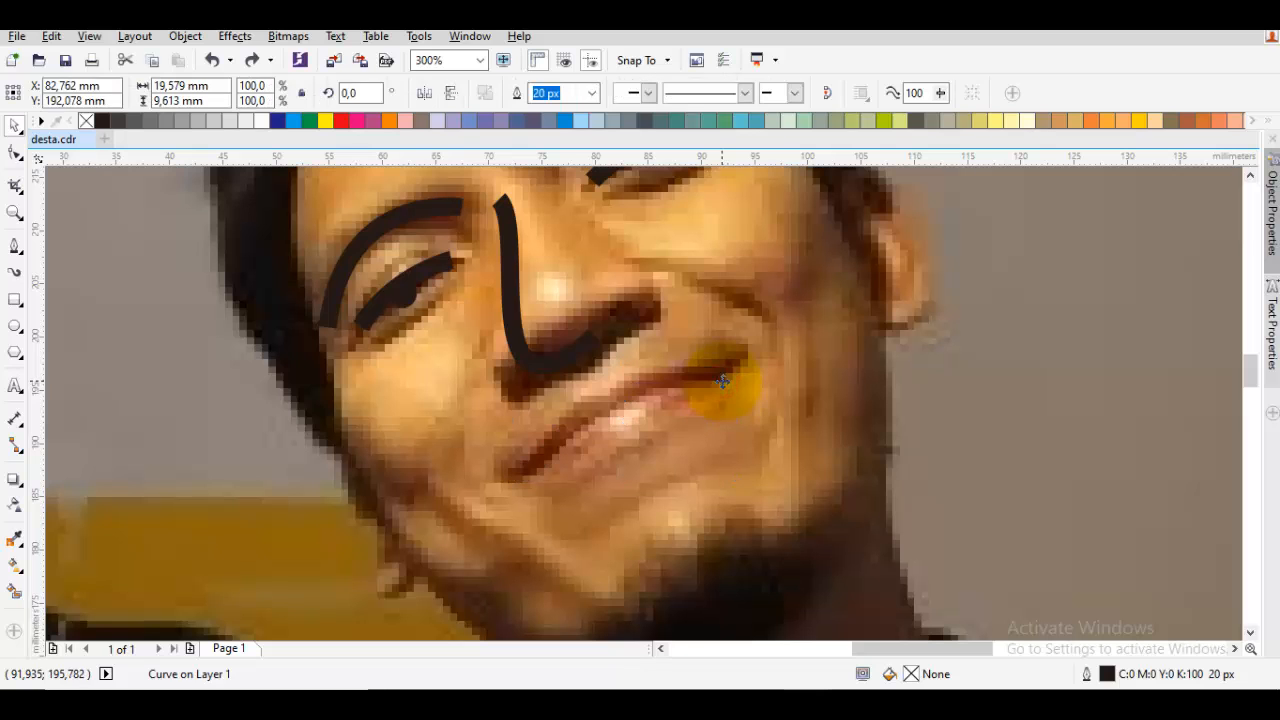
# Trace a smiling mouth with one downward-bowed 20 px Pen curve, about 21 mm wide, from corner to corner
pyautogui.scroll(-2, 706, 366)
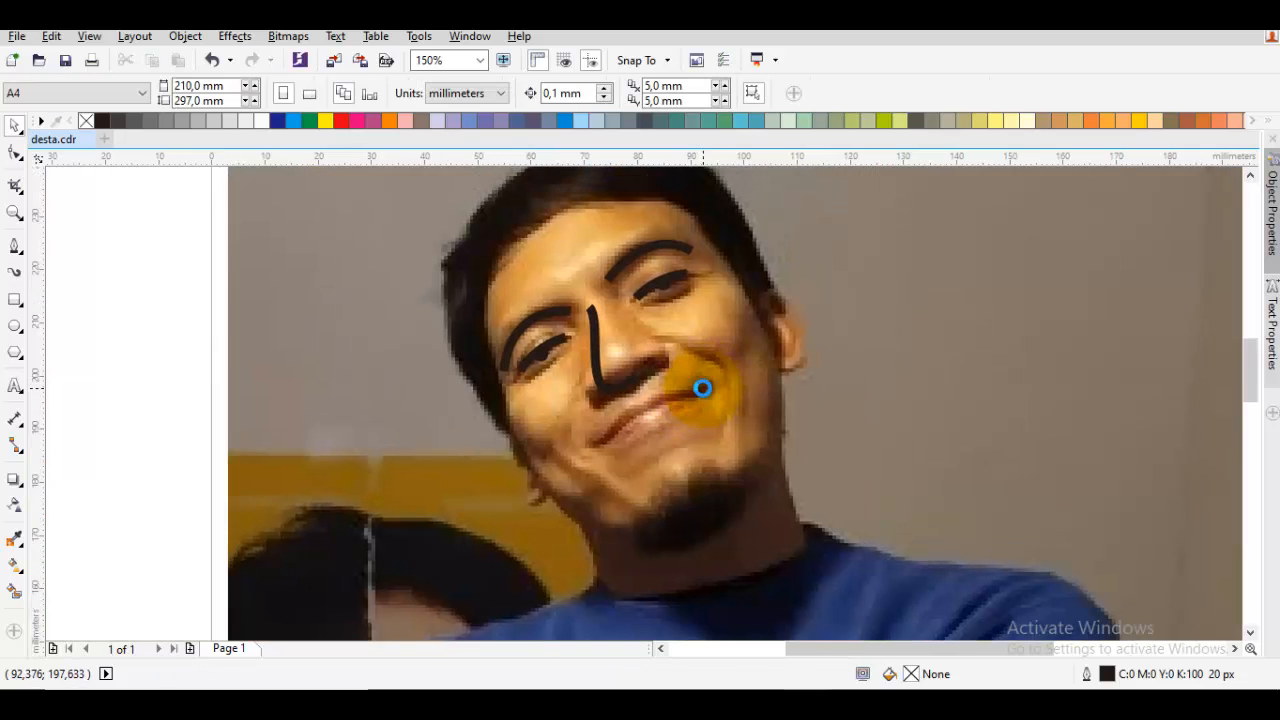
pyautogui.scroll(2, 701, 385)
pyautogui.scroll(-1, 709, 392)
pyautogui.scroll(1, 656, 411)
pyautogui.press('p')
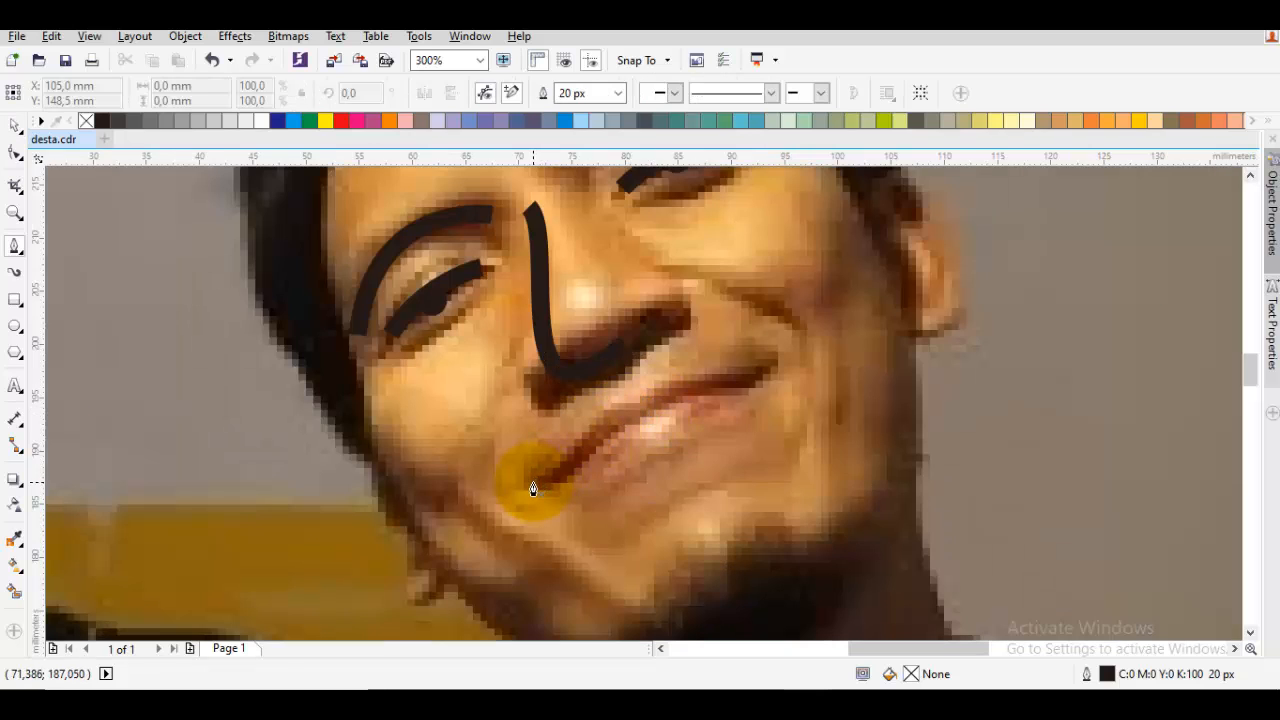
pyautogui.moveTo(590, 473); pyautogui.dragTo(633, 453)
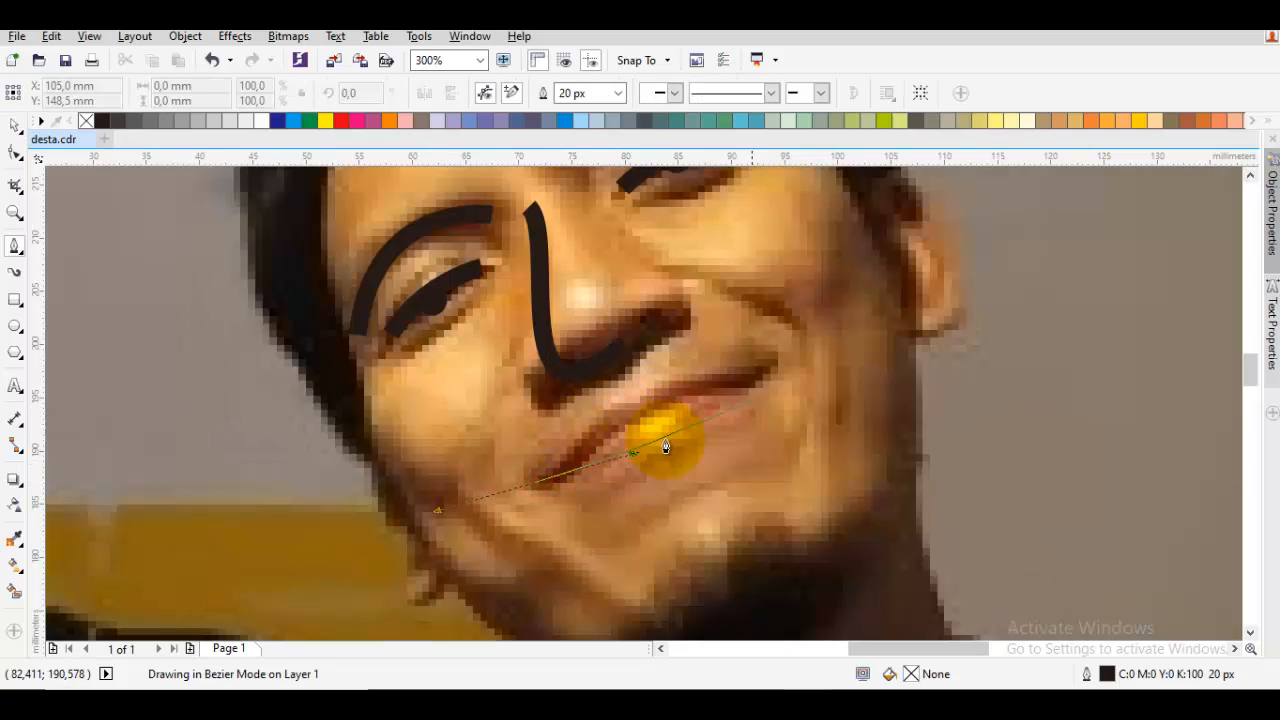
pyautogui.click(761, 378)
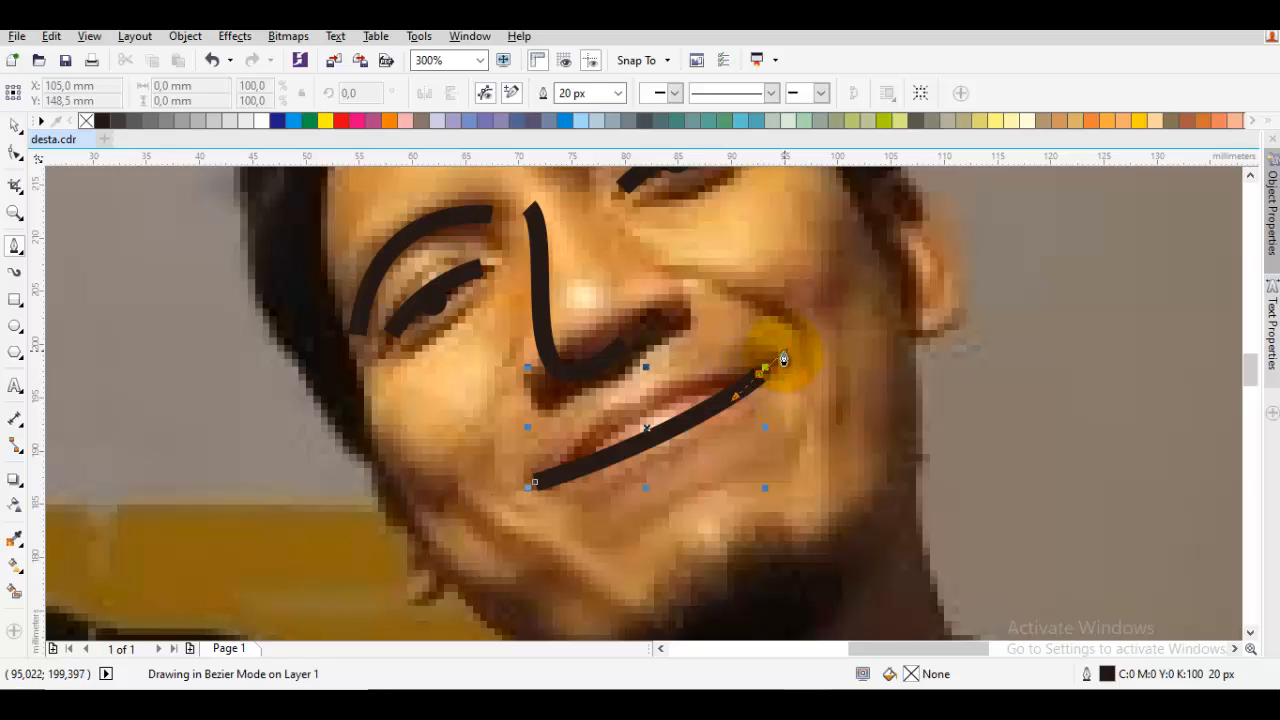
# Shift the photo off the drawing to check the new mouth line, and undo the shift
pyautogui.scroll(-2, 792, 390)
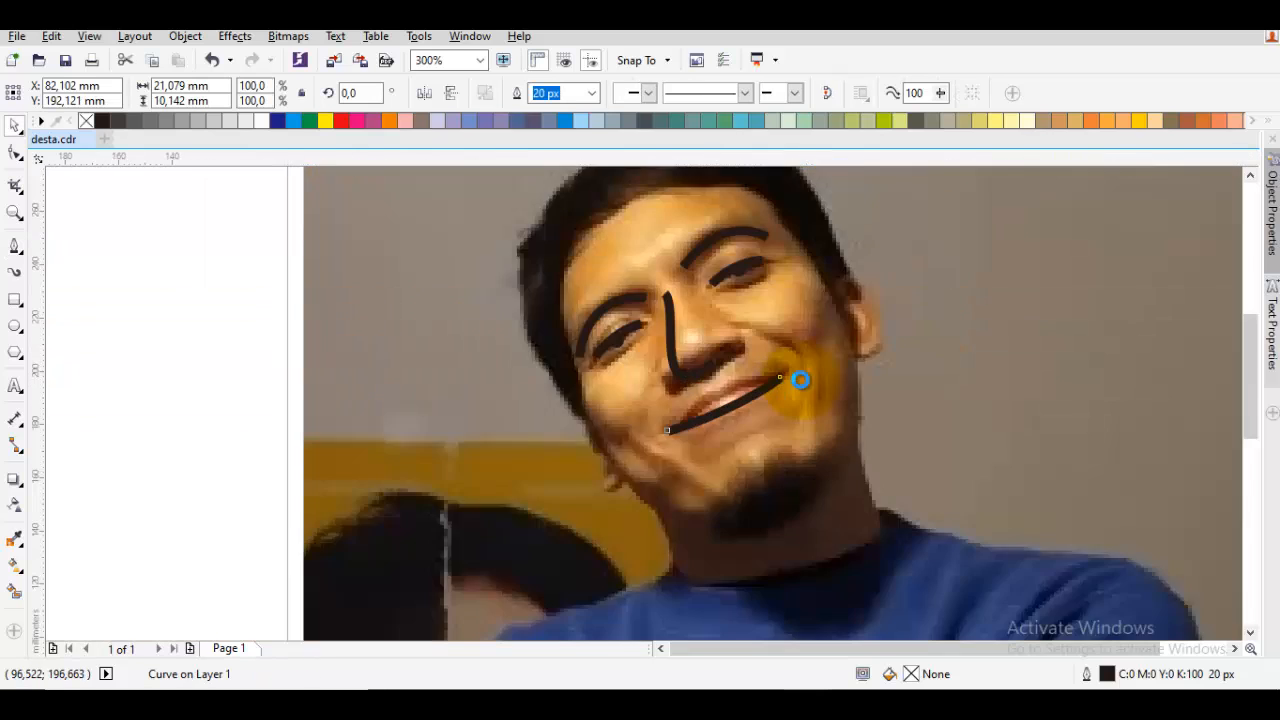
pyautogui.moveTo(626, 404); pyautogui.dragTo(1104, 447)
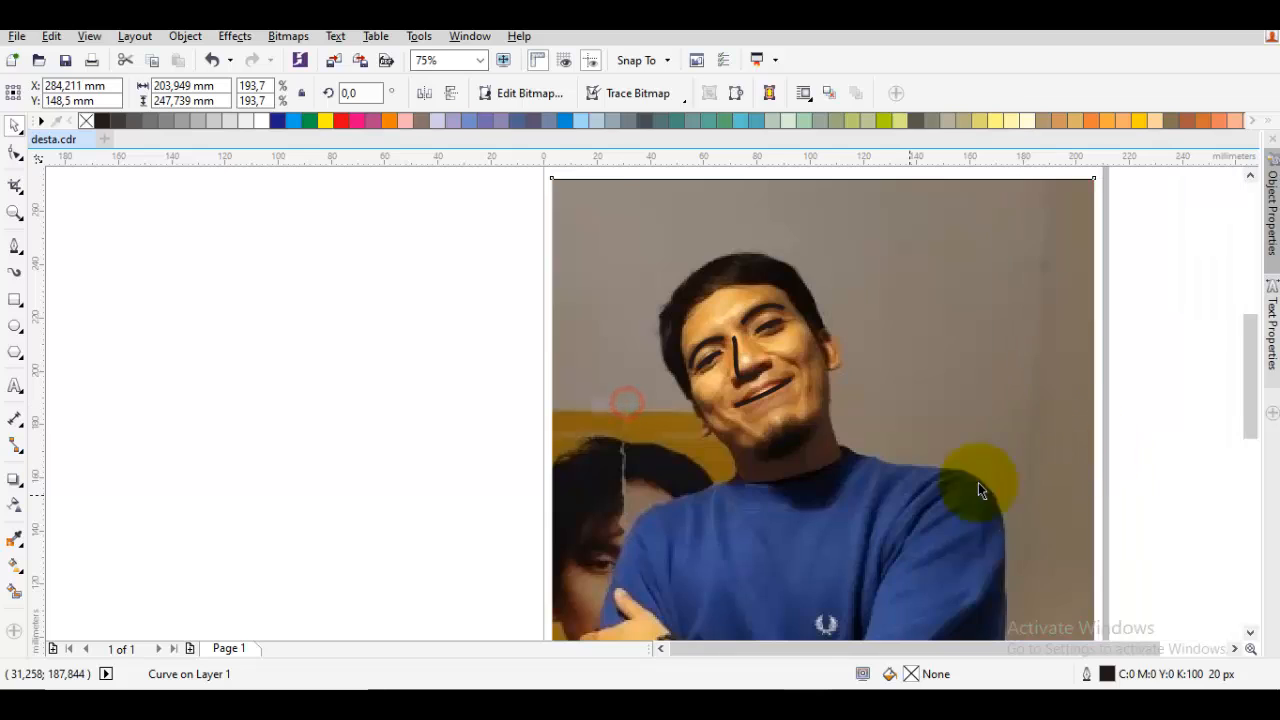
pyautogui.click(900, 495)
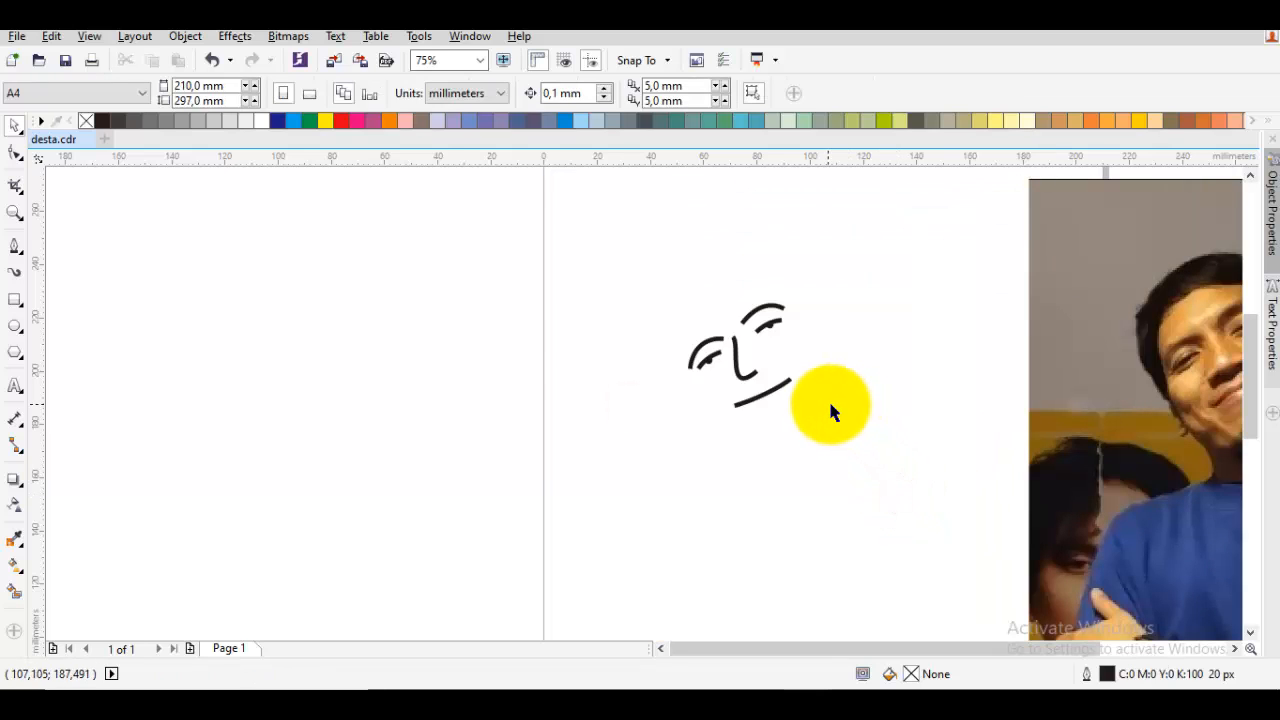
pyautogui.moveTo(808, 390); pyautogui.dragTo(661, 413)
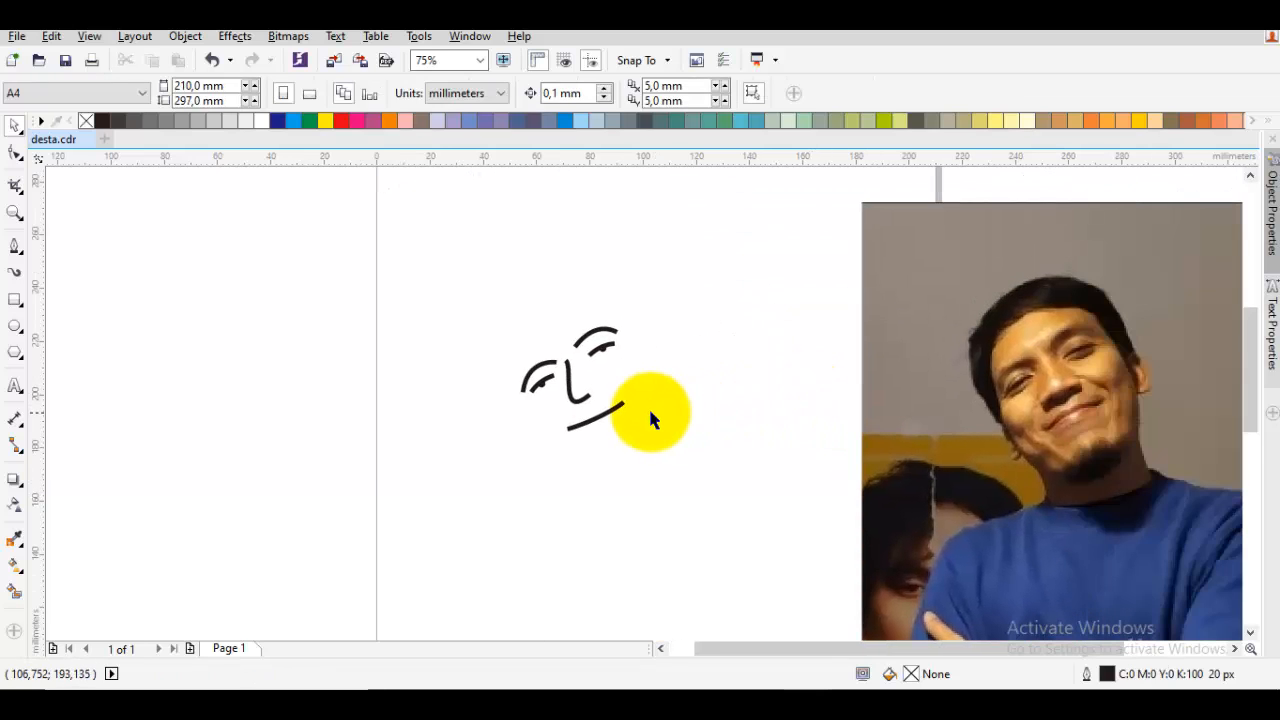
pyautogui.hotkey('ctrl', 'z')
# Reshape the smiling mouth line by raising its outer end node and adjusting its curve handles
pyautogui.scroll(5, 648, 406)
pyautogui.doubleClick(503, 371)
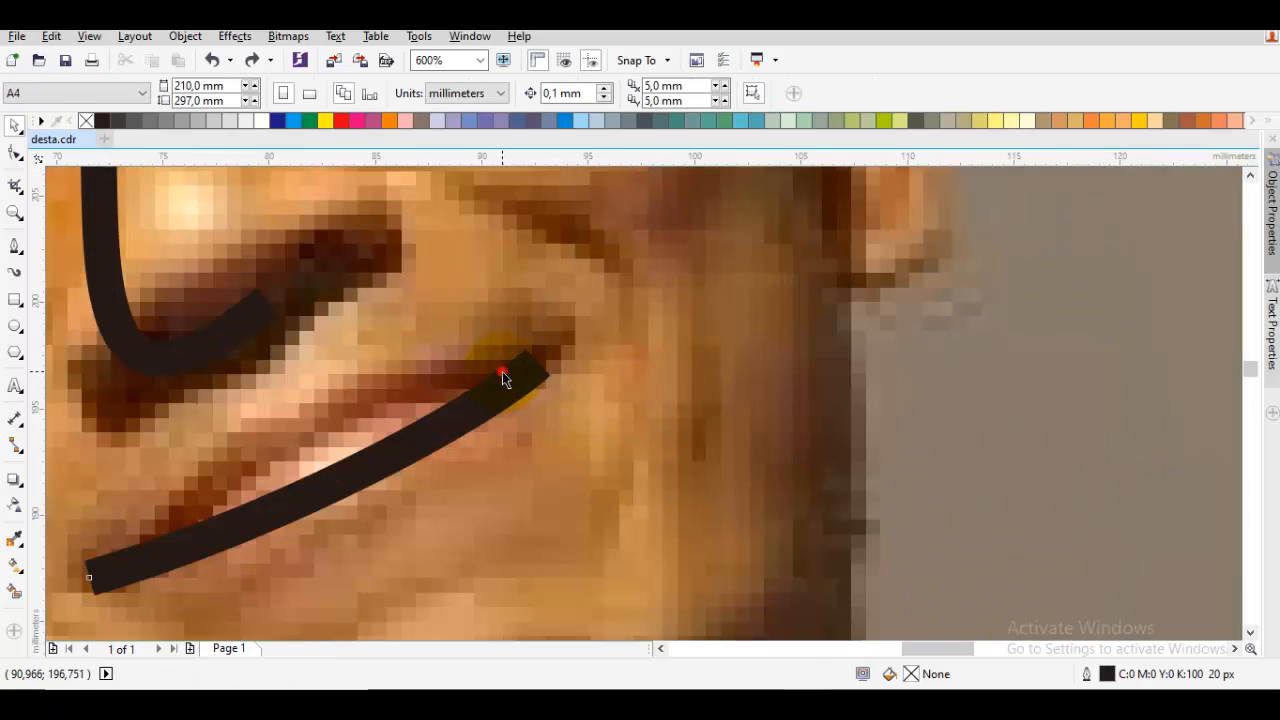
pyautogui.click(541, 362)
pyautogui.moveTo(541, 363); pyautogui.dragTo(540, 348)
pyautogui.moveTo(493, 396); pyautogui.dragTo(509, 402)
pyautogui.moveTo(271, 509); pyautogui.dragTo(346, 495)
pyautogui.press('space')
pyautogui.press('Escape')
# Draw a short arched 20 px line about 10 mm wide beneath the mouth for the lower lip
pyautogui.moveTo(569, 469); pyautogui.dragTo(526, 417)
pyautogui.press('F5')
pyautogui.moveTo(452, 542); pyautogui.dragTo(474, 527)
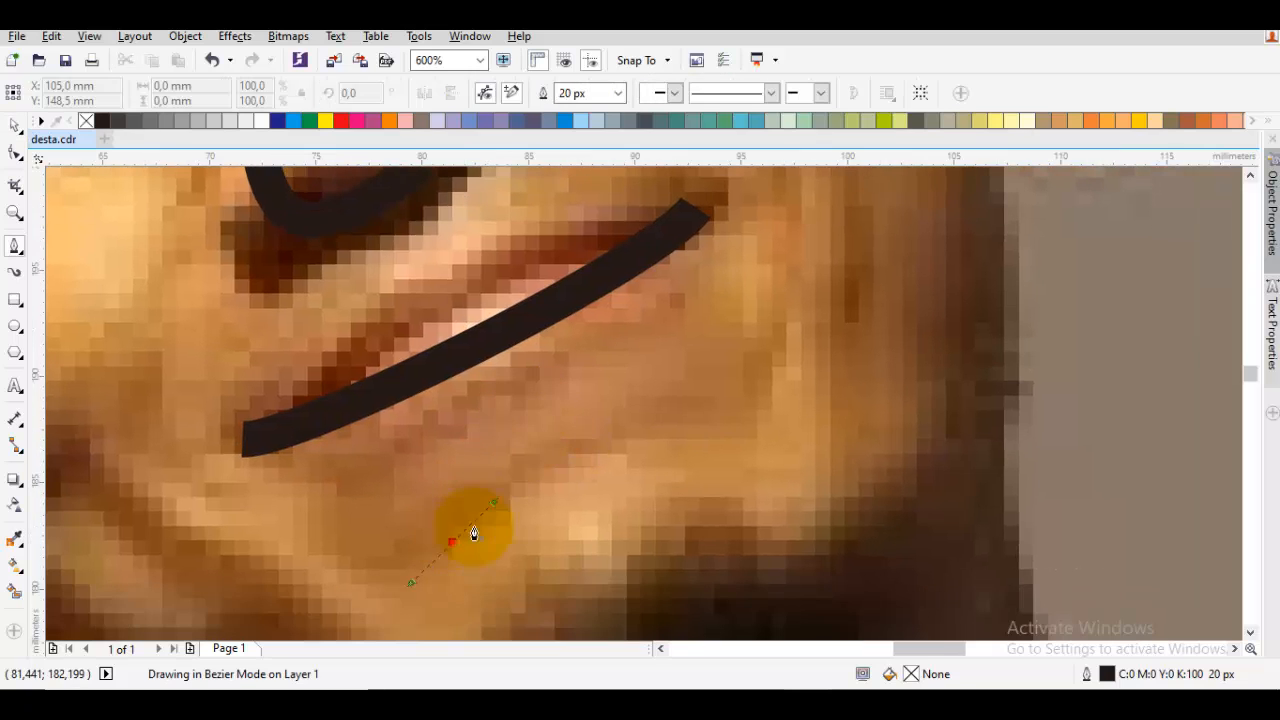
pyautogui.click(666, 418)
pyautogui.scroll(-1, 668, 420)
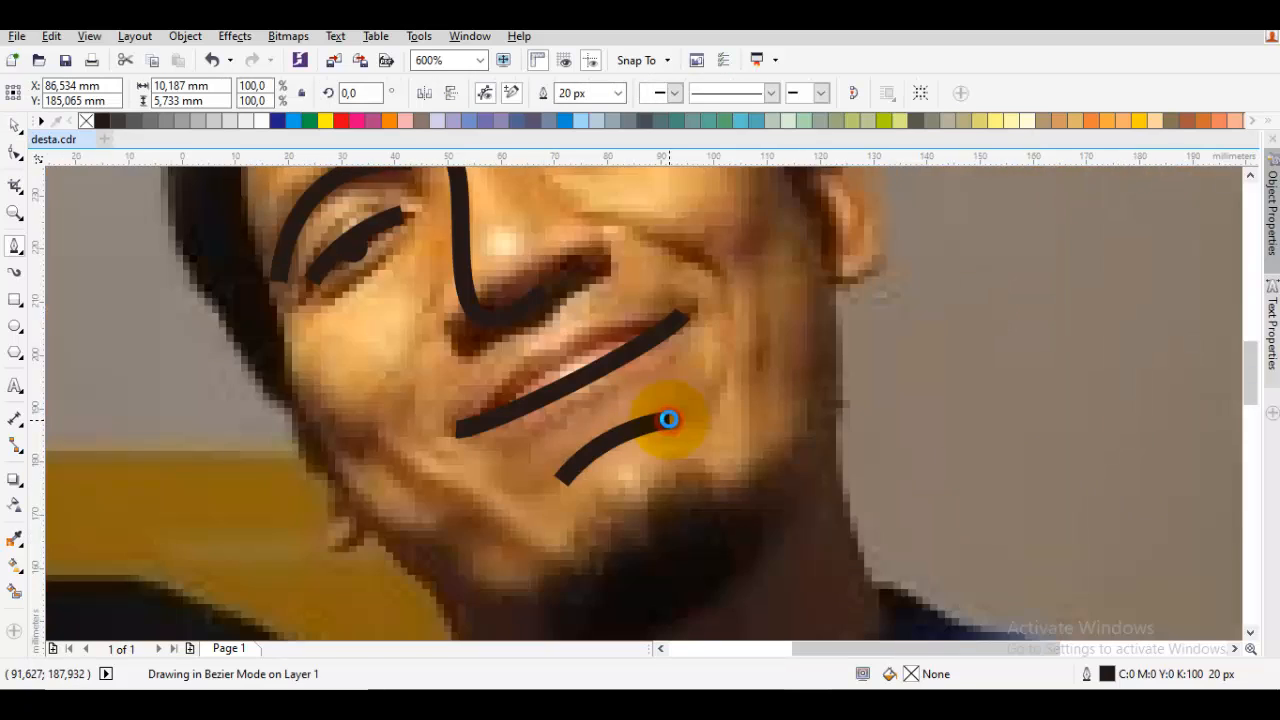
pyautogui.scroll(-4, 668, 420)
# Move the photo aside to check the face with its lower-lip line, and undo the move
pyautogui.press('space')
pyautogui.moveTo(620, 422); pyautogui.dragTo(826, 420)
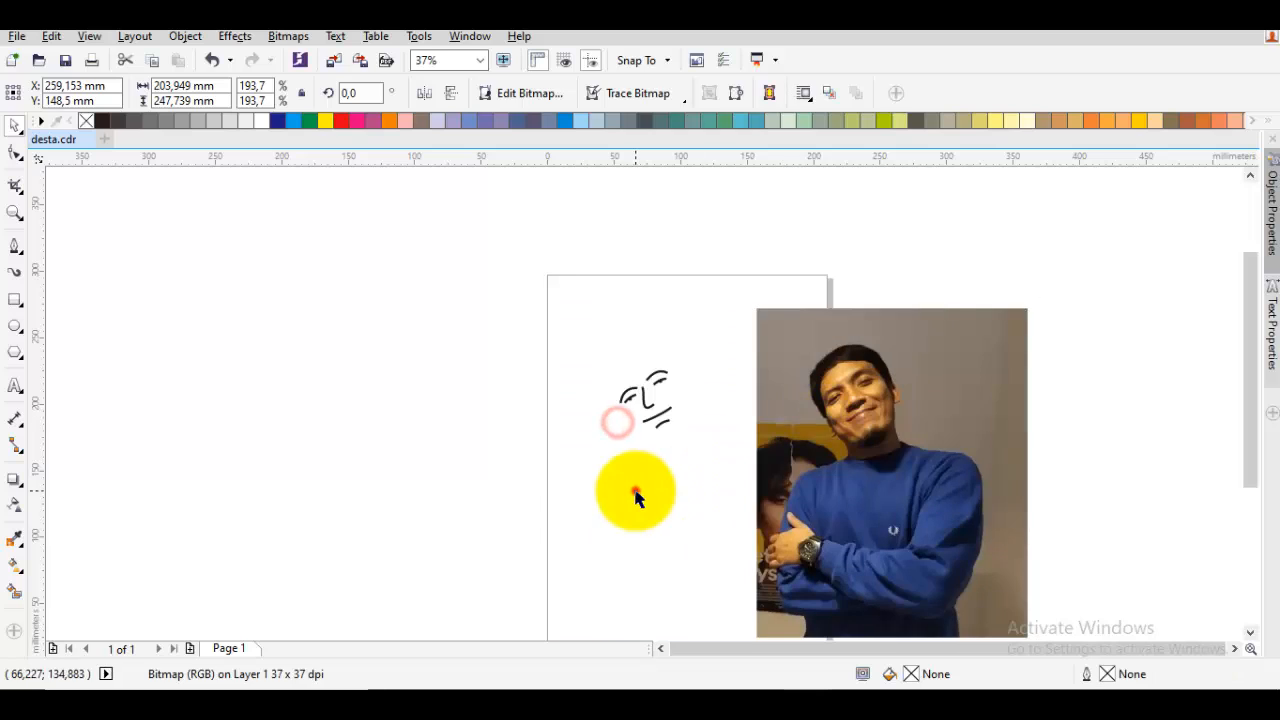
pyautogui.click(637, 497)
pyautogui.scroll(1, 661, 432)
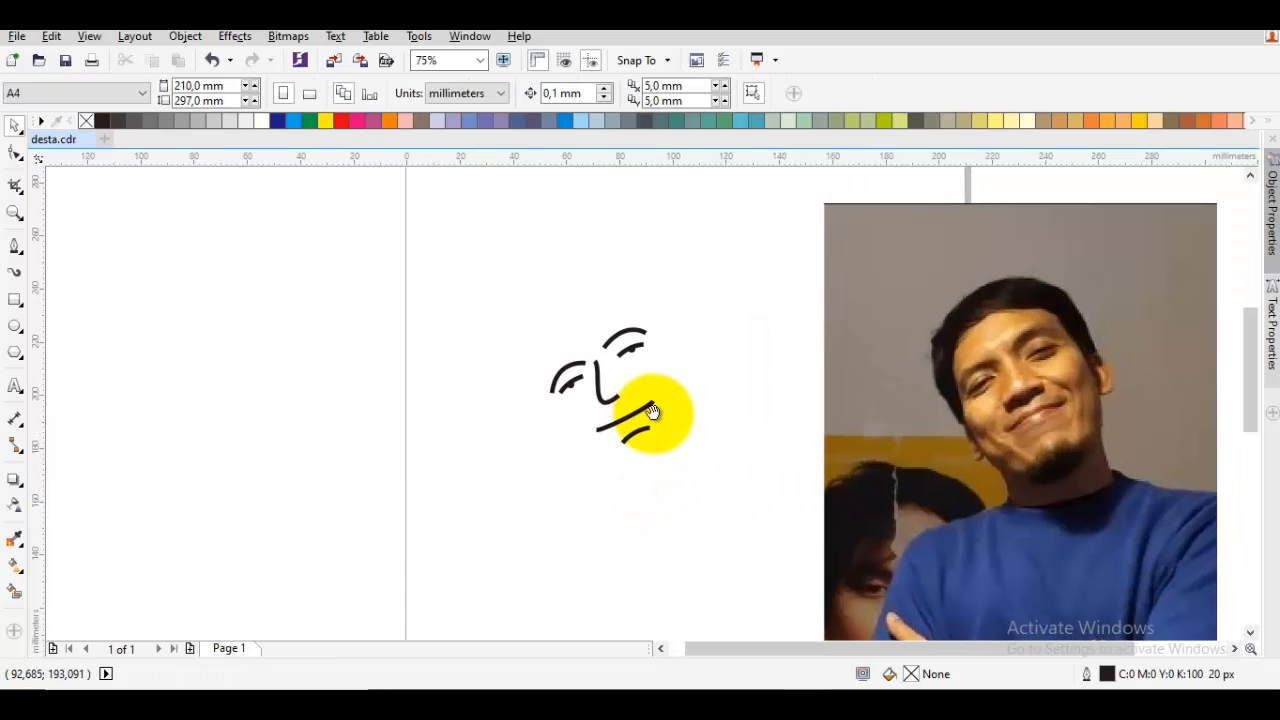
pyautogui.hotkey('ctrl', 'z')
# Trace the hairline across the forehead with connected 20 px Pen segments, starting at the temple farther from the visible ear
pyautogui.scroll(2, 646, 357)
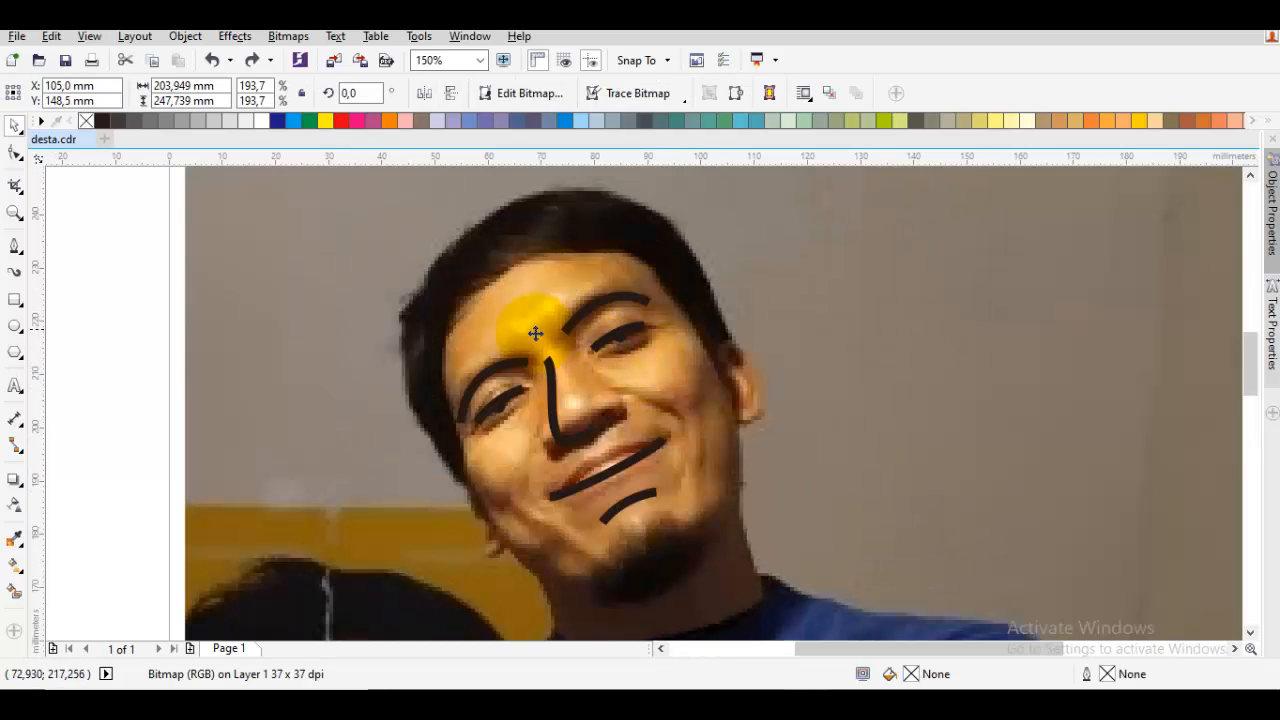
pyautogui.moveTo(514, 308); pyautogui.dragTo(557, 334)
pyautogui.scroll(1, 614, 260)
pyautogui.press('space')
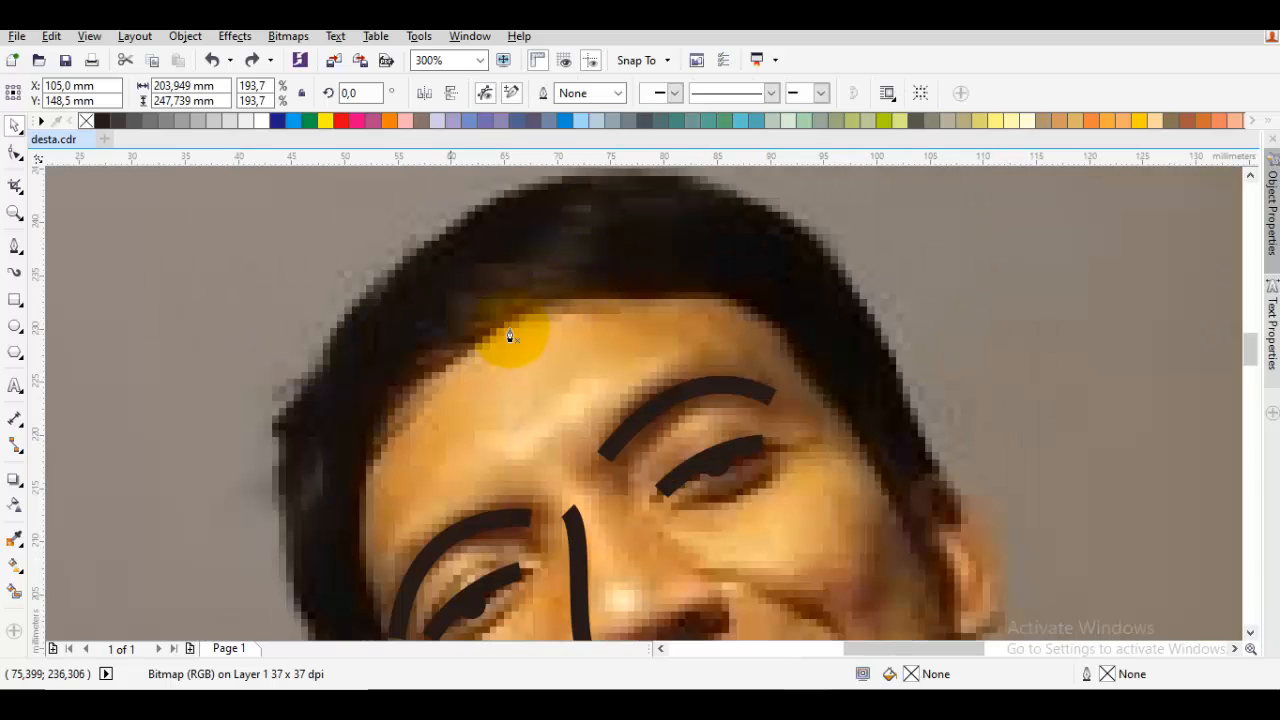
pyautogui.moveTo(380, 400); pyautogui.dragTo(444, 385)
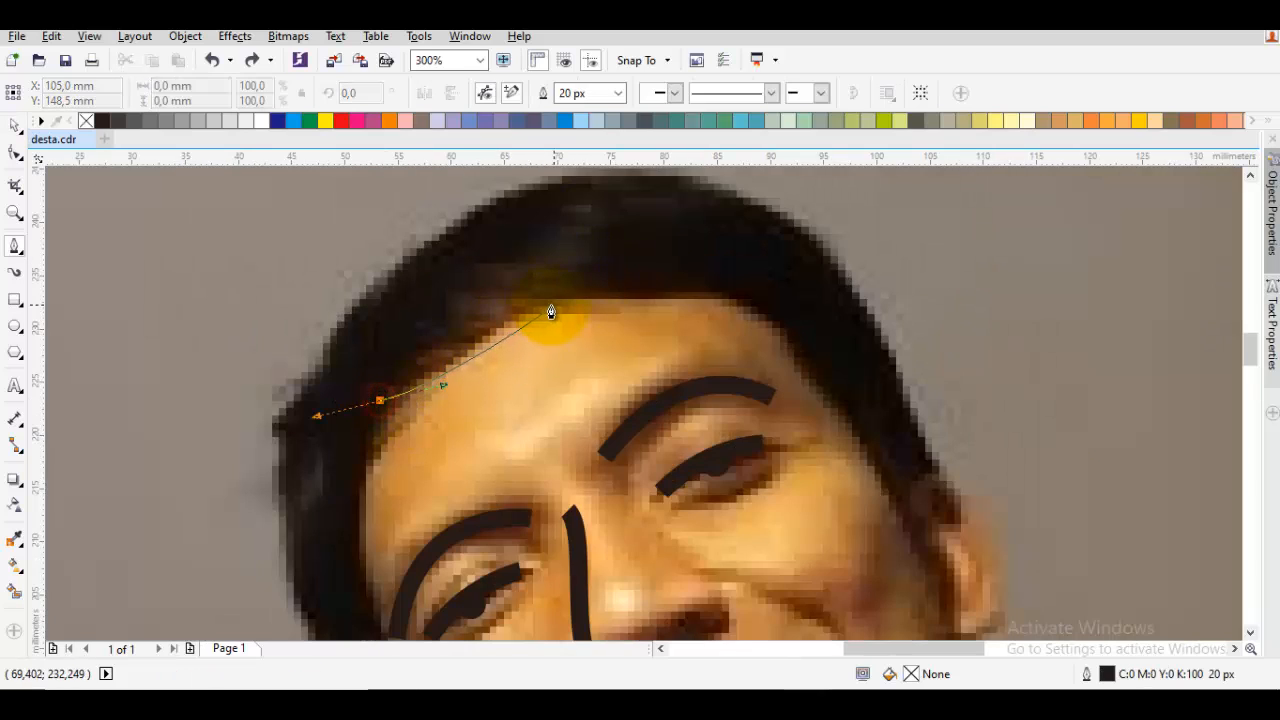
pyautogui.doubleClick(561, 306)
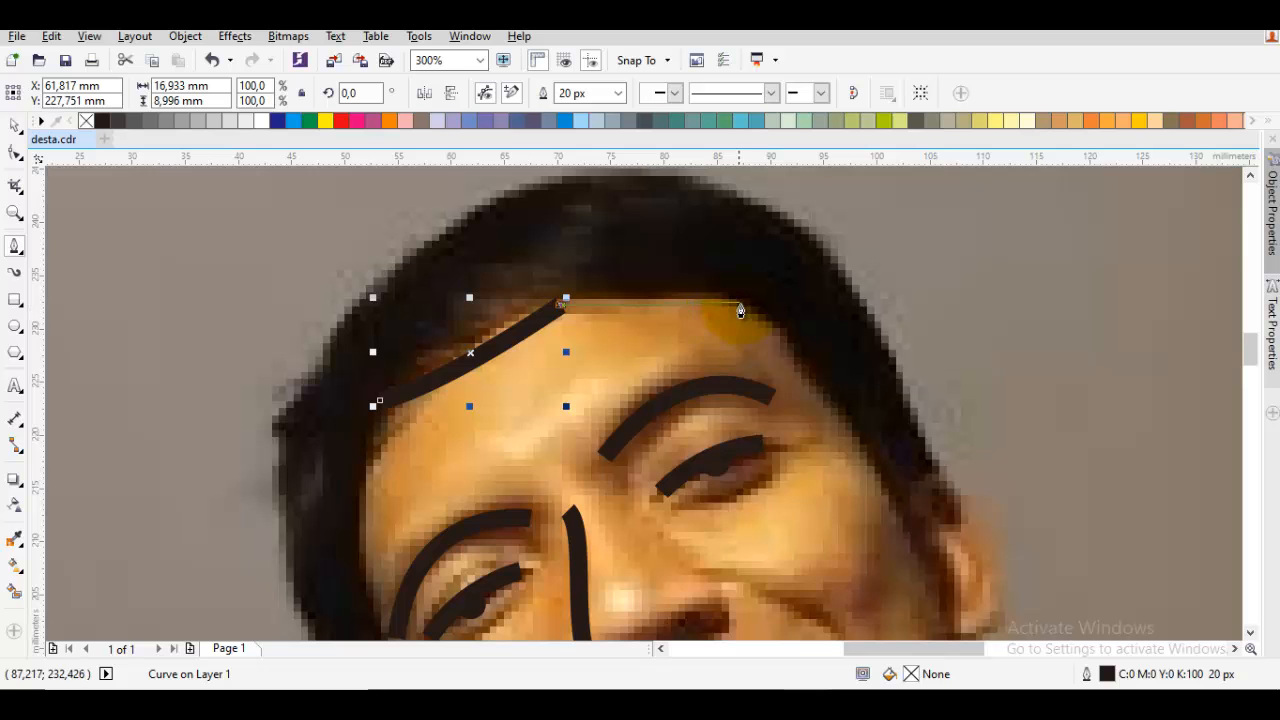
pyautogui.moveTo(738, 302); pyautogui.dragTo(757, 301)
# Continue the 20 px hairline from the forehead down the temple to the sideburn tip beside the visible ear
pyautogui.moveTo(889, 461)
pyautogui.mouseDown()
pyautogui.moveTo(681, 308)
pyautogui.moveTo(671, 323)
pyautogui.moveTo(716, 378)
pyautogui.moveTo(731, 320)
pyautogui.mouseUp()
pyautogui.click(741, 470)
pyautogui.scroll(1, 747, 412)
pyautogui.moveTo(672, 254); pyautogui.dragTo(675, 349)
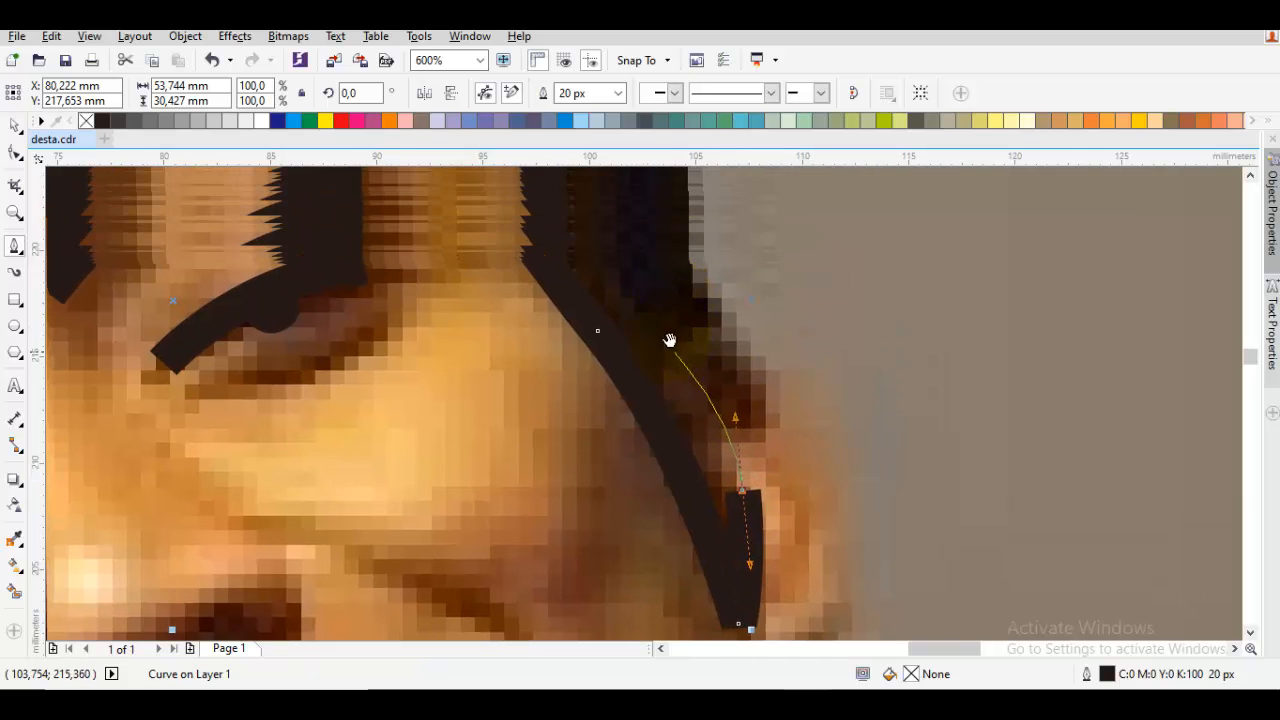
pyautogui.moveTo(792, 506); pyautogui.dragTo(814, 391)
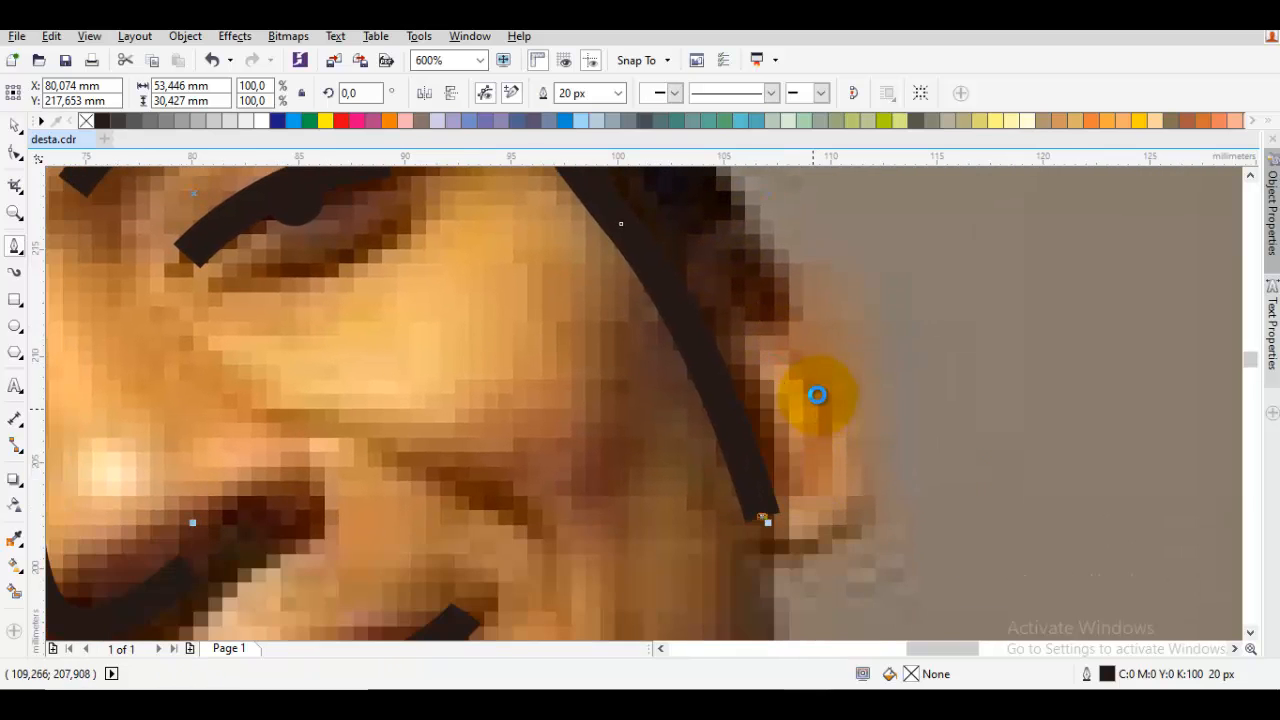
pyautogui.hotkey('ctrl', 'z')
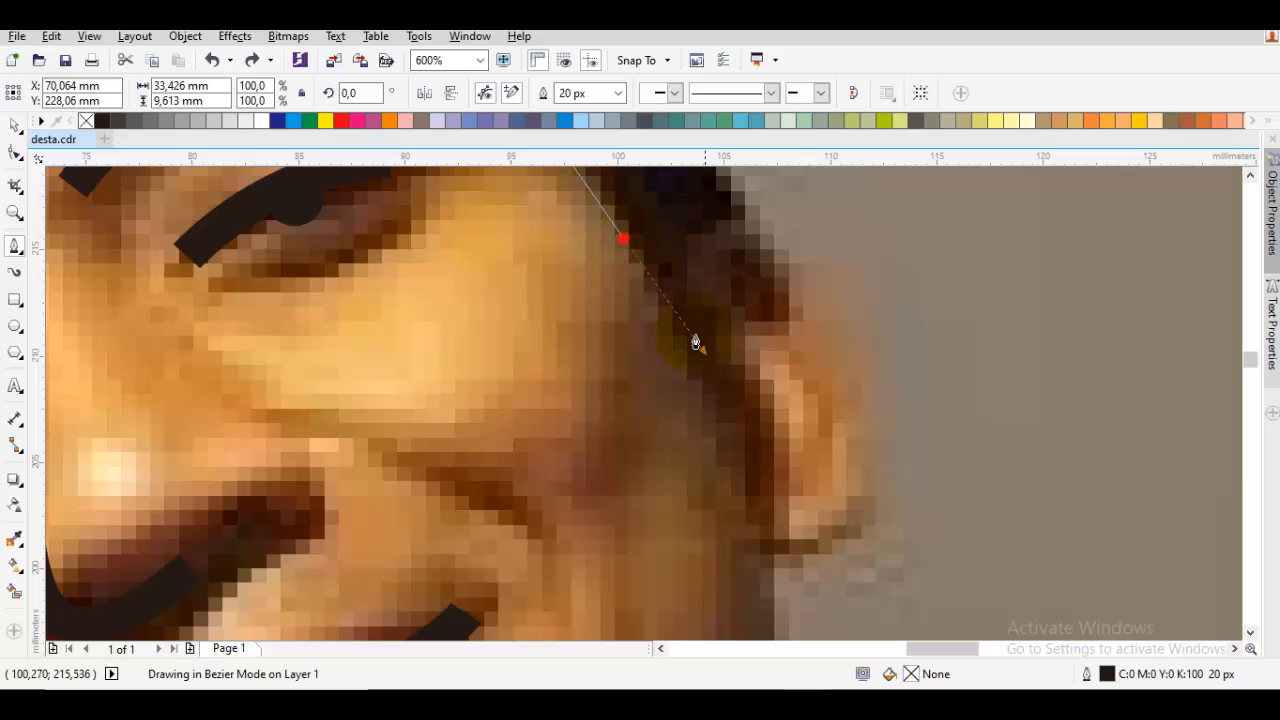
pyautogui.moveTo(712, 388); pyautogui.dragTo(712, 389)
pyautogui.click(751, 538)
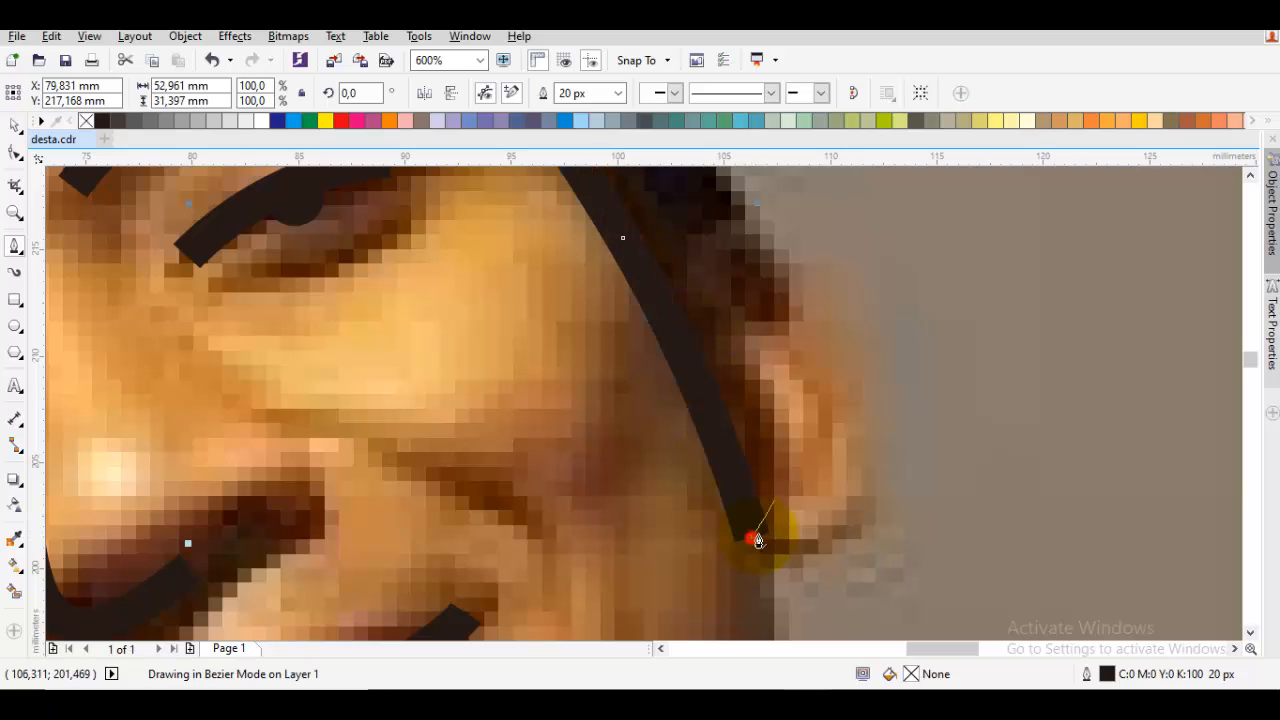
# Trace the outer hair edge from that sideburn tip up past the ear to a curved node at the top of the head
pyautogui.moveTo(778, 418); pyautogui.dragTo(777, 415)
pyautogui.moveTo(780, 358); pyautogui.dragTo(781, 357)
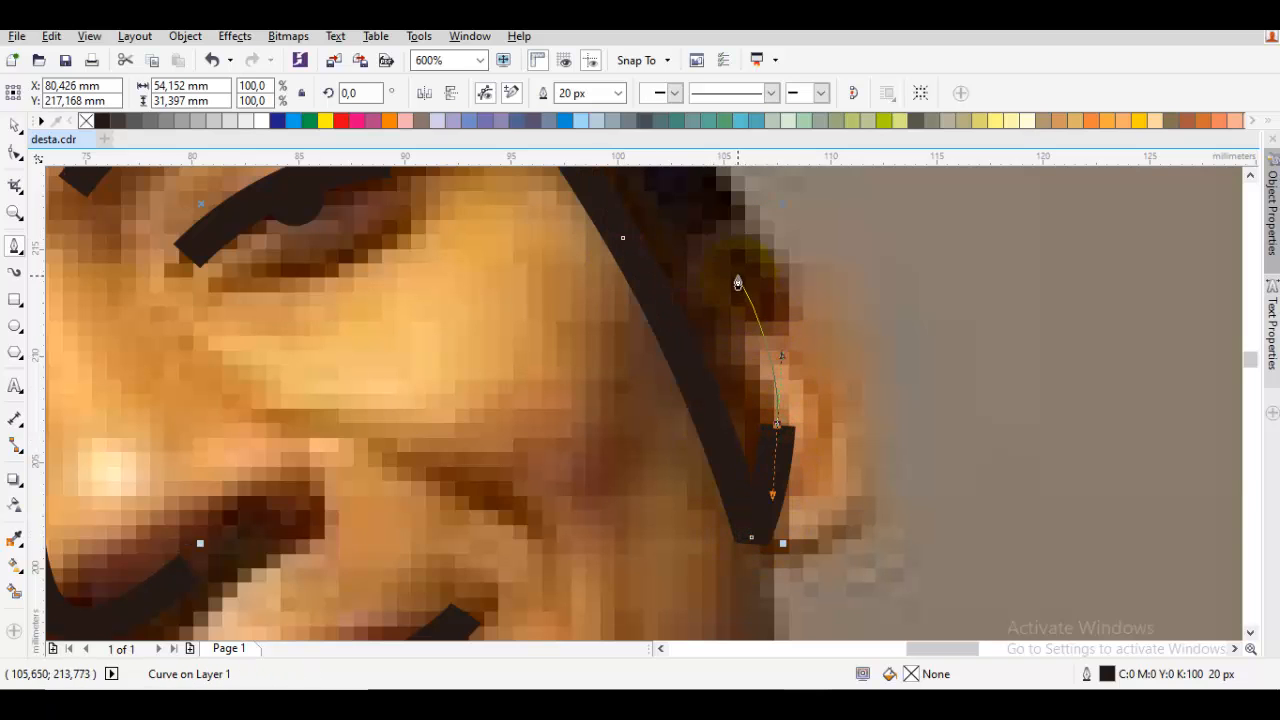
pyautogui.moveTo(738, 274); pyautogui.dragTo(572, 254)
pyautogui.scroll(-5, 726, 362)
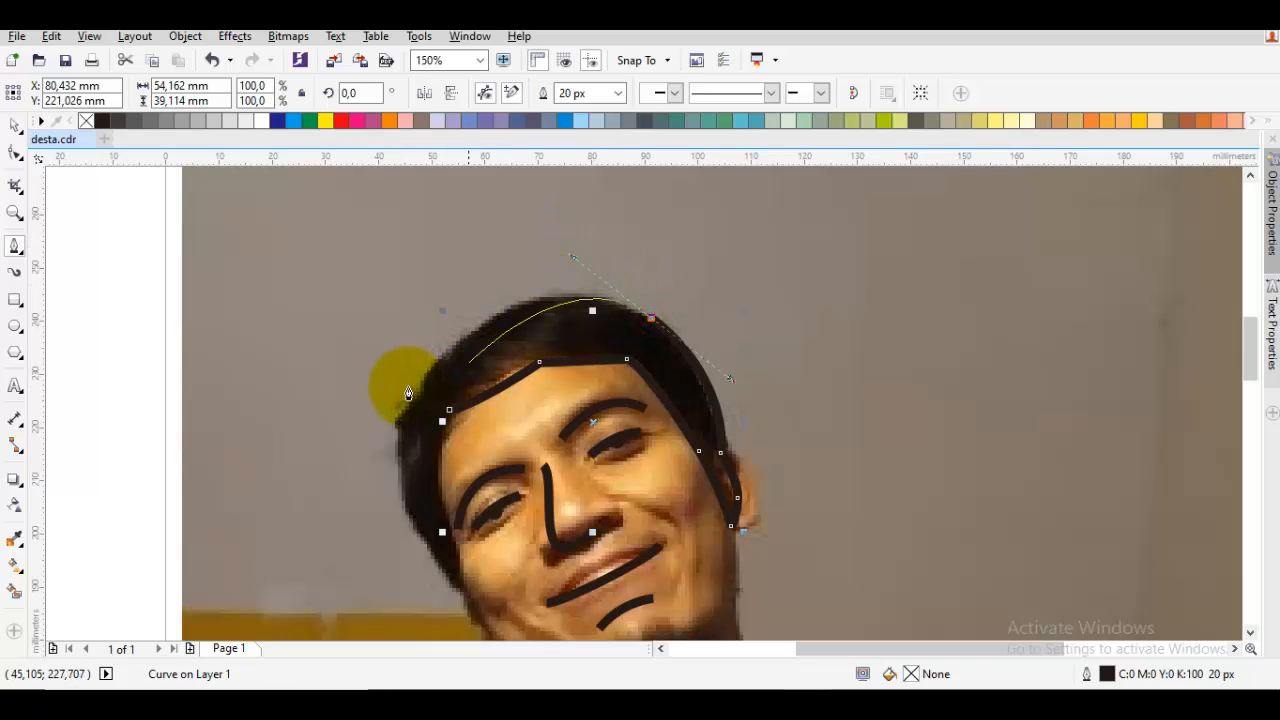
pyautogui.hotkey('ctrl', 'z')
pyautogui.moveTo(606, 300); pyautogui.dragTo(495, 293)
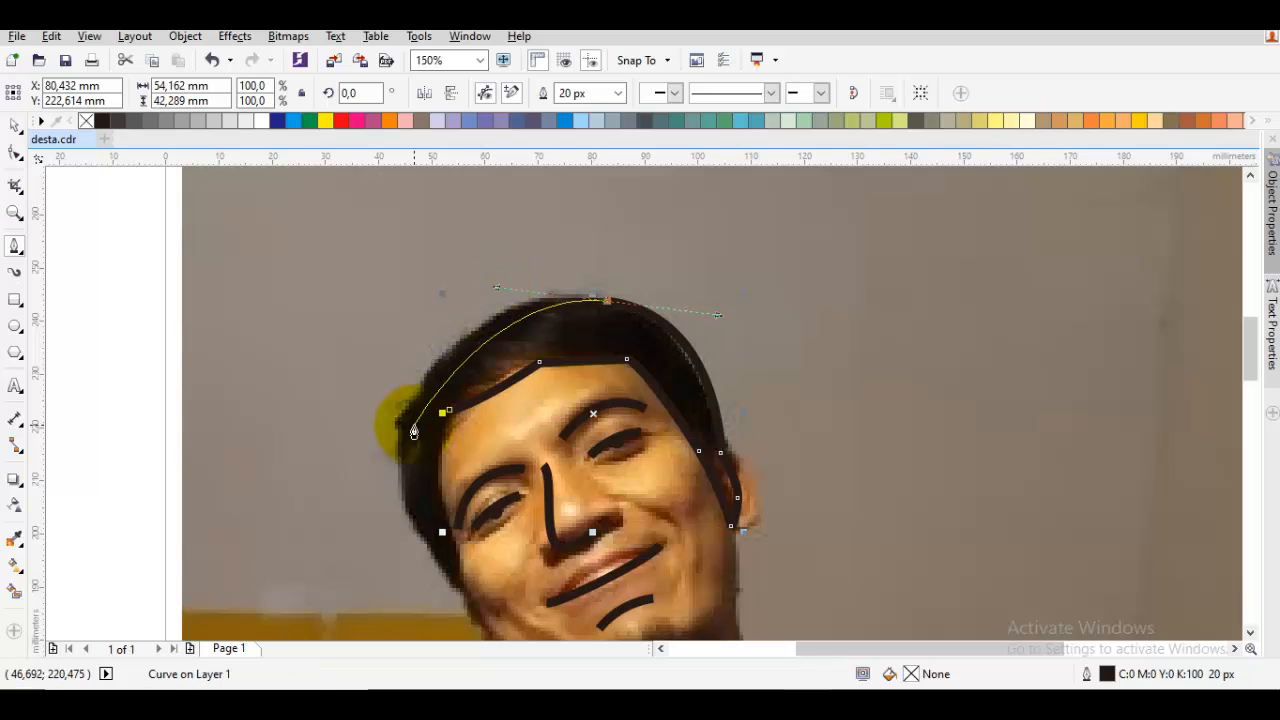
# Continue the hair outline from the top of the head around the far side down to the opposite sideburn tip
pyautogui.scroll(2, 413, 400)
pyautogui.click(416, 401)
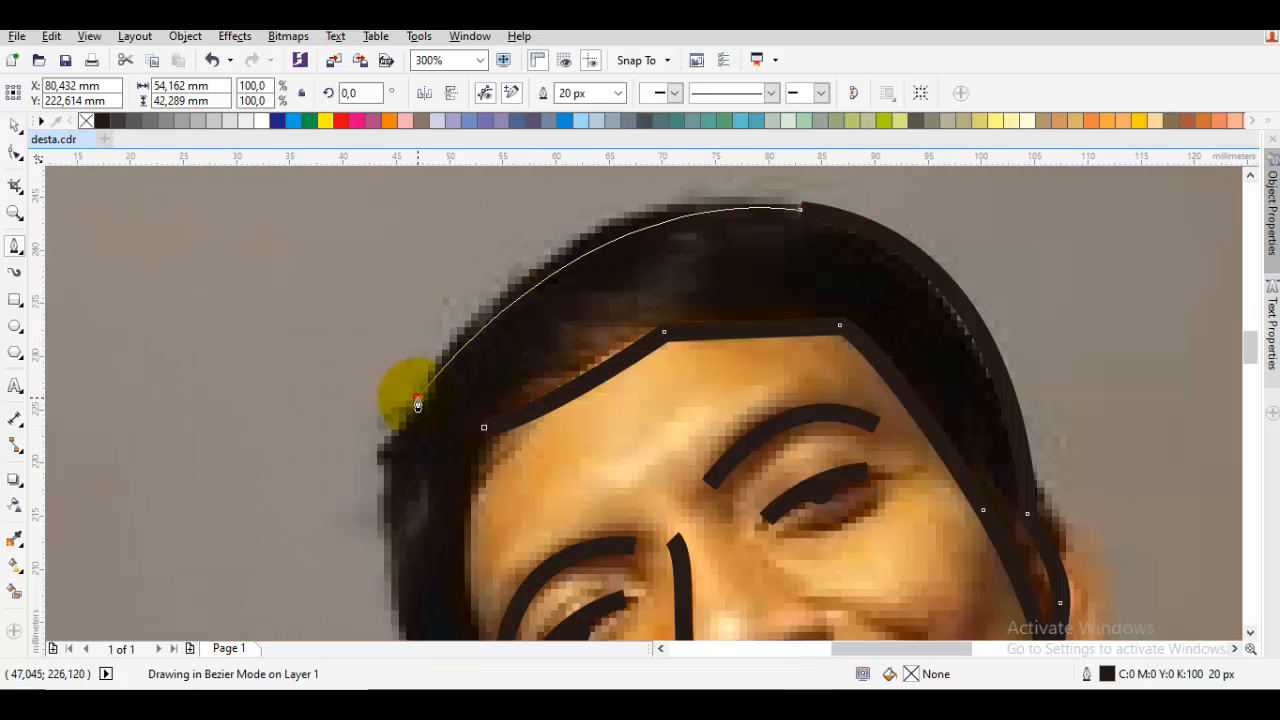
pyautogui.scroll(-2, 414, 400)
pyautogui.moveTo(467, 374); pyautogui.dragTo(514, 480)
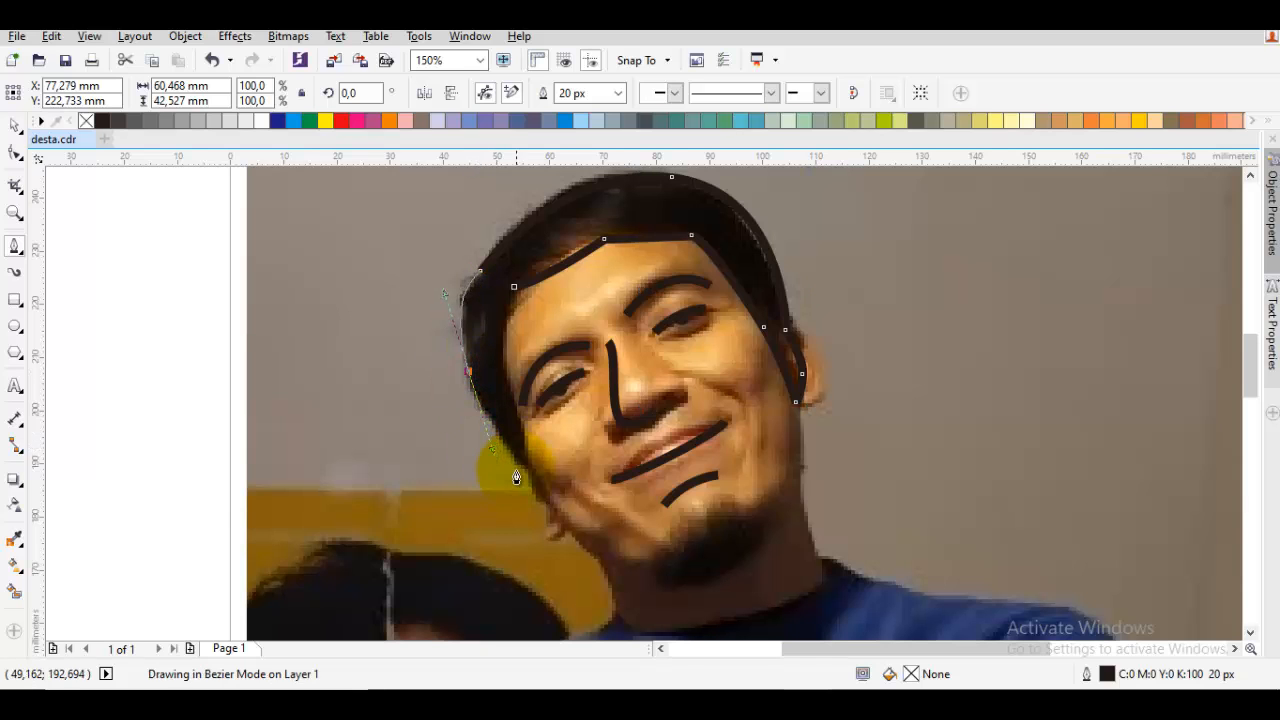
pyautogui.scroll(2, 514, 480)
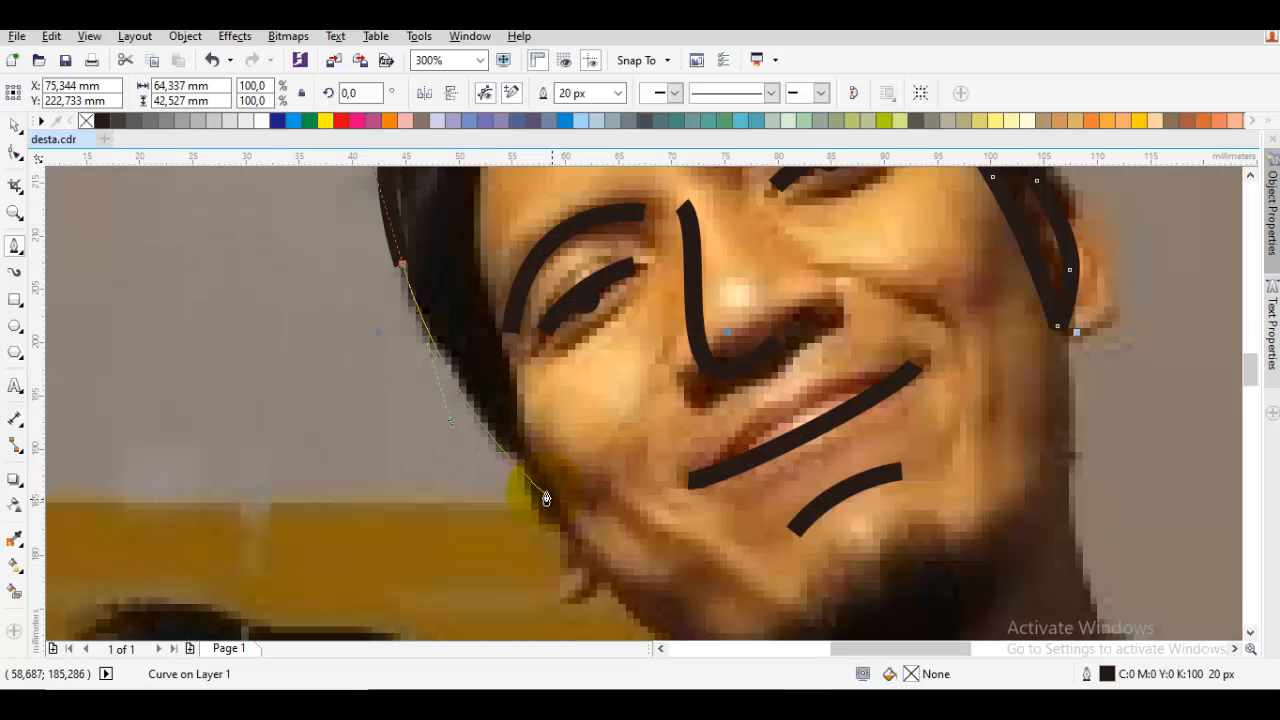
pyautogui.click(557, 506)
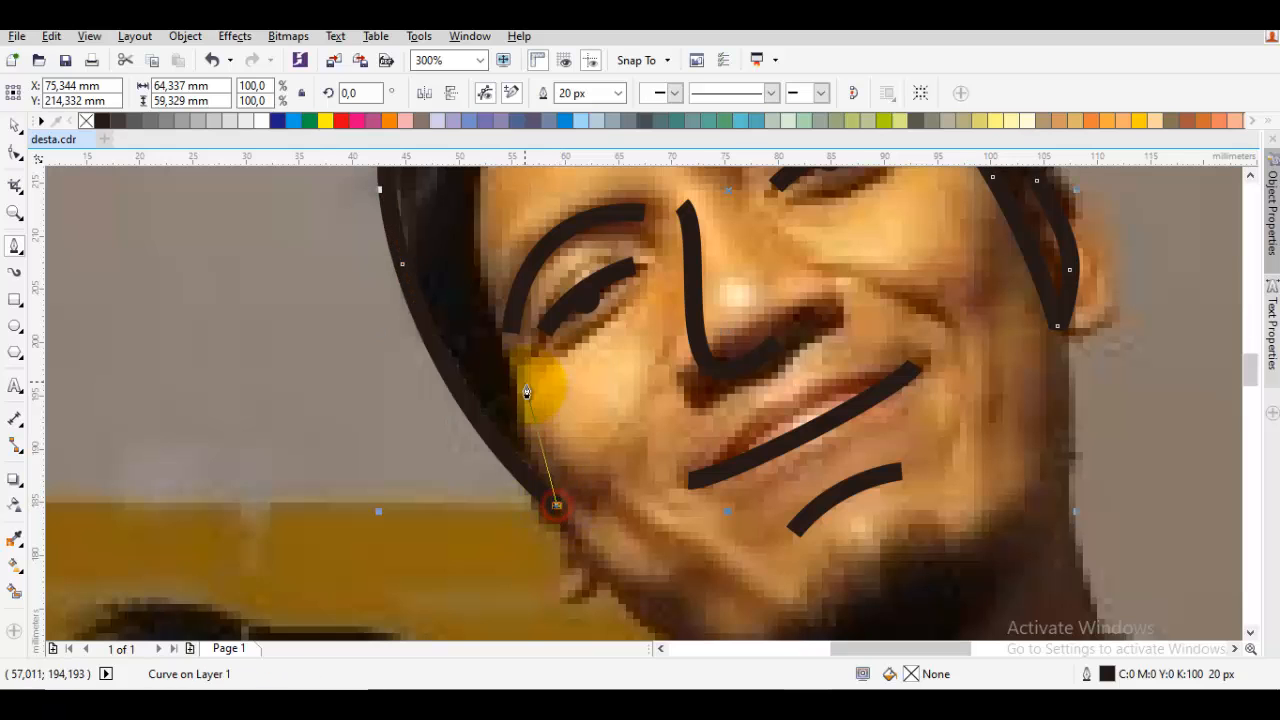
pyautogui.moveTo(526, 383); pyautogui.dragTo(494, 394)
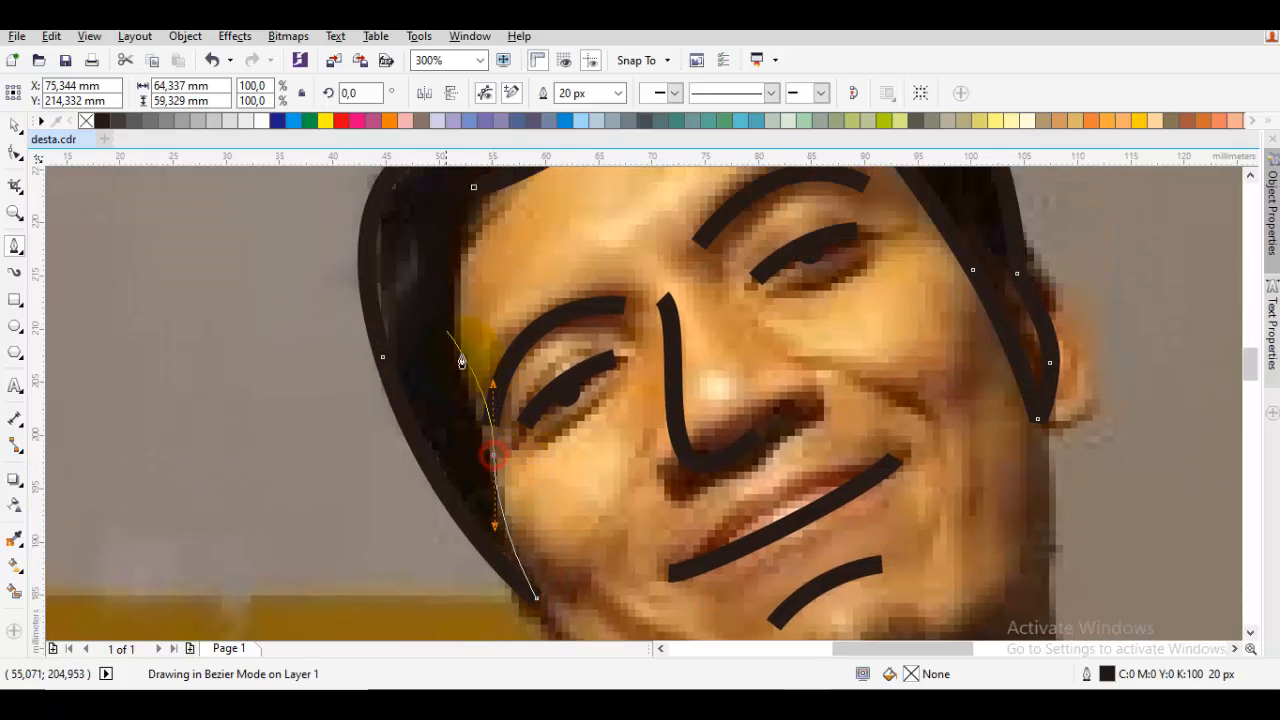
pyautogui.press('Escape')
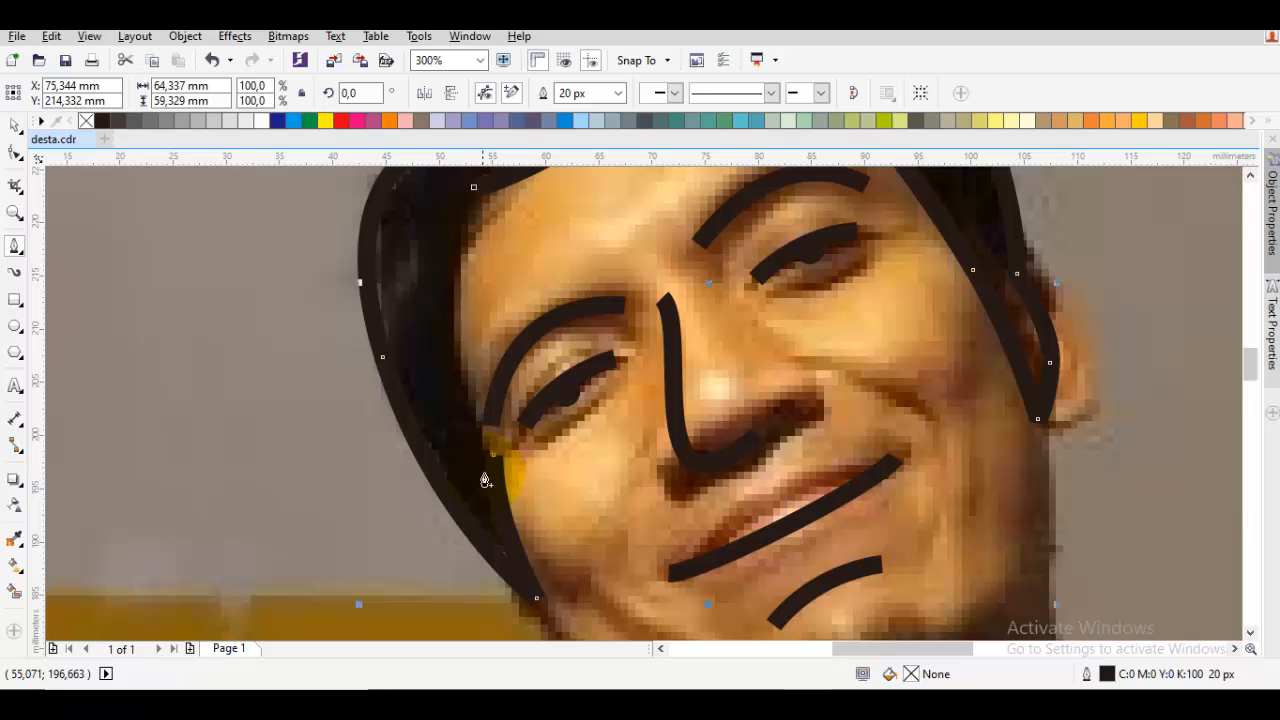
pyautogui.hotkey('ctrl', 'z')
# Trace the inner edge of the far sideburn up to the hairline's starting point at the temple, closing the hair outline
pyautogui.moveTo(490, 463); pyautogui.dragTo(482, 435)
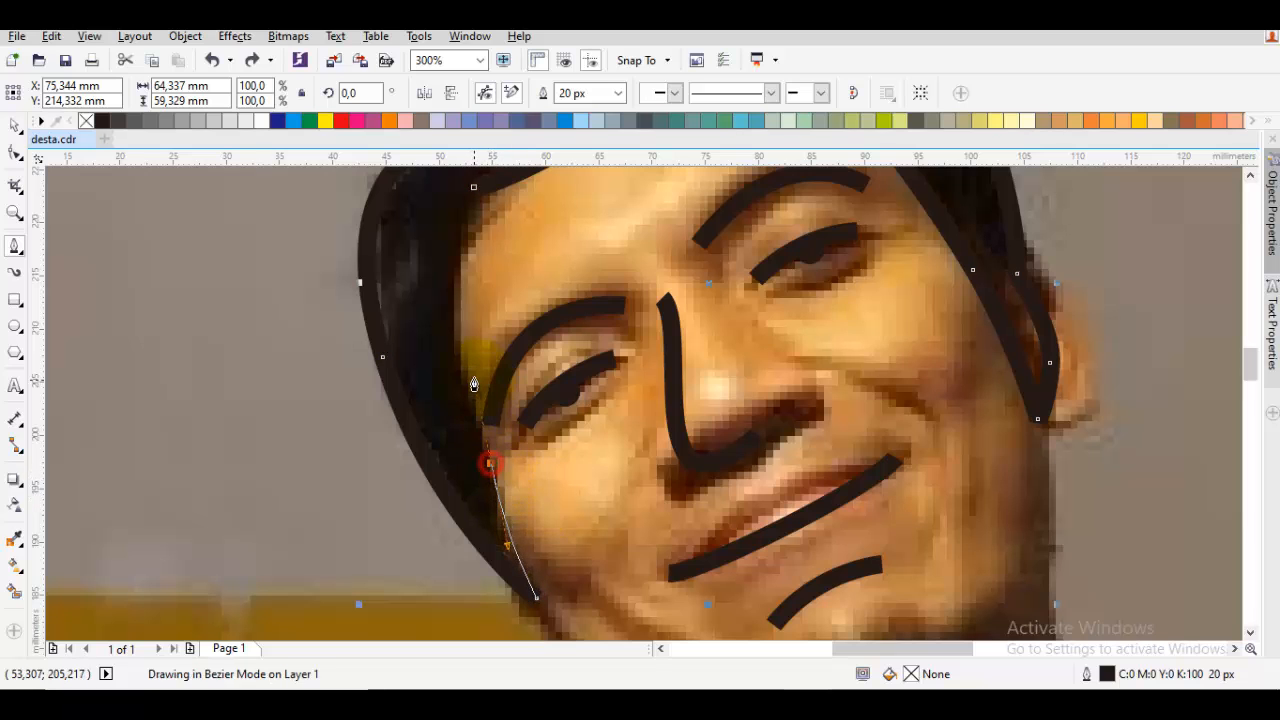
pyautogui.moveTo(474, 384); pyautogui.dragTo(474, 380)
pyautogui.moveTo(462, 304); pyautogui.dragTo(447, 441)
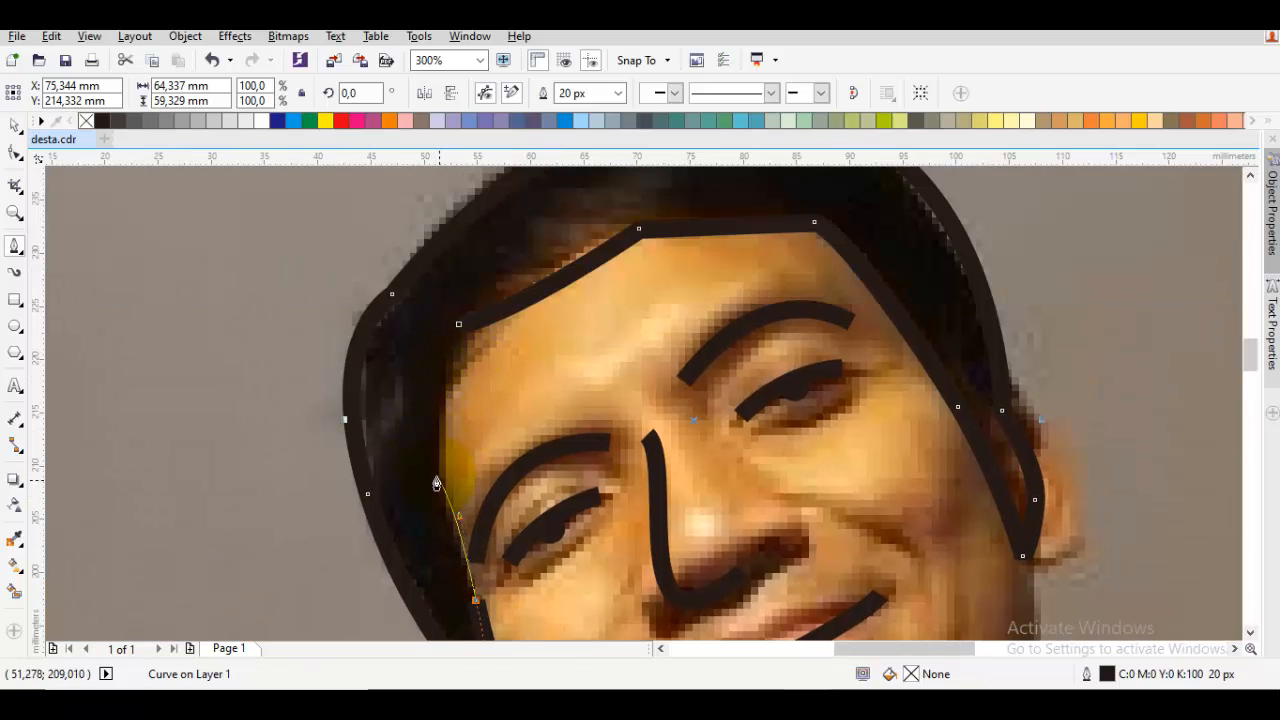
pyautogui.click(439, 484)
pyautogui.click(458, 326)
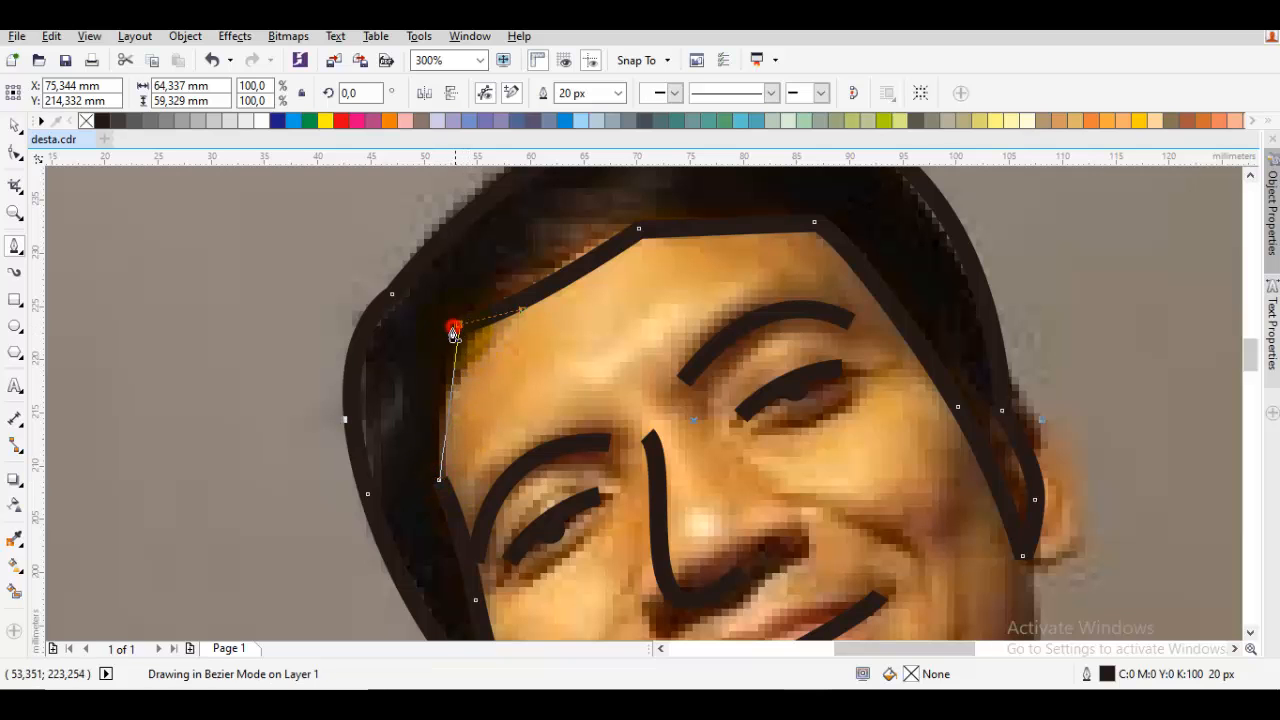
pyautogui.moveTo(455, 391); pyautogui.dragTo(457, 392)
pyautogui.scroll(-2, 459, 391)
pyautogui.press('space')
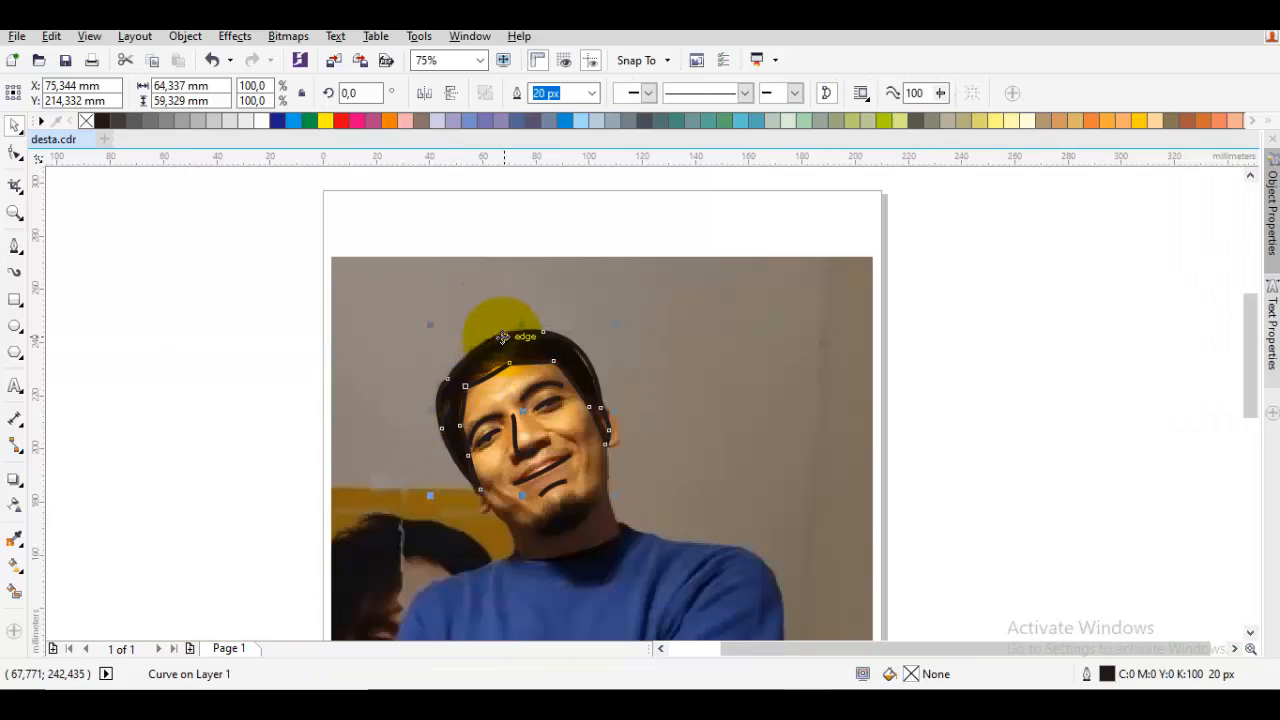
# Round the hairline by deleting its forehead corner node nearer the visible ear, and fill the hair shape with 90% black
pyautogui.scroll(1, 523, 362)
pyautogui.doubleClick(527, 347)
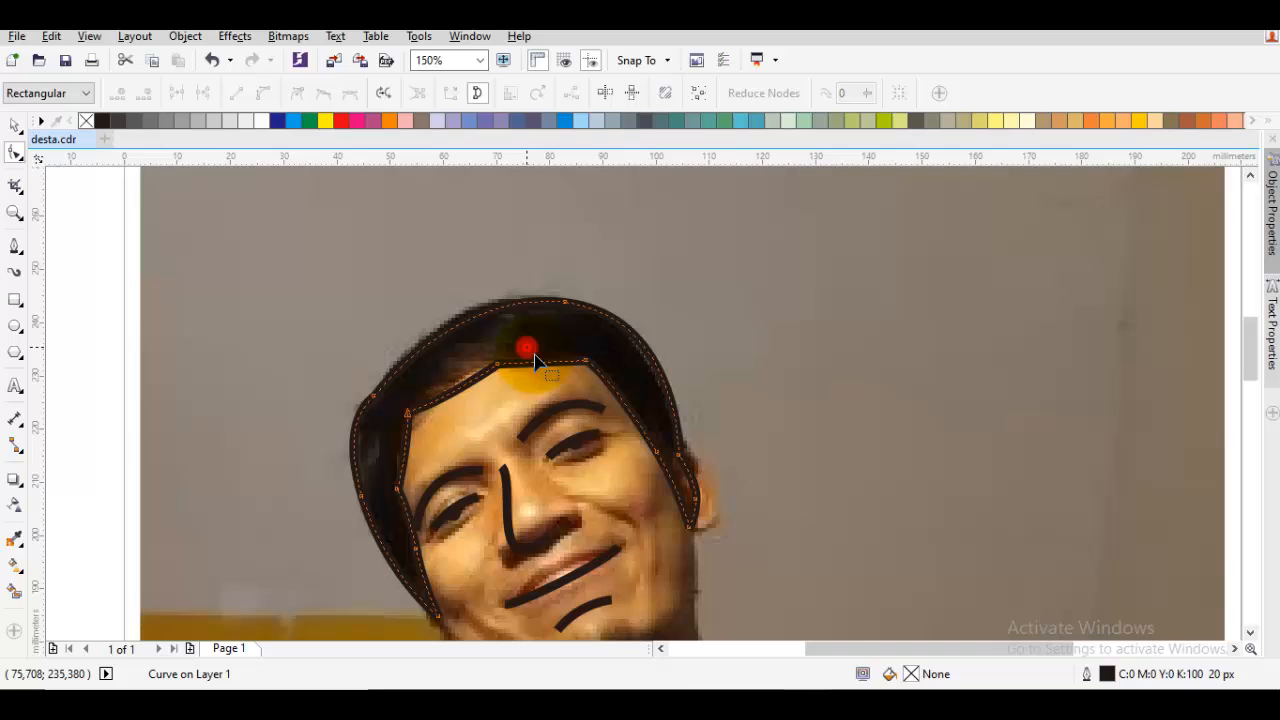
pyautogui.scroll(1, 588, 372)
pyautogui.click(593, 358)
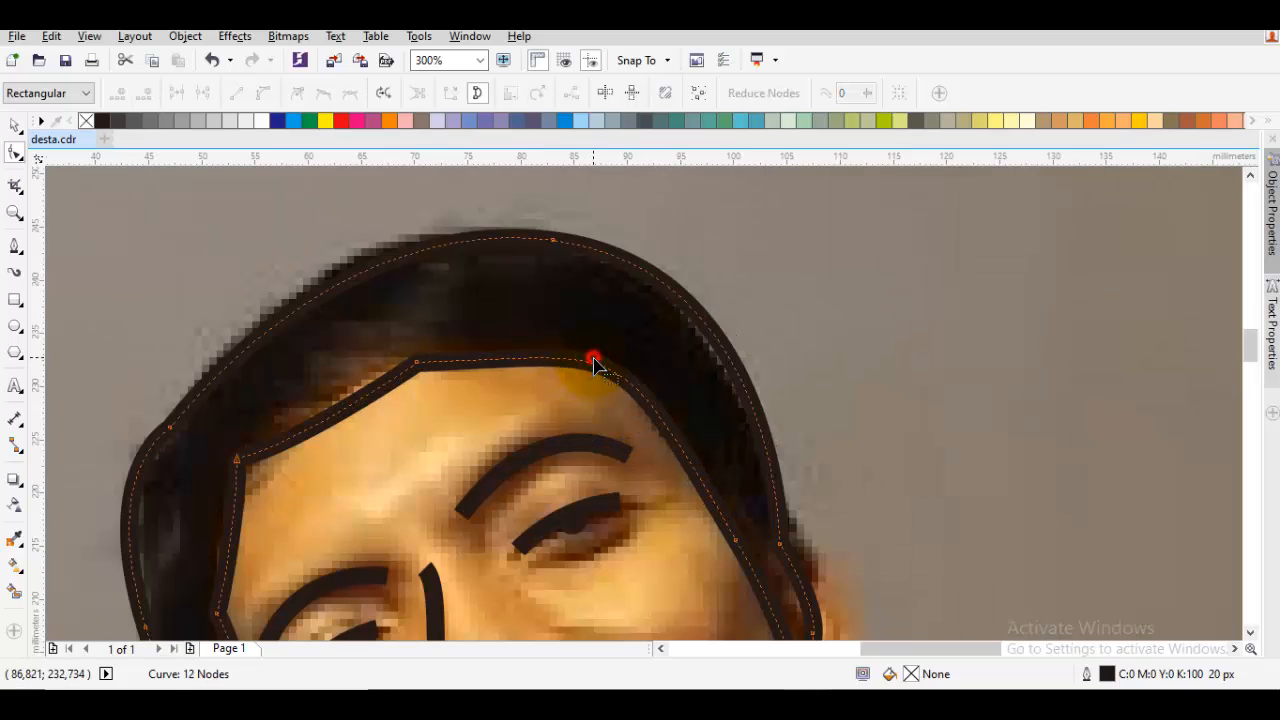
pyautogui.press('space')
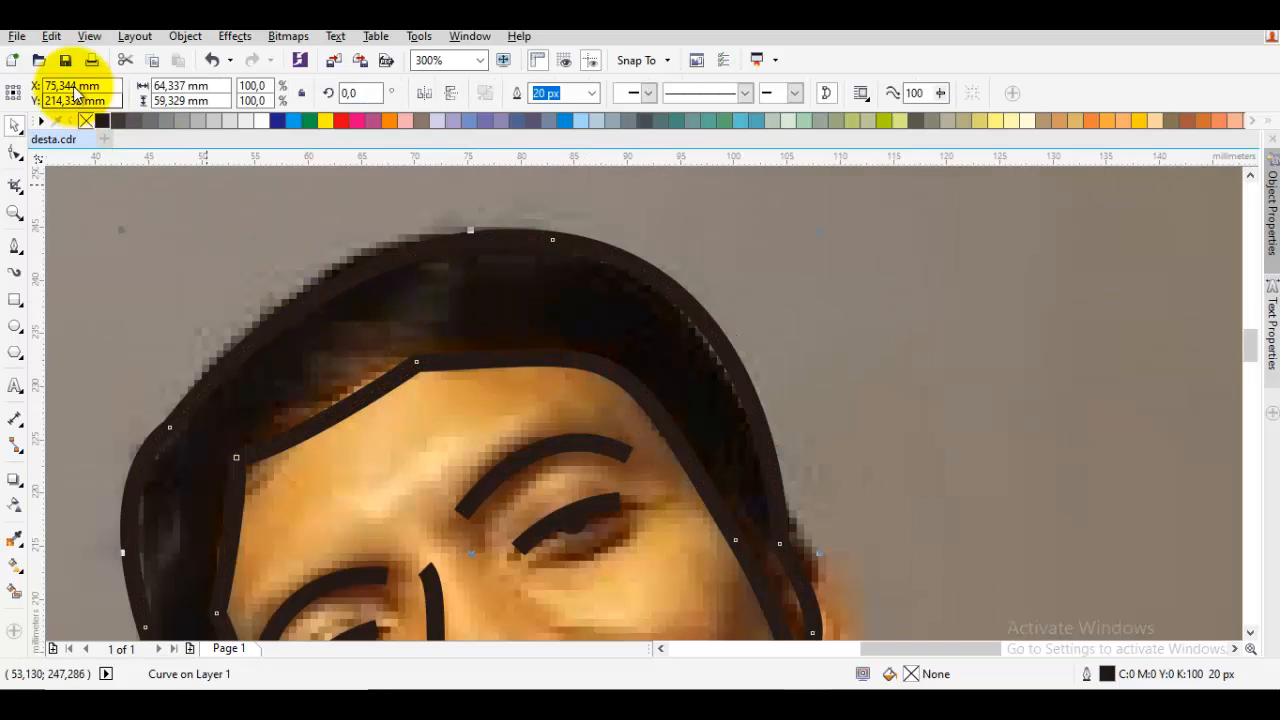
pyautogui.click(118, 121)
# Move the hair outline's top node outward to the photo's hair edge and adjust both its curve handles
pyautogui.doubleClick(448, 268)
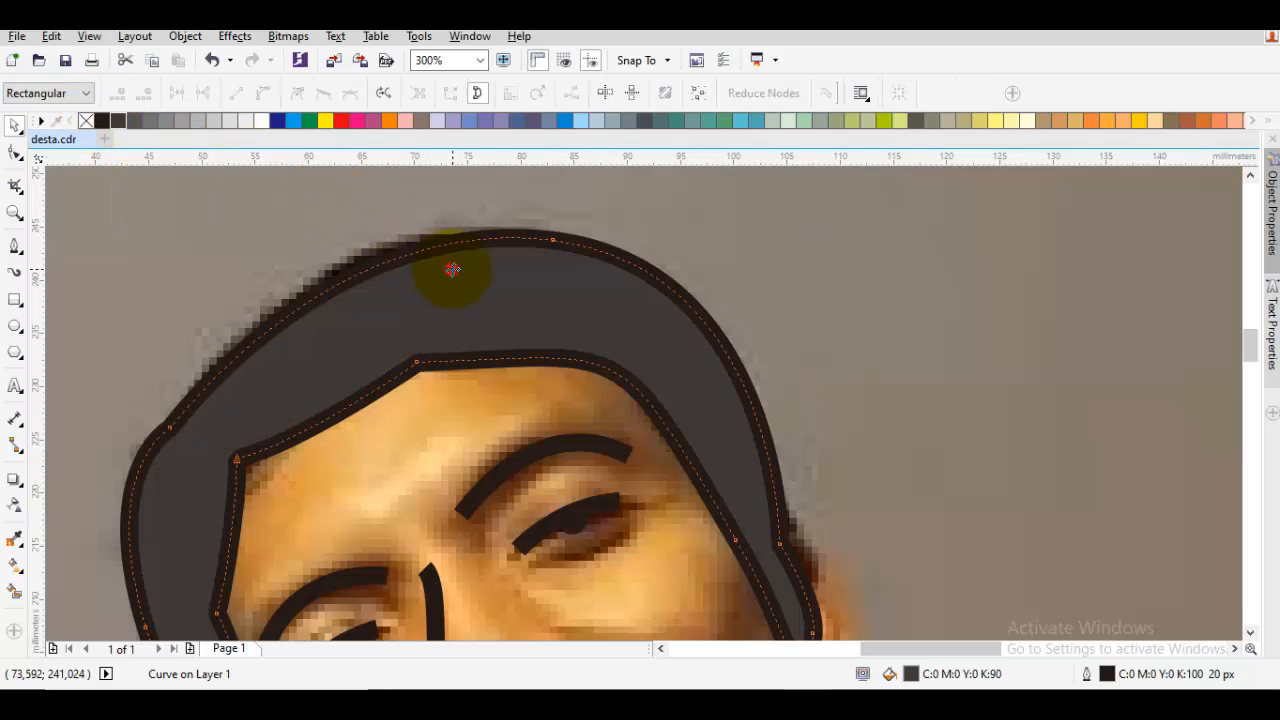
pyautogui.click(552, 240)
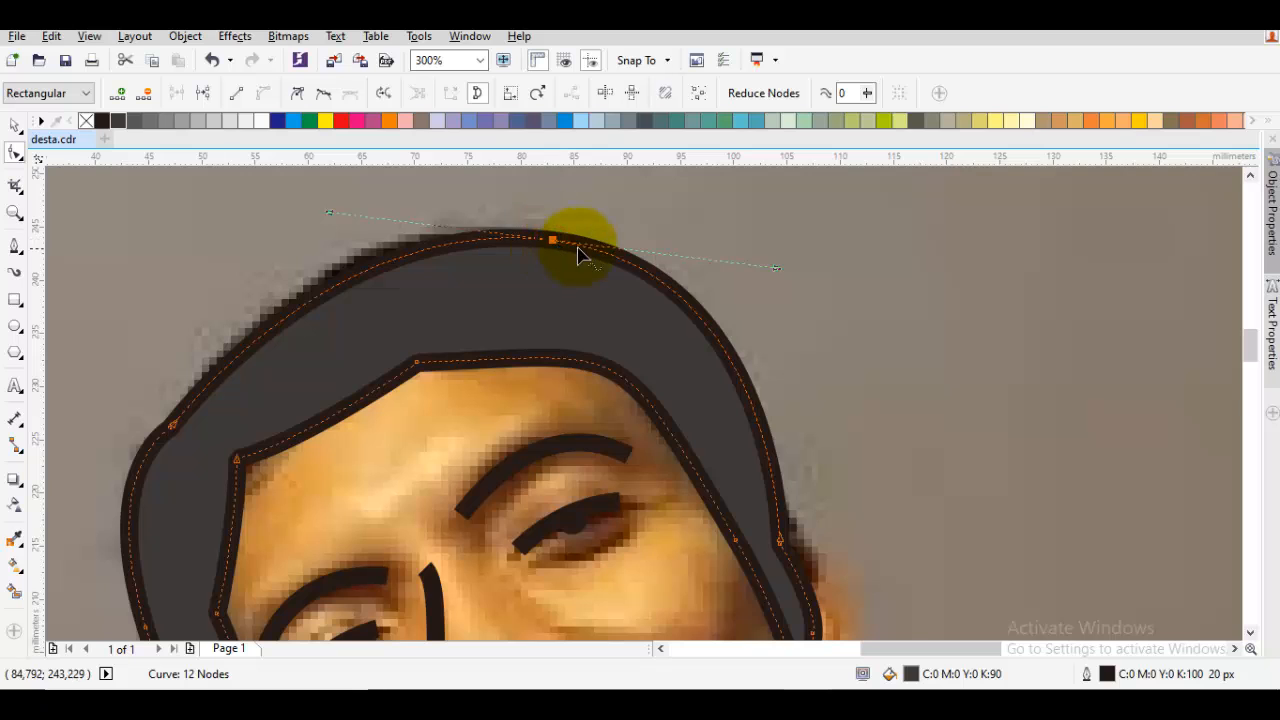
pyautogui.rightClick(717, 233)
pyautogui.click(780, 344)
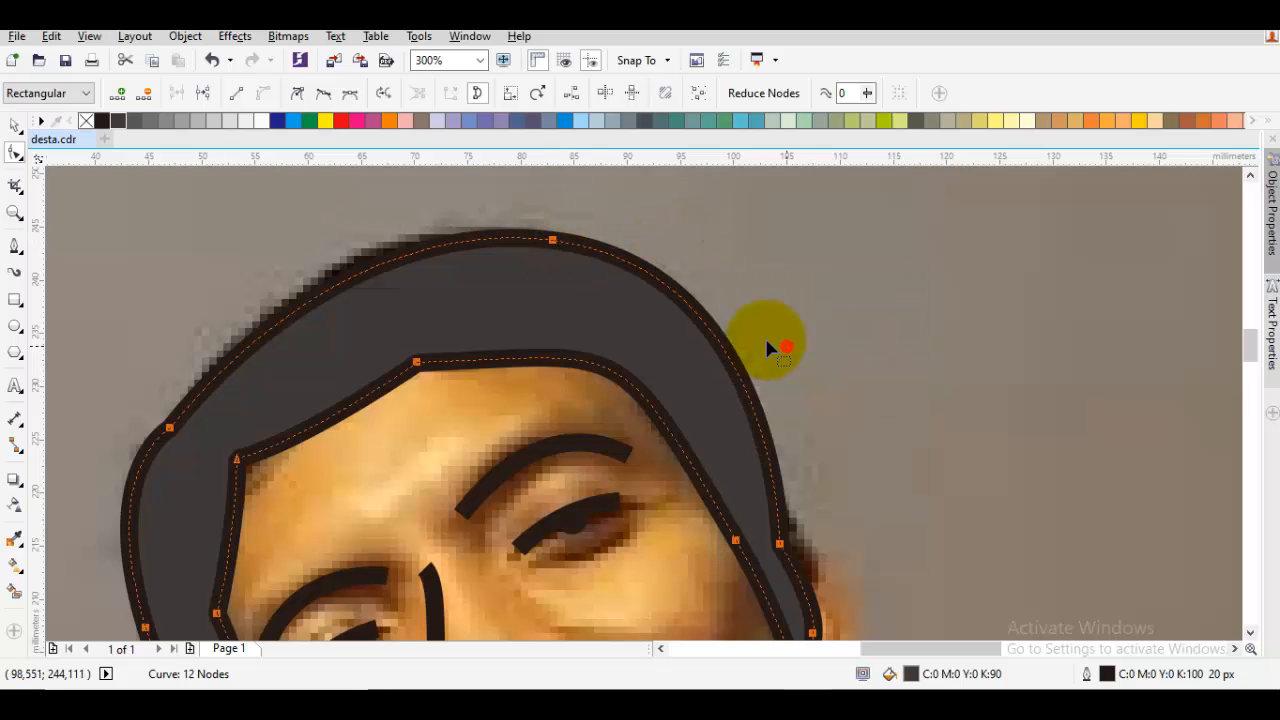
pyautogui.moveTo(557, 243); pyautogui.dragTo(532, 231)
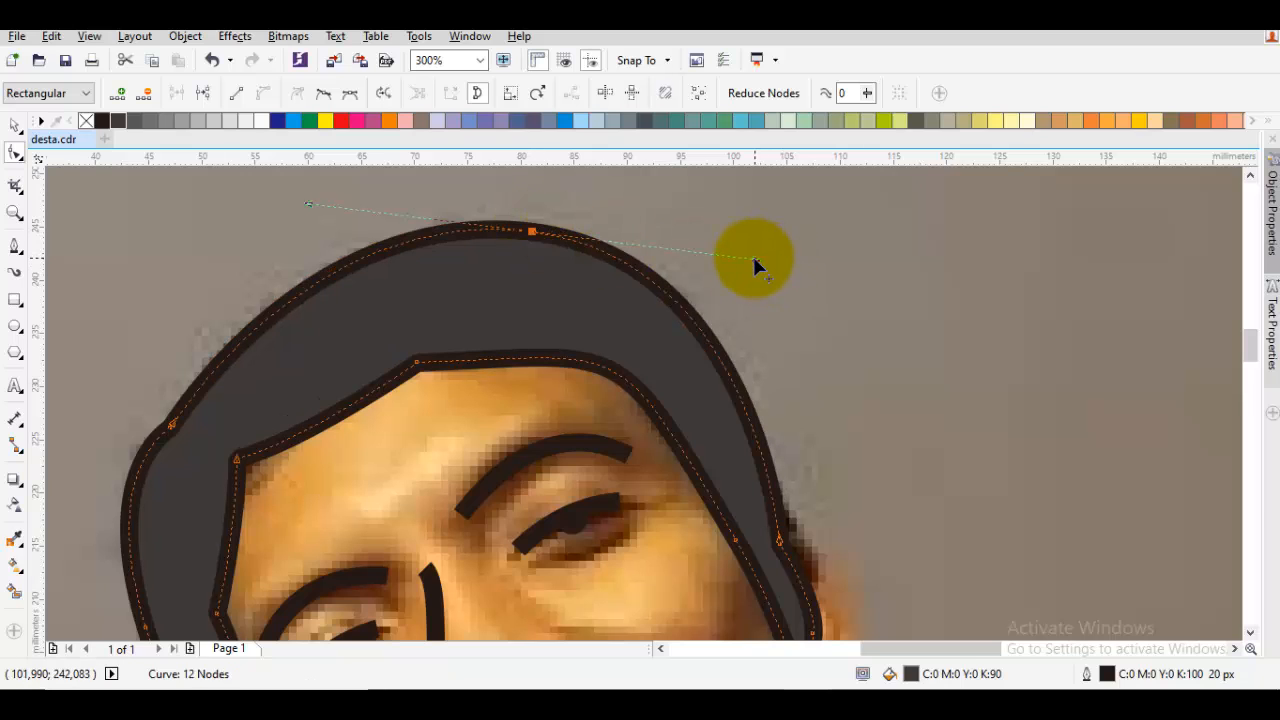
pyautogui.moveTo(756, 260); pyautogui.dragTo(778, 270)
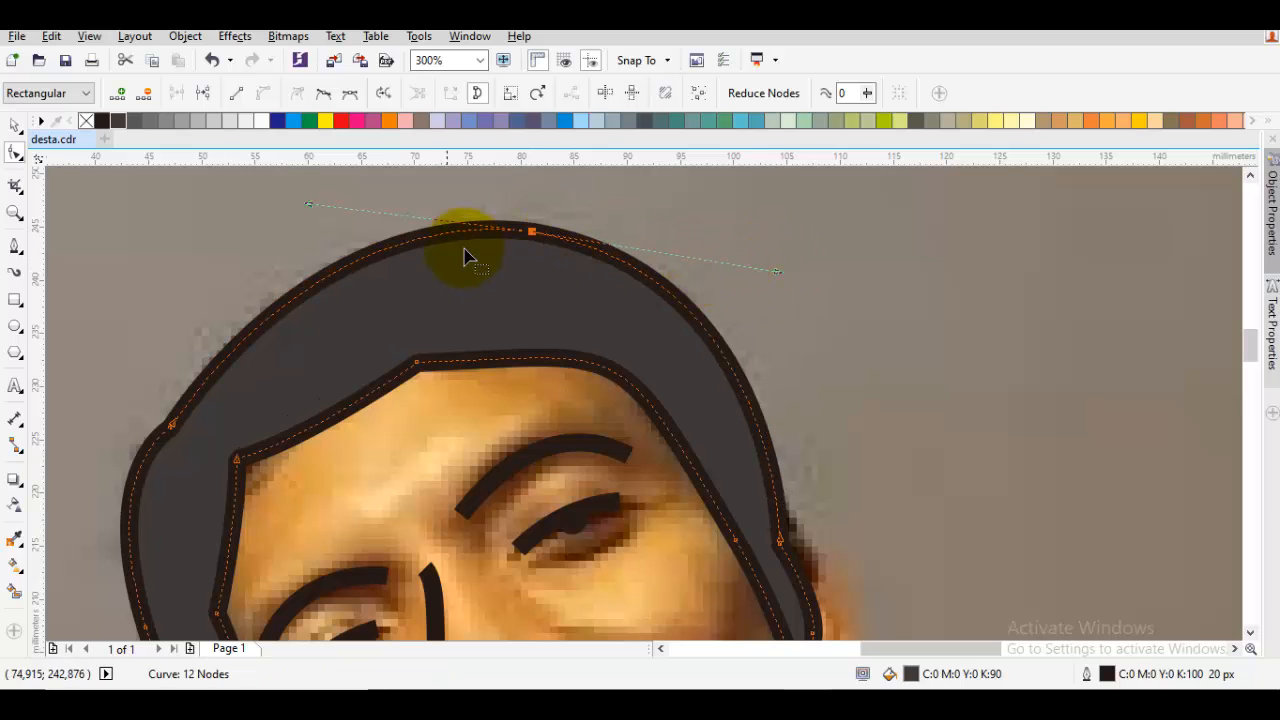
pyautogui.moveTo(307, 207); pyautogui.dragTo(287, 211)
# Convert the top node of the hair outline to a smooth node
pyautogui.rightClick(528, 234)
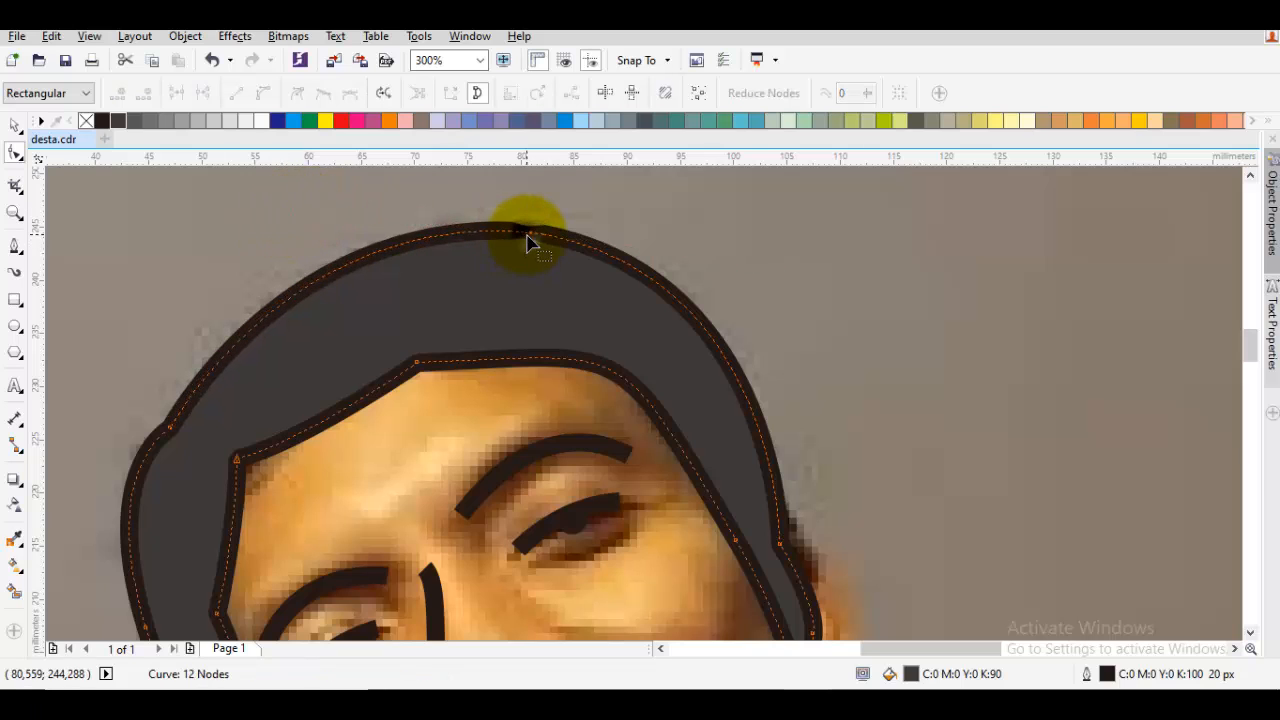
pyautogui.click(533, 231)
pyautogui.rightClick(530, 234)
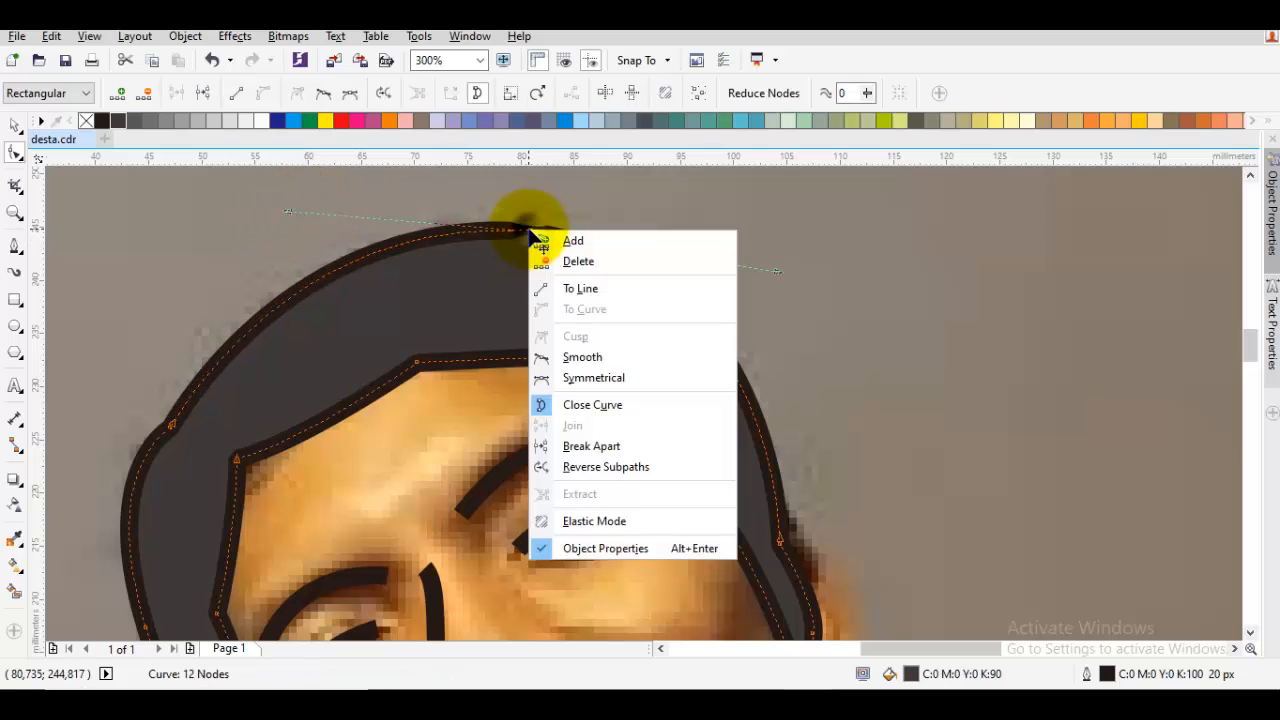
pyautogui.click(587, 352)
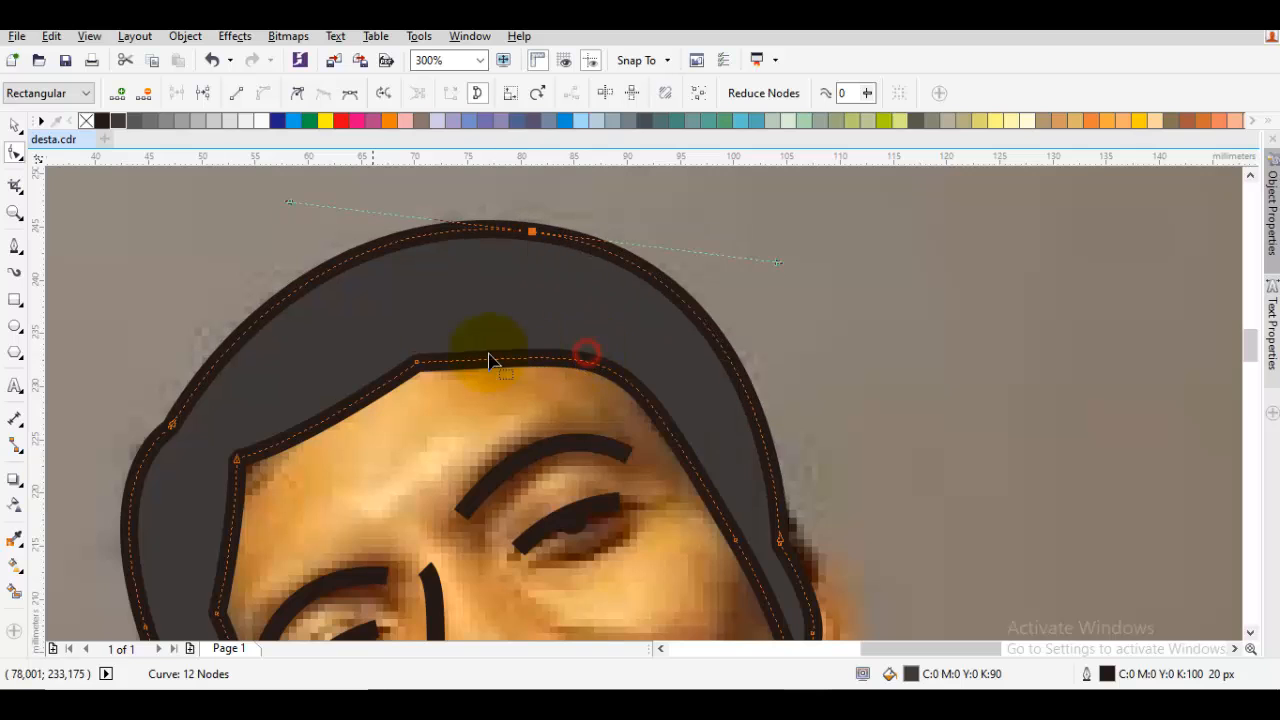
# Shift the outer node on the far side of the hair outline slightly outward and upward, and finish editing the shape
pyautogui.click(255, 420)
pyautogui.click(172, 428)
pyautogui.moveTo(195, 432); pyautogui.dragTo(484, 226)
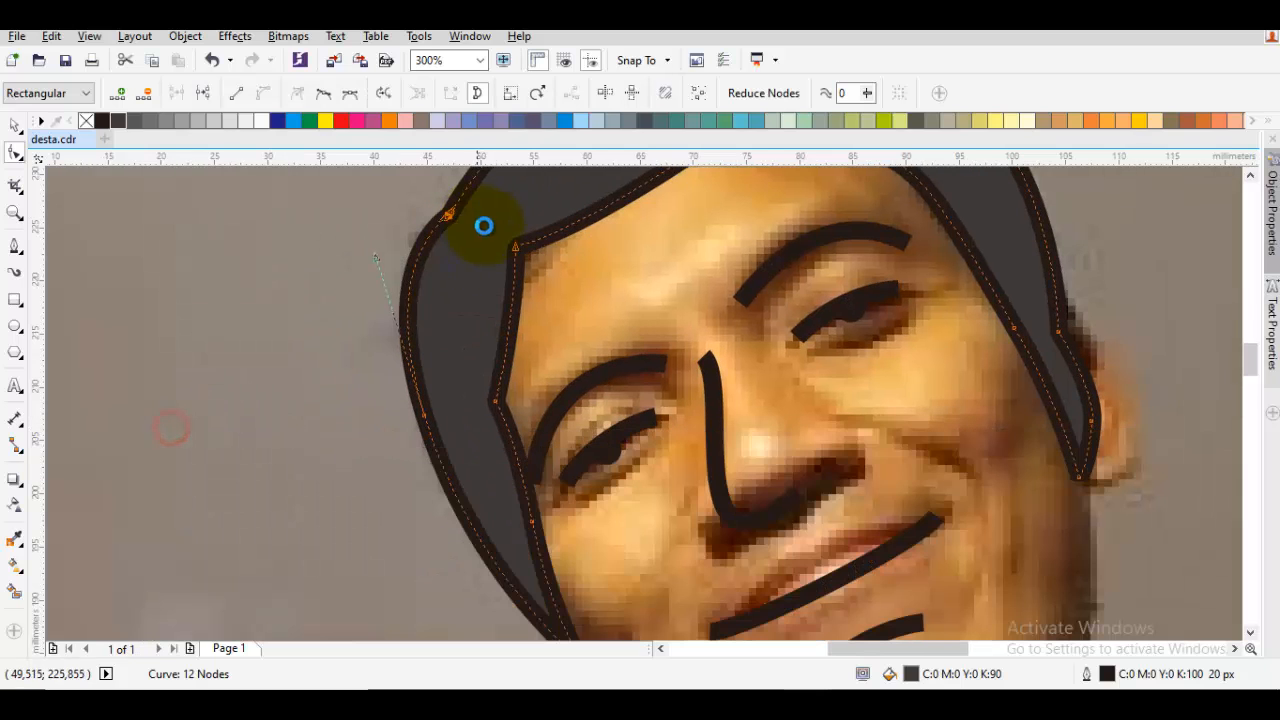
pyautogui.moveTo(426, 413); pyautogui.dragTo(418, 401)
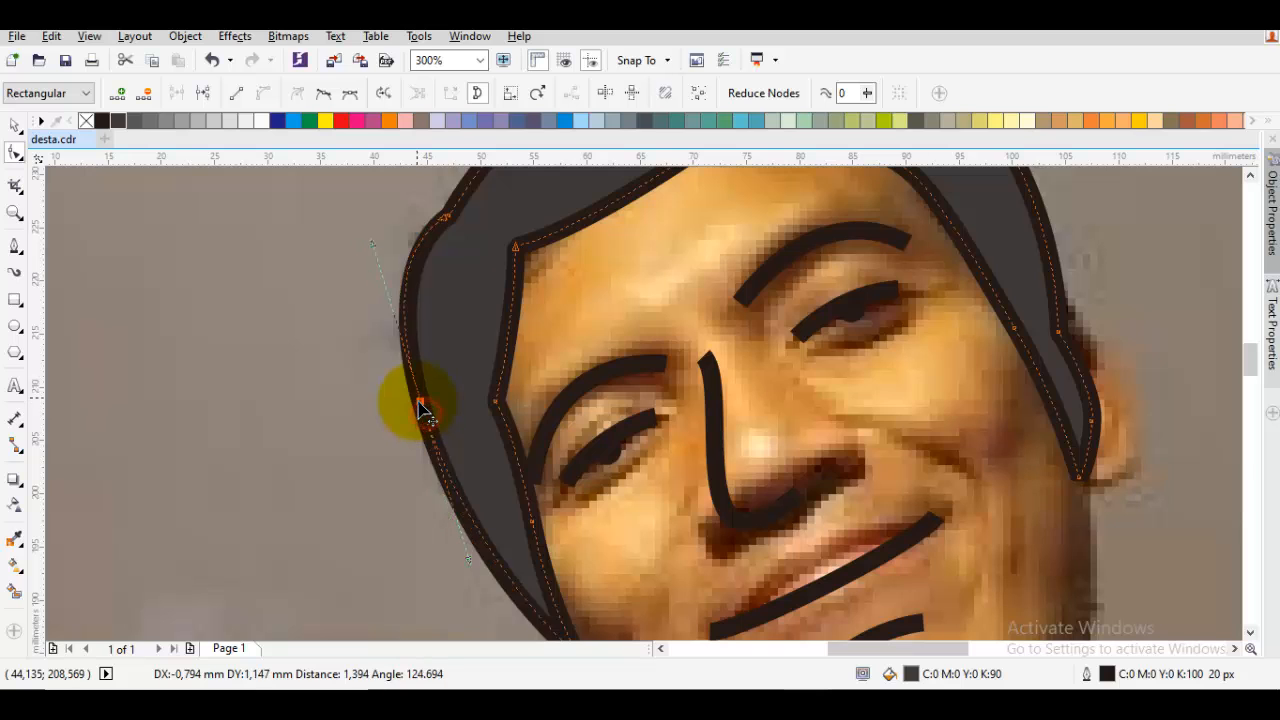
pyautogui.scroll(-2, 434, 392)
pyautogui.press('space')
# Start a Bezier face outline at the hair's lower tip and draw a curved segment around the partly hidden ear
pyautogui.scroll(2, 465, 360)
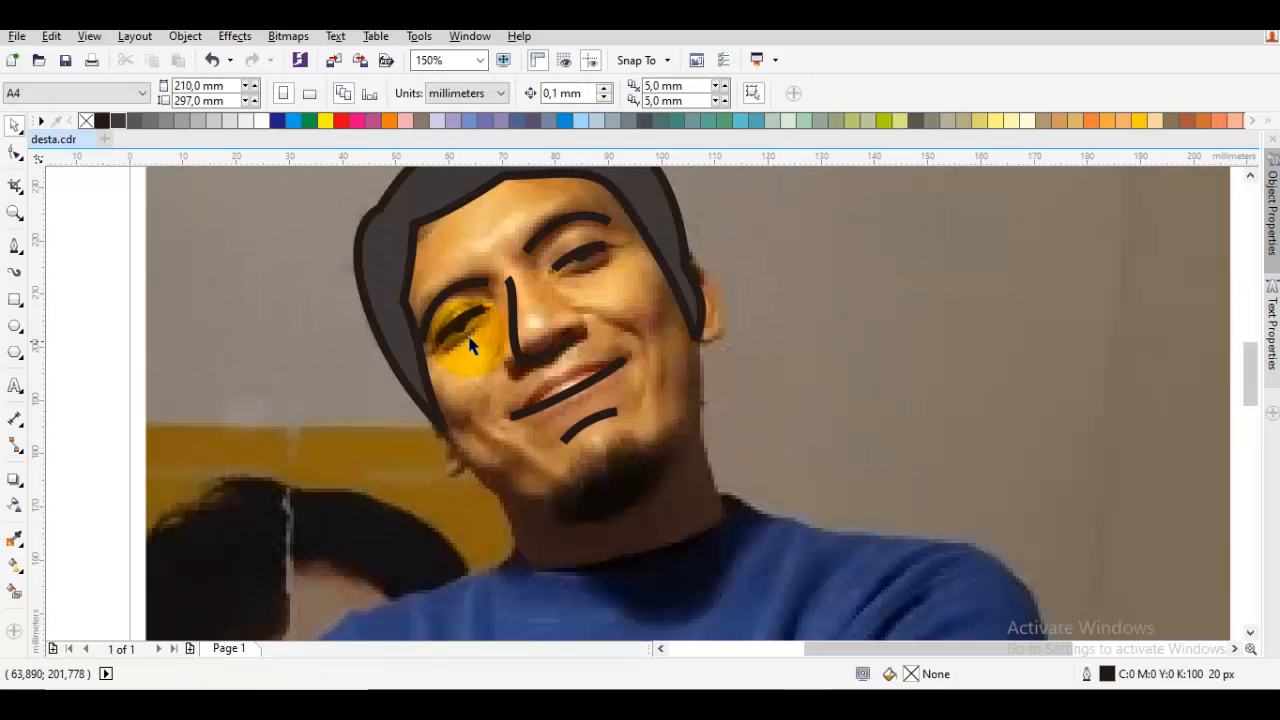
pyautogui.scroll(2, 547, 468)
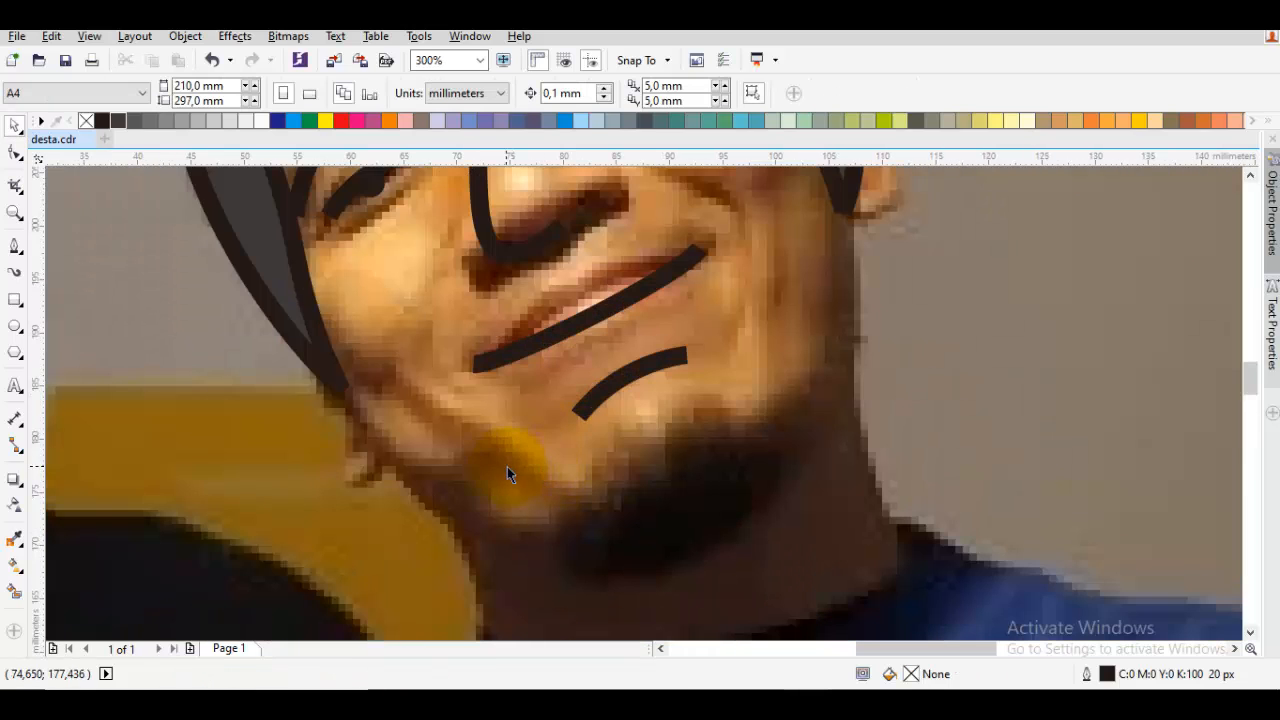
pyautogui.press('space')
pyautogui.moveTo(428, 300)
pyautogui.mouseDown()
pyautogui.moveTo(490, 348)
pyautogui.moveTo(453, 418)
pyautogui.mouseUp()
pyautogui.press('F5')
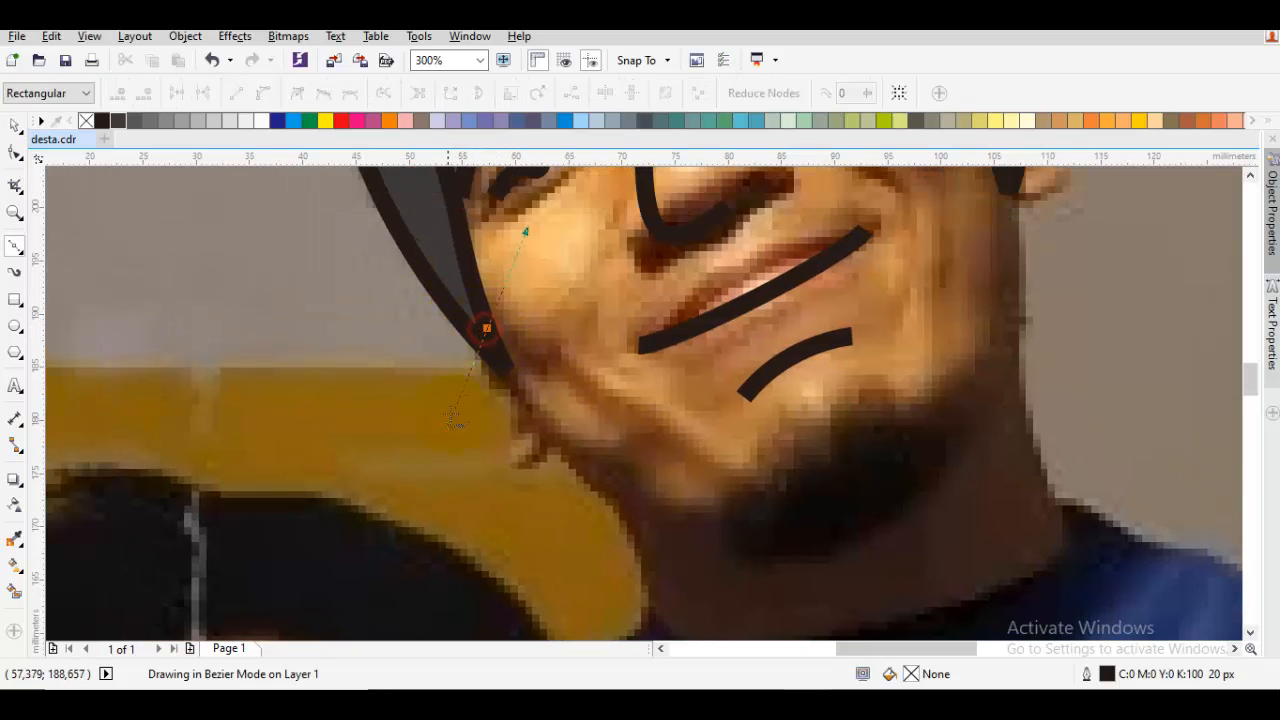
pyautogui.click(559, 437)
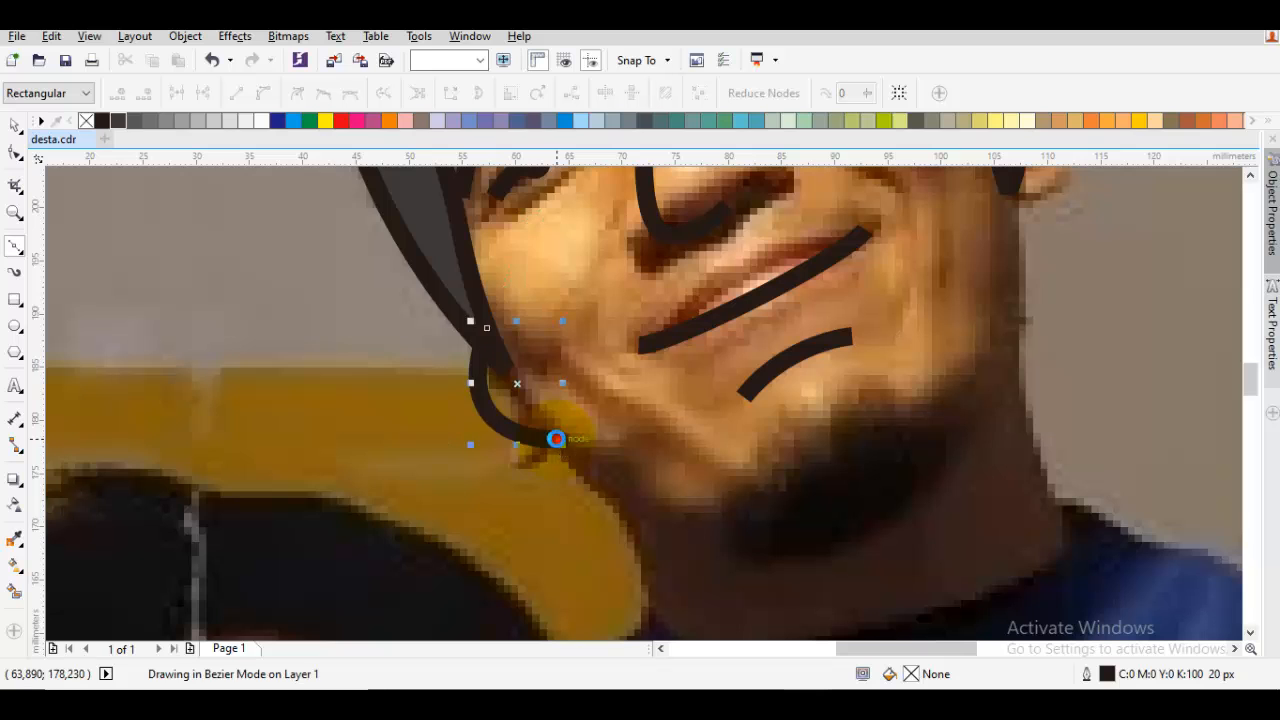
# Continue the face outline down the jaw and neck, then along the shirt collar to the other side of the neck
pyautogui.moveTo(613, 490); pyautogui.dragTo(525, 317)
pyautogui.scroll(1, 523, 314)
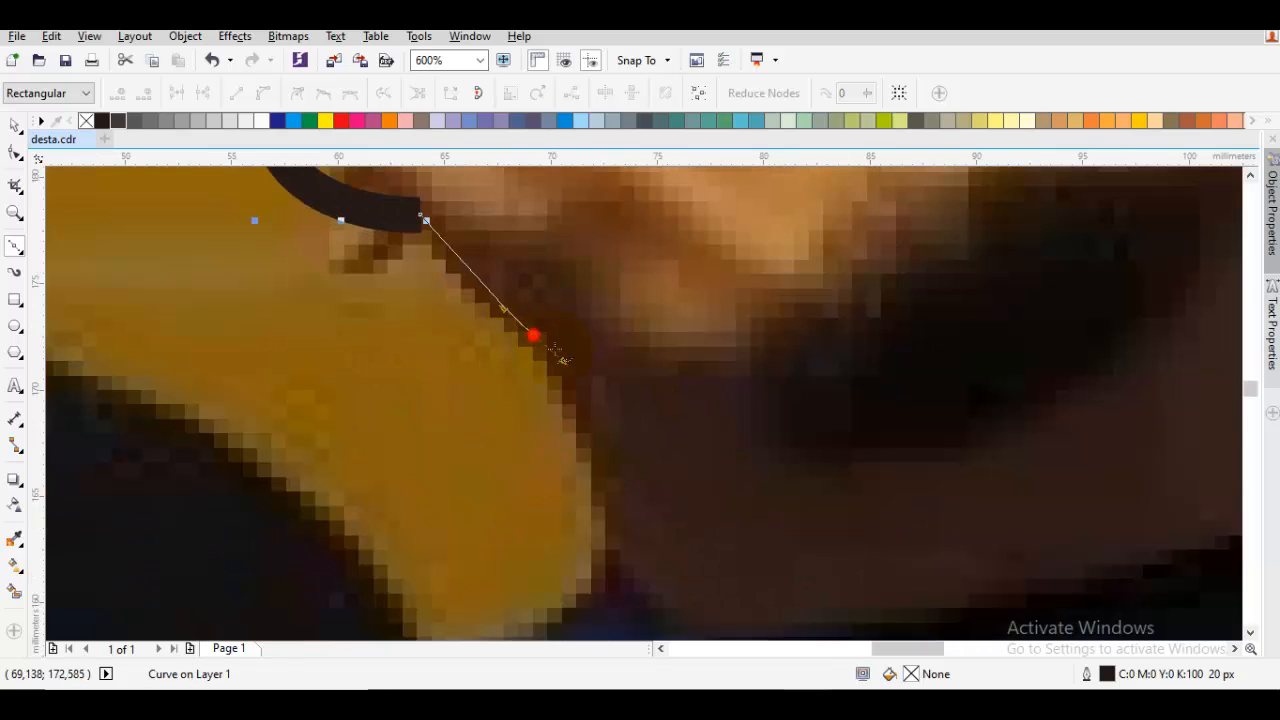
pyautogui.moveTo(563, 360)
pyautogui.mouseDown()
pyautogui.moveTo(579, 404)
pyautogui.moveTo(594, 403)
pyautogui.mouseUp()
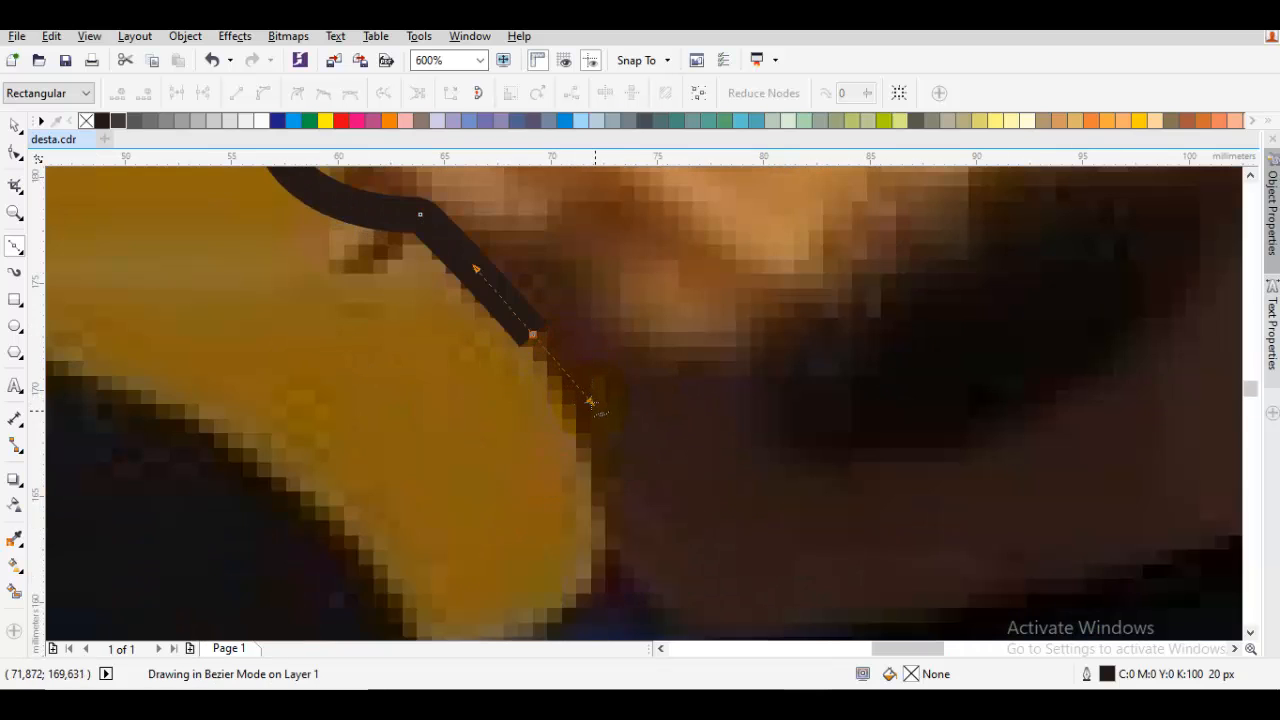
pyautogui.scroll(-1, 592, 505)
pyautogui.moveTo(592, 535); pyautogui.dragTo(529, 390)
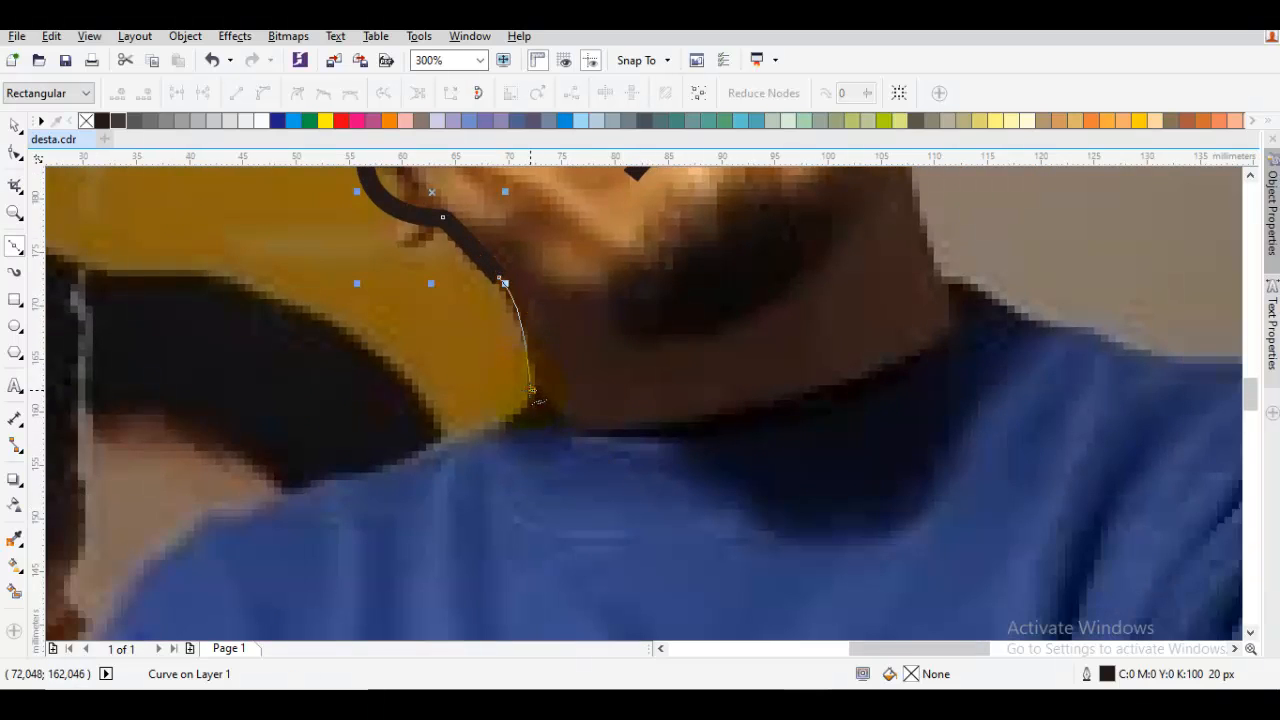
pyautogui.click(532, 390)
pyautogui.moveTo(726, 424); pyautogui.dragTo(877, 391)
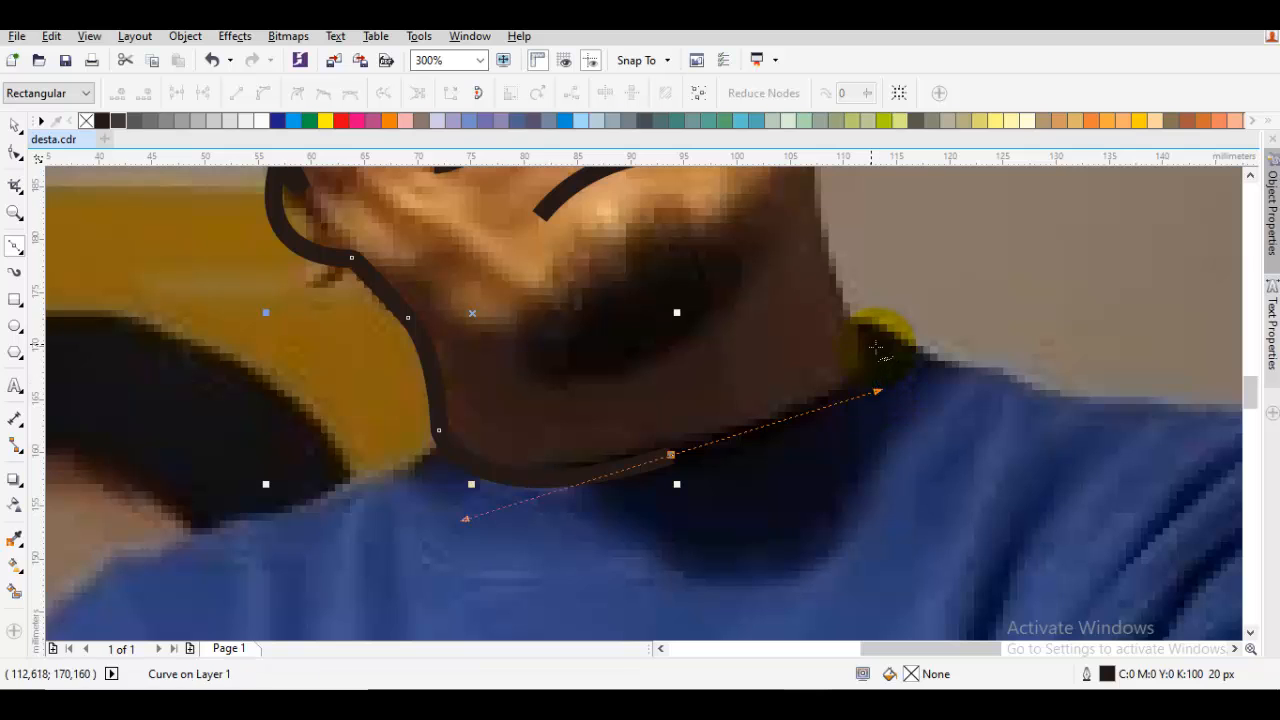
pyautogui.click(876, 346)
pyautogui.scroll(1, 835, 370)
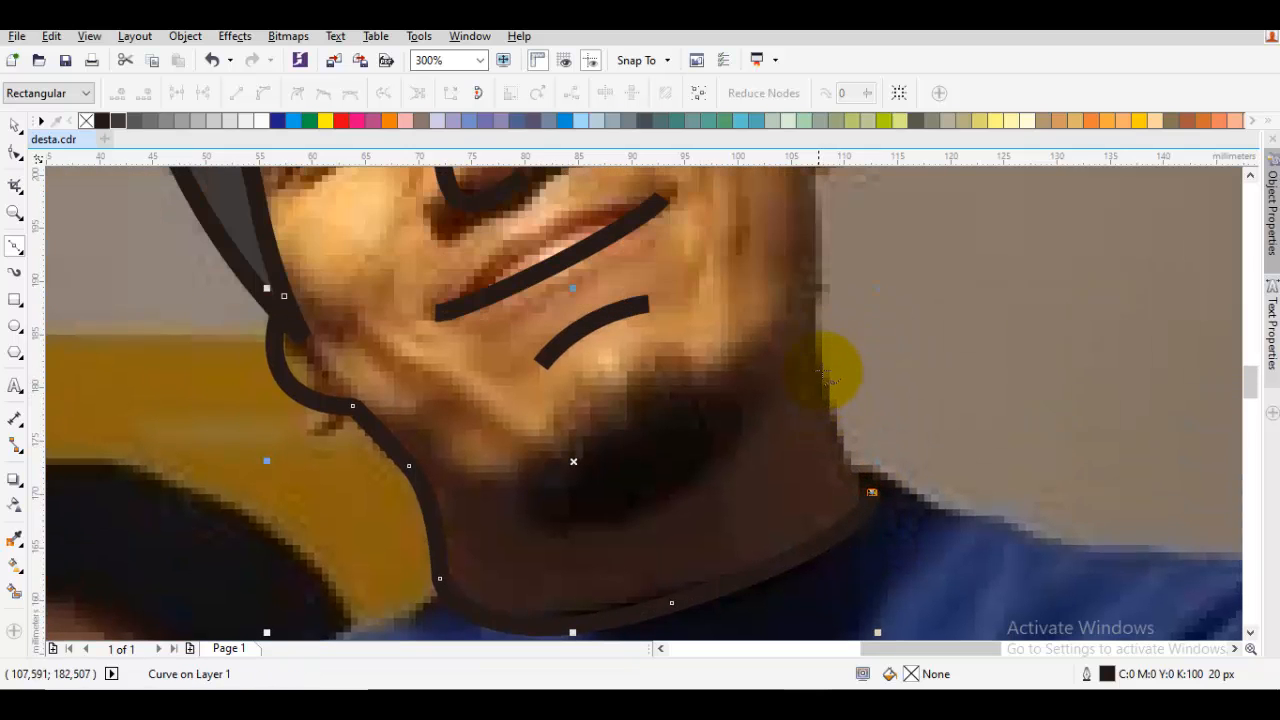
# Continue the face outline up the other side of the neck and around the visible ear to the hair
pyautogui.moveTo(816, 343)
pyautogui.mouseDown()
pyautogui.moveTo(818, 265)
pyautogui.moveTo(825, 276)
pyautogui.mouseUp()
pyautogui.moveTo(842, 193); pyautogui.dragTo(797, 317)
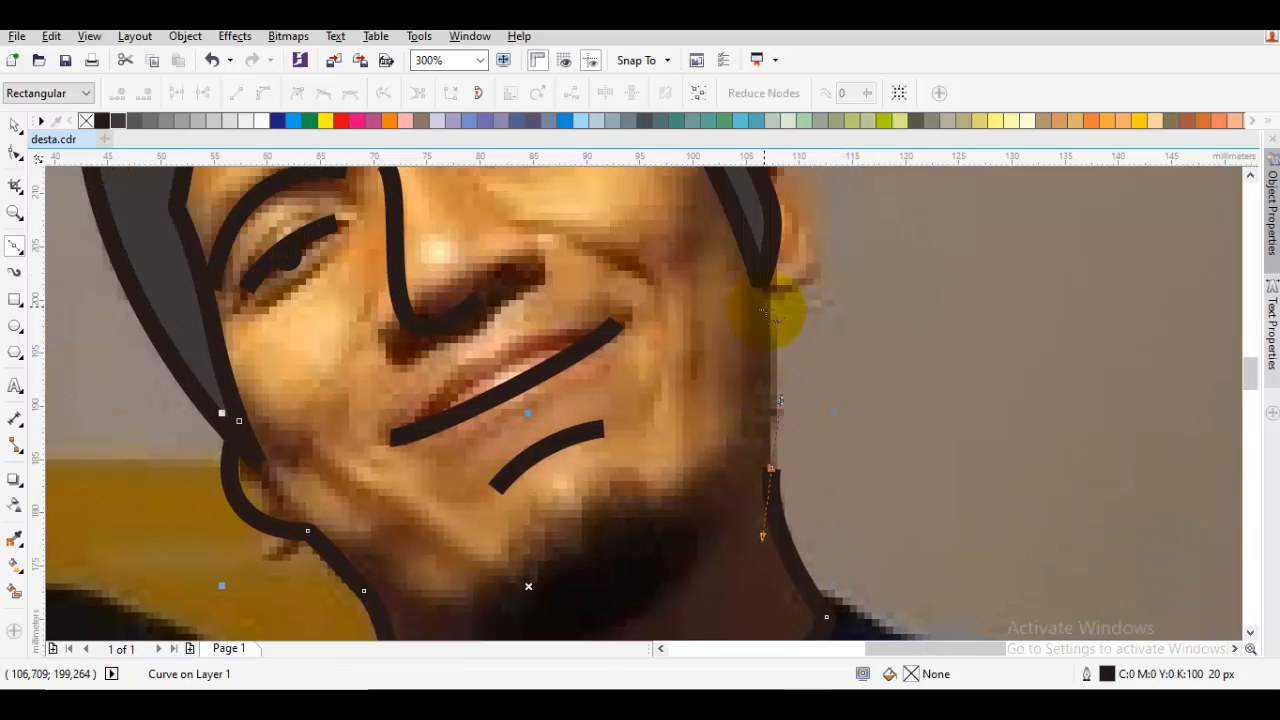
pyautogui.click(765, 307)
pyautogui.moveTo(814, 249); pyautogui.dragTo(774, 427)
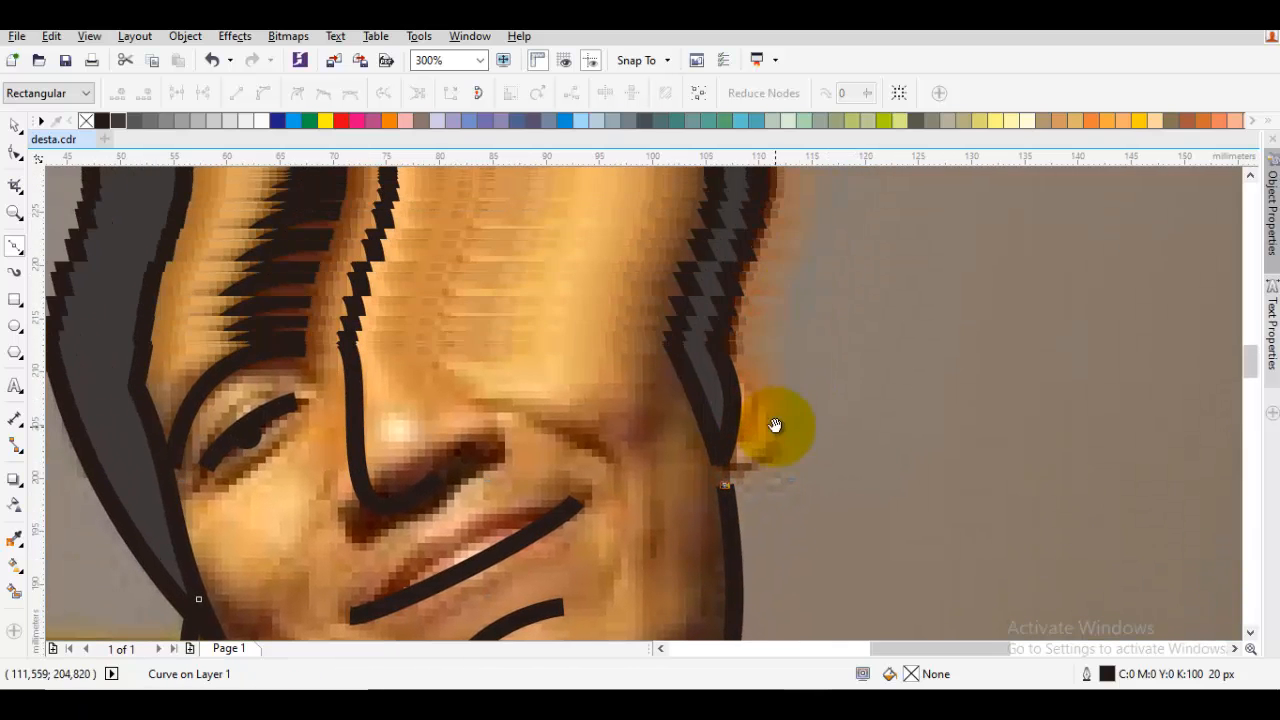
pyautogui.moveTo(748, 353)
pyautogui.mouseDown()
pyautogui.moveTo(726, 272)
pyautogui.moveTo(721, 288)
pyautogui.mouseUp()
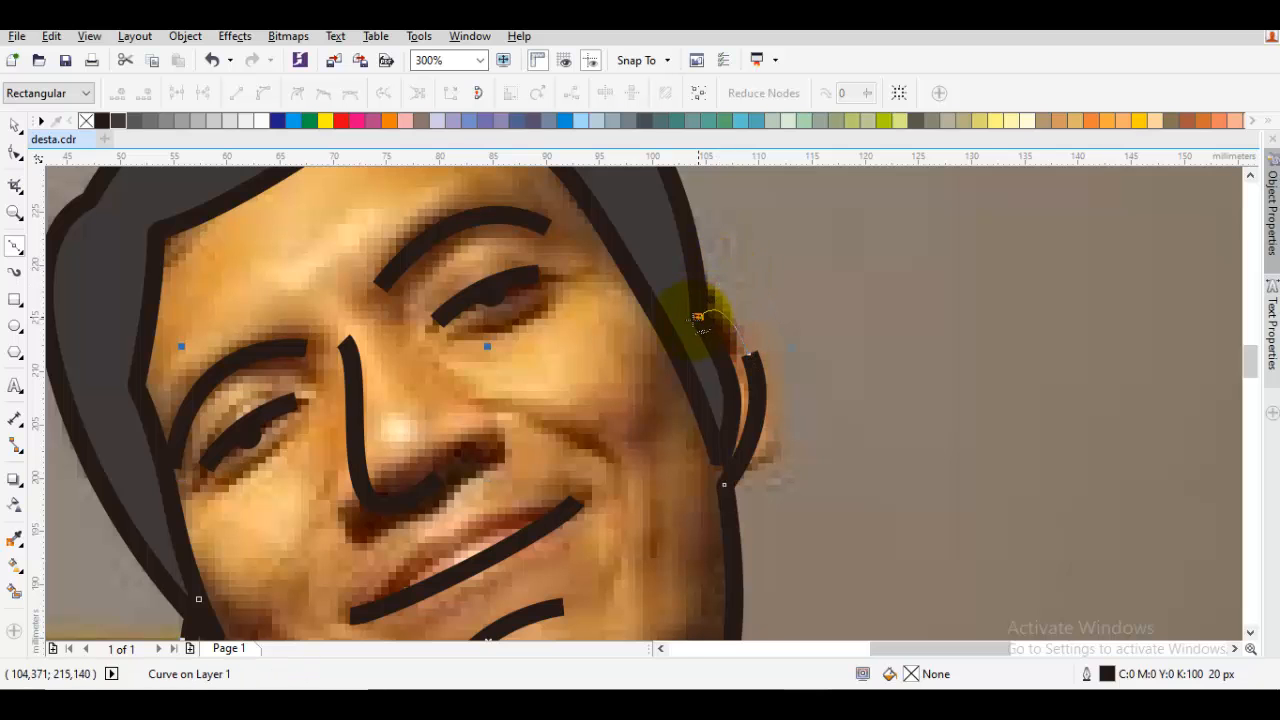
# Close the face outline with curved segments running inside the hair shape back to its starting point
pyautogui.scroll(-2, 695, 318)
pyautogui.click(684, 306)
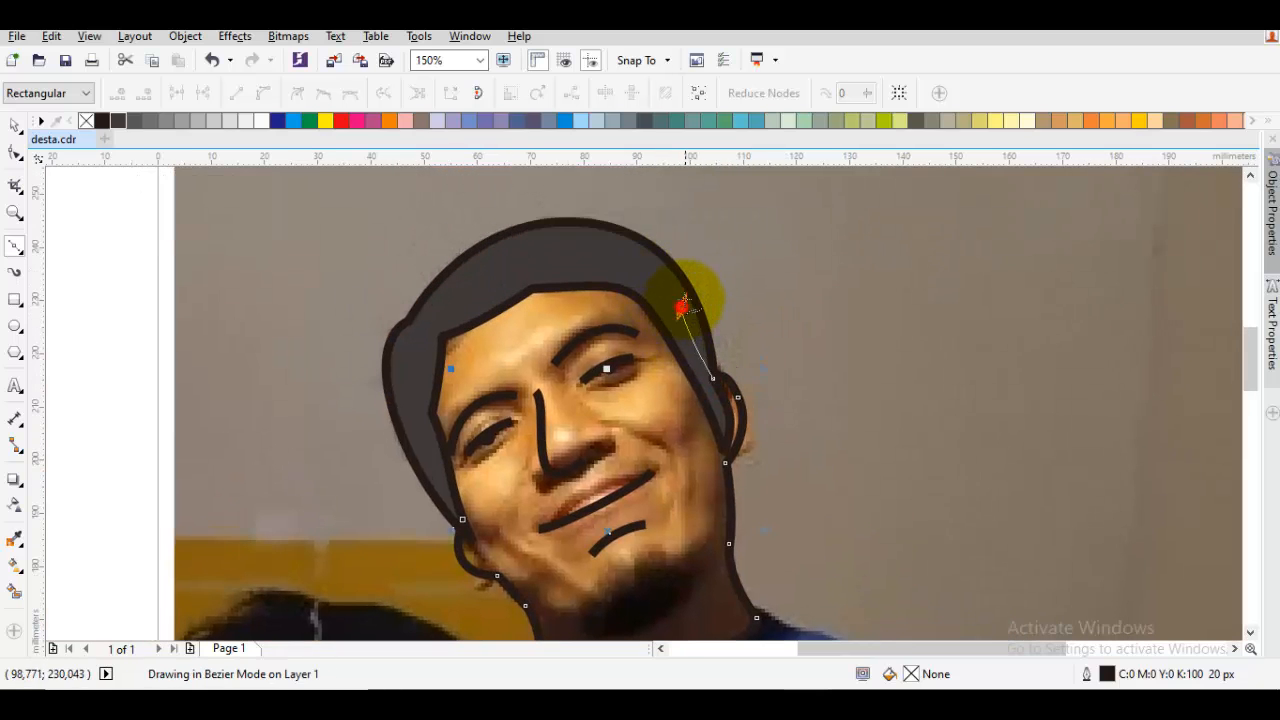
pyautogui.moveTo(684, 300); pyautogui.dragTo(680, 281)
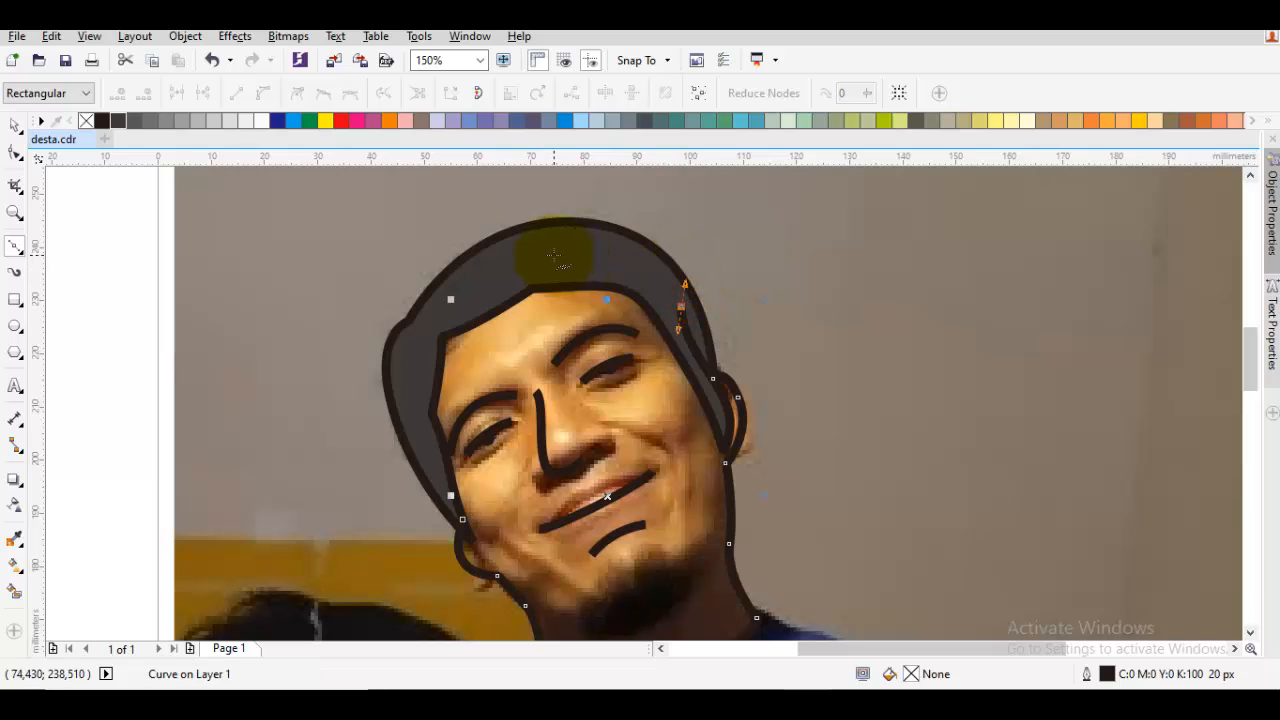
pyautogui.moveTo(497, 266); pyautogui.dragTo(437, 295)
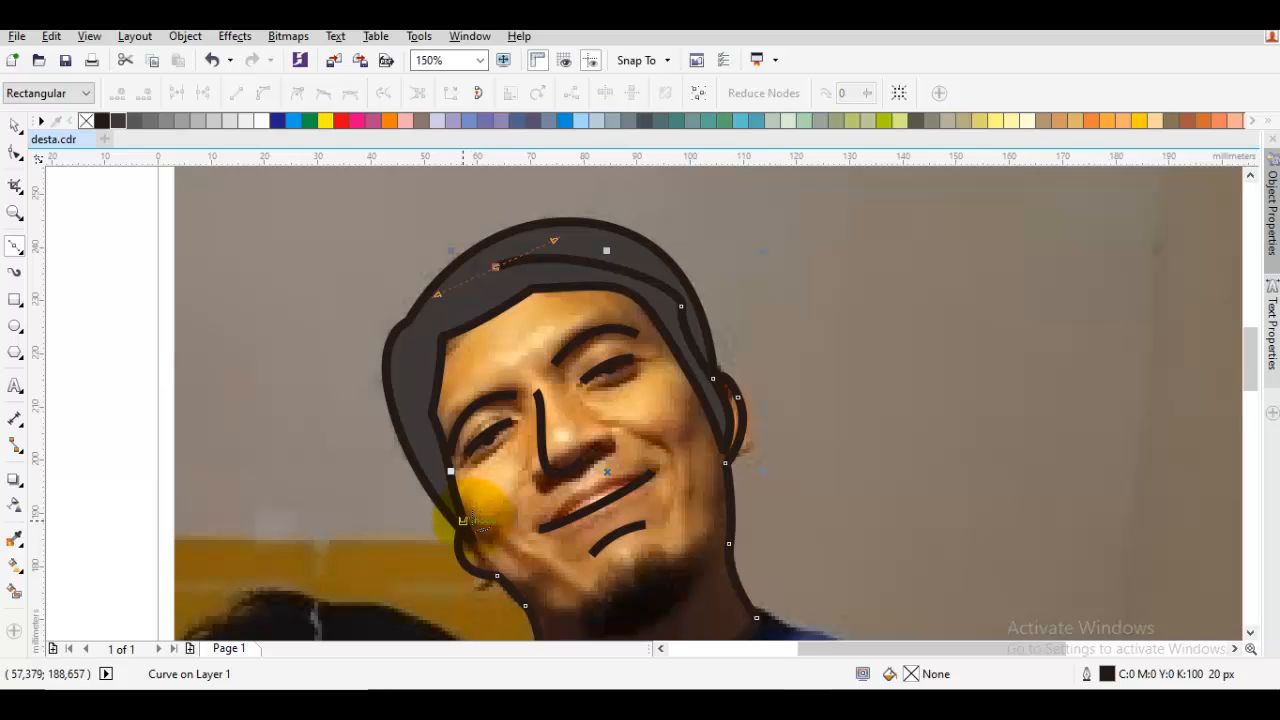
pyautogui.moveTo(463, 520)
pyautogui.mouseDown()
pyautogui.moveTo(466, 505)
pyautogui.moveTo(361, 364)
pyautogui.mouseUp()
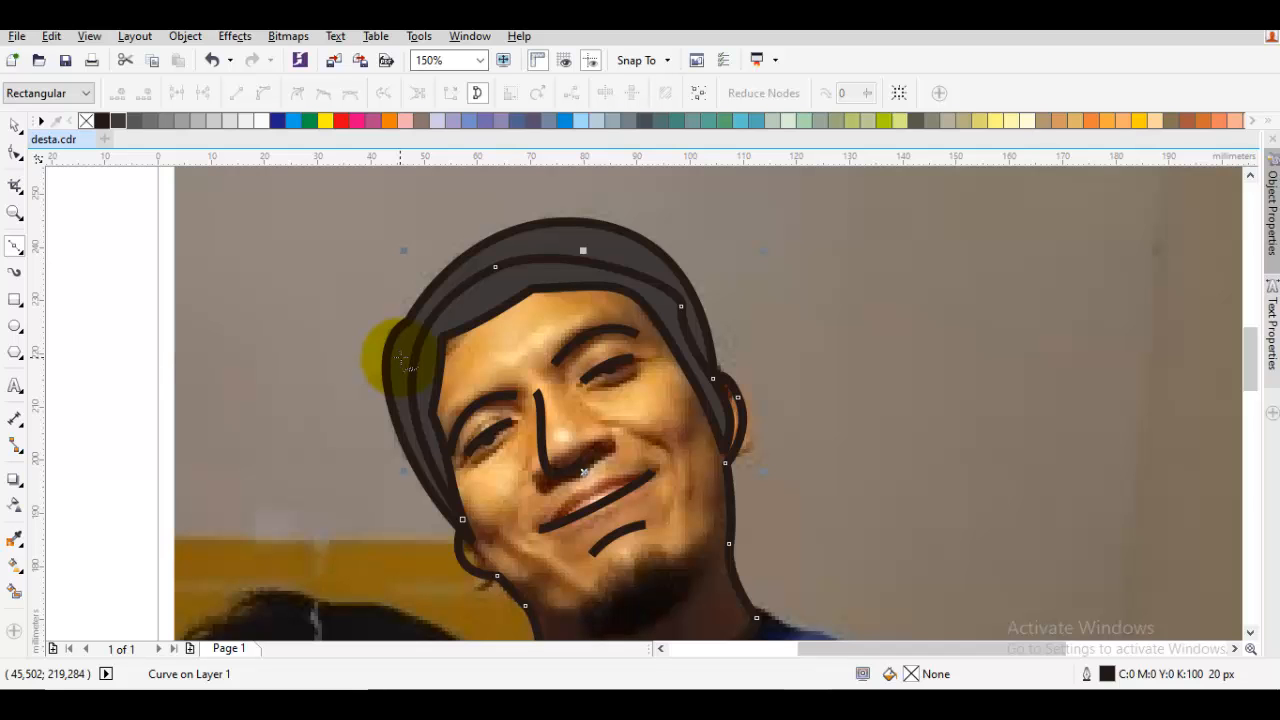
# Move the face outline back one in the stacking order, behind the hair shape
pyautogui.moveTo(504, 375); pyautogui.dragTo(500, 360)
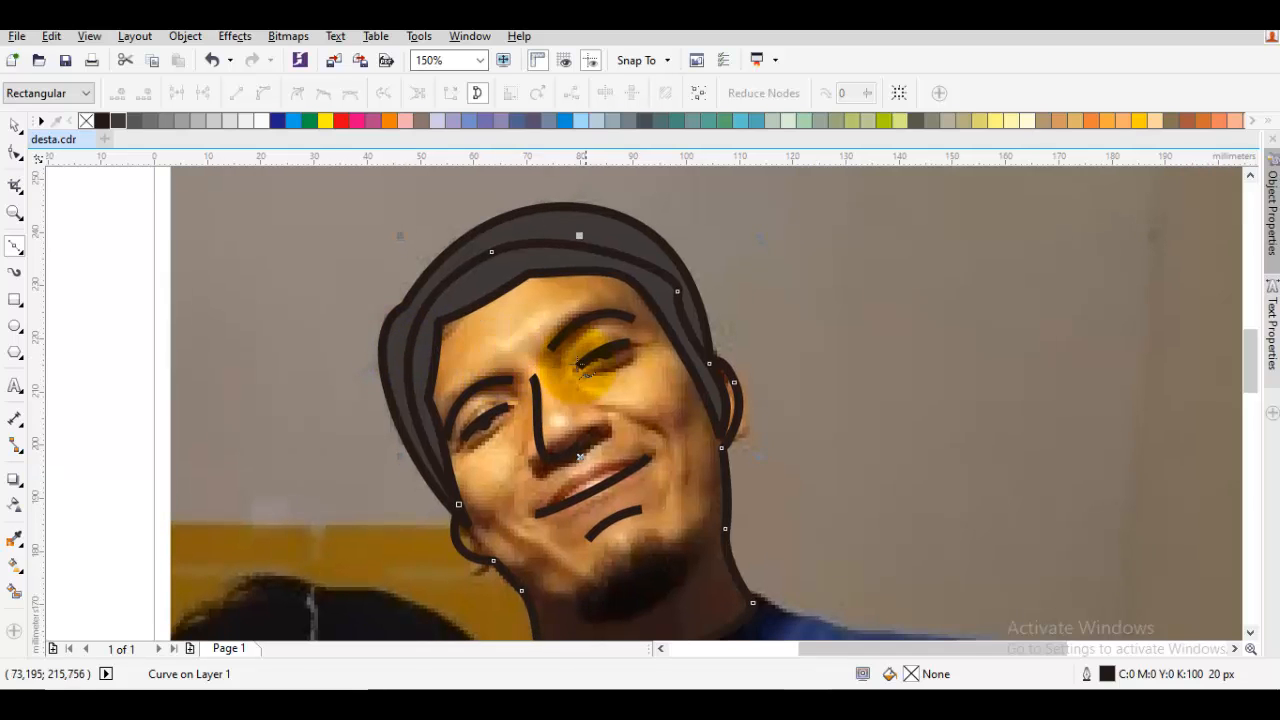
pyautogui.rightClick(491, 306)
pyautogui.click(454, 367)
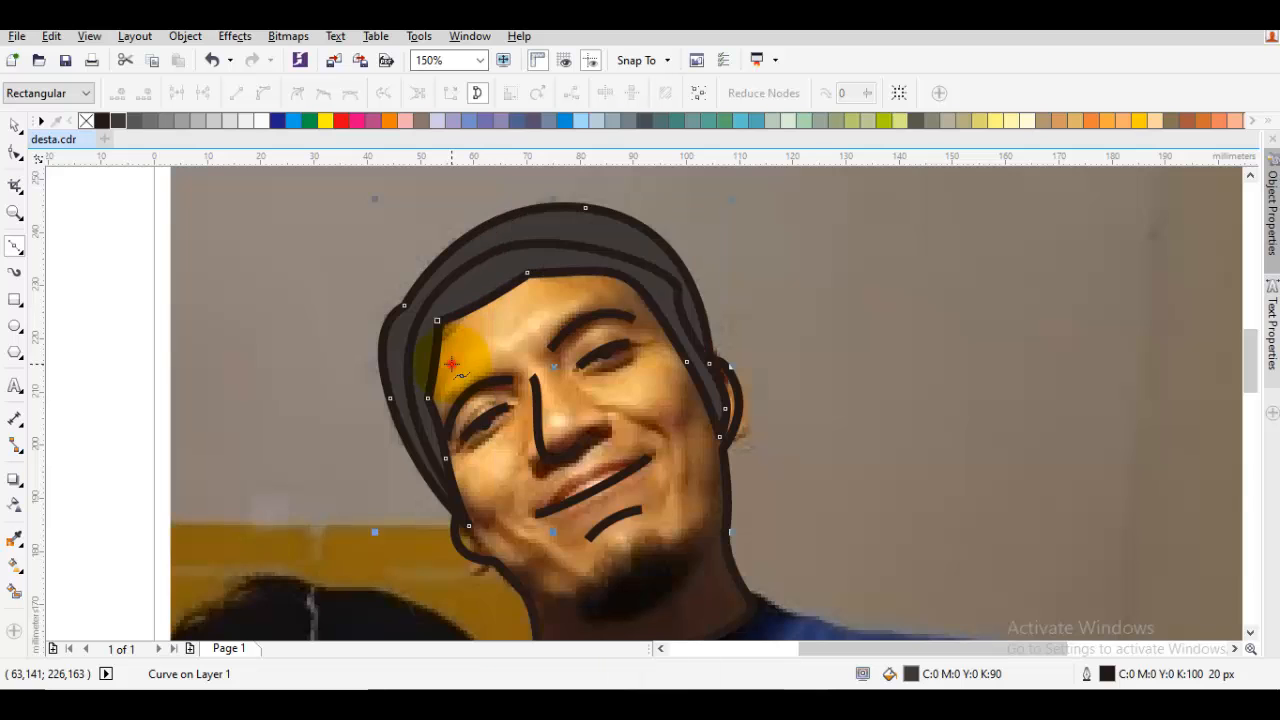
pyautogui.click(829, 321)
pyautogui.press('space')
pyautogui.rightClick(523, 333)
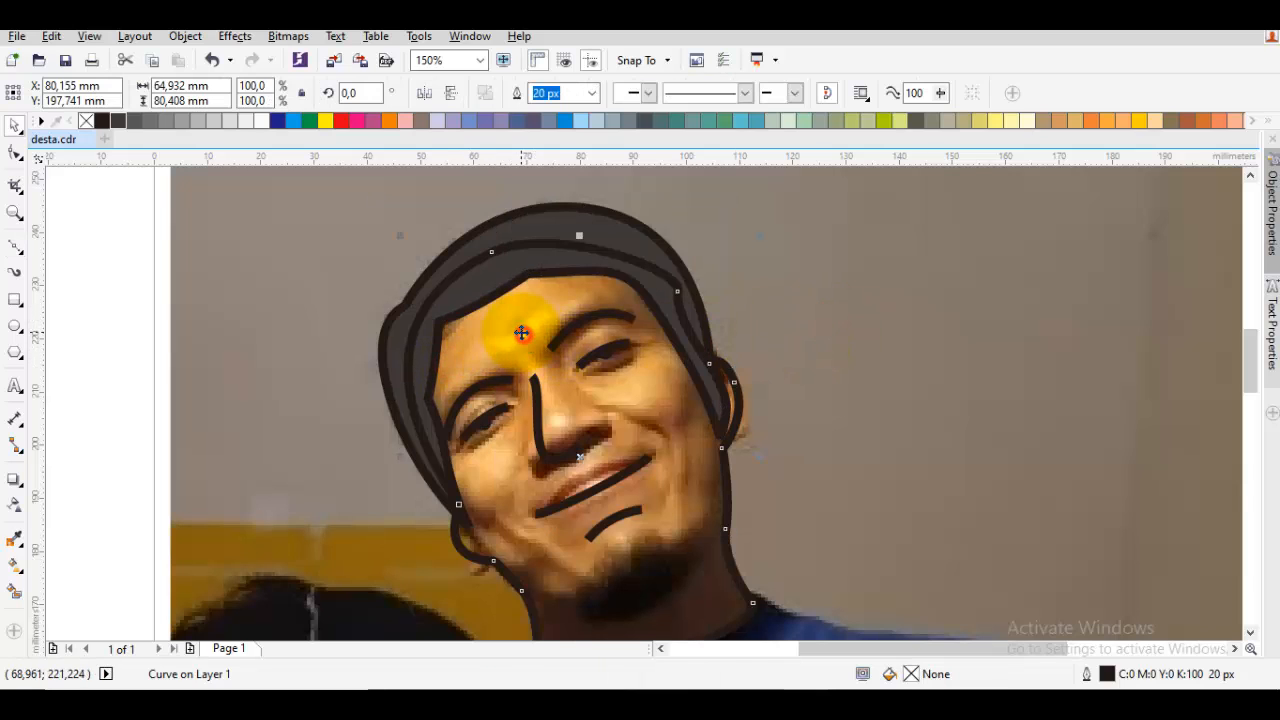
pyautogui.moveTo(620, 479)
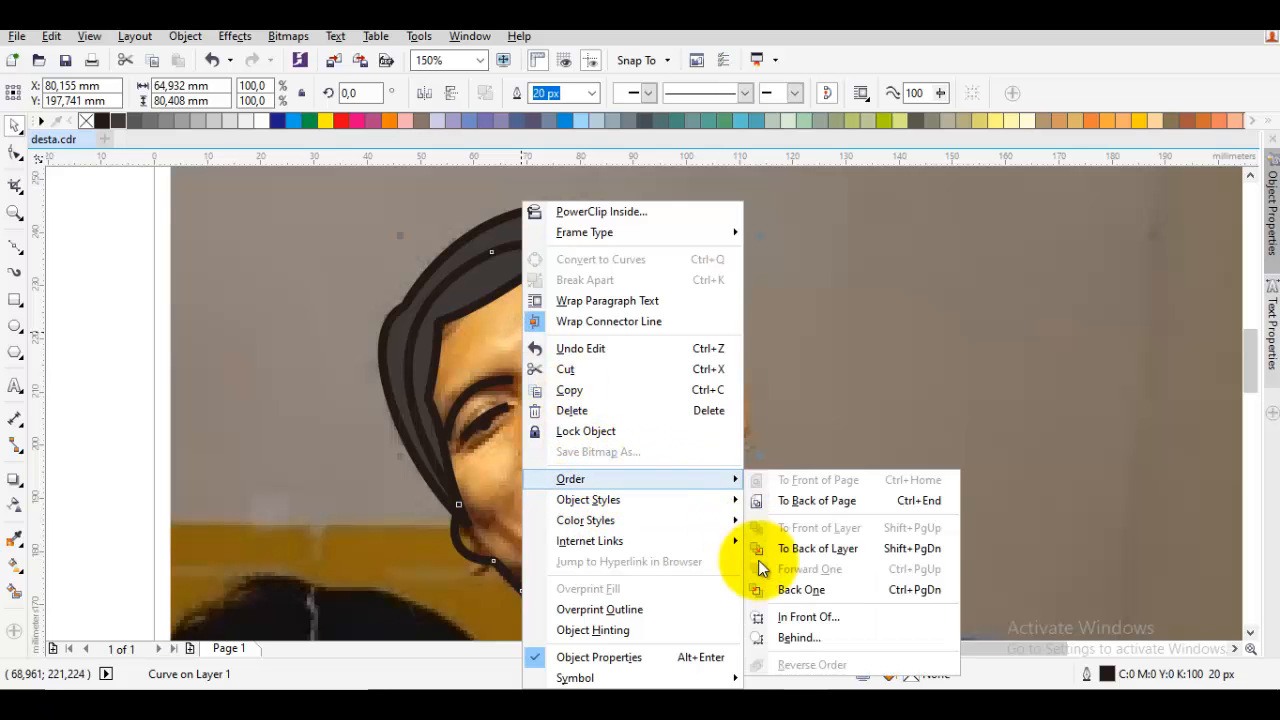
pyautogui.click(768, 592)
# Convert all nodes of the face outline to cusp nodes
pyautogui.scroll(1, 713, 392)
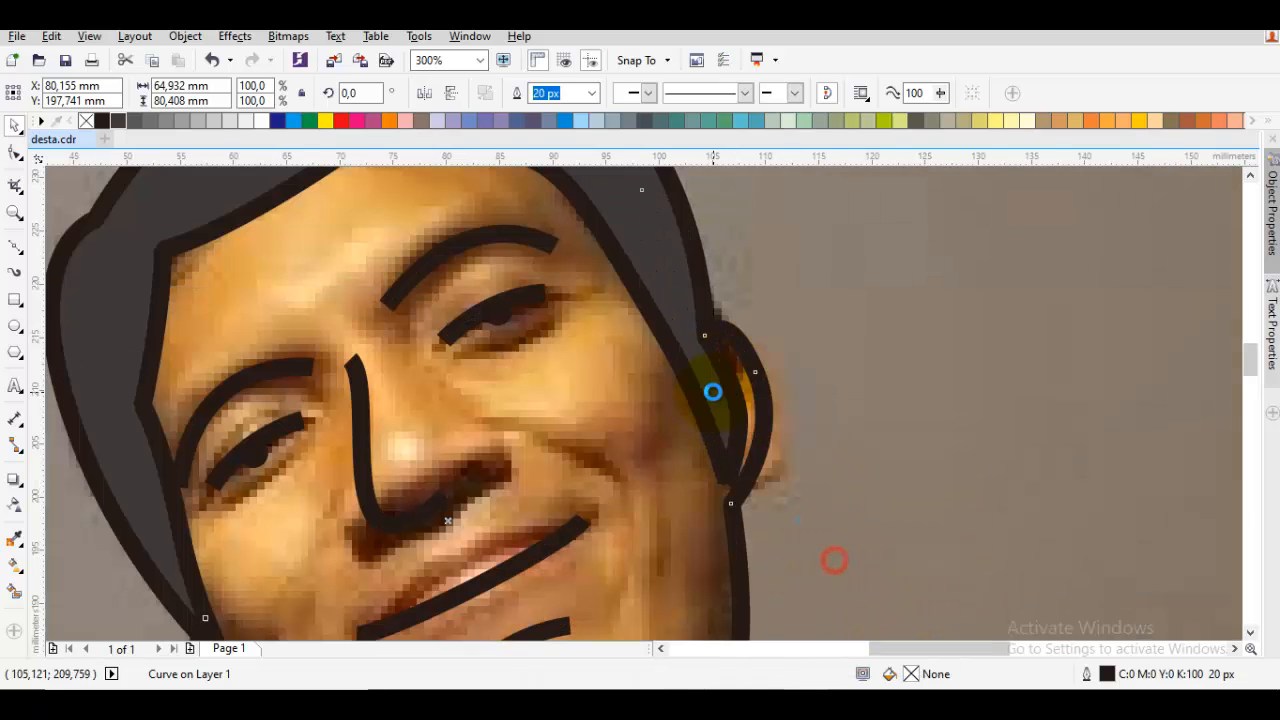
pyautogui.doubleClick(623, 407)
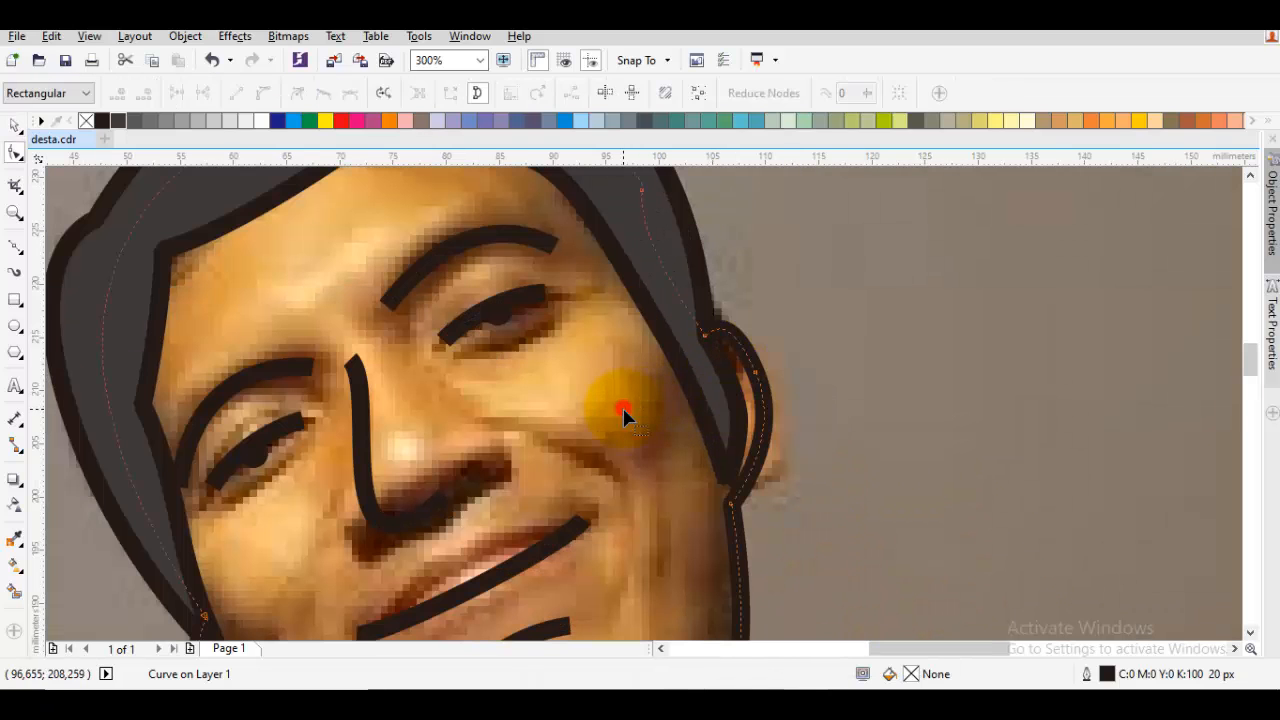
pyautogui.hotkey('ctrl', 'a')
pyautogui.rightClick(847, 334)
pyautogui.click(903, 443)
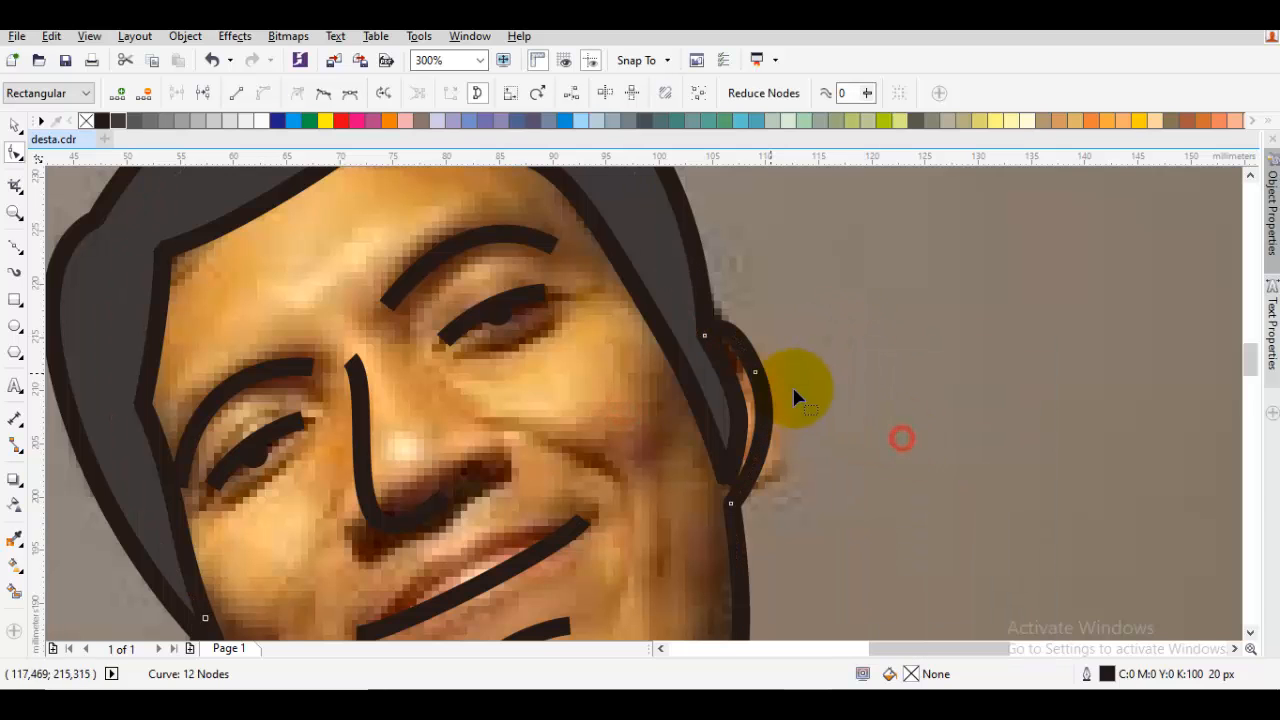
# Delete the outer node on the visible ear and reshape the ear curve with its upper node's handle
pyautogui.click(770, 381)
pyautogui.doubleClick(755, 373)
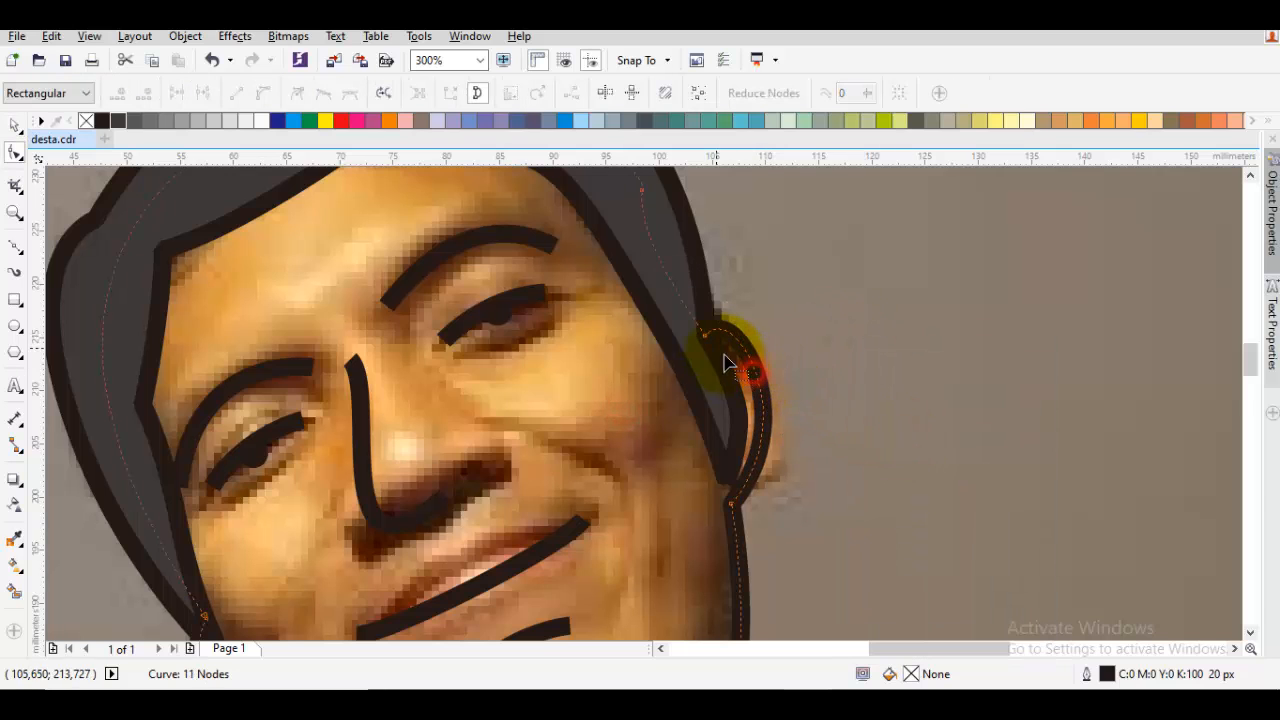
pyautogui.rightClick(760, 284)
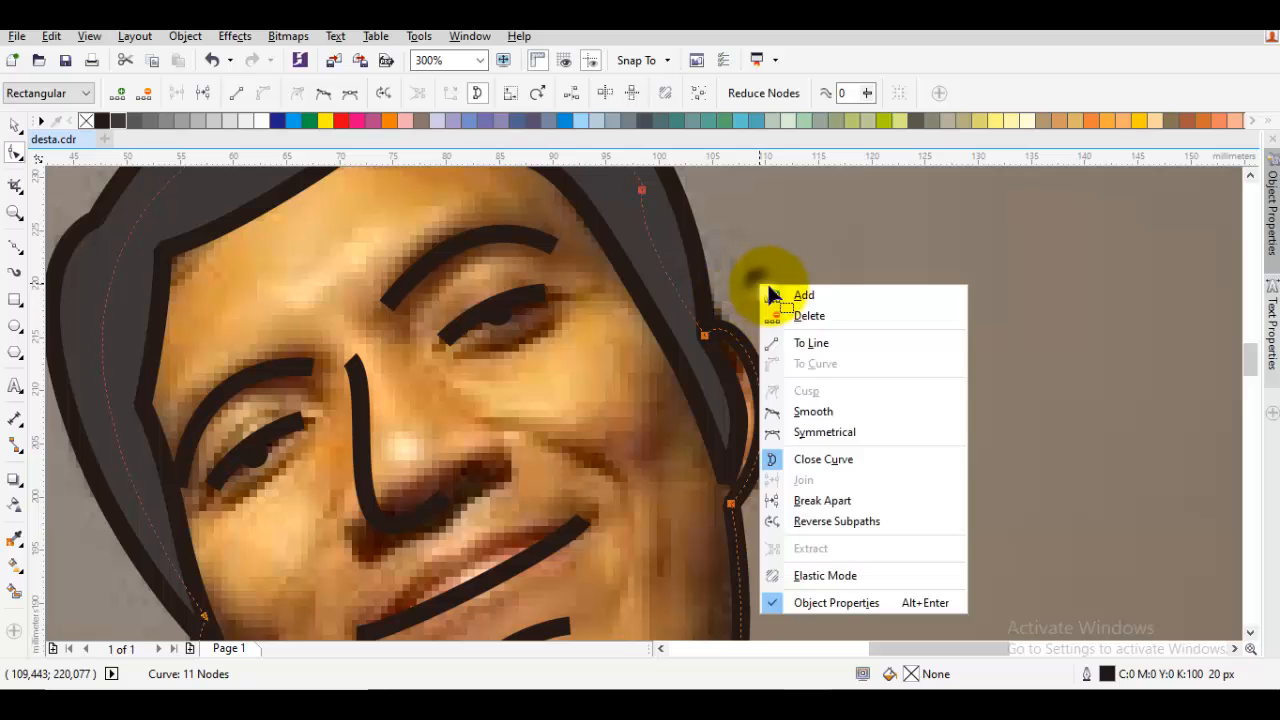
pyautogui.click(605, 394)
pyautogui.click(704, 335)
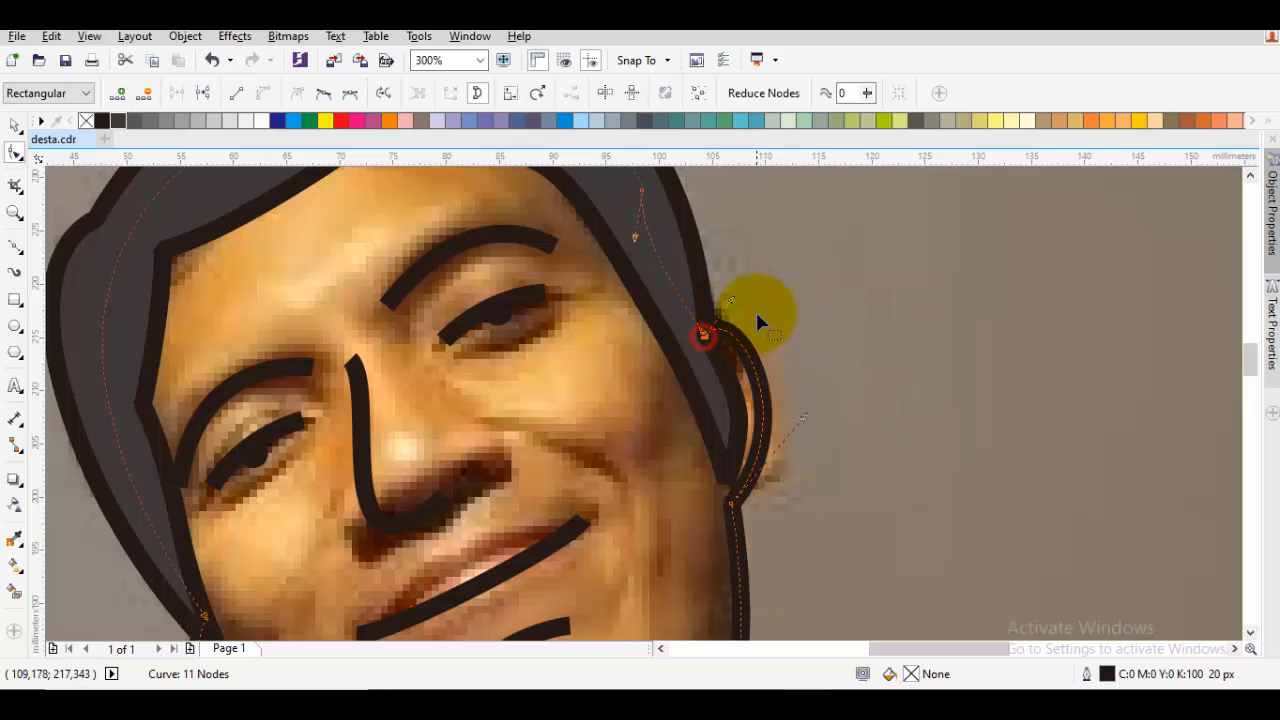
pyautogui.moveTo(737, 301); pyautogui.dragTo(749, 330)
pyautogui.scroll(-1, 752, 368)
# Pull the upper curve handle of the partly hidden ear outward and upward to reshape the ear
pyautogui.moveTo(691, 408); pyautogui.dragTo(731, 358)
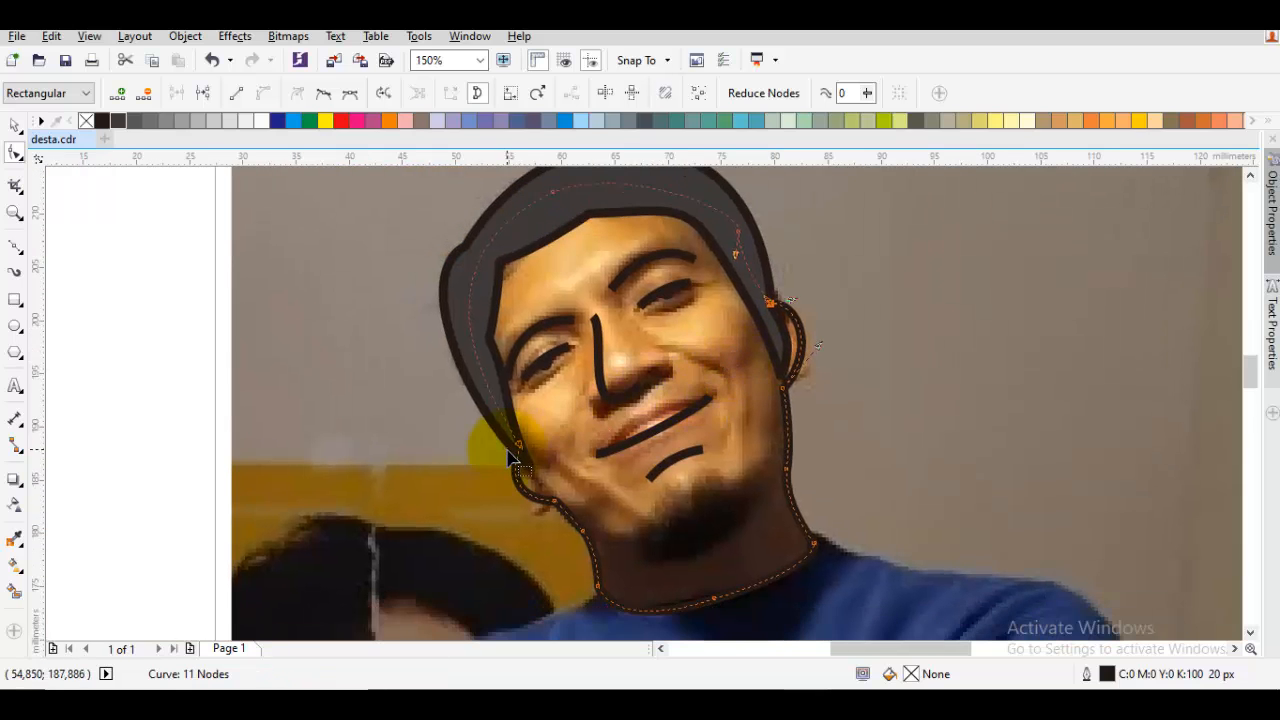
pyautogui.scroll(1, 510, 458)
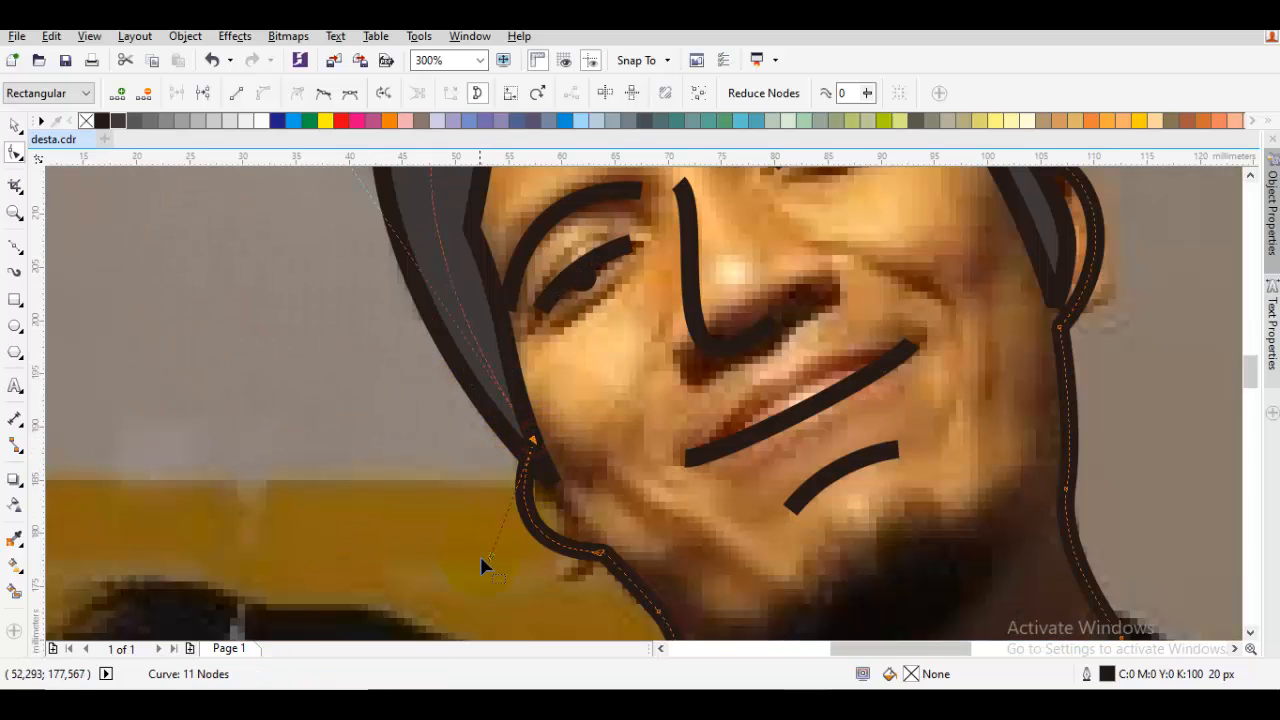
pyautogui.moveTo(487, 557); pyautogui.dragTo(452, 519)
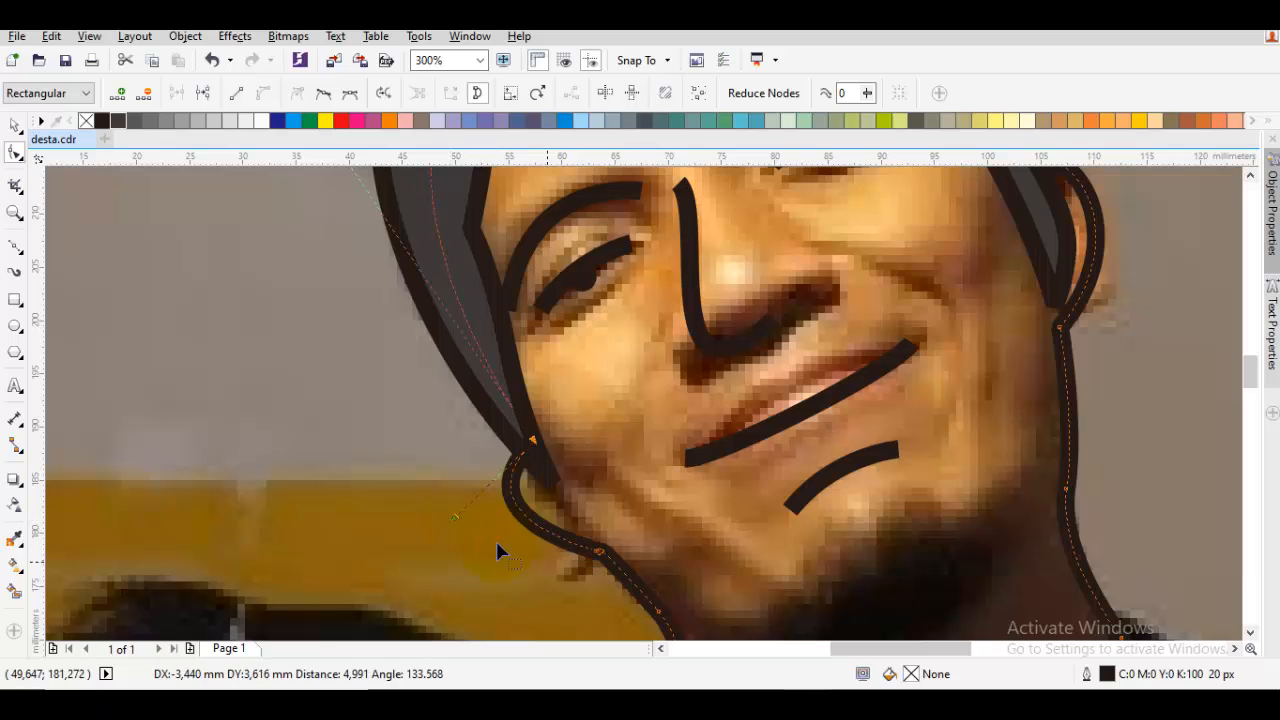
# Smooth the jaw and neck line below the partly hidden ear by deleting its middle node
pyautogui.moveTo(641, 585); pyautogui.dragTo(586, 436)
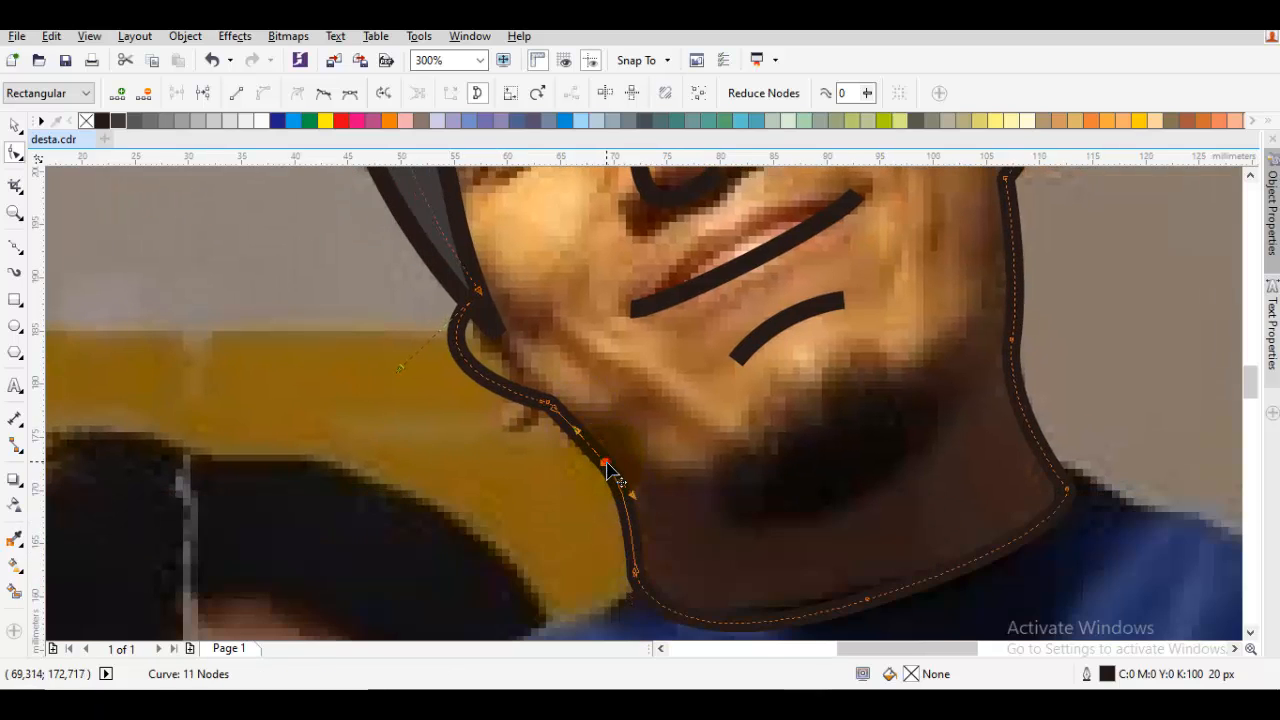
pyautogui.doubleClick(605, 463)
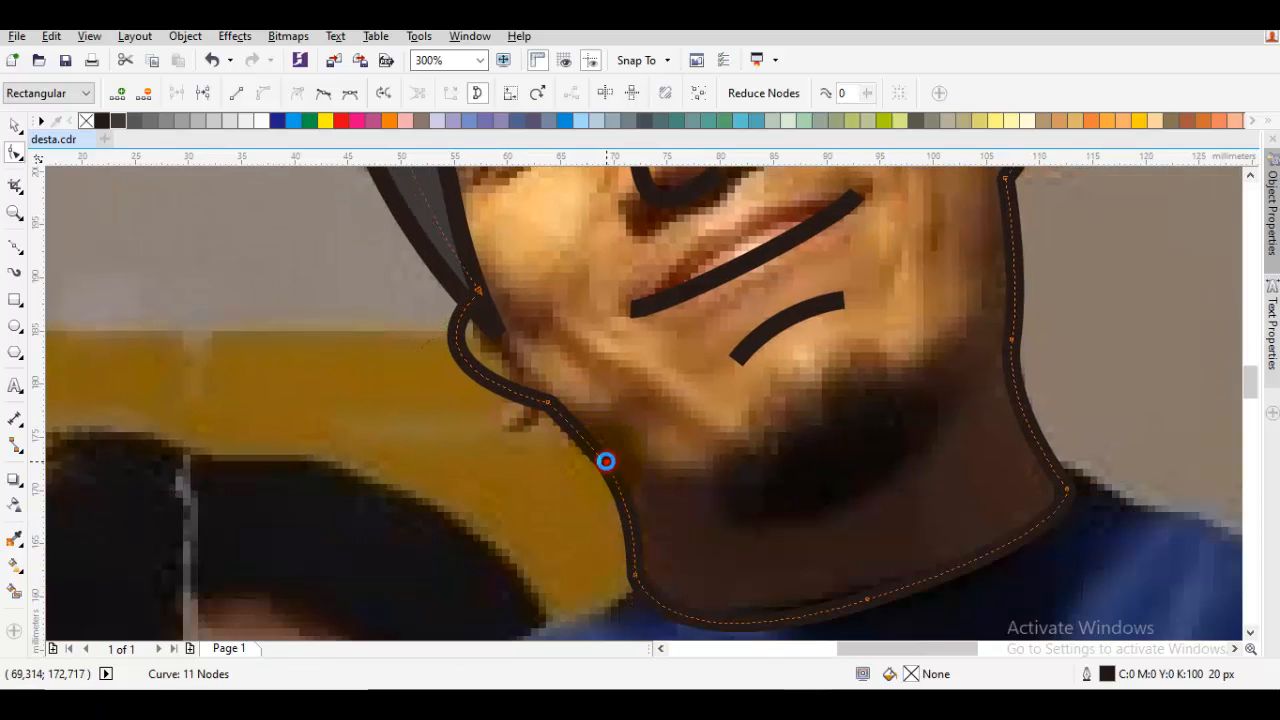
pyautogui.rightClick(552, 332)
pyautogui.click(532, 321)
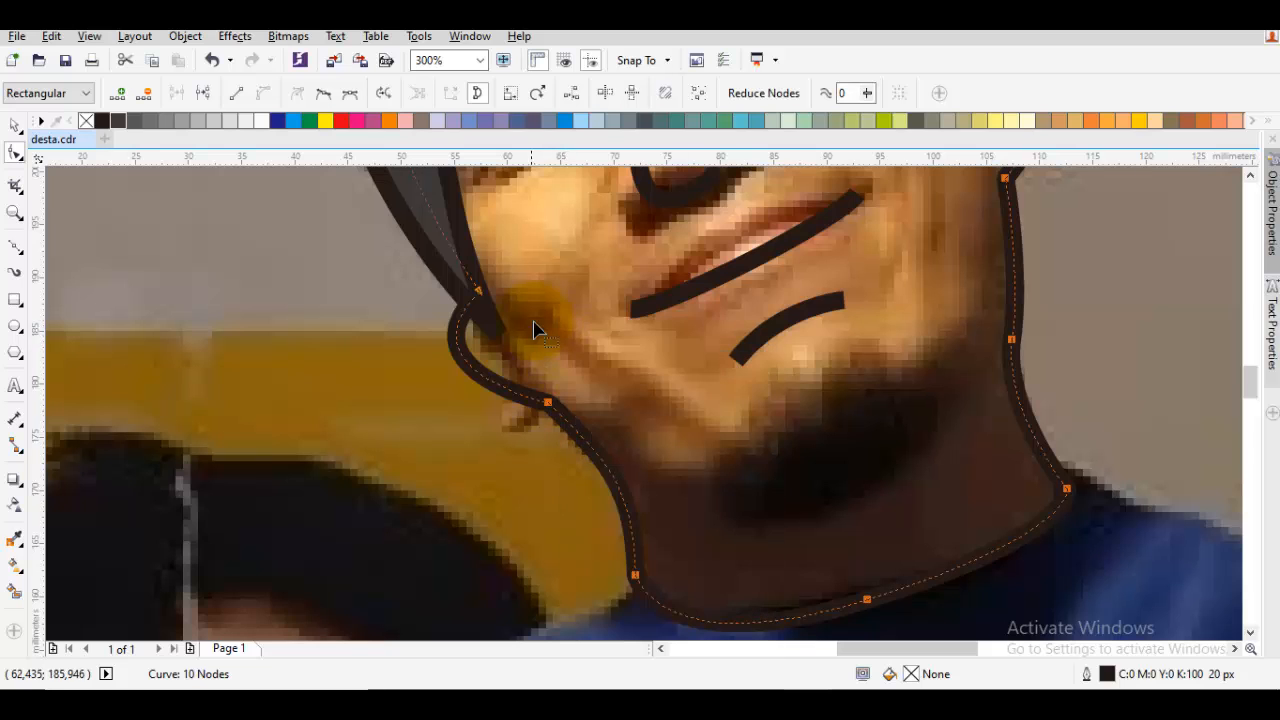
# Round the partly hidden ear's lobe by adjusting its lower and upper curve handles, and finish editing the outline
pyautogui.click(546, 404)
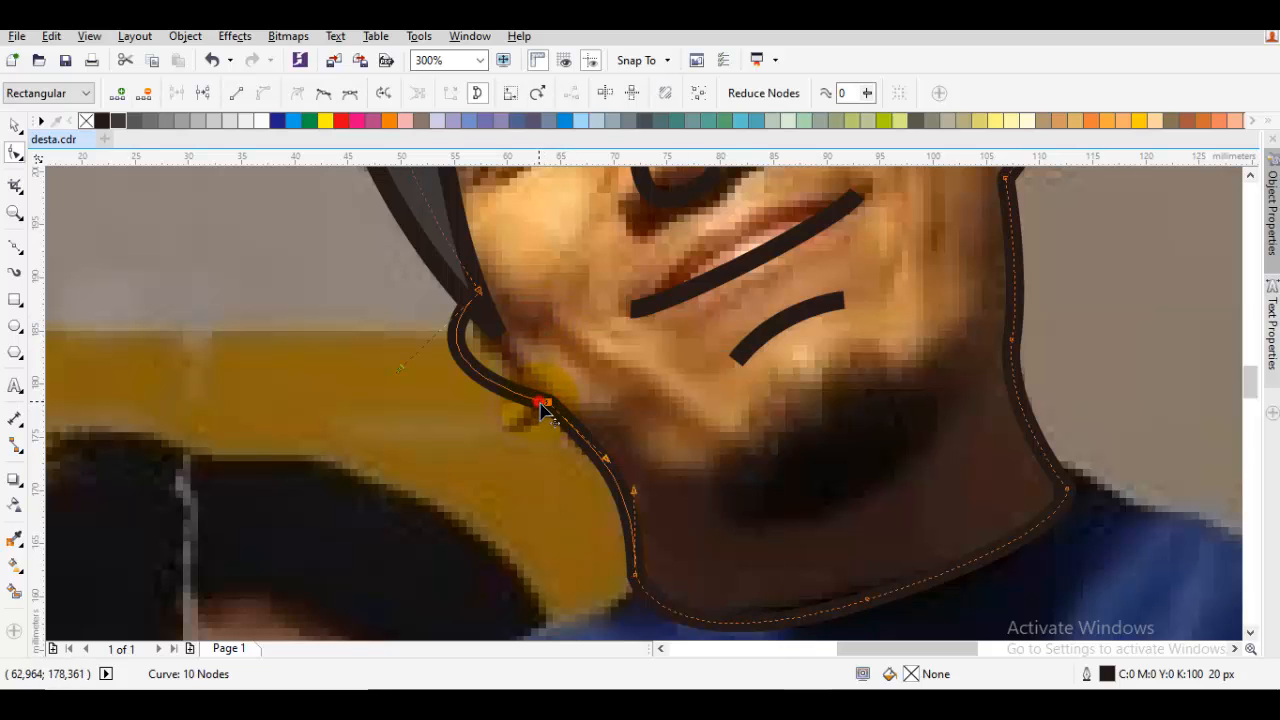
pyautogui.moveTo(541, 410); pyautogui.dragTo(508, 430)
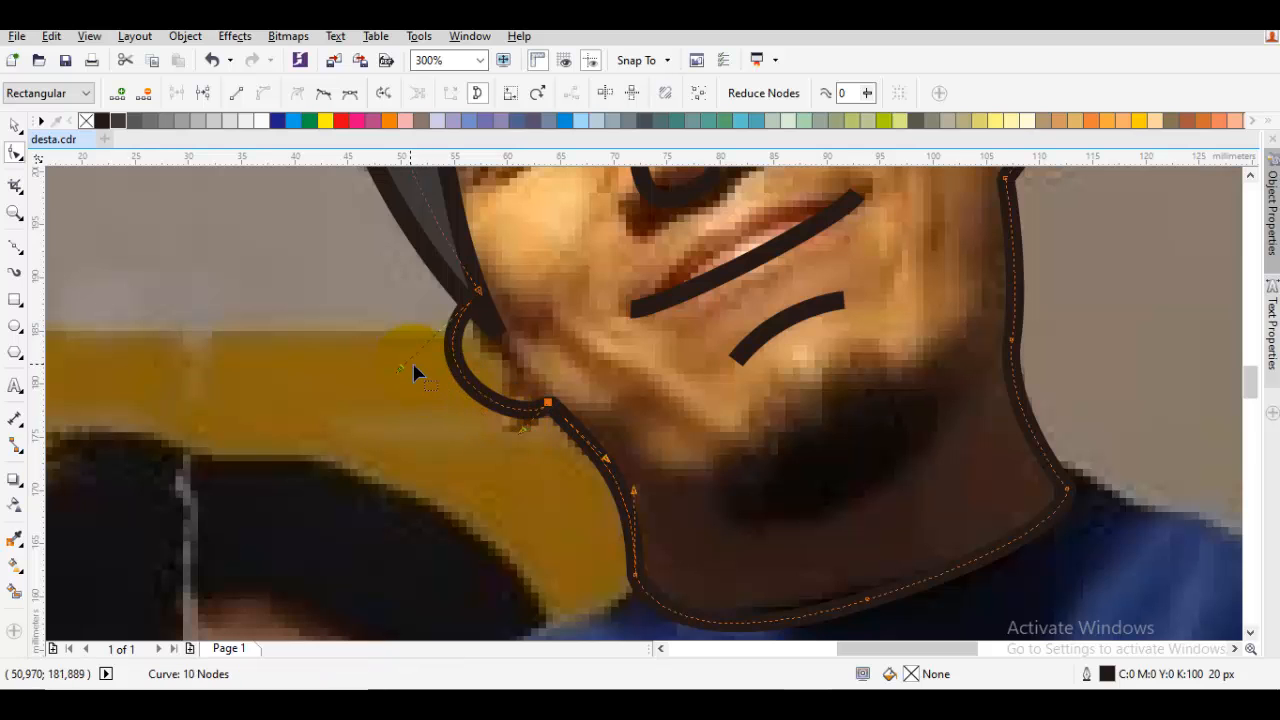
pyautogui.moveTo(403, 371); pyautogui.dragTo(428, 366)
pyautogui.press('space')
pyautogui.moveTo(698, 386); pyautogui.dragTo(589, 416)
pyautogui.click(574, 434)
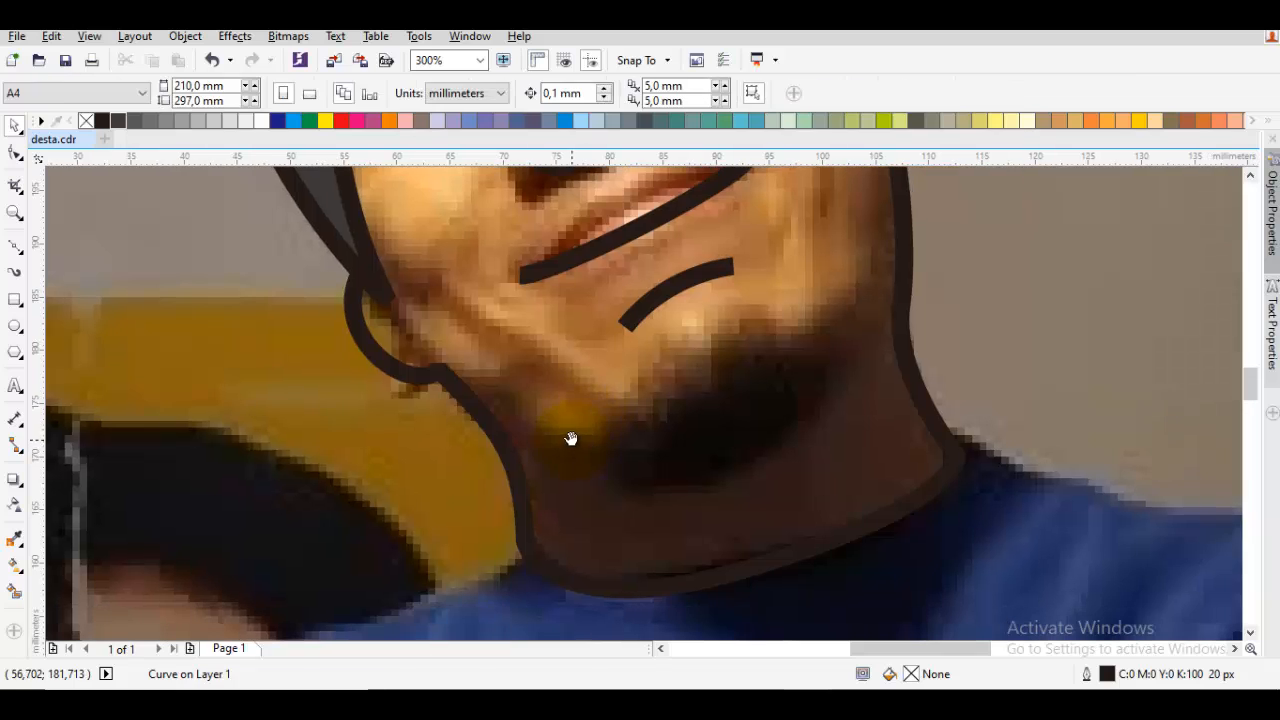
# Draw the jaw line as a curve from the partly hidden ear's lobe under the chin to the opposite face edge
pyautogui.press('space')
pyautogui.moveTo(459, 388)
pyautogui.mouseDown()
pyautogui.moveTo(565, 468)
pyautogui.moveTo(617, 485)
pyautogui.mouseUp()
pyautogui.moveTo(810, 377); pyautogui.dragTo(725, 453)
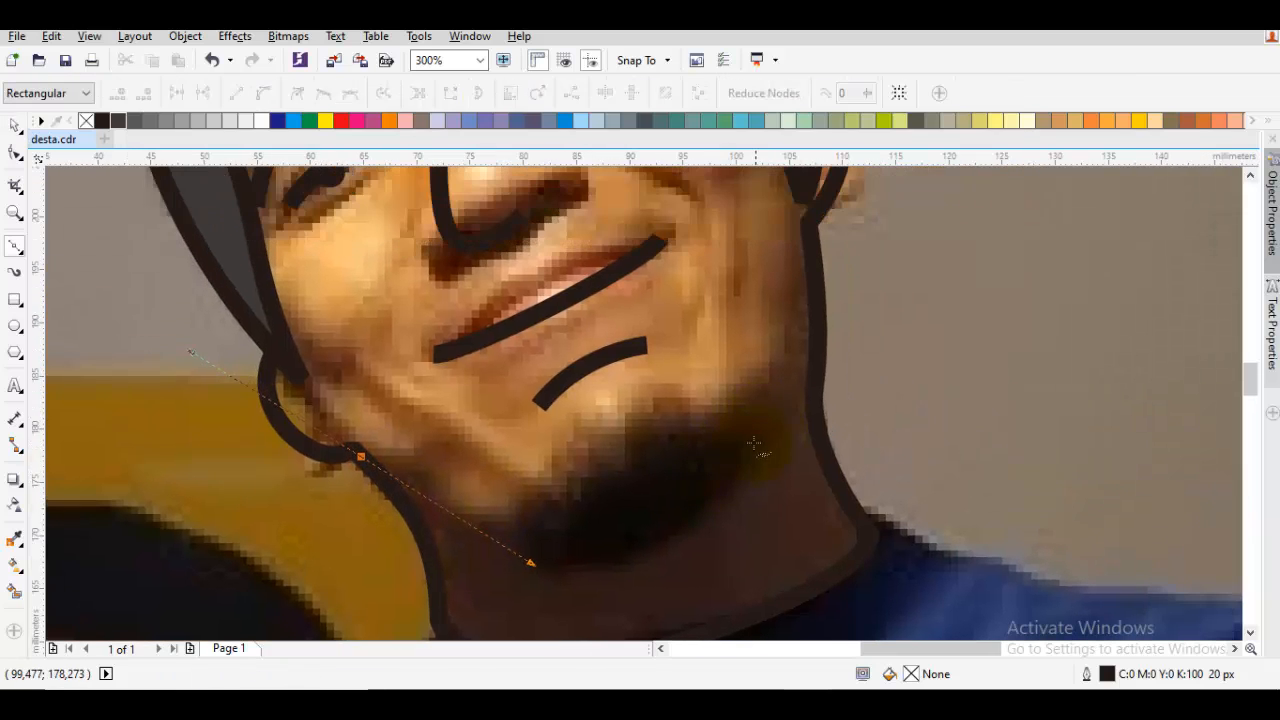
pyautogui.moveTo(777, 414); pyautogui.dragTo(829, 337)
pyautogui.click(815, 282)
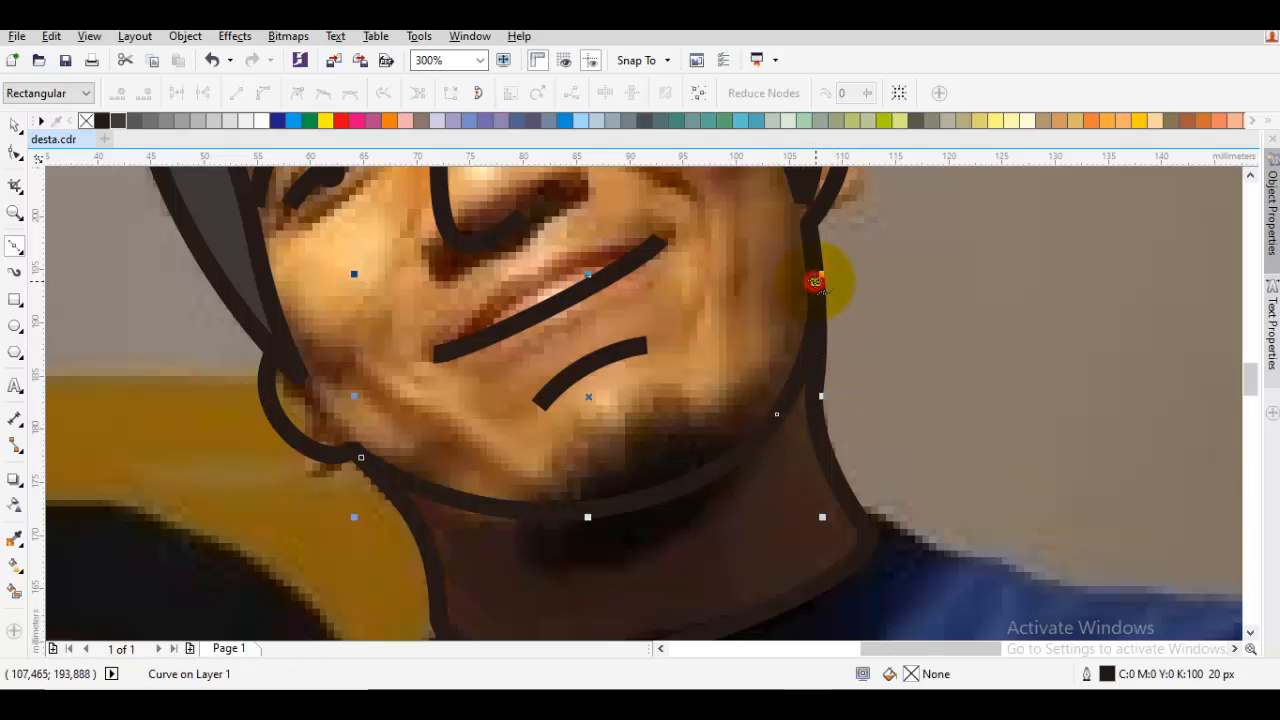
# Shift the jaw curve's middle node slightly down and inward, and undo the trial deletion of that node
pyautogui.press('space')
pyautogui.press('Escape')
pyautogui.doubleClick(779, 411)
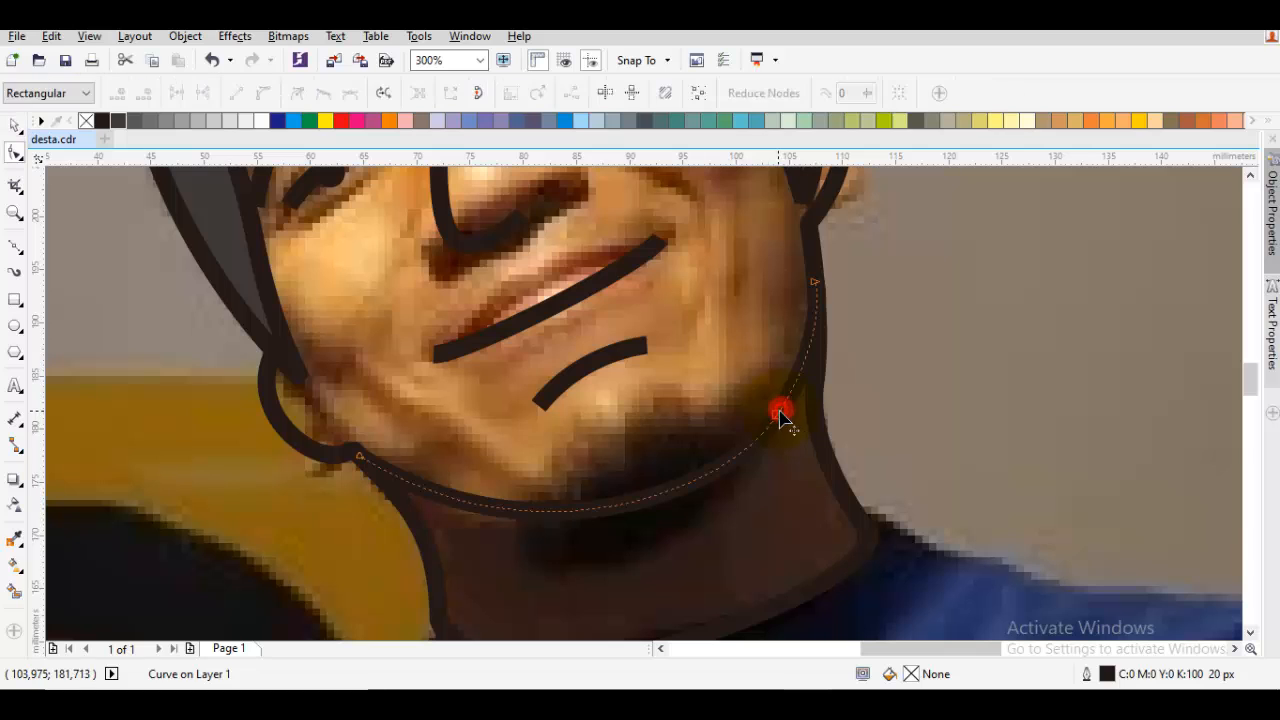
pyautogui.moveTo(777, 410); pyautogui.dragTo(771, 419)
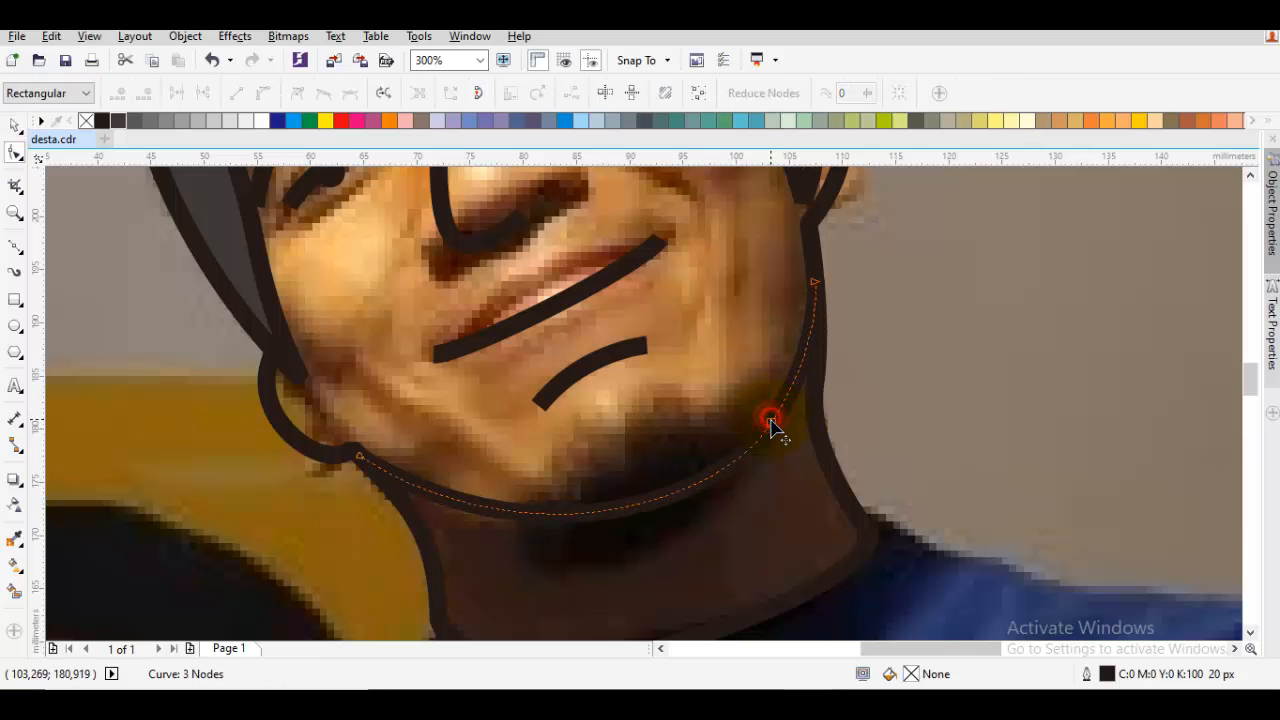
pyautogui.doubleClick(770, 420)
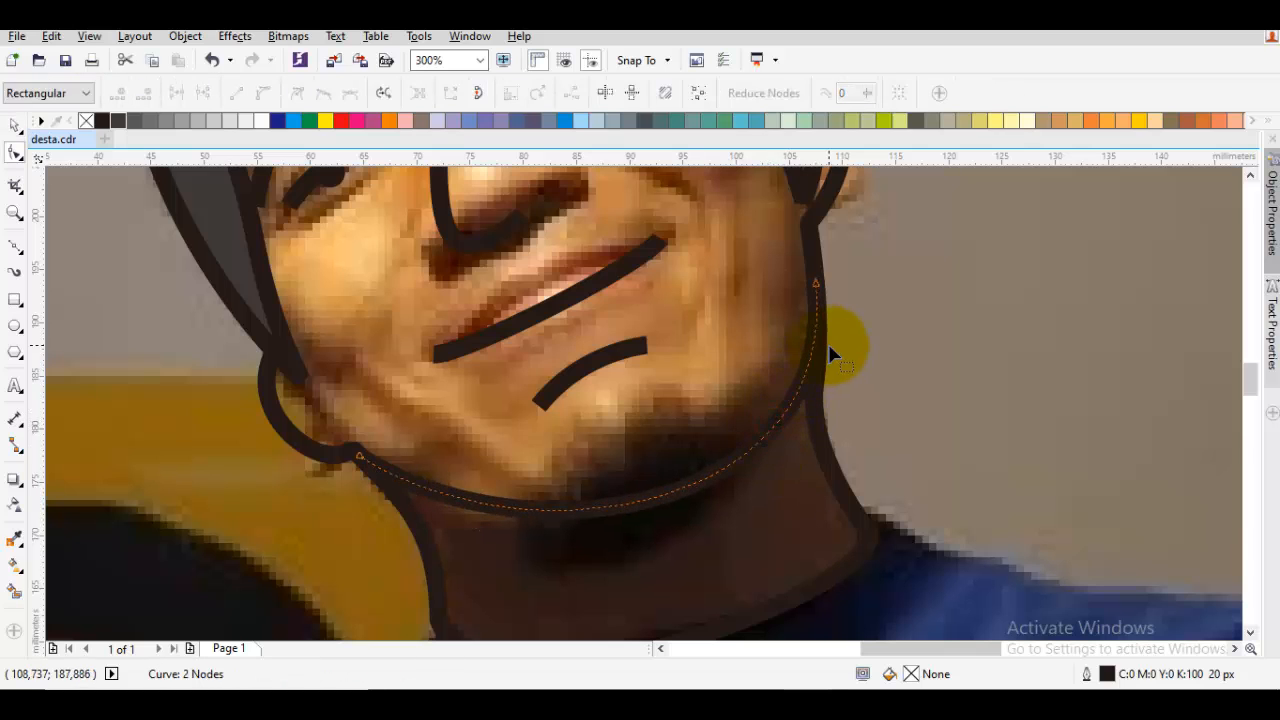
pyautogui.hotkey('ctrl', 'z')
pyautogui.moveTo(807, 408); pyautogui.dragTo(844, 330)
pyautogui.press('space')
pyautogui.press('Escape')
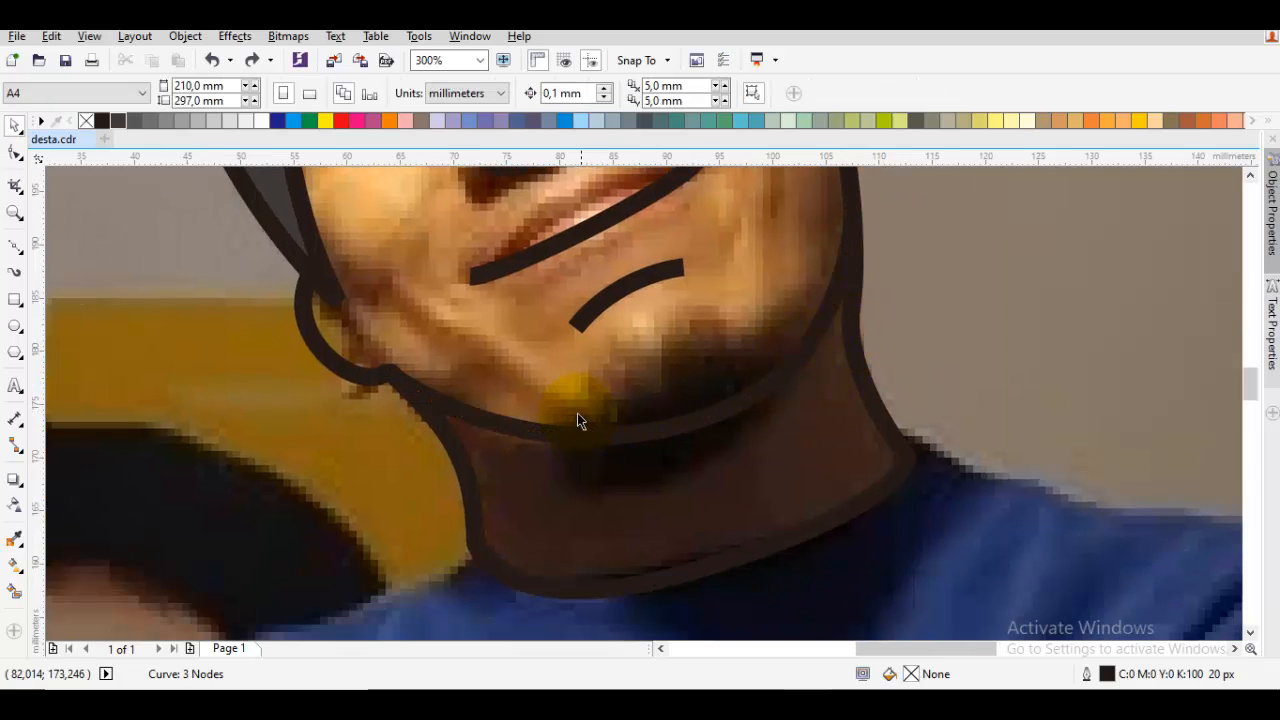
# Draw a closed beard shape about 28 by 16 mm over the chin and fill it with C:0 M:0 Y:0 K:90
pyautogui.press('p')
pyautogui.moveTo(586, 338); pyautogui.dragTo(625, 312)
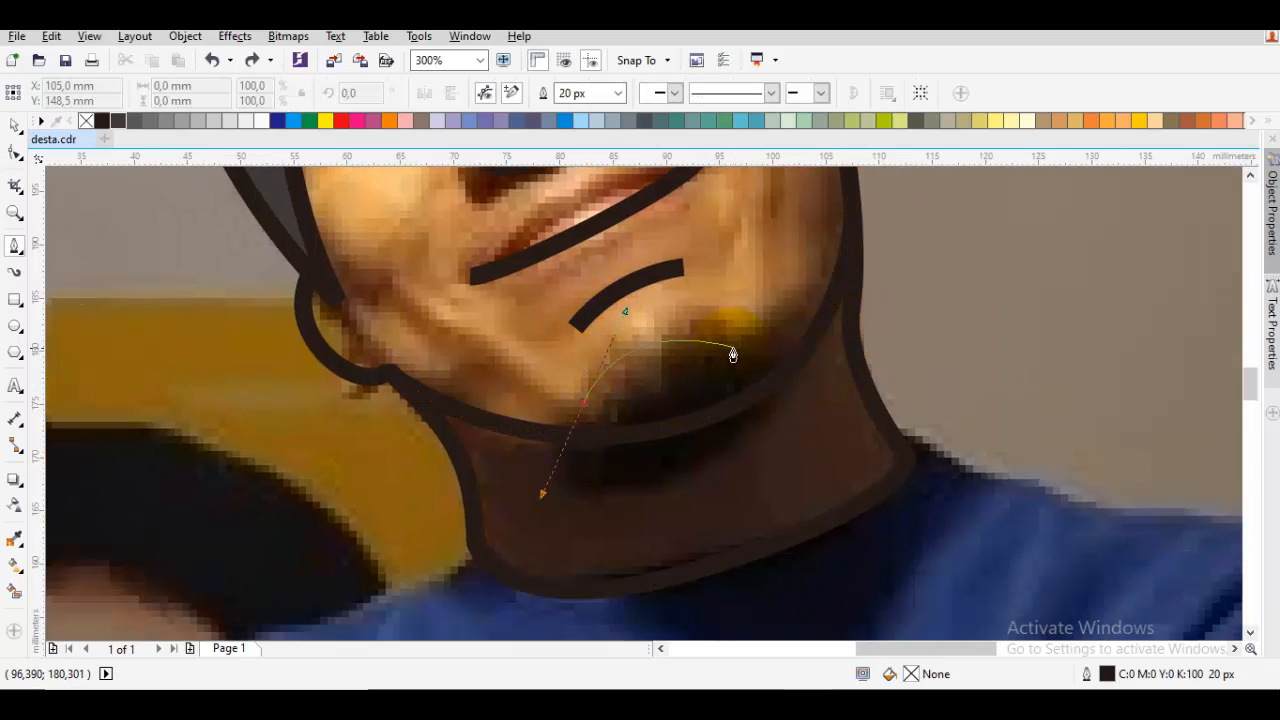
pyautogui.click(752, 350)
pyautogui.click(808, 302)
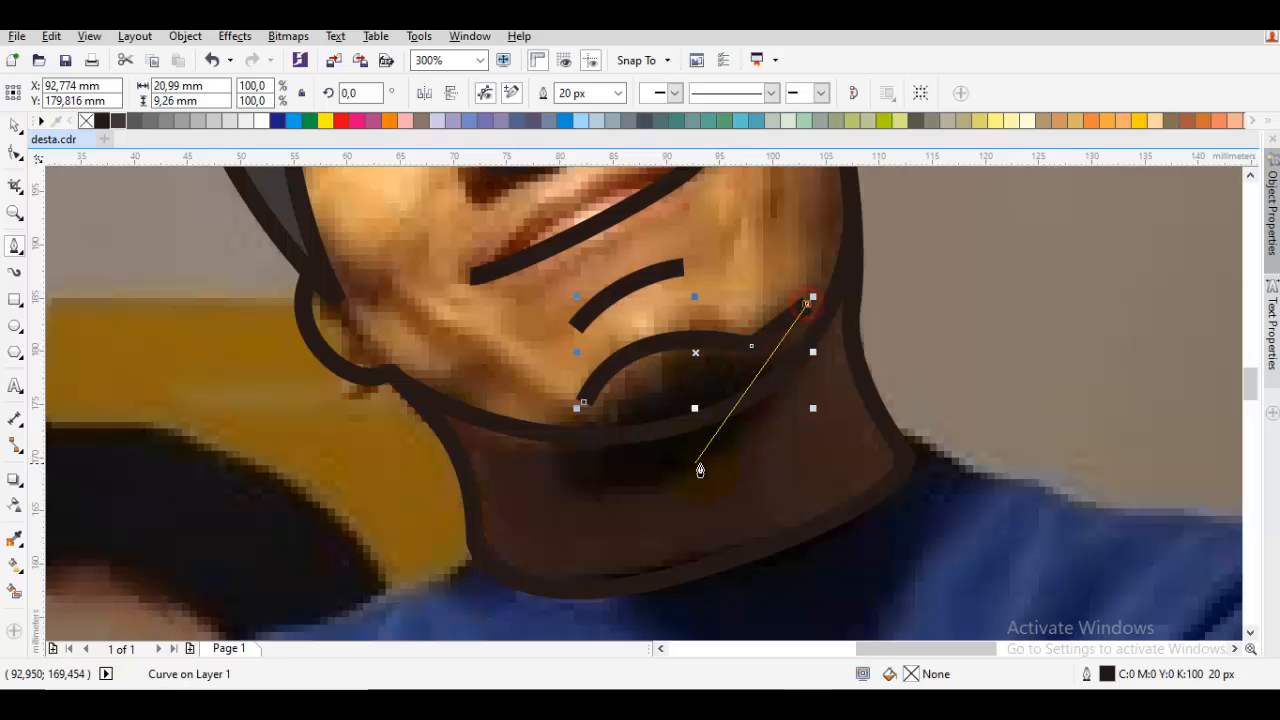
pyautogui.moveTo(686, 463); pyautogui.dragTo(577, 497)
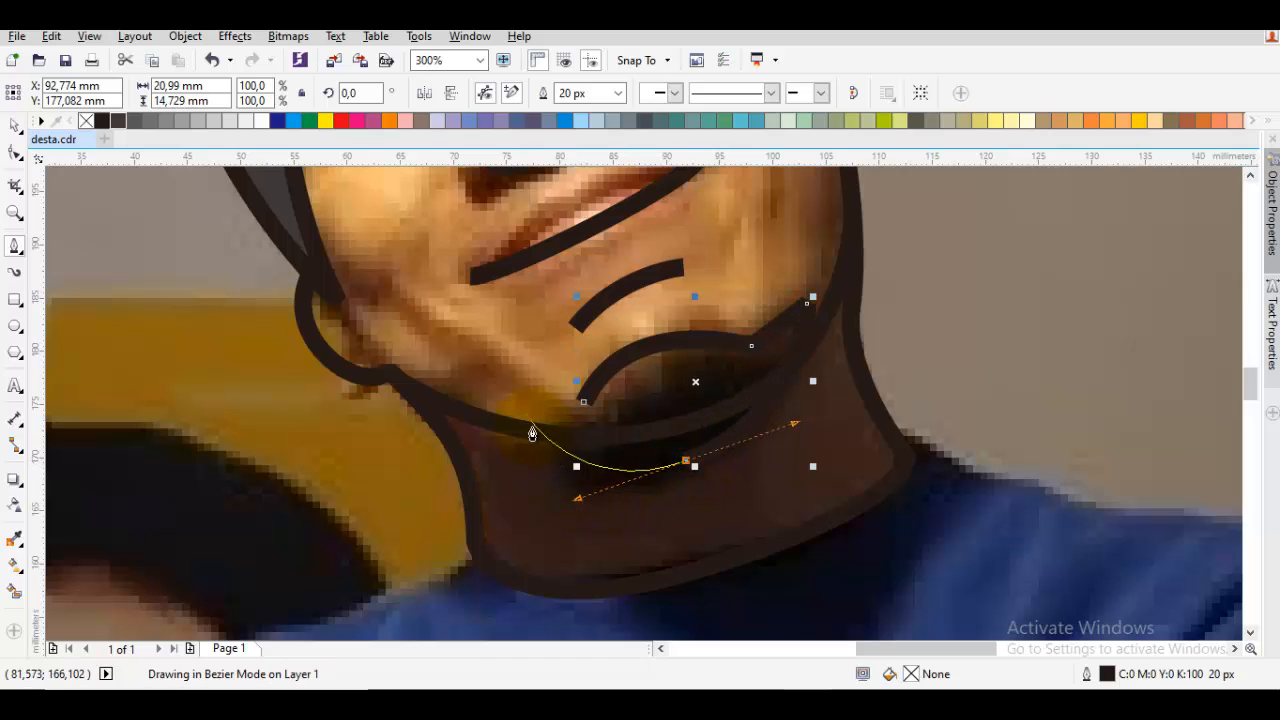
pyautogui.scroll(2, 508, 410)
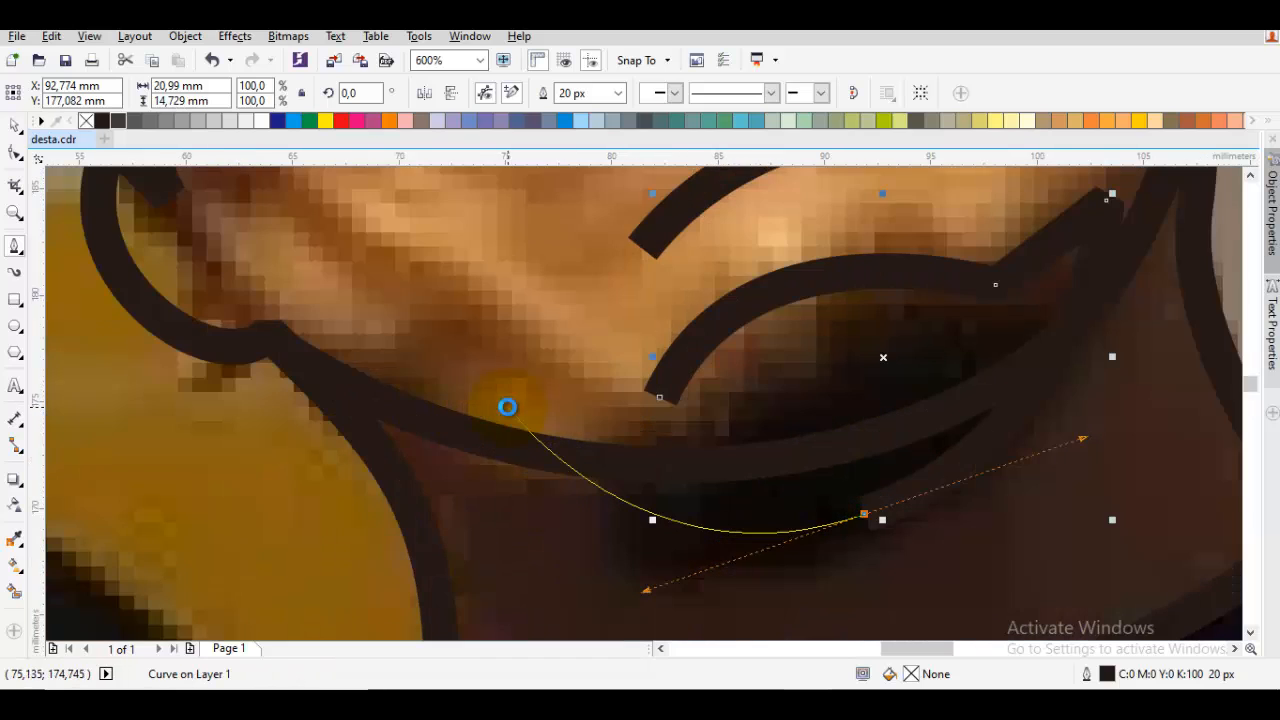
pyautogui.click(507, 407)
pyautogui.moveTo(656, 404); pyautogui.dragTo(626, 414)
pyautogui.press('space')
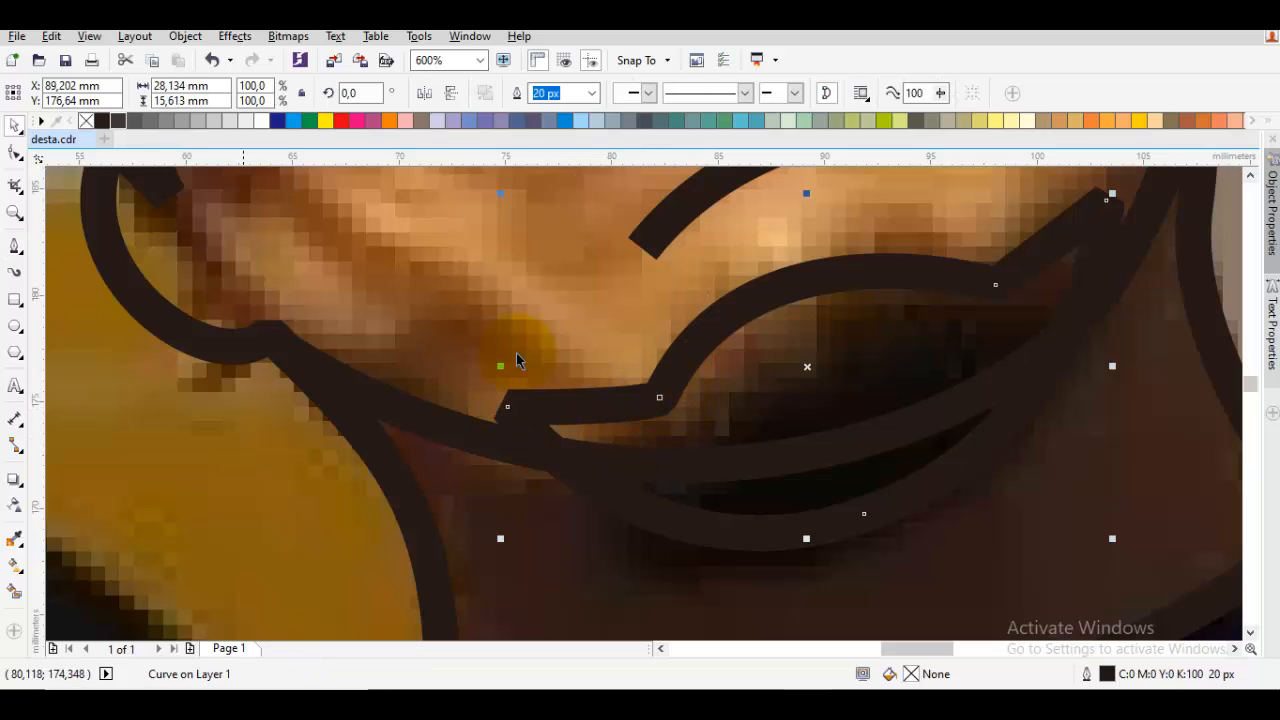
pyautogui.click(119, 122)
pyautogui.scroll(-2, 366, 277)
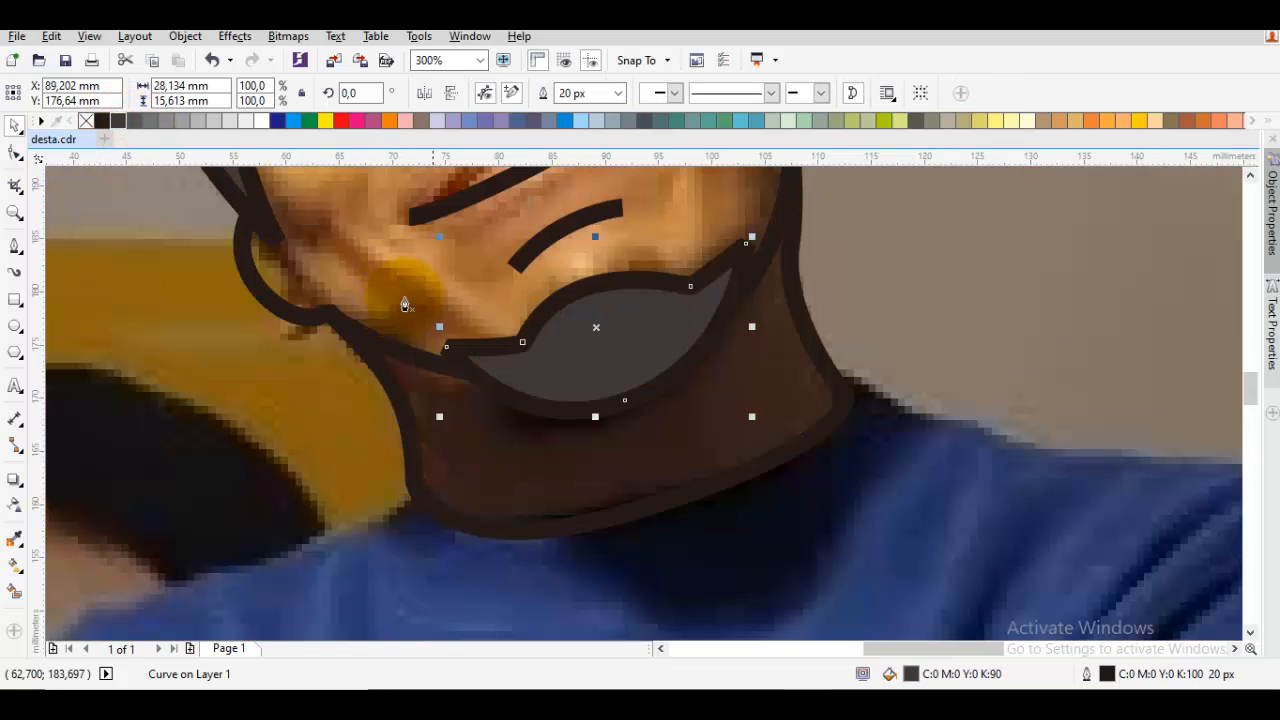
# Extend the beard shape's two outer corners outward so that they meet the jaw line
pyautogui.press('space')
pyautogui.press('F10')
pyautogui.click(502, 381)
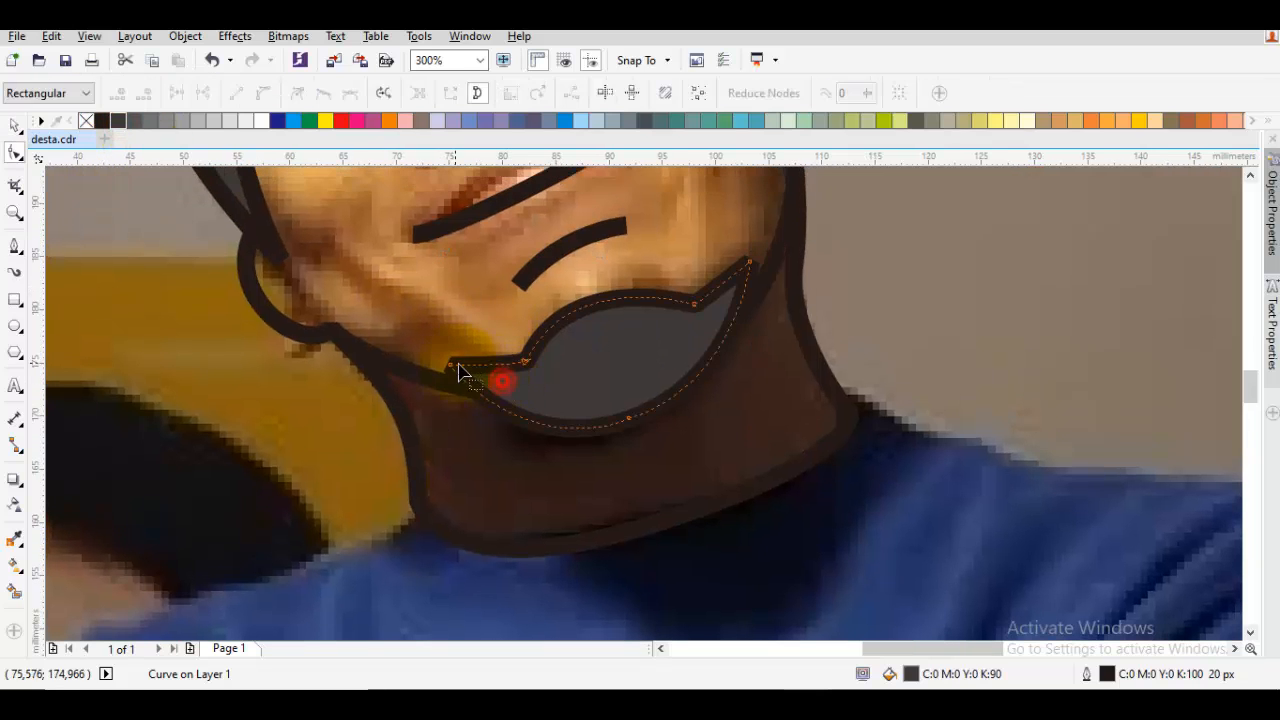
pyautogui.moveTo(449, 367); pyautogui.dragTo(412, 373)
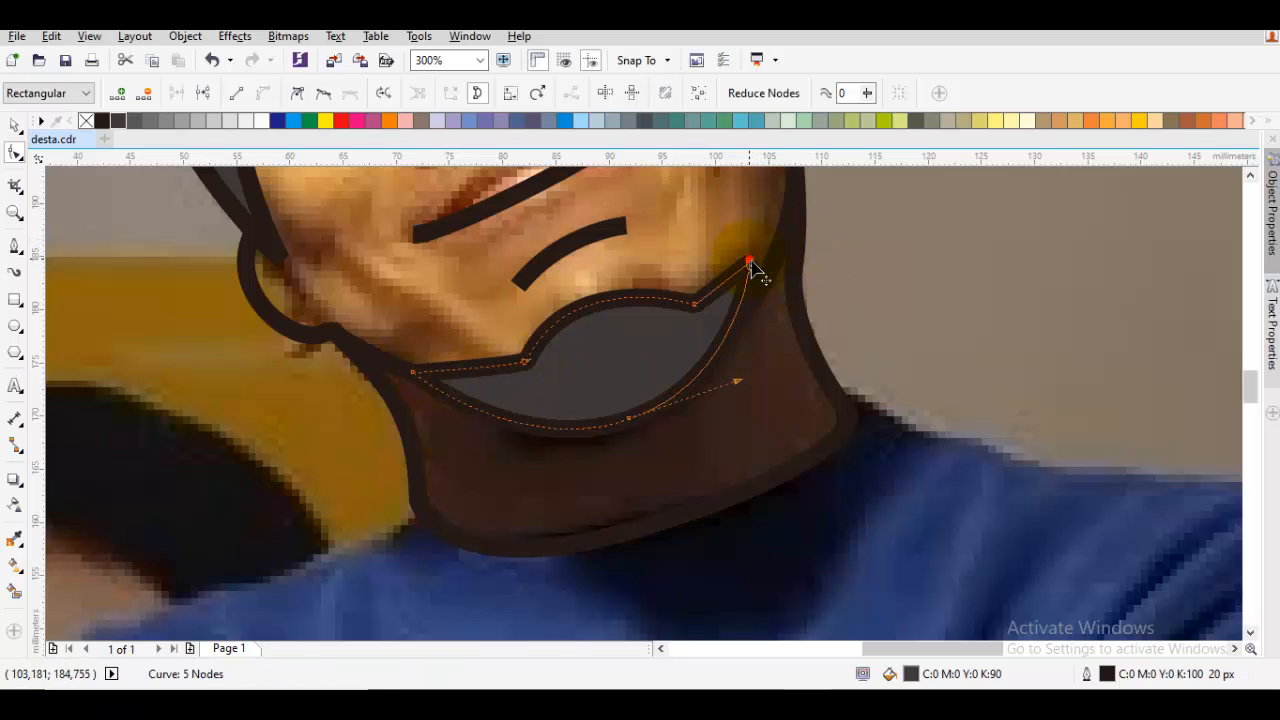
pyautogui.moveTo(752, 268); pyautogui.dragTo(765, 270)
# Move the bottom node of the beard shape slightly upward and delete it to smooth the lower edge
pyautogui.scroll(1, 697, 308)
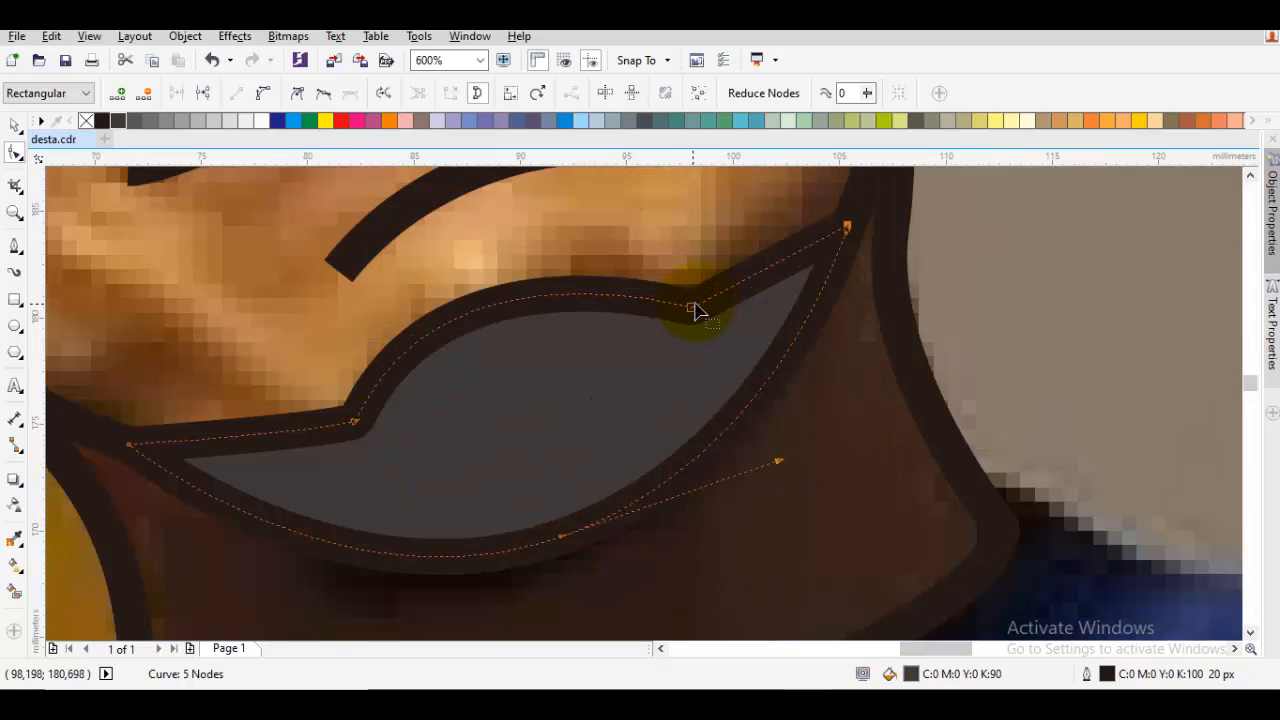
pyautogui.moveTo(560, 537); pyautogui.dragTo(575, 523)
pyautogui.doubleClick(575, 523)
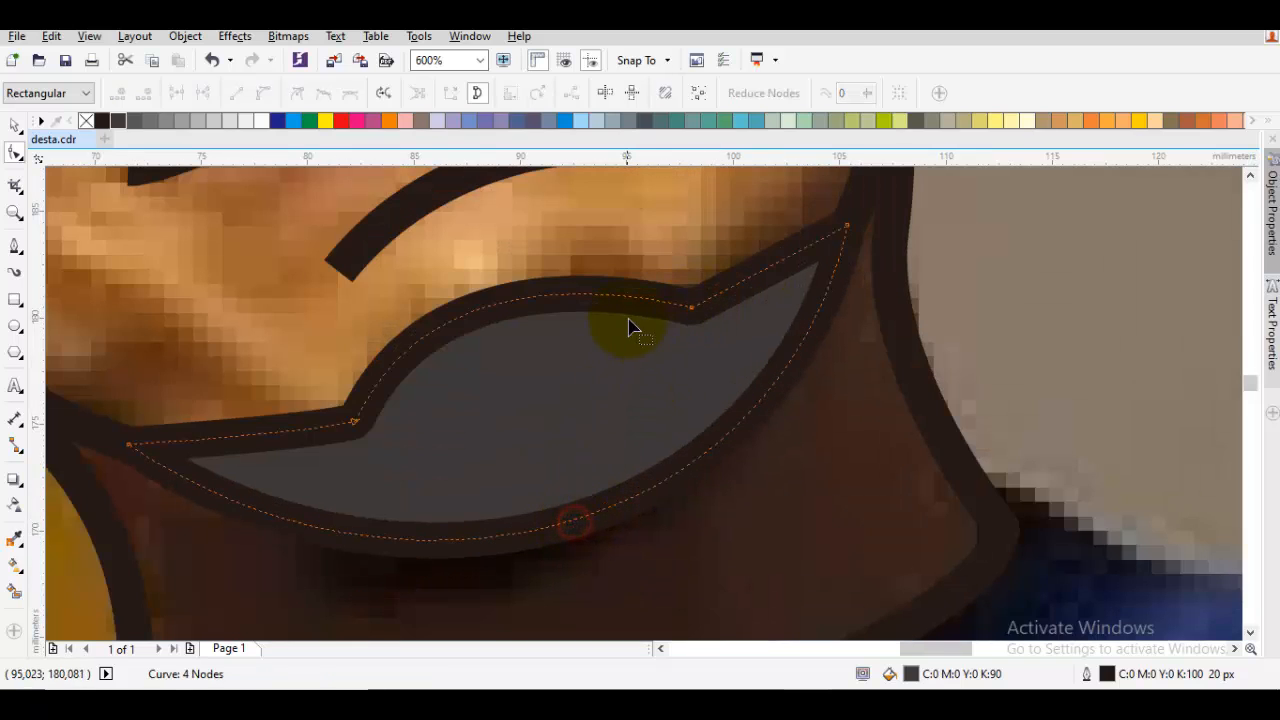
# Convert all the beard's segments to curves and reshape its upper edge by adjusting a node and a curve handle
pyautogui.rightClick(627, 293)
pyautogui.click(712, 402)
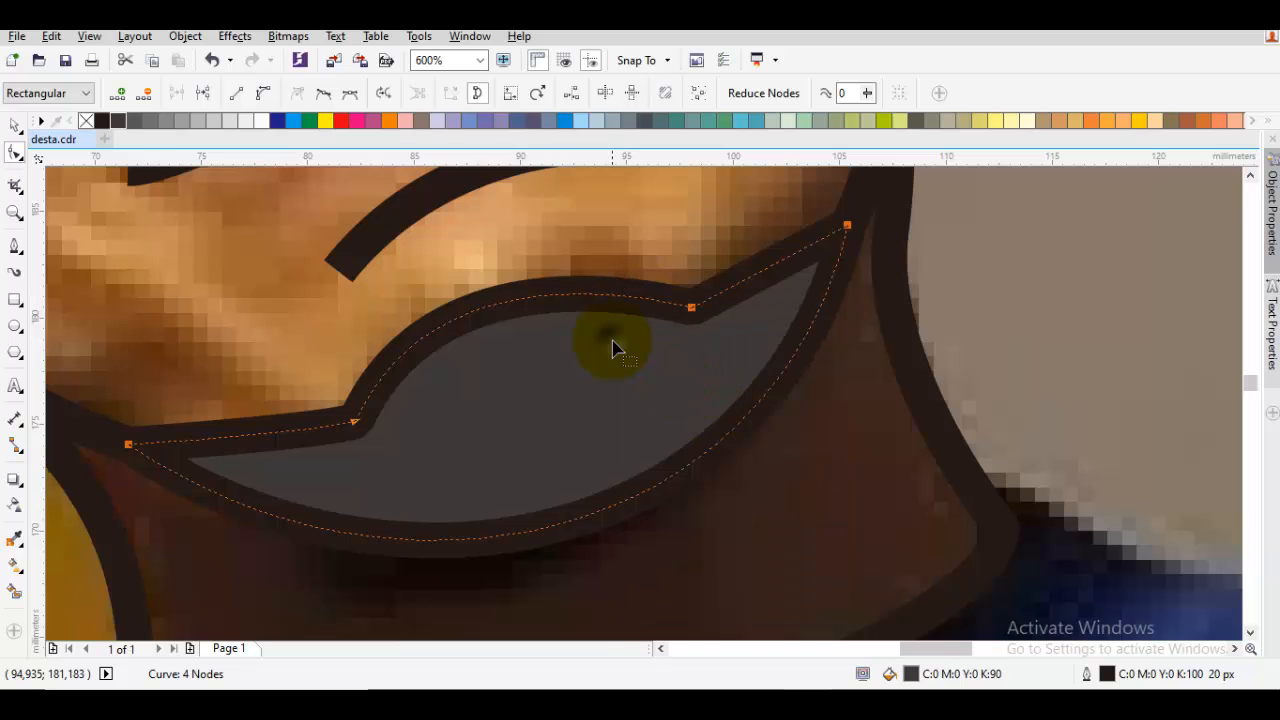
pyautogui.rightClick(617, 340)
pyautogui.click(671, 417)
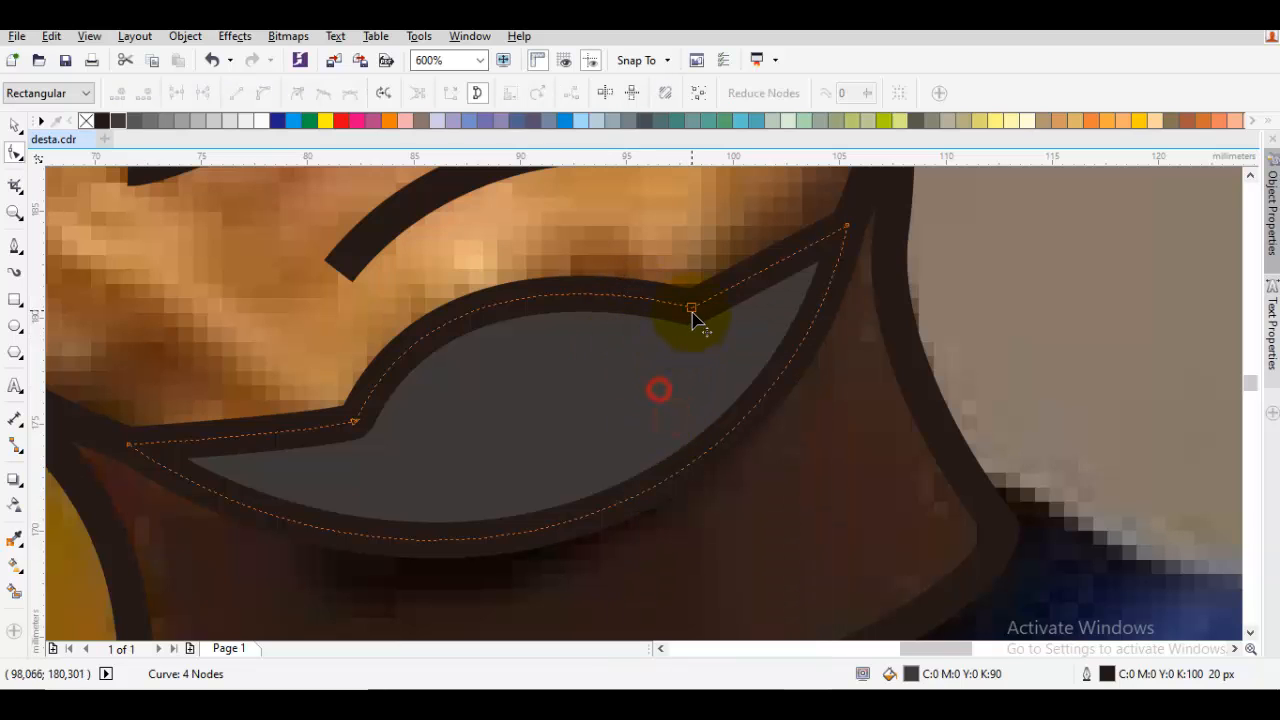
pyautogui.moveTo(693, 322); pyautogui.dragTo(647, 330)
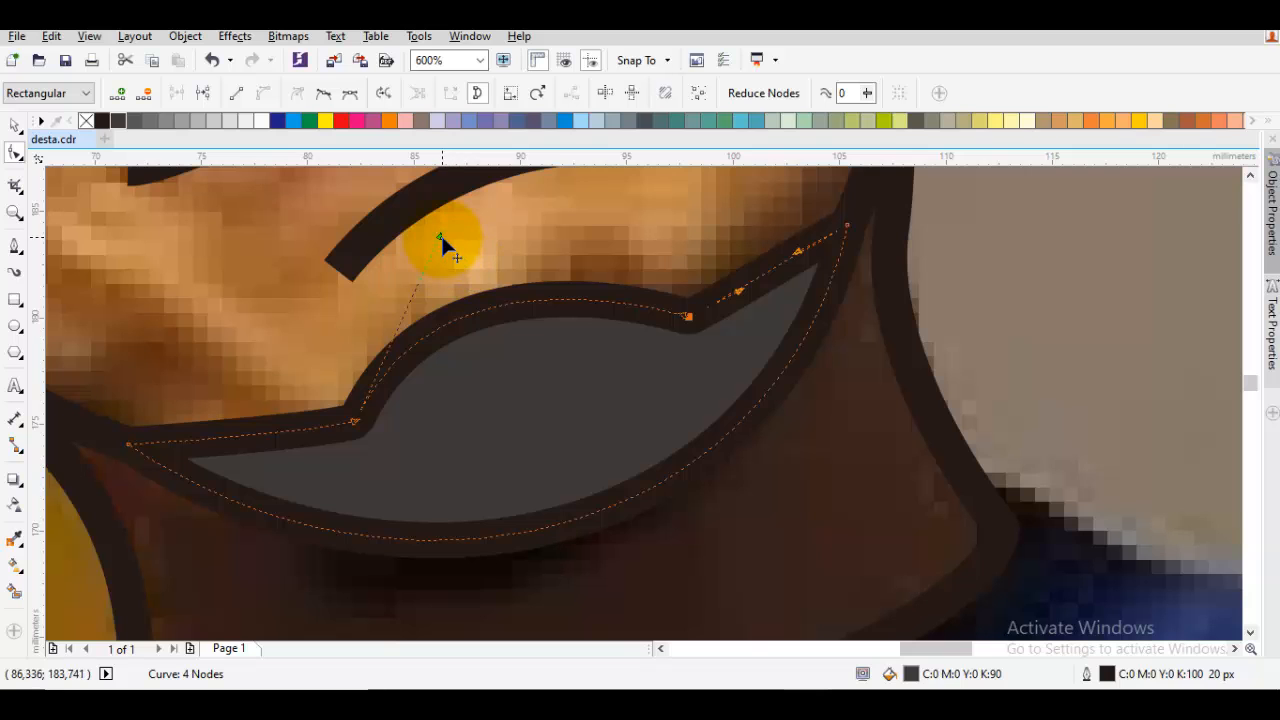
pyautogui.moveTo(442, 235); pyautogui.dragTo(516, 215)
pyautogui.scroll(-1, 492, 272)
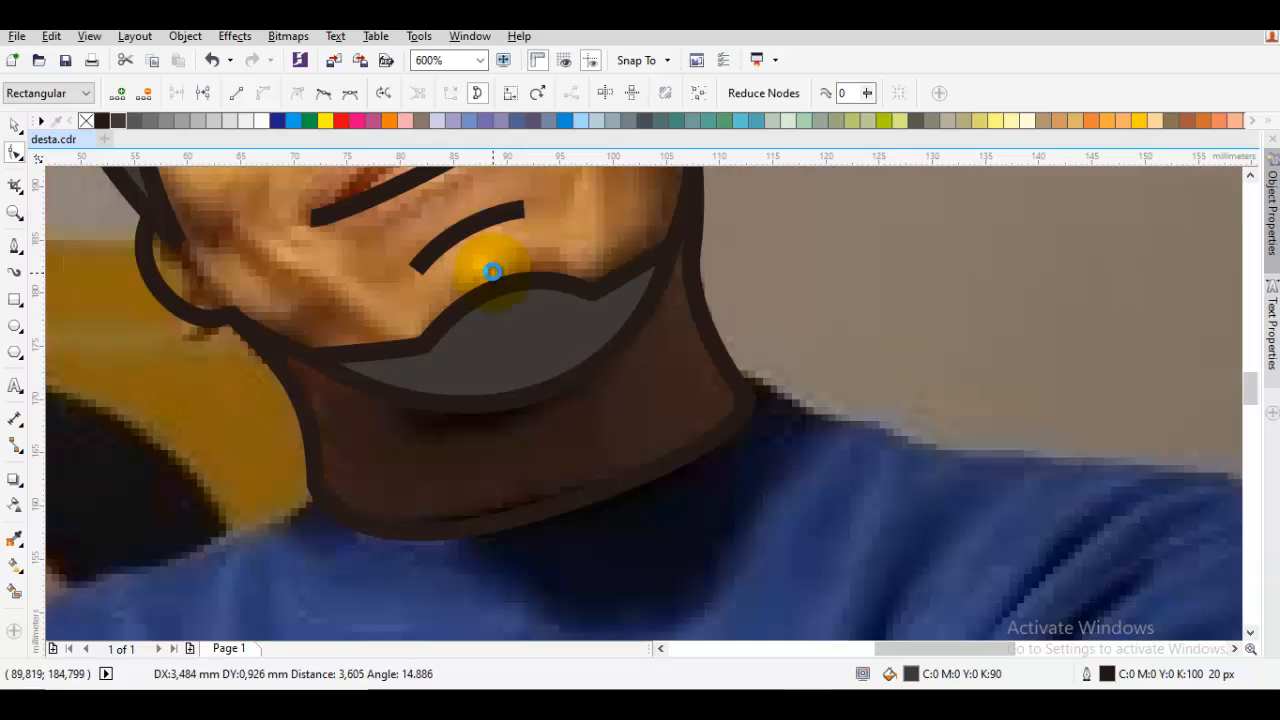
pyautogui.press('space')
pyautogui.press('Escape')
# Fill the face, ear and neck outline with the skin tone C:0 M:20 Y:40 K:0
pyautogui.moveTo(430, 221); pyautogui.dragTo(557, 357)
pyautogui.scroll(-2, 458, 378)
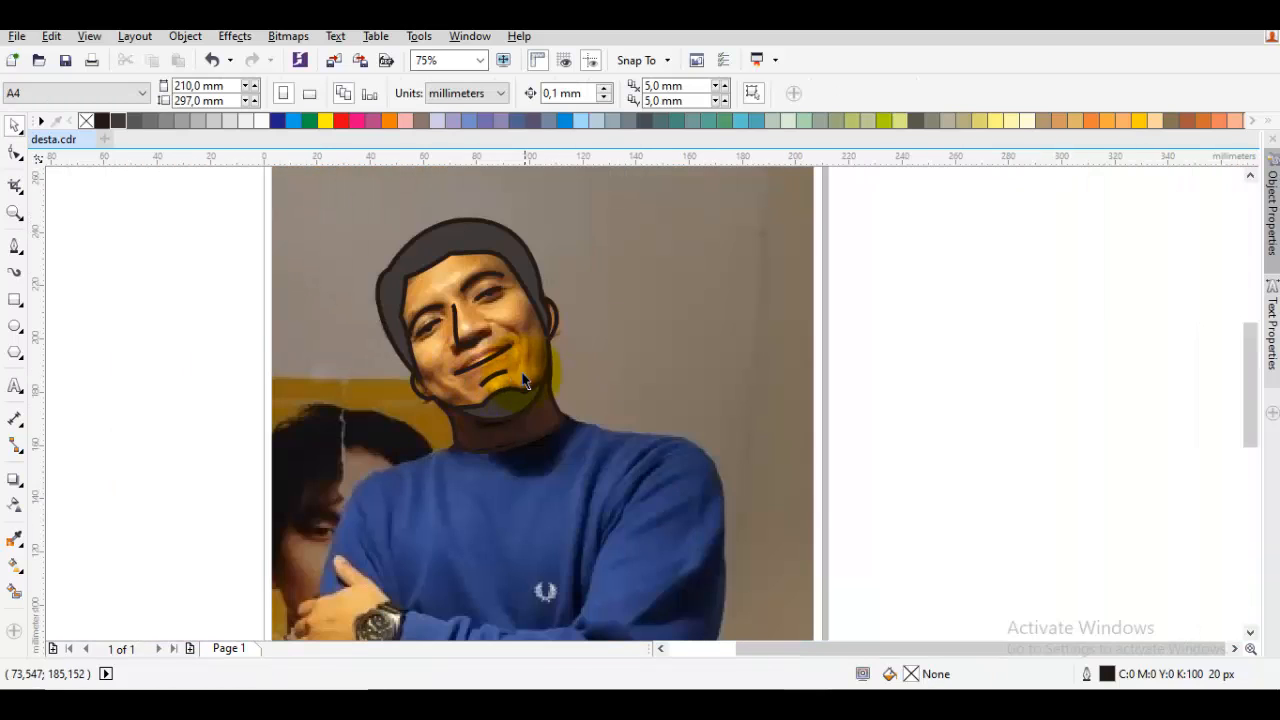
pyautogui.scroll(1, 522, 340)
pyautogui.click(541, 308)
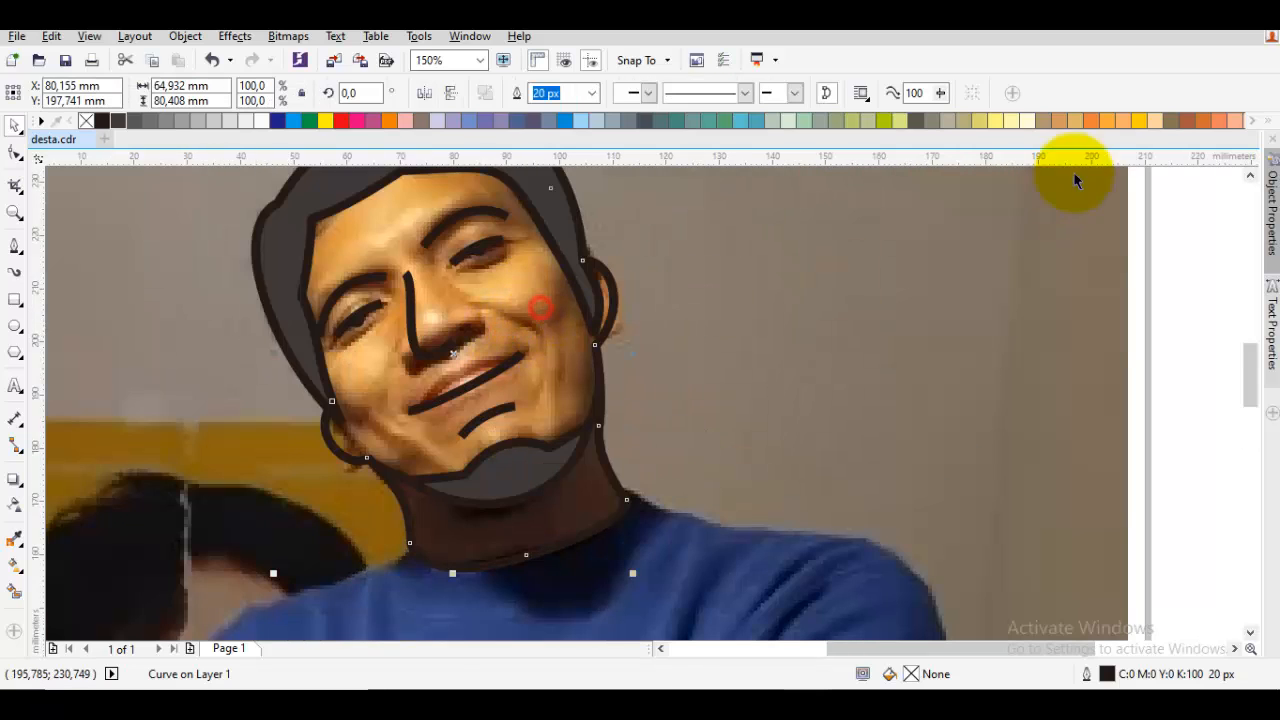
pyautogui.click(1159, 120)
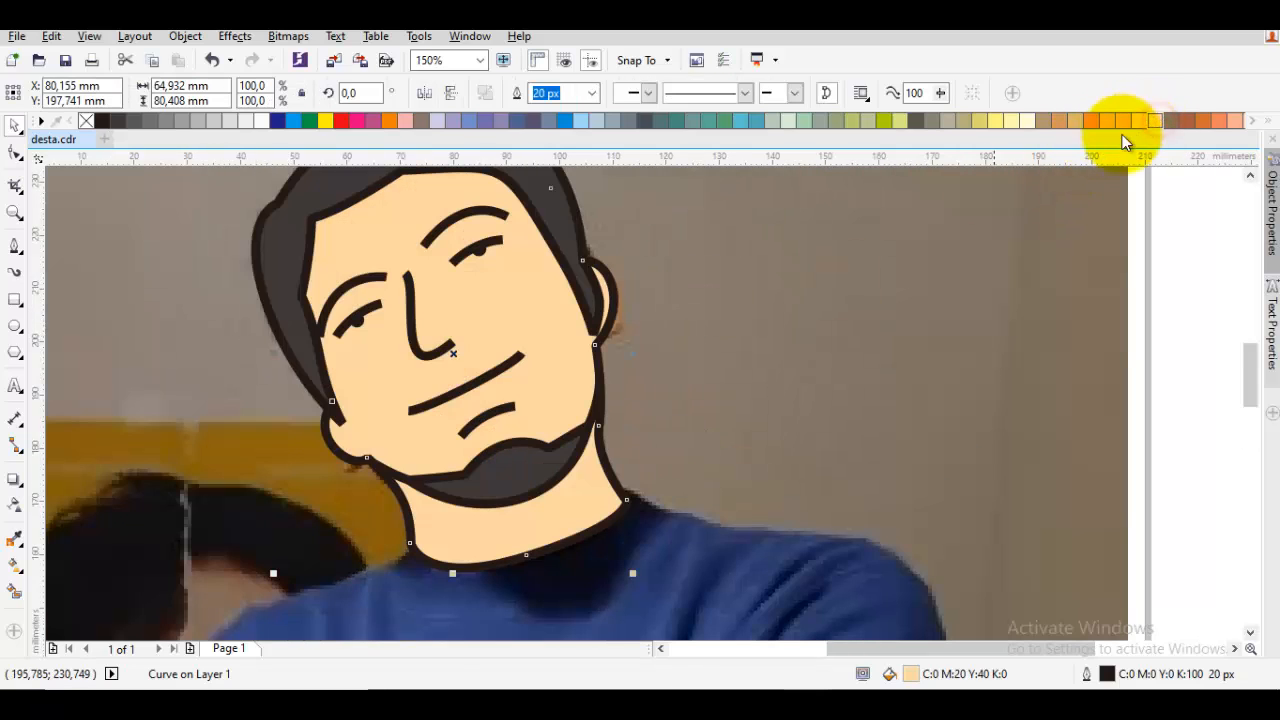
pyautogui.press('Escape')
# Delete the hair shape's outer middle node on the sideburn beside the visible ear
pyautogui.scroll(1, 579, 282)
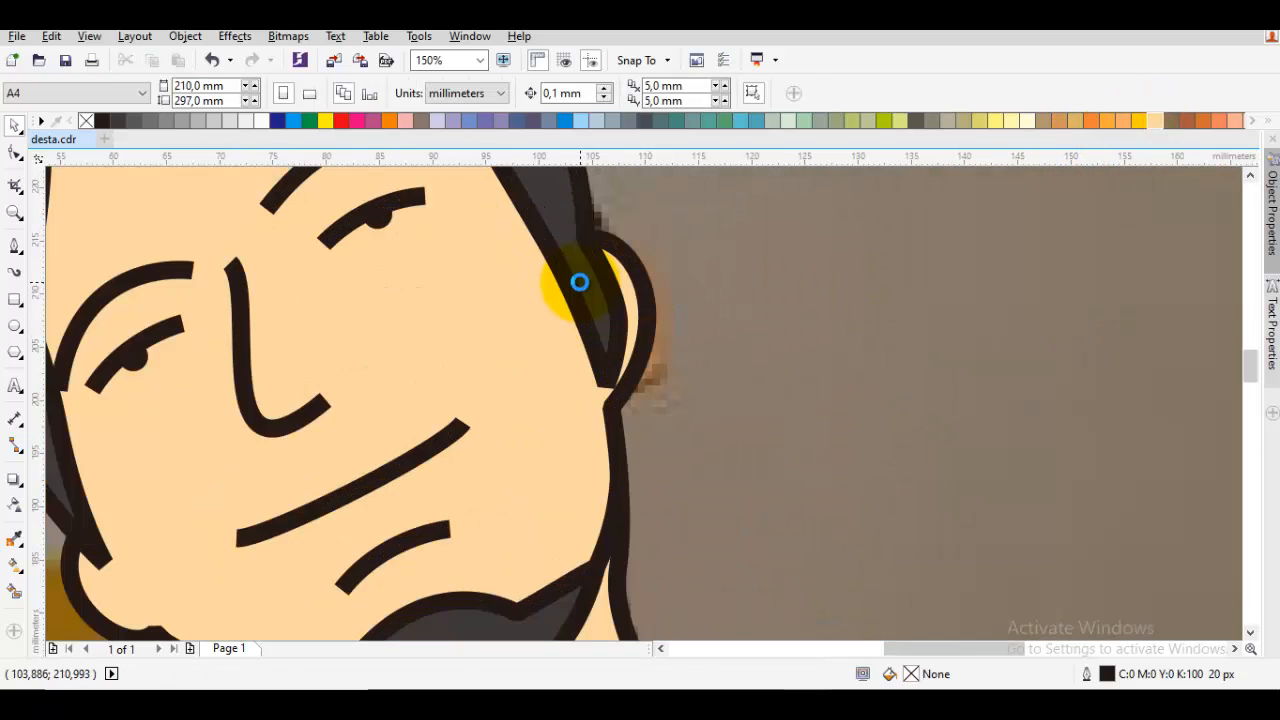
pyautogui.press('F10')
pyautogui.click(607, 333)
pyautogui.click(620, 332)
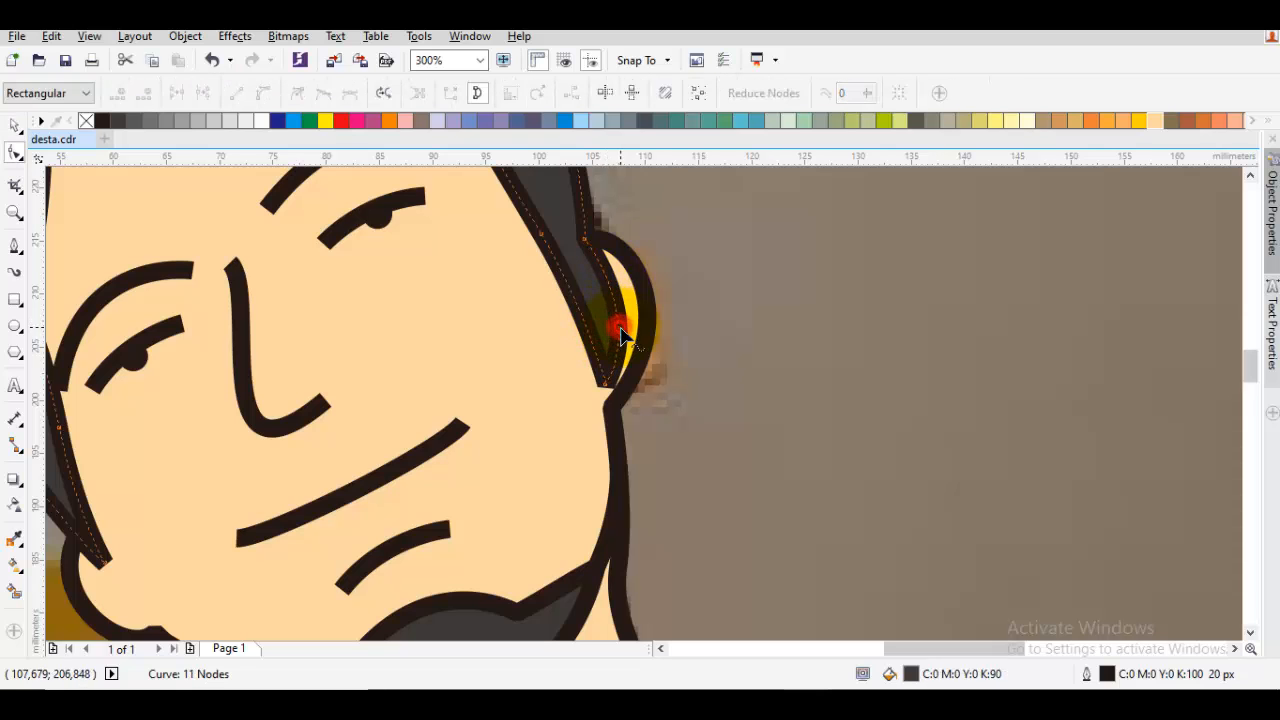
pyautogui.scroll(-1, 597, 272)
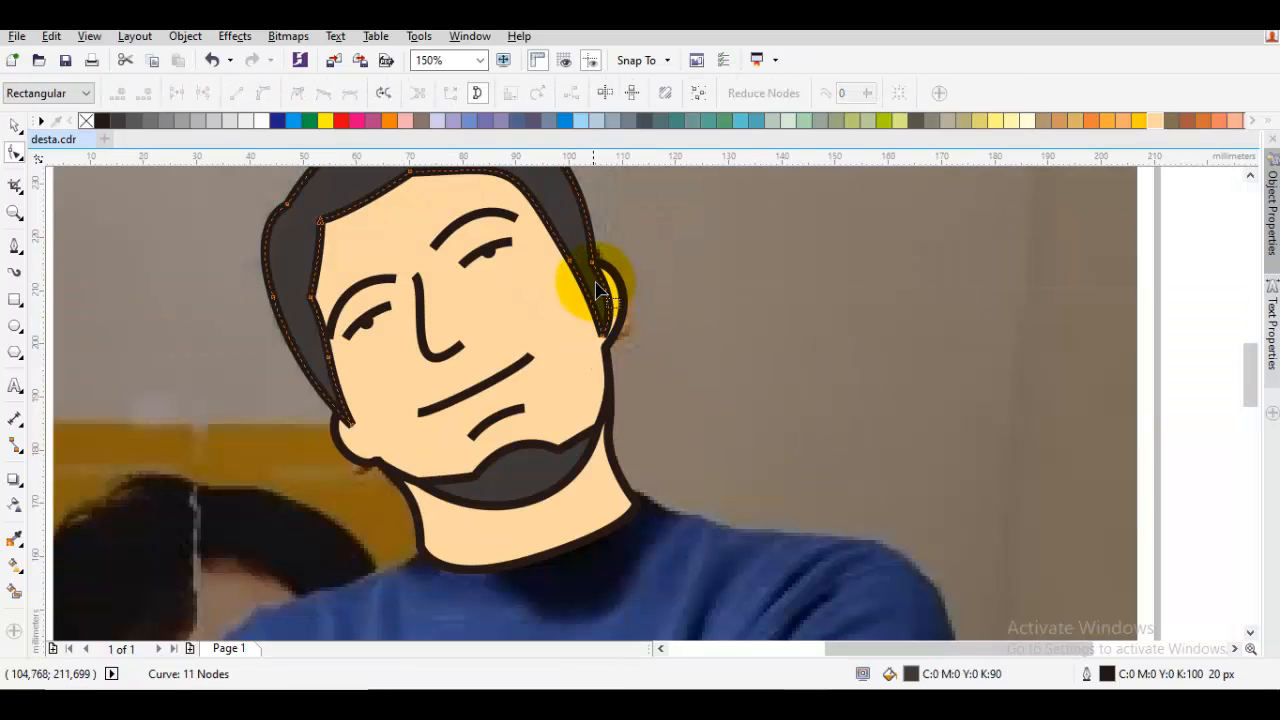
pyautogui.moveTo(593, 281); pyautogui.dragTo(680, 338)
pyautogui.press('space')
pyautogui.press('Escape')
pyautogui.moveTo(643, 452); pyautogui.dragTo(688, 410)
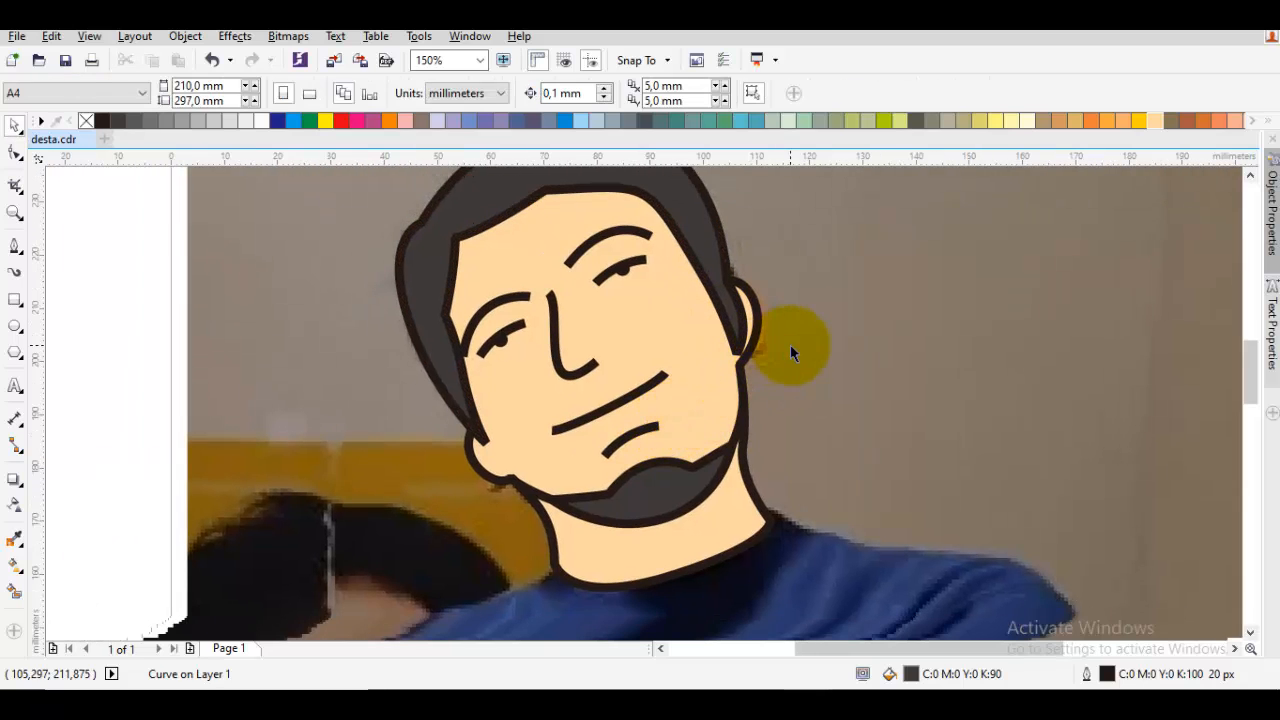
# Remove the fill from the face, ear and neck outline
pyautogui.click(684, 308)
pyautogui.scroll(1, 477, 462)
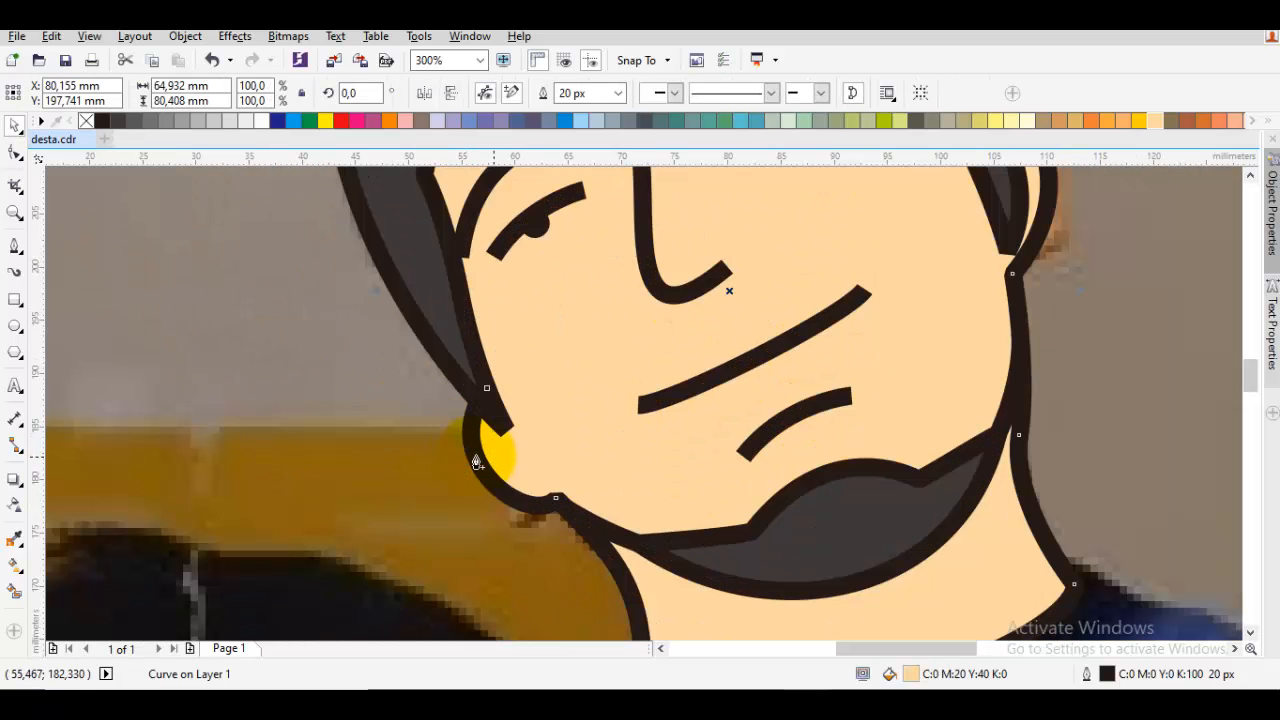
pyautogui.press('F5')
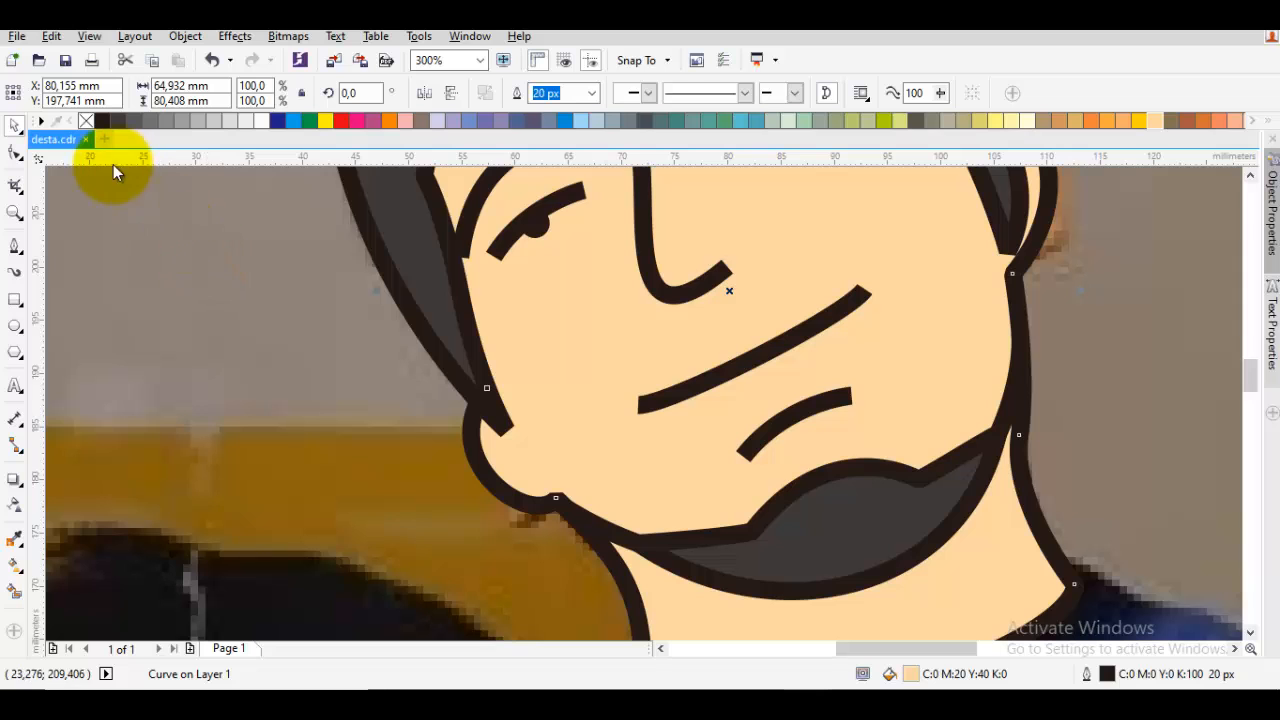
pyautogui.click(85, 127)
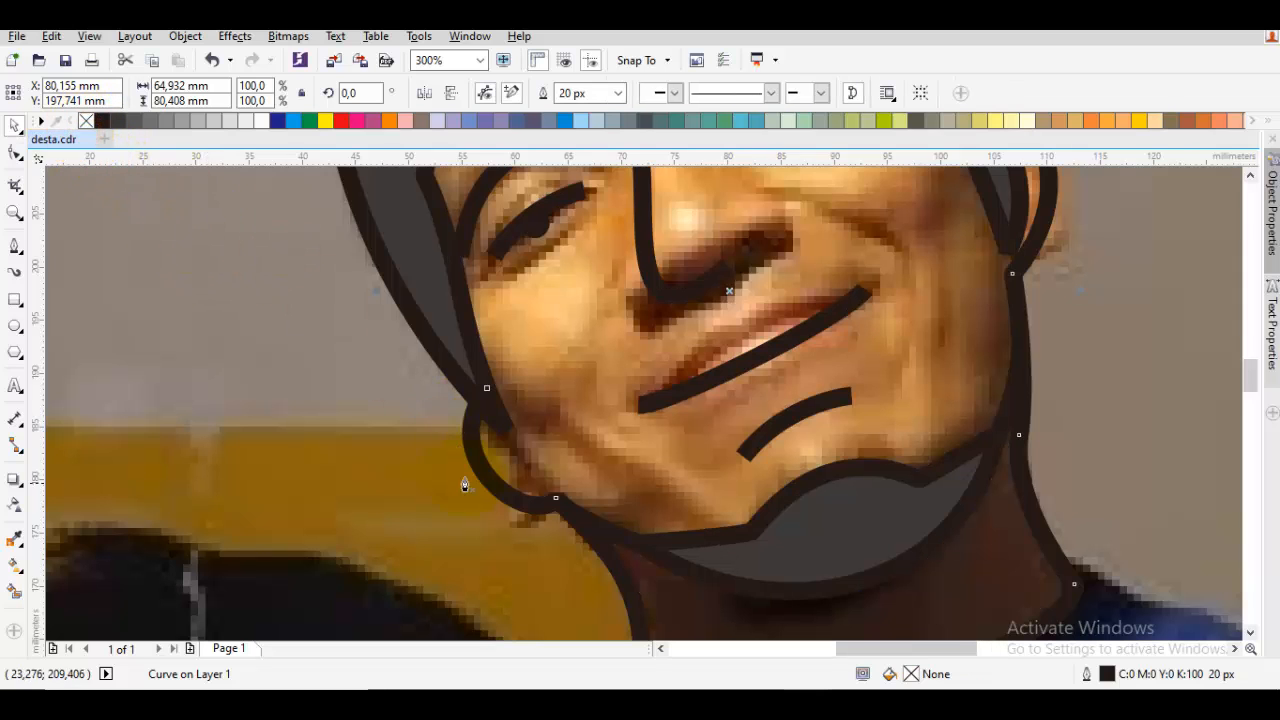
# Draw a short curved inner fold line inside the partly hidden ear with the Pen tool
pyautogui.scroll(1, 513, 477)
pyautogui.moveTo(581, 477); pyautogui.dragTo(490, 464)
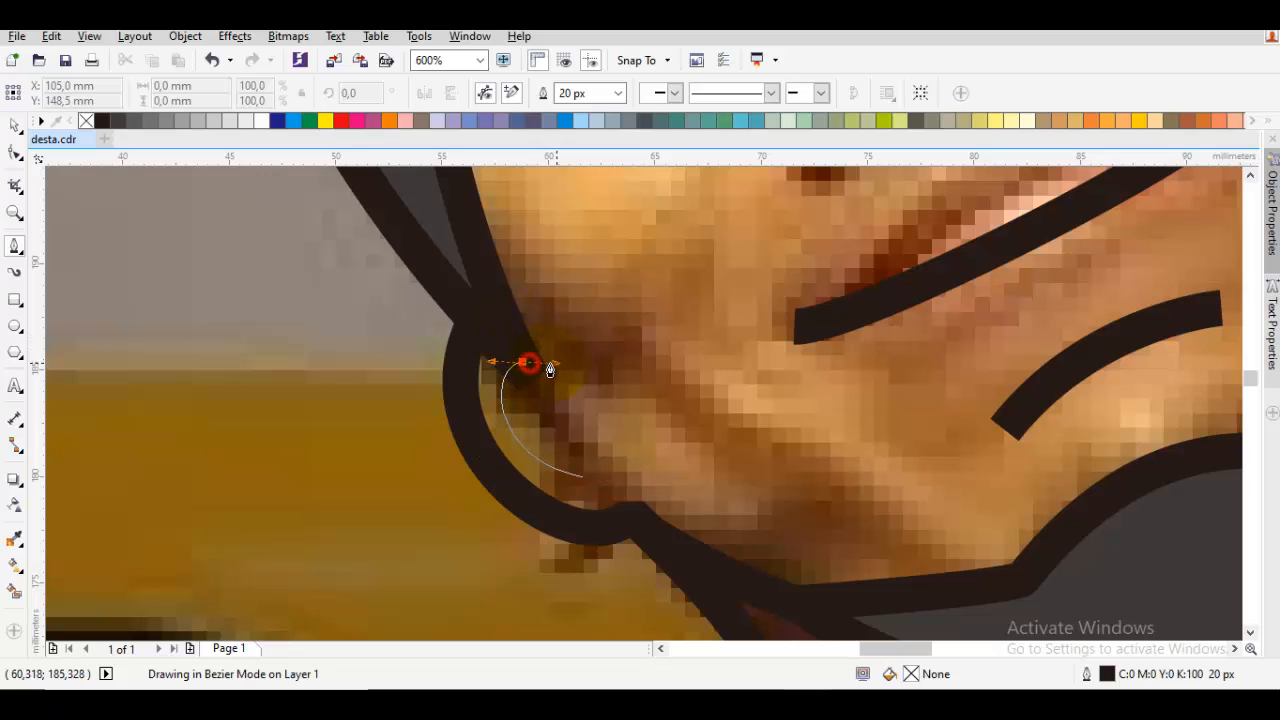
pyautogui.moveTo(558, 357); pyautogui.dragTo(560, 349)
pyautogui.press('space')
pyautogui.scroll(-1, 560, 349)
pyautogui.press('Escape')
# Shorten the hair's sideburn beside the visible ear by moving its tip node upward and inward
pyautogui.moveTo(1001, 320); pyautogui.dragTo(626, 460)
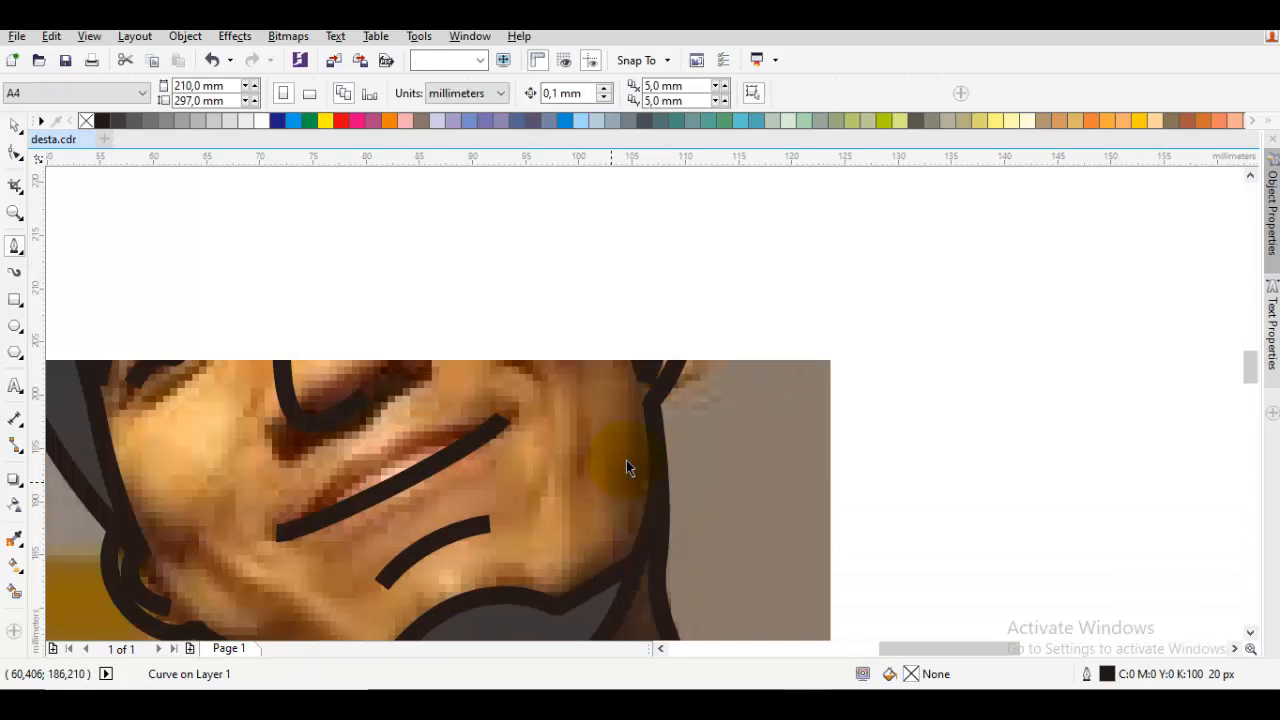
pyautogui.moveTo(642, 331); pyautogui.dragTo(636, 382)
pyautogui.scroll(1, 658, 381)
pyautogui.press('space')
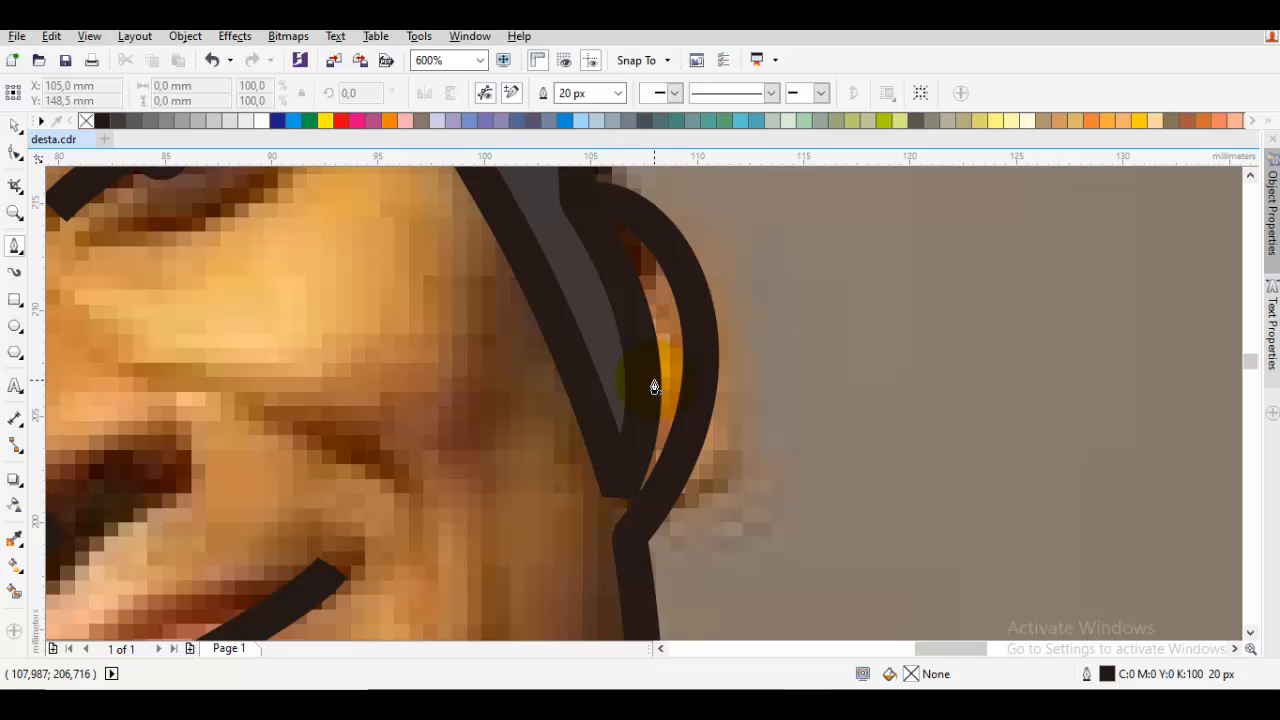
pyautogui.press('space')
pyautogui.doubleClick(645, 383)
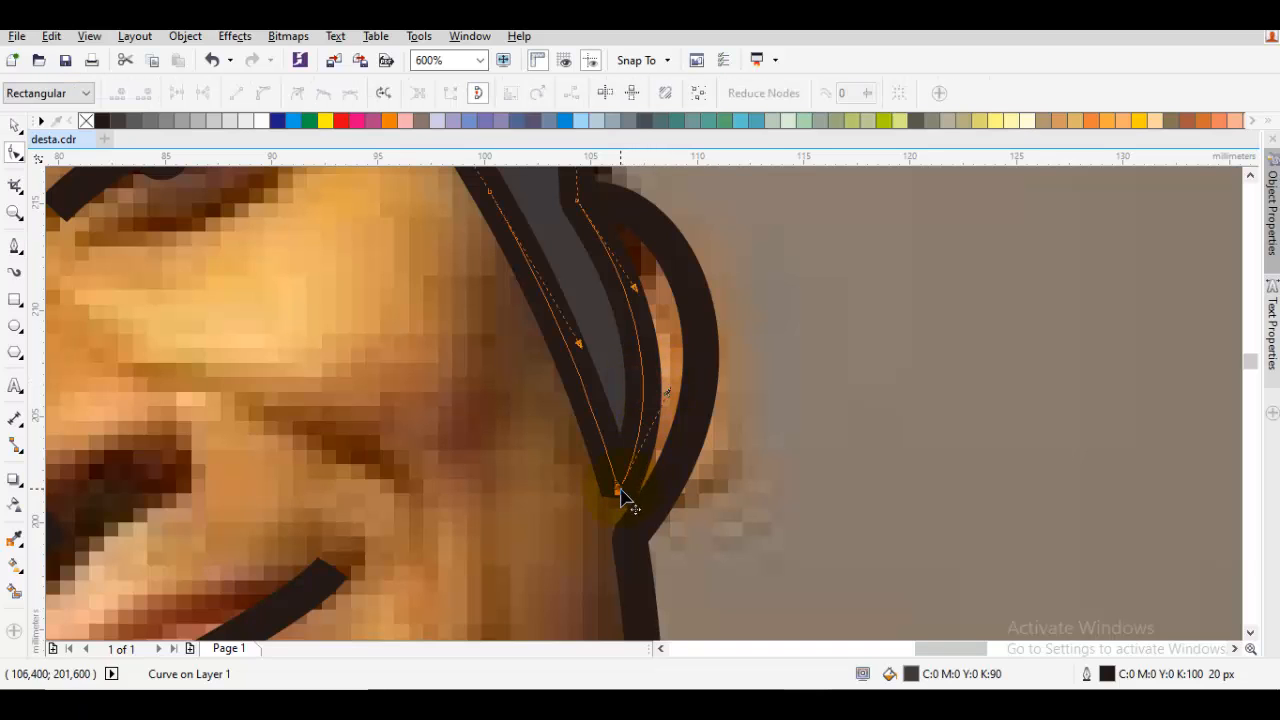
pyautogui.moveTo(619, 490); pyautogui.dragTo(614, 440)
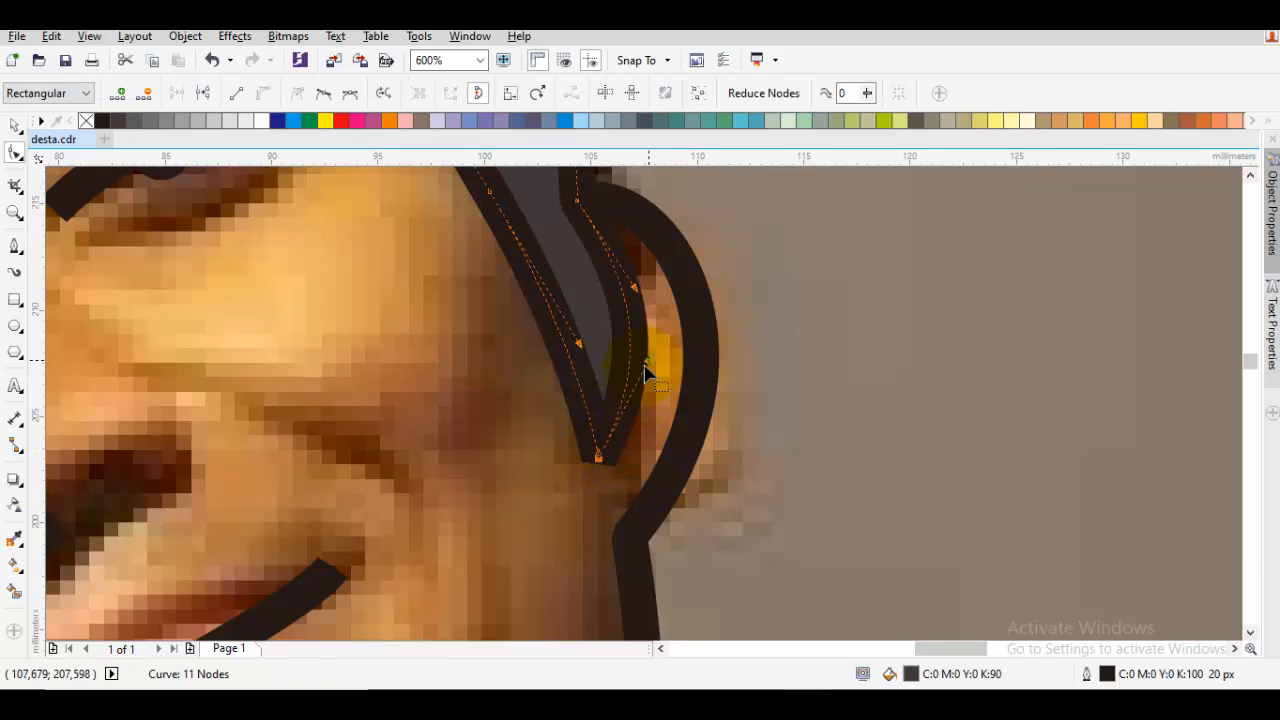
# Draw a curved inner fold line about 2.3 by 5.8 mm inside the fully visible ear with the Pen tool
pyautogui.moveTo(648, 372)
pyautogui.mouseDown()
pyautogui.moveTo(626, 398)
pyautogui.moveTo(693, 381)
pyautogui.mouseUp()
pyautogui.press('space')
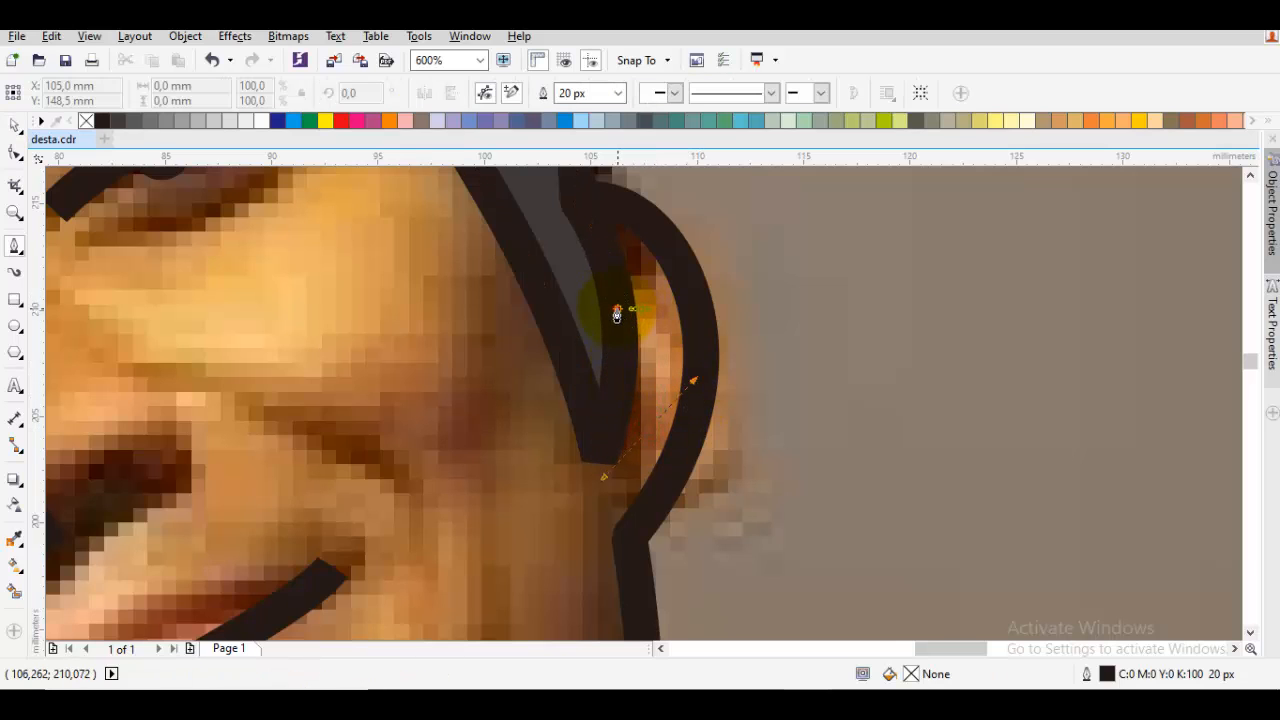
pyautogui.moveTo(593, 333); pyautogui.dragTo(593, 332)
pyautogui.press('space')
pyautogui.scroll(-2, 606, 345)
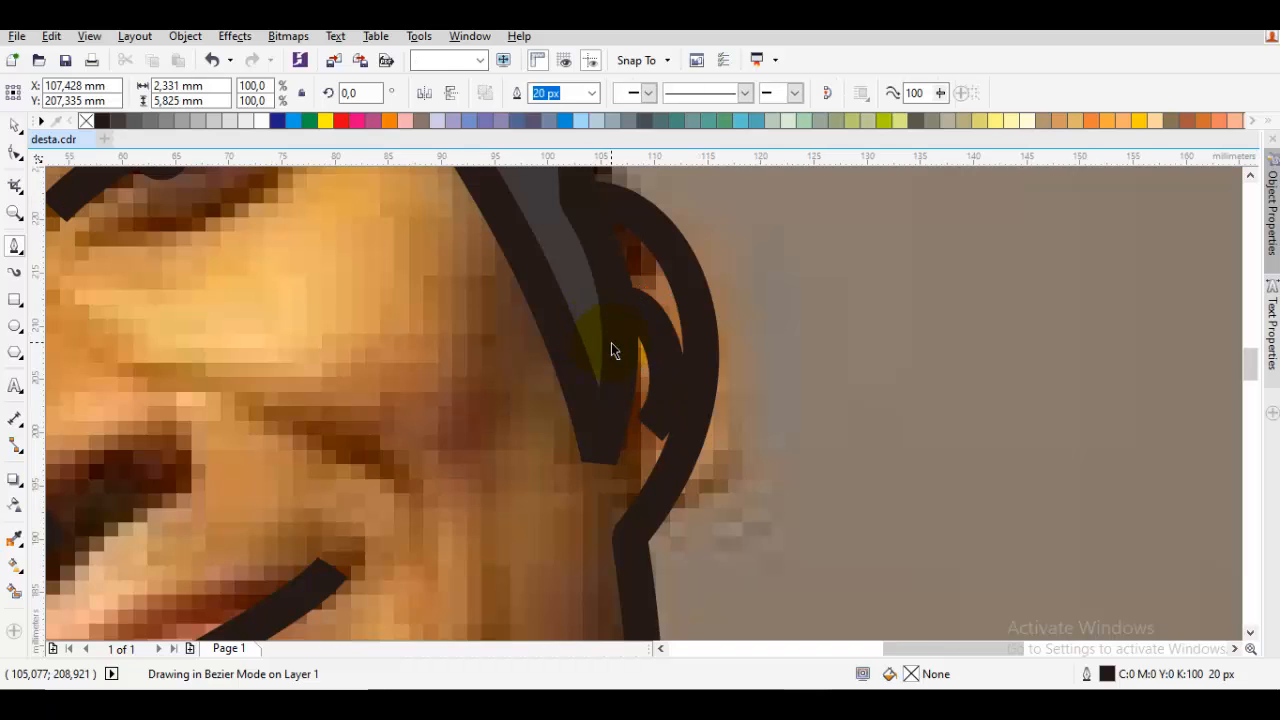
# Draw a curved cheek crease about 9.7 by 4.5 mm between the nose and the fully visible ear
pyautogui.scroll(1, 464, 370)
pyautogui.scroll(1, 558, 374)
pyautogui.moveTo(501, 338); pyautogui.dragTo(623, 360)
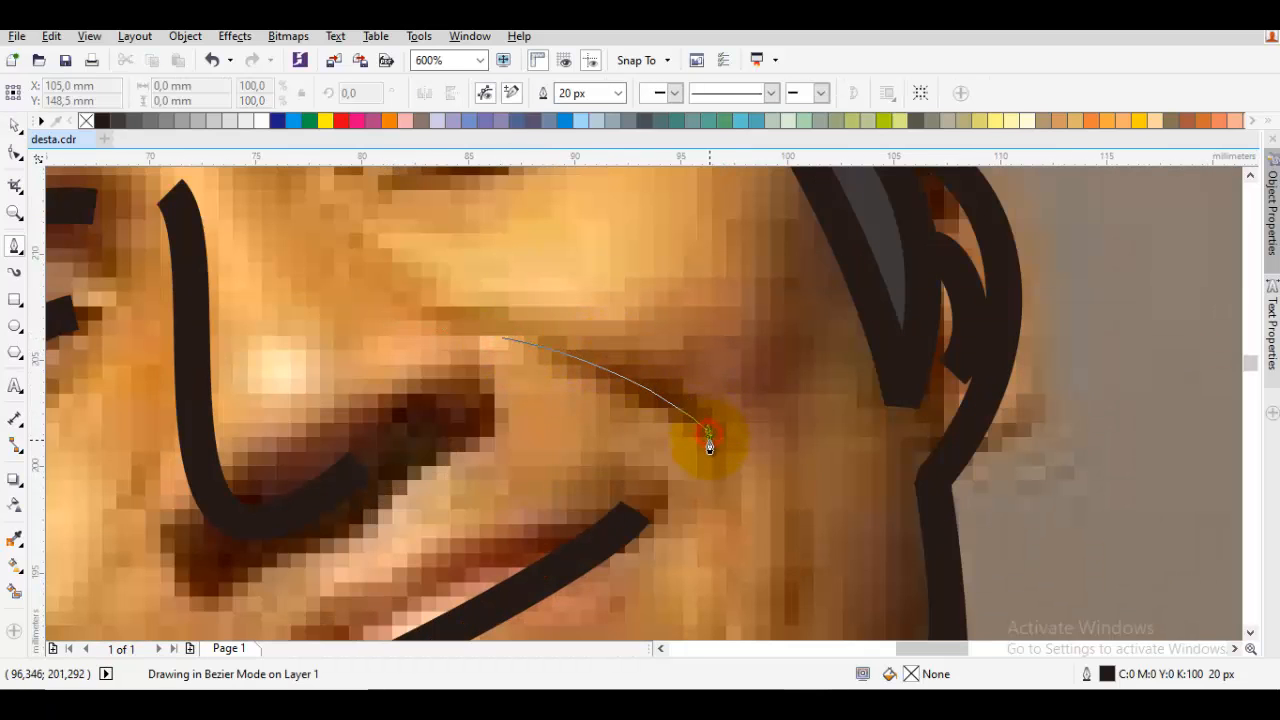
pyautogui.click(709, 432)
pyautogui.press('space')
# Draw a short curved crease on the other cheek, running from beside the nostril down past the mouth corner
pyautogui.moveTo(487, 480); pyautogui.dragTo(793, 293)
pyautogui.press('space')
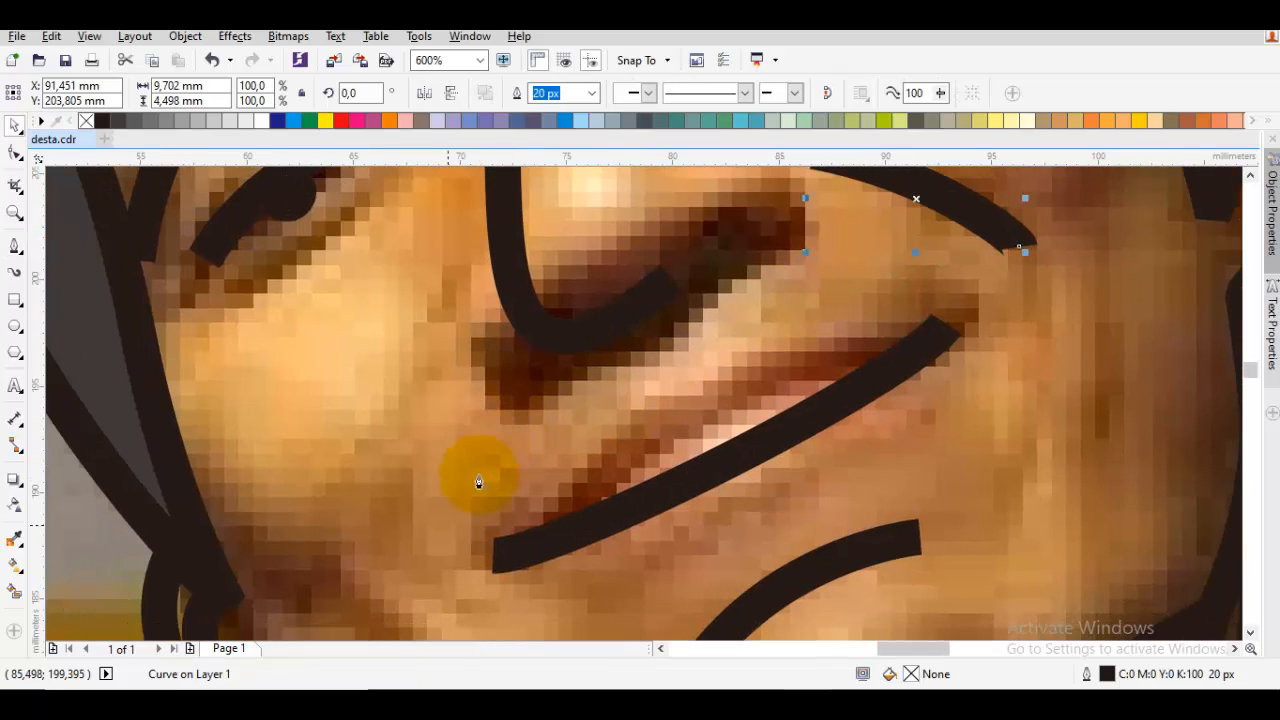
pyautogui.moveTo(420, 548); pyautogui.dragTo(409, 497)
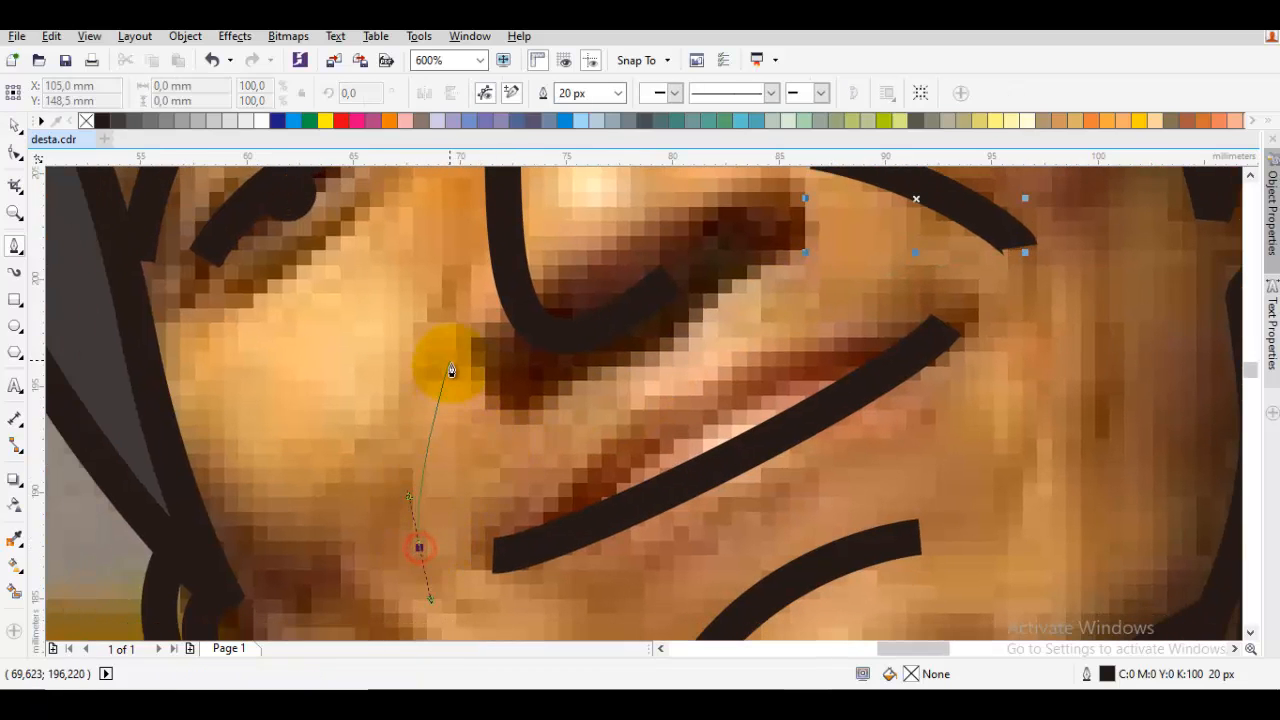
pyautogui.click(437, 358)
pyautogui.press('space')
pyautogui.scroll(-2, 437, 358)
pyautogui.click(445, 355)
# Fill the face, ear and neck outline with light skin tone C:0 M:24 Y:28 K:0
pyautogui.moveTo(471, 278); pyautogui.dragTo(446, 362)
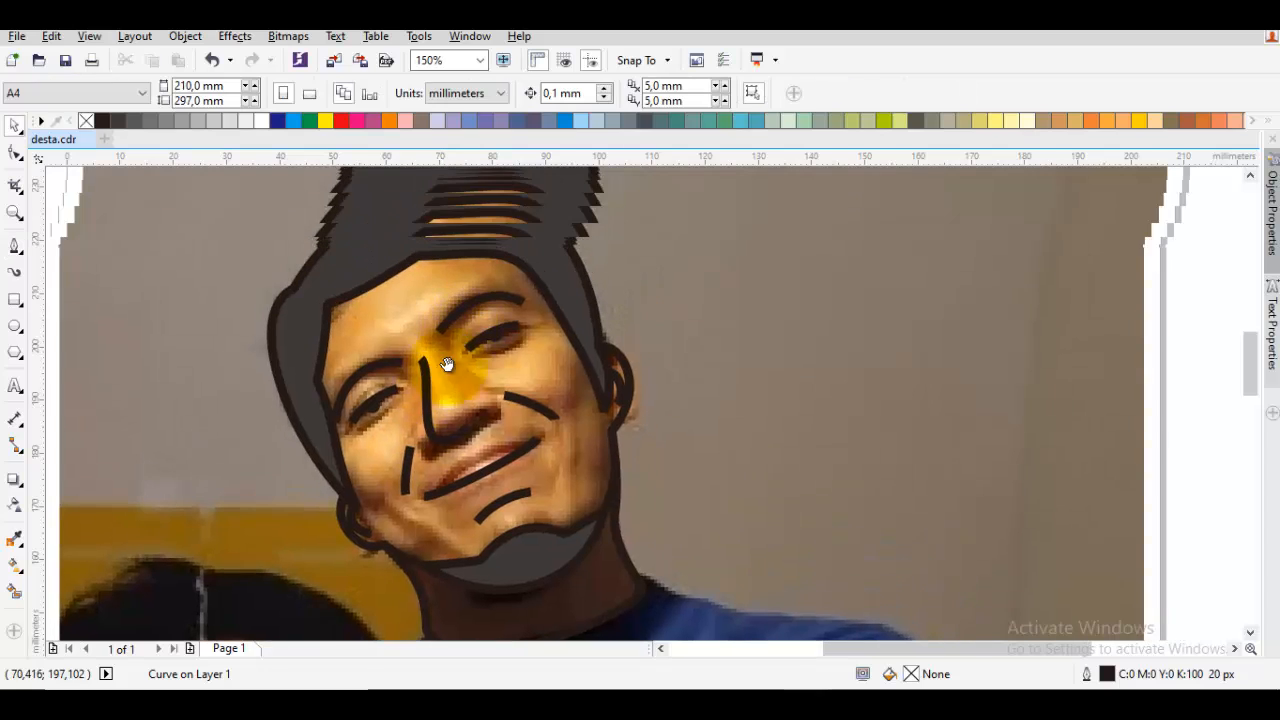
pyautogui.click(533, 365)
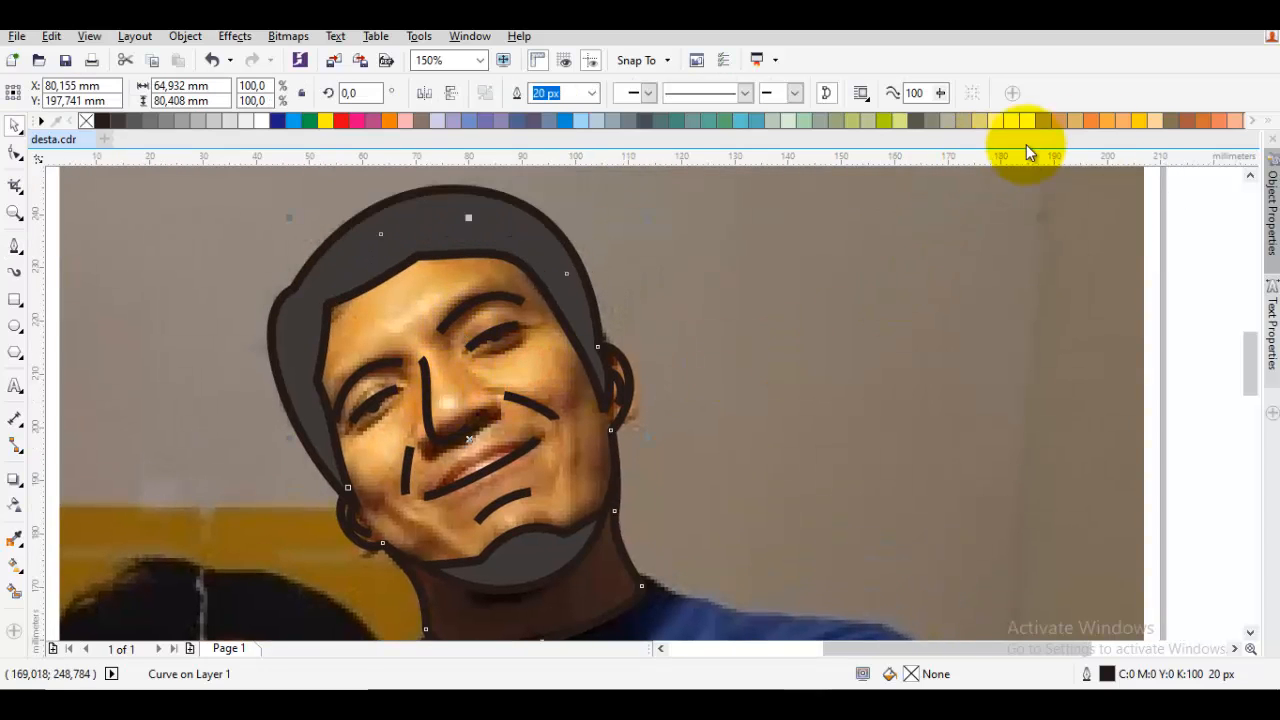
pyautogui.click(1158, 118)
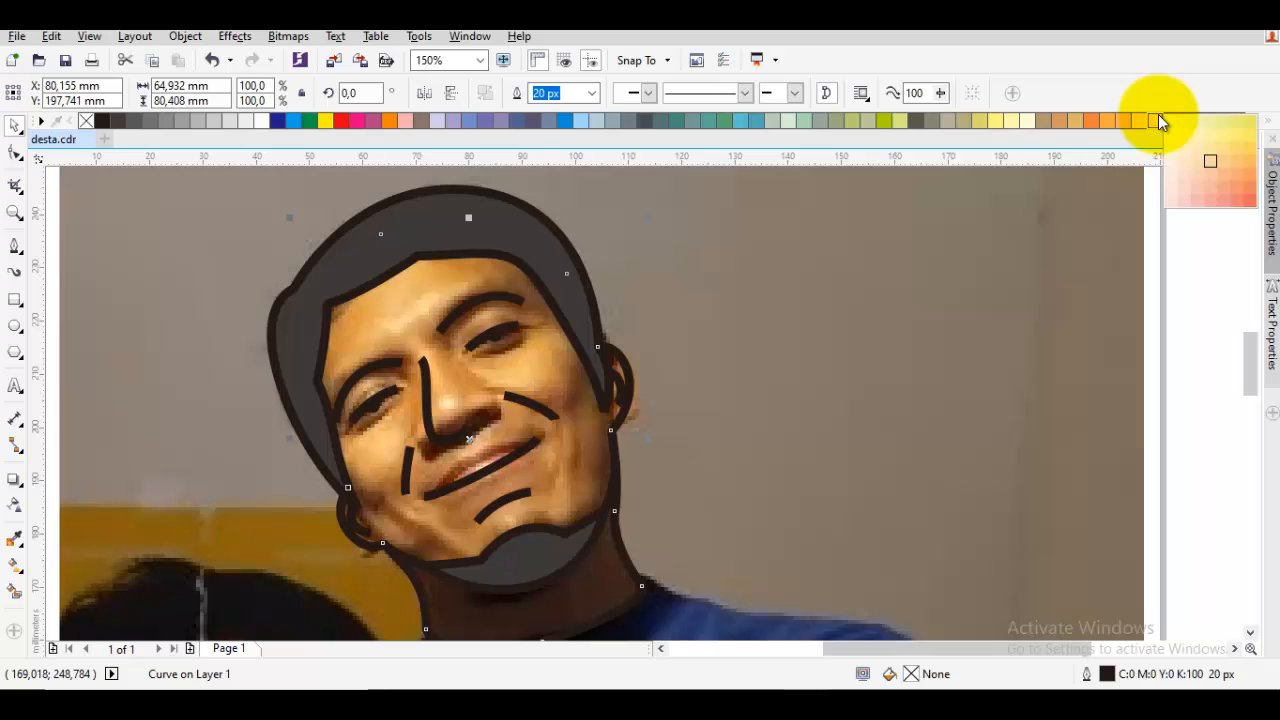
pyautogui.click(1196, 174)
pyautogui.scroll(-2, 687, 407)
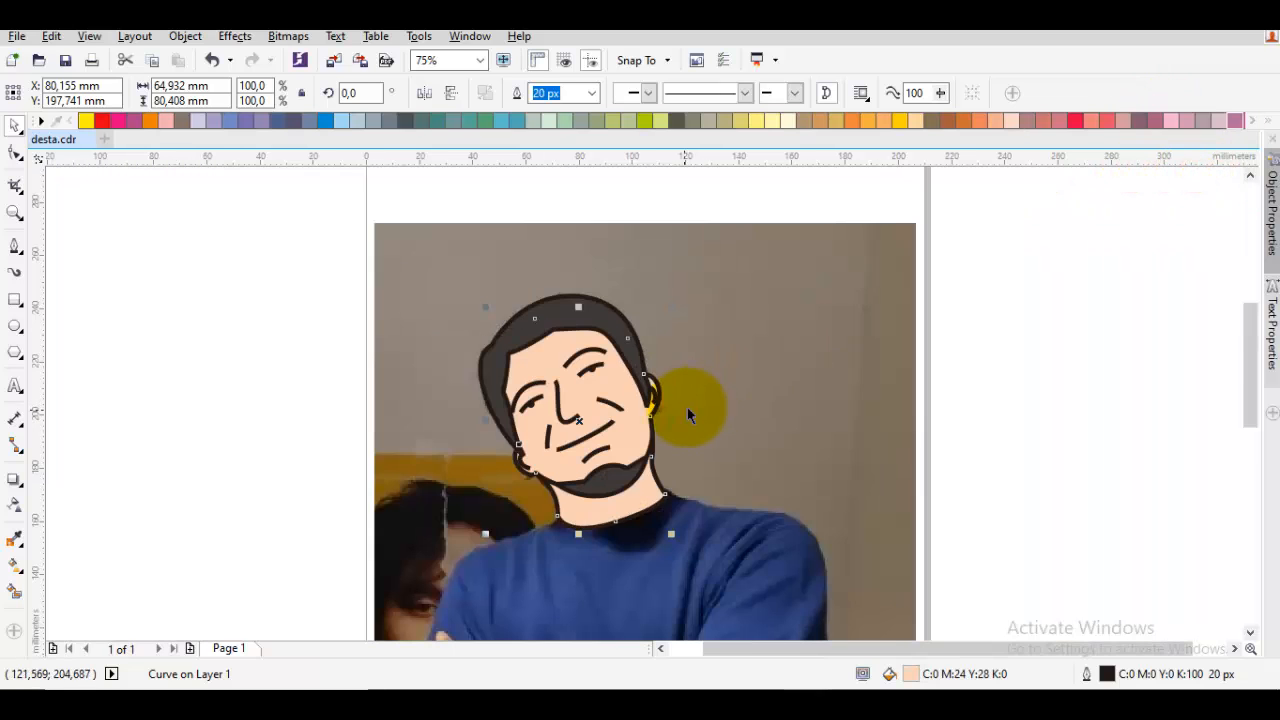
pyautogui.click(1046, 417)
# Delete both cheek crease lines beside the nose and mouth
pyautogui.scroll(2, 483, 408)
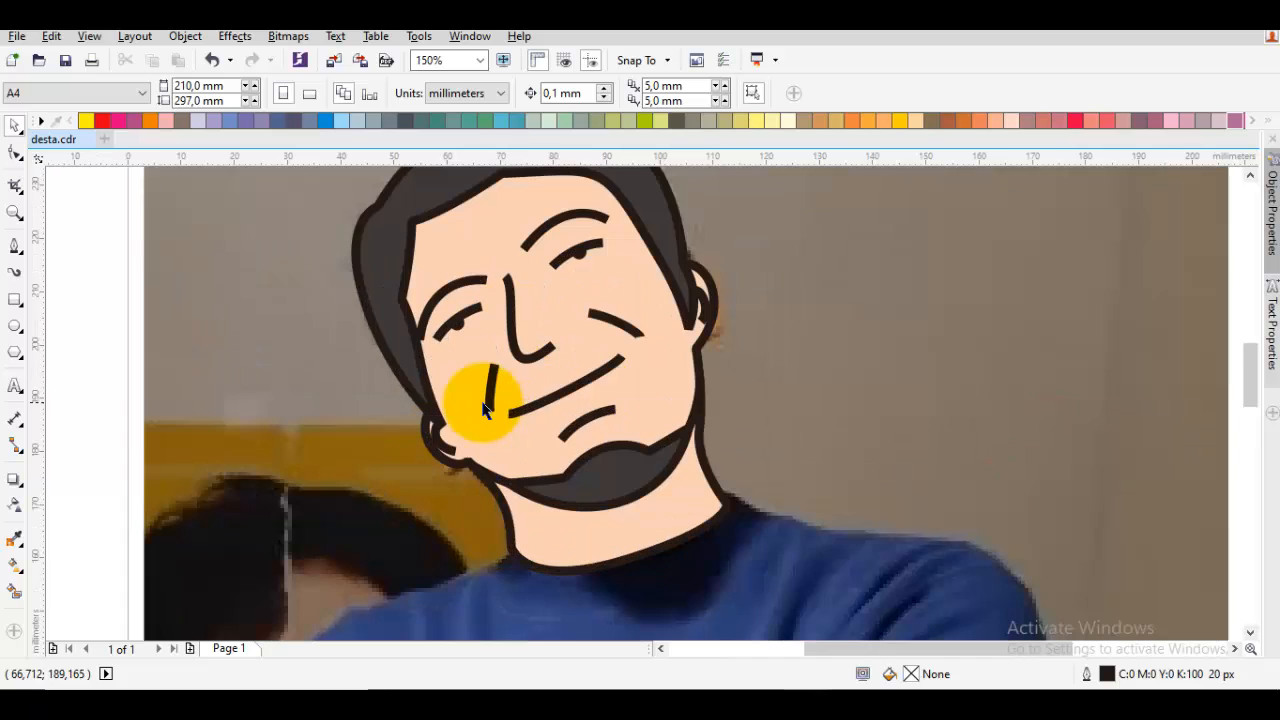
pyautogui.click(628, 340)
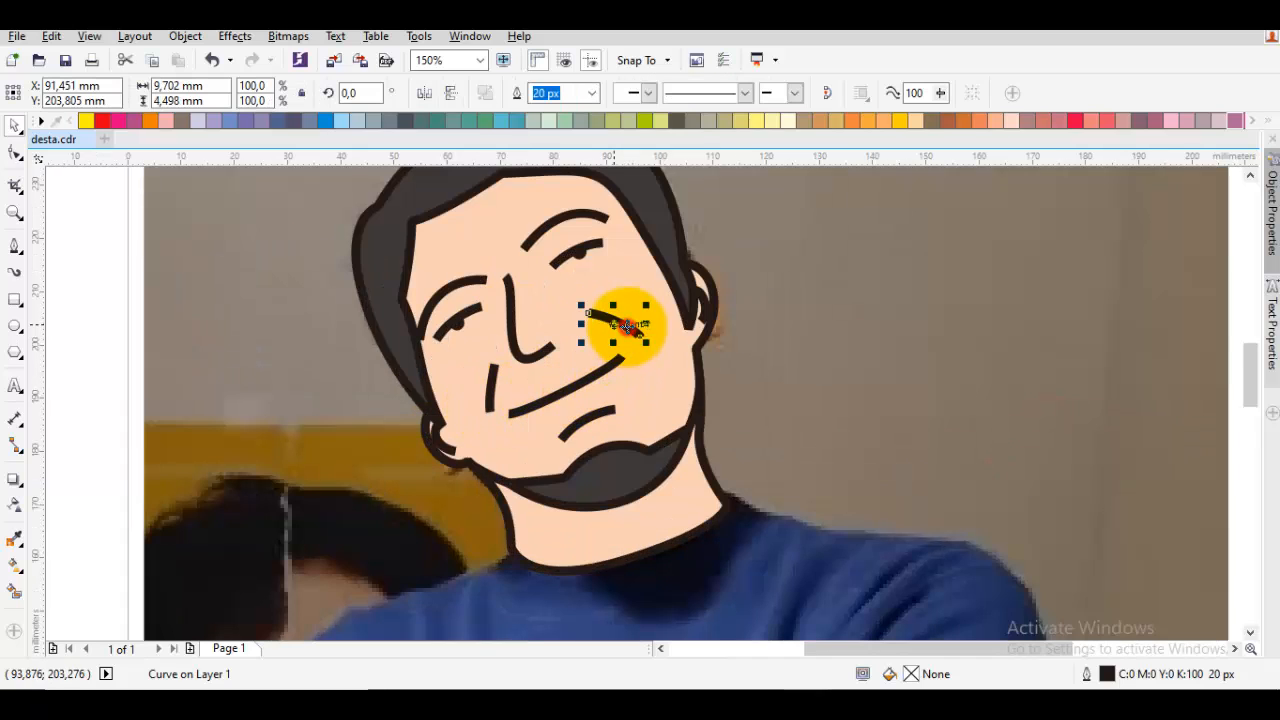
pyautogui.keyDown('shift'); pyautogui.click(487, 393); pyautogui.keyUp('shift')
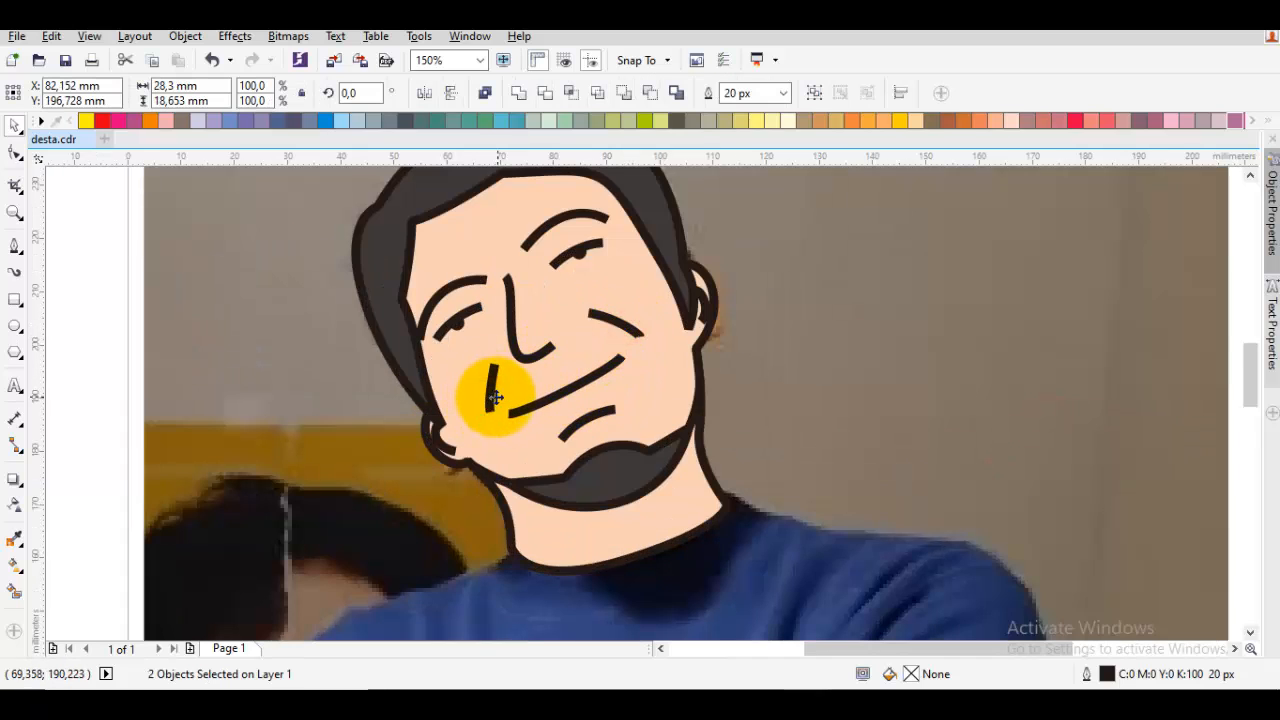
pyautogui.press('Delete')
pyautogui.scroll(-2, 540, 378)
# Extend the mouth line's upper end node slightly up and outward, and adjust its handle to curve the smile
pyautogui.scroll(2, 610, 373)
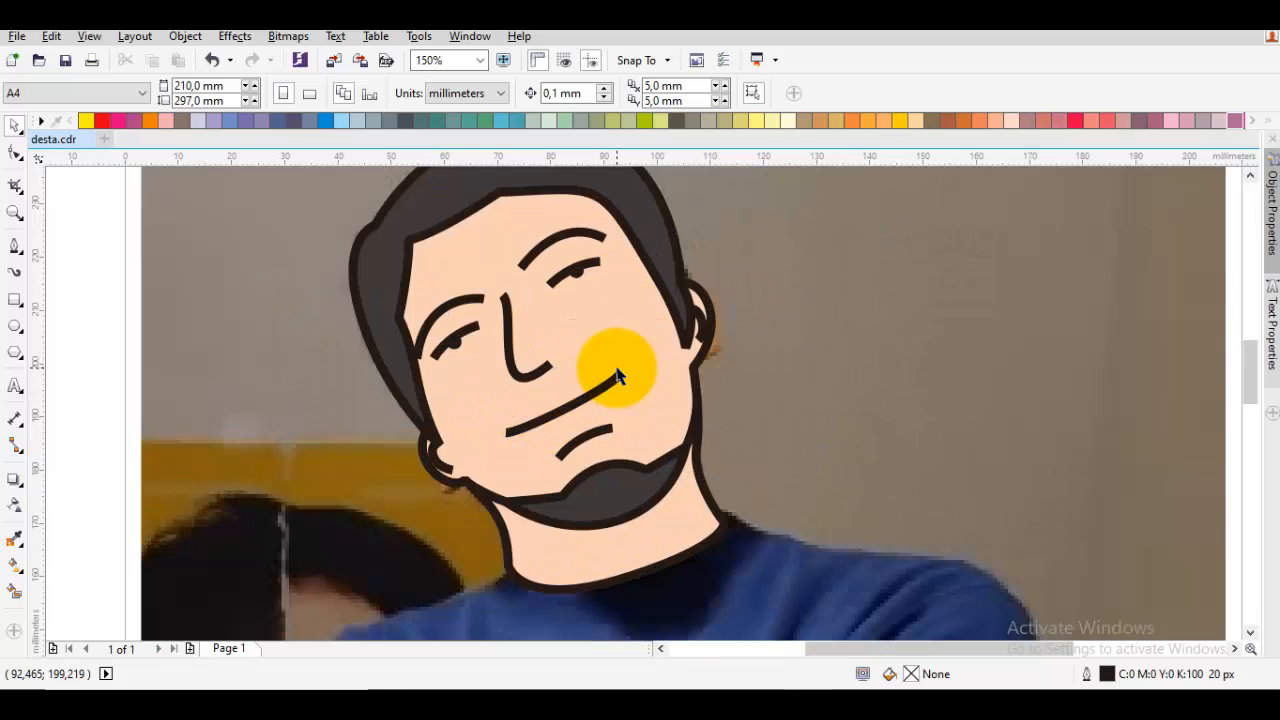
pyautogui.press('F10')
pyautogui.scroll(3, 618, 378)
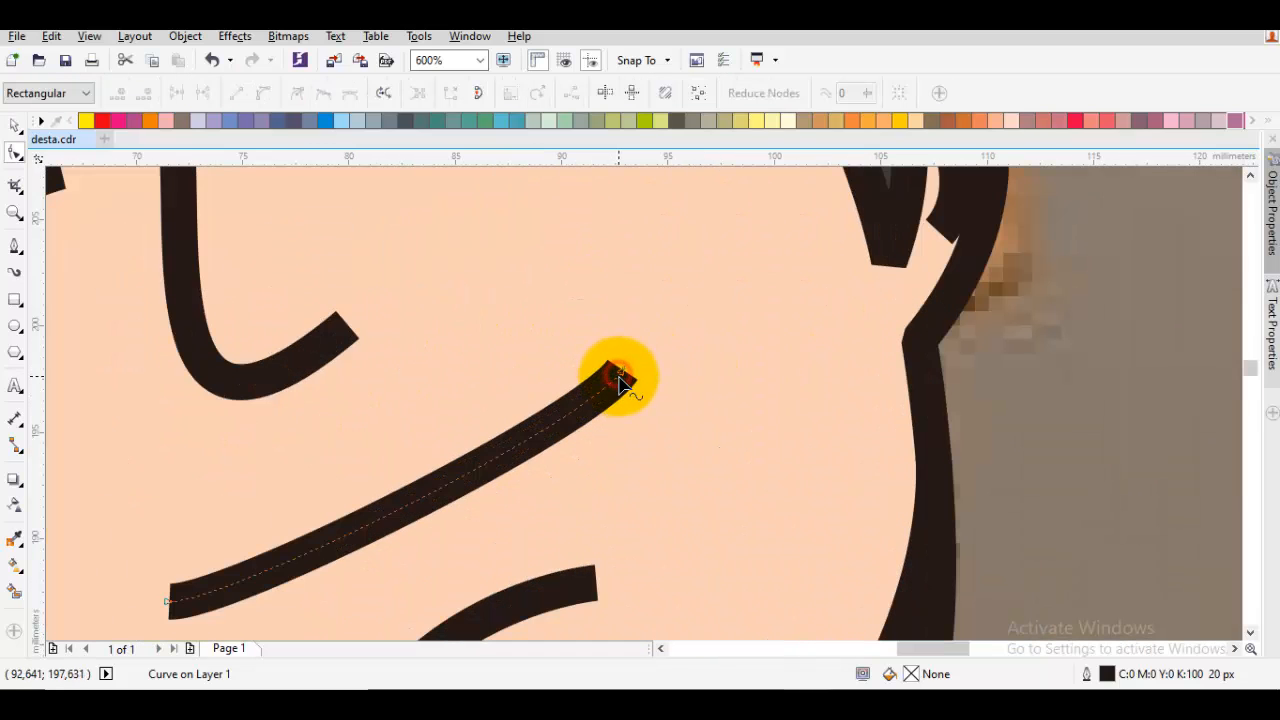
pyautogui.moveTo(622, 378); pyautogui.dragTo(631, 365)
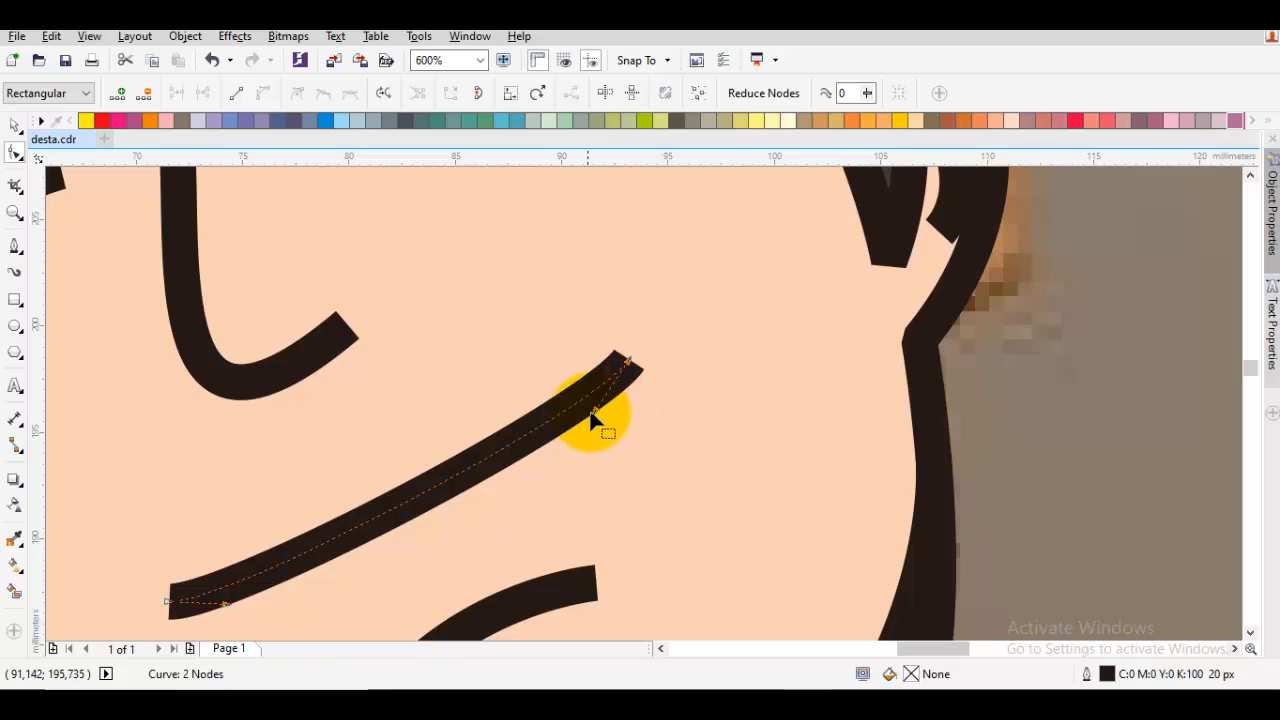
pyautogui.moveTo(593, 411)
pyautogui.mouseDown()
pyautogui.moveTo(530, 450)
pyautogui.moveTo(608, 403)
pyautogui.mouseUp()
pyautogui.press('space')
pyautogui.press('Escape')
pyautogui.scroll(-2, 495, 444)
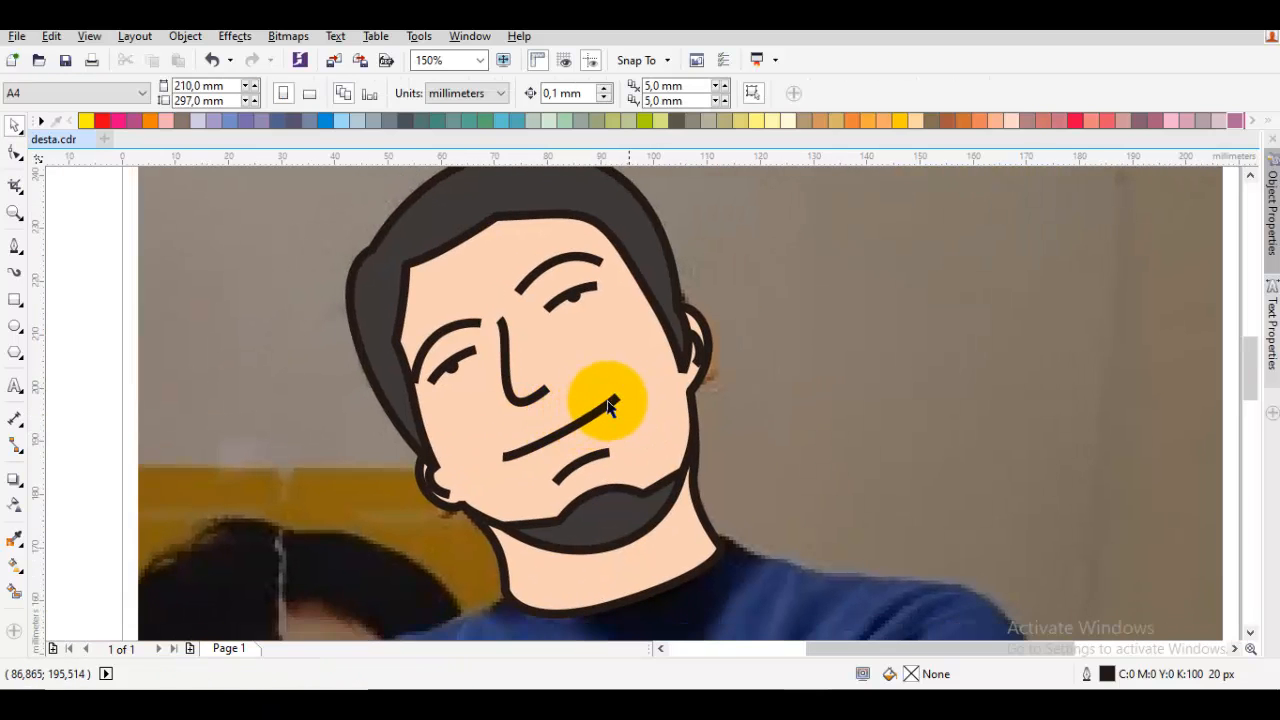
pyautogui.click(628, 366)
pyautogui.press('Escape')
# Start the shirt outline inside the neck with the Pen tool and trace the collar edge and shoulder on the watch-hand side
pyautogui.scroll(-1, 628, 360)
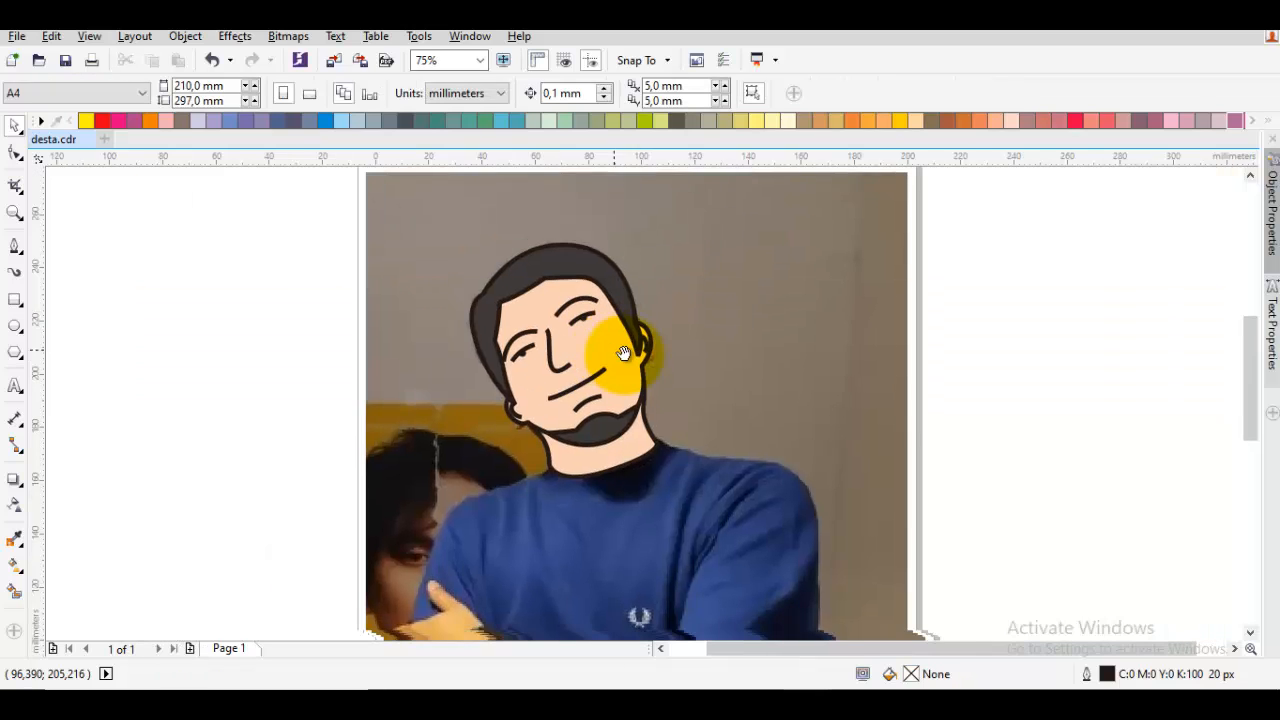
pyautogui.moveTo(530, 488); pyautogui.dragTo(668, 342)
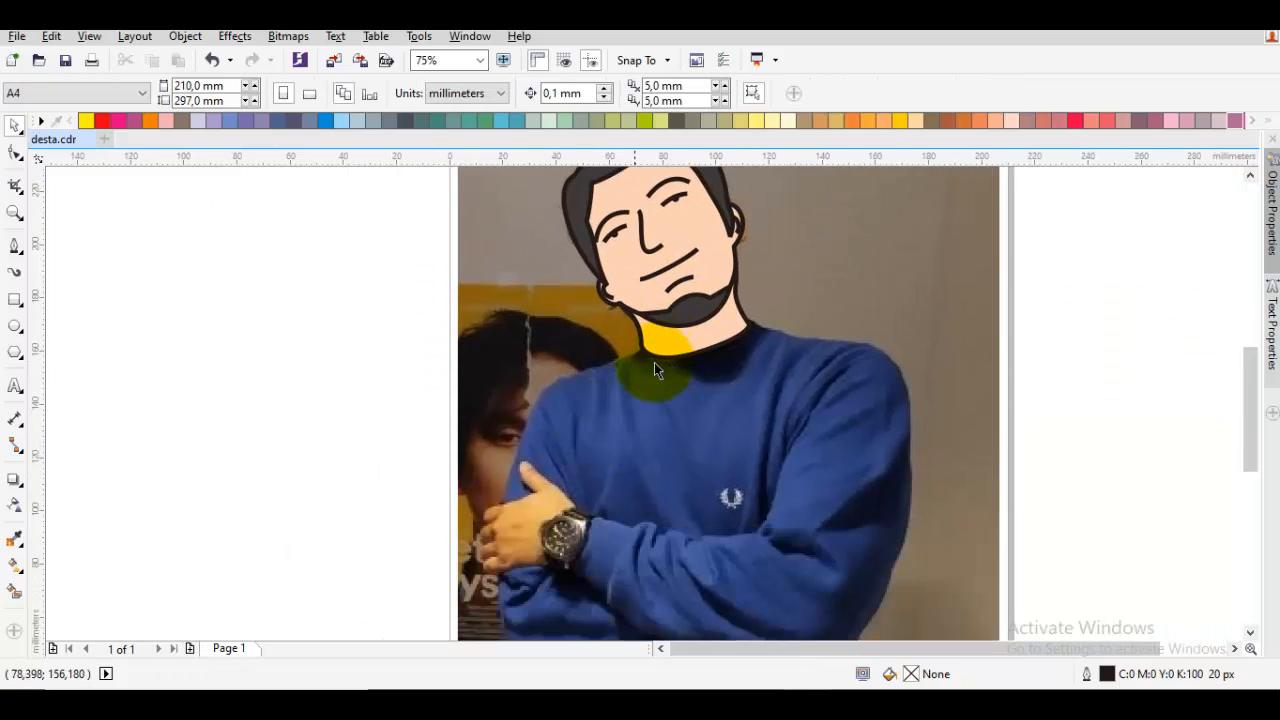
pyautogui.press('F5')
pyautogui.scroll(2, 652, 366)
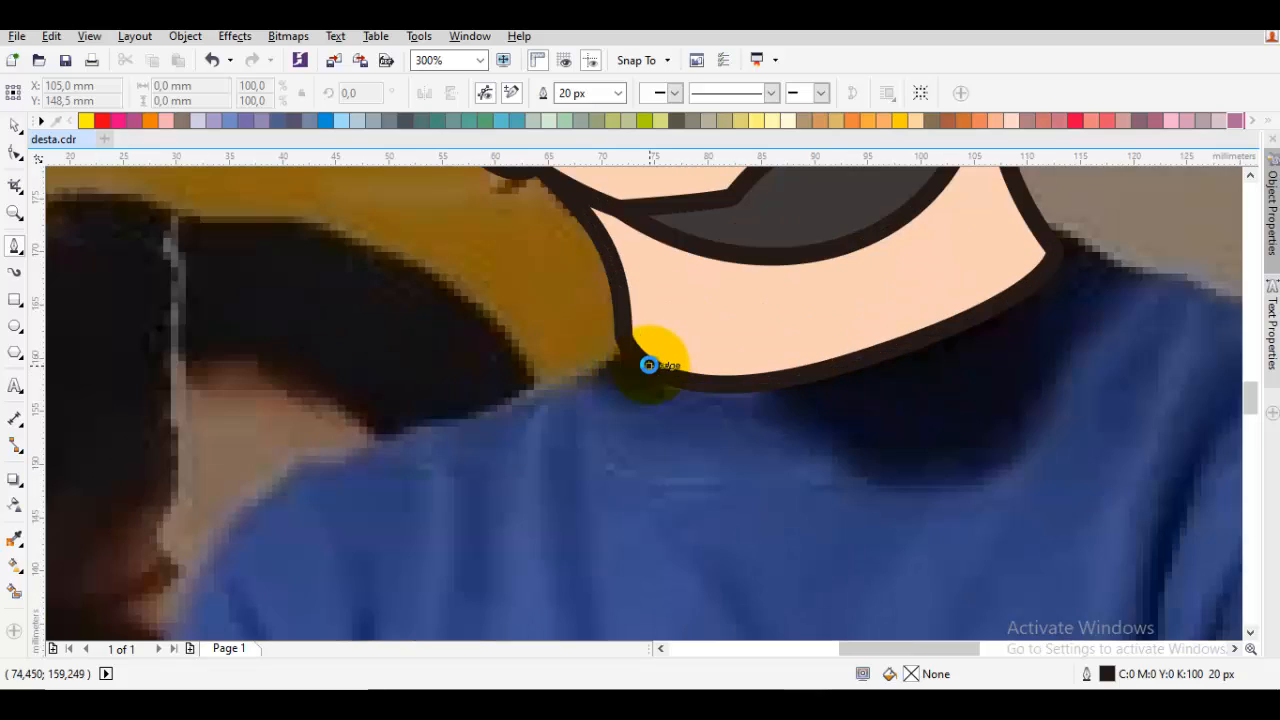
pyautogui.click(704, 324)
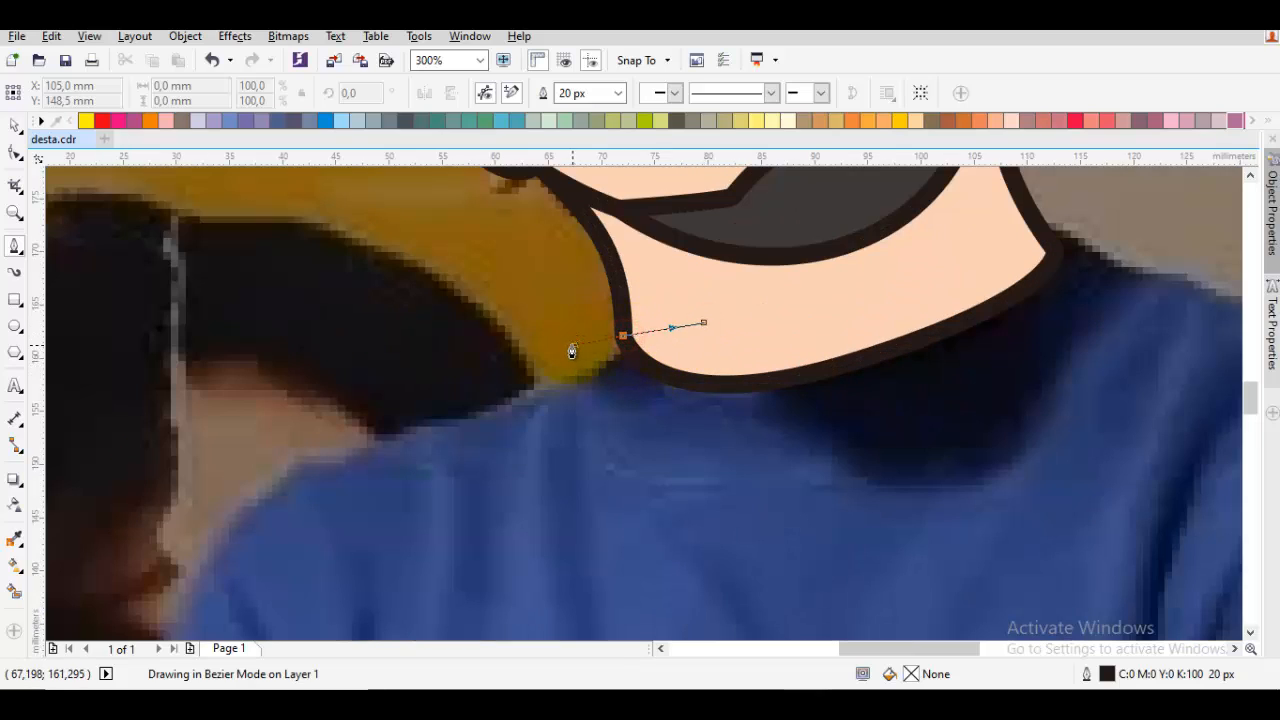
pyautogui.moveTo(572, 346); pyautogui.dragTo(573, 346)
pyautogui.click(579, 375)
pyautogui.moveTo(389, 428); pyautogui.dragTo(542, 334)
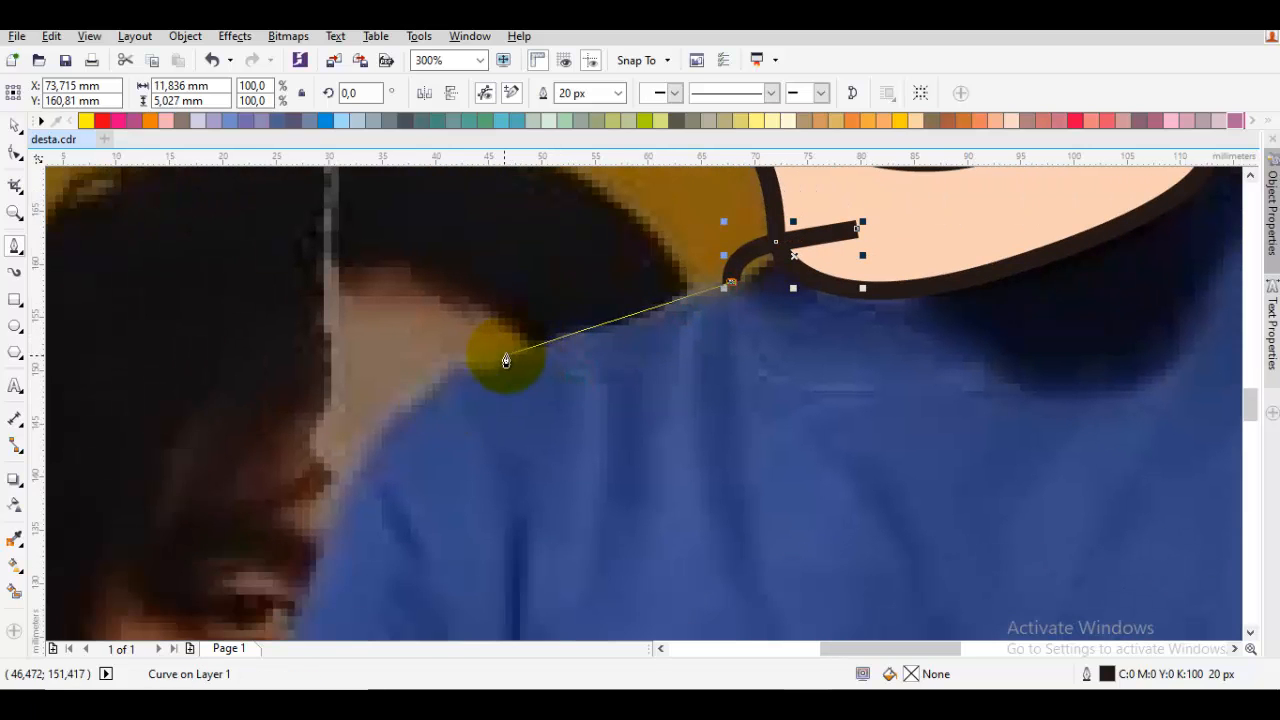
pyautogui.click(492, 371)
# Continue the shirt outline down the sleeve to the hand and run a straight bottom edge across to the opposite sleeve
pyautogui.scroll(-1, 399, 386)
pyautogui.moveTo(400, 384); pyautogui.dragTo(516, 264)
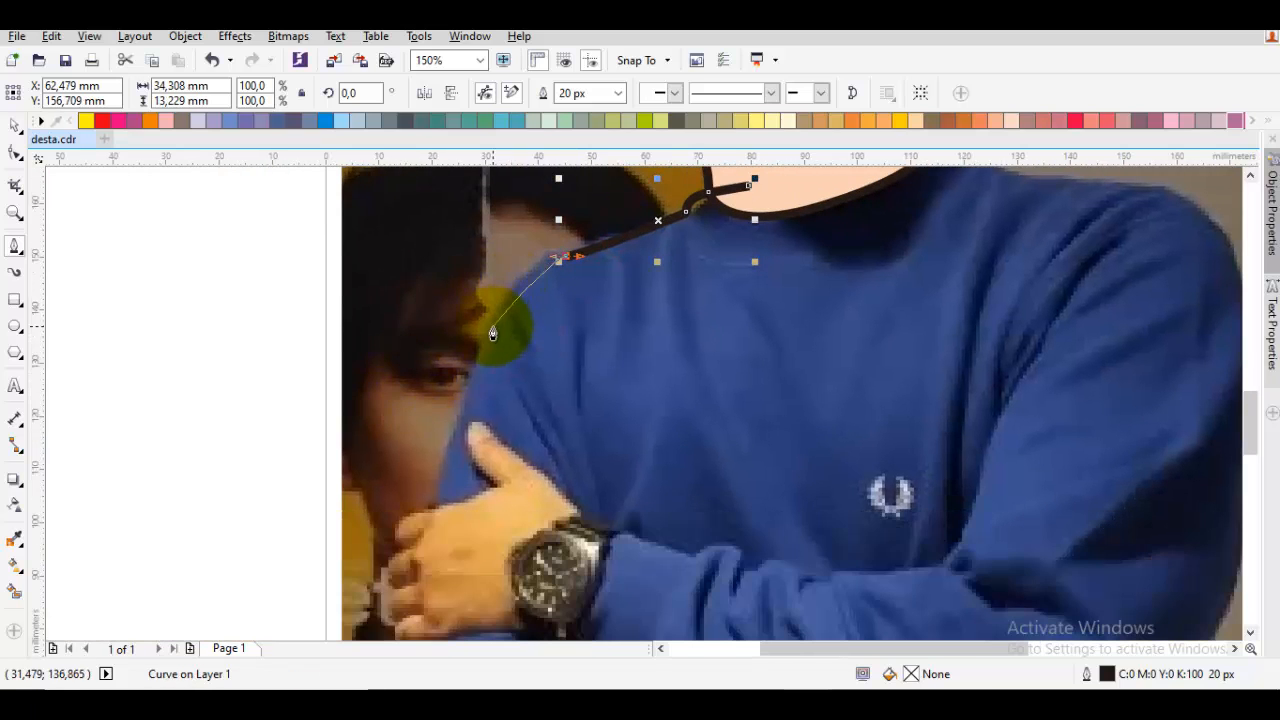
pyautogui.moveTo(482, 336); pyautogui.dragTo(461, 378)
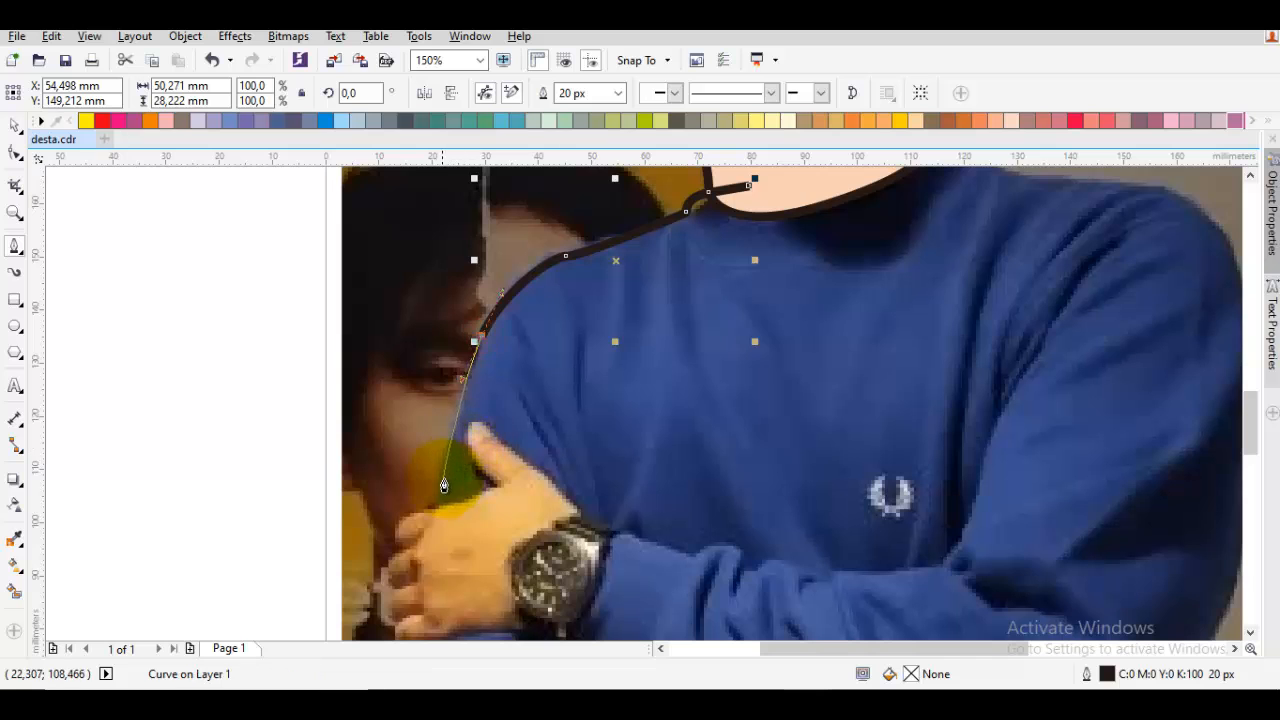
pyautogui.moveTo(437, 514); pyautogui.dragTo(426, 487)
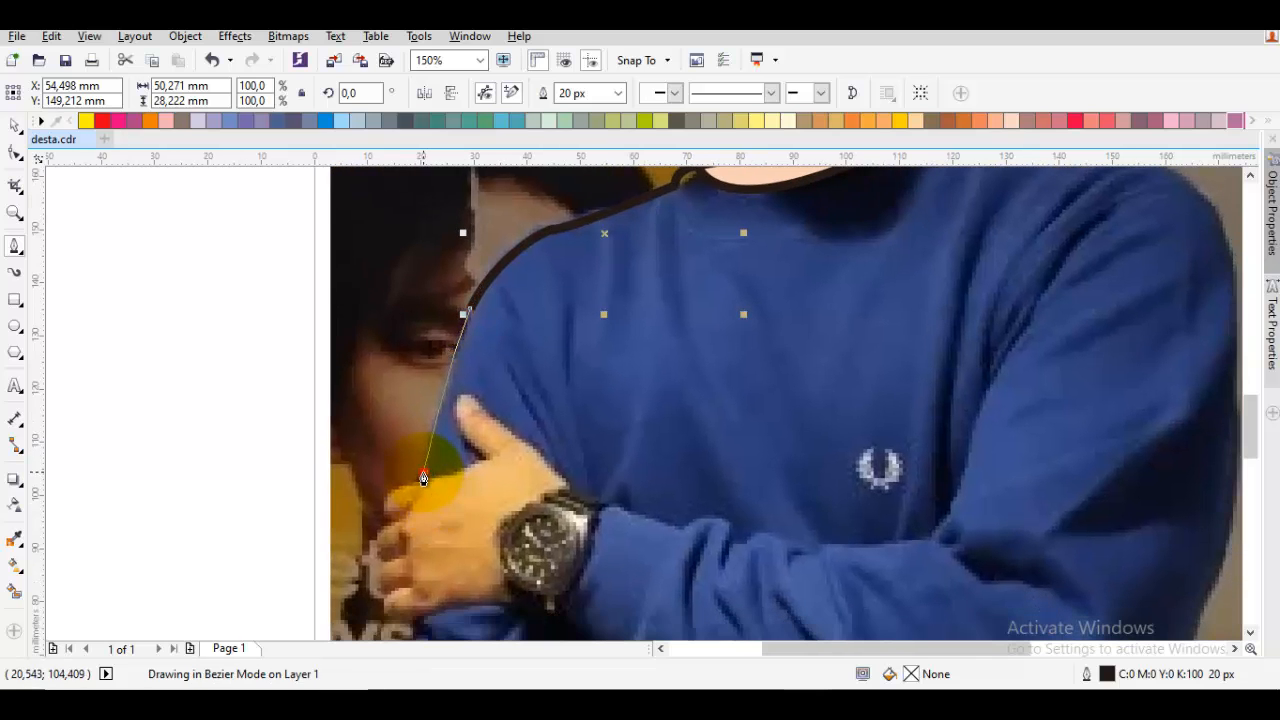
pyautogui.click(423, 478)
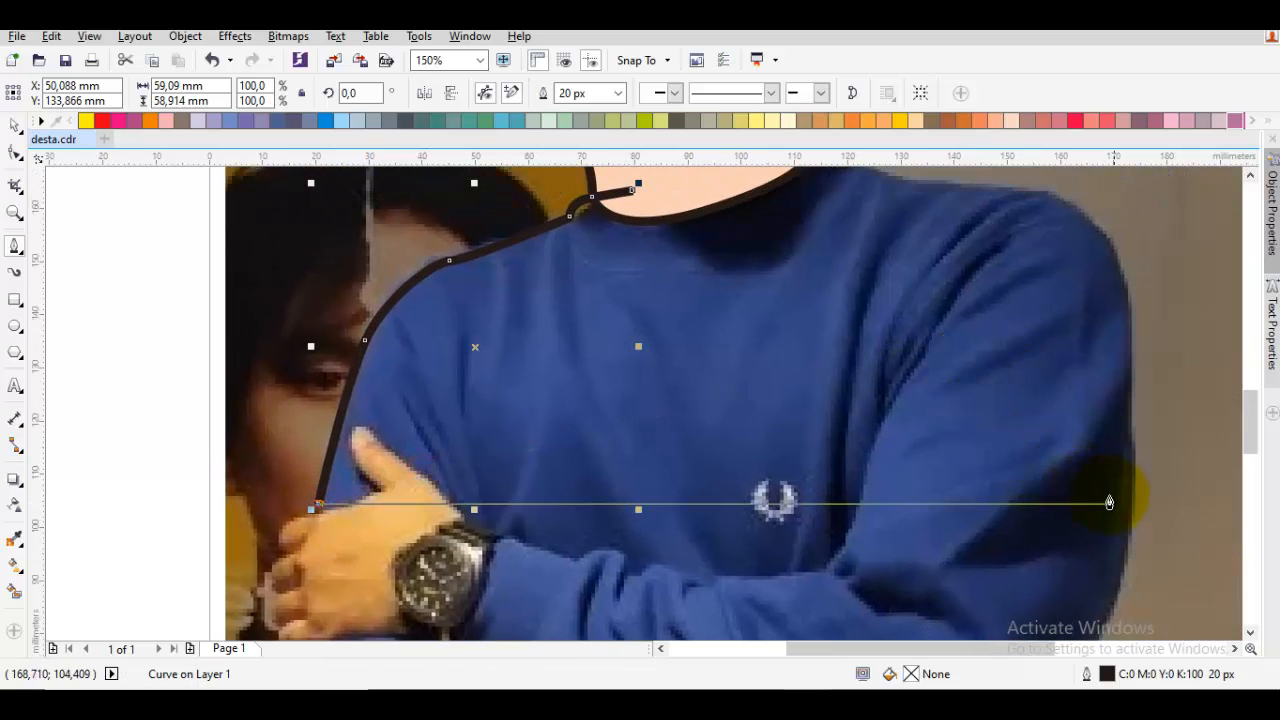
pyautogui.click(1132, 509)
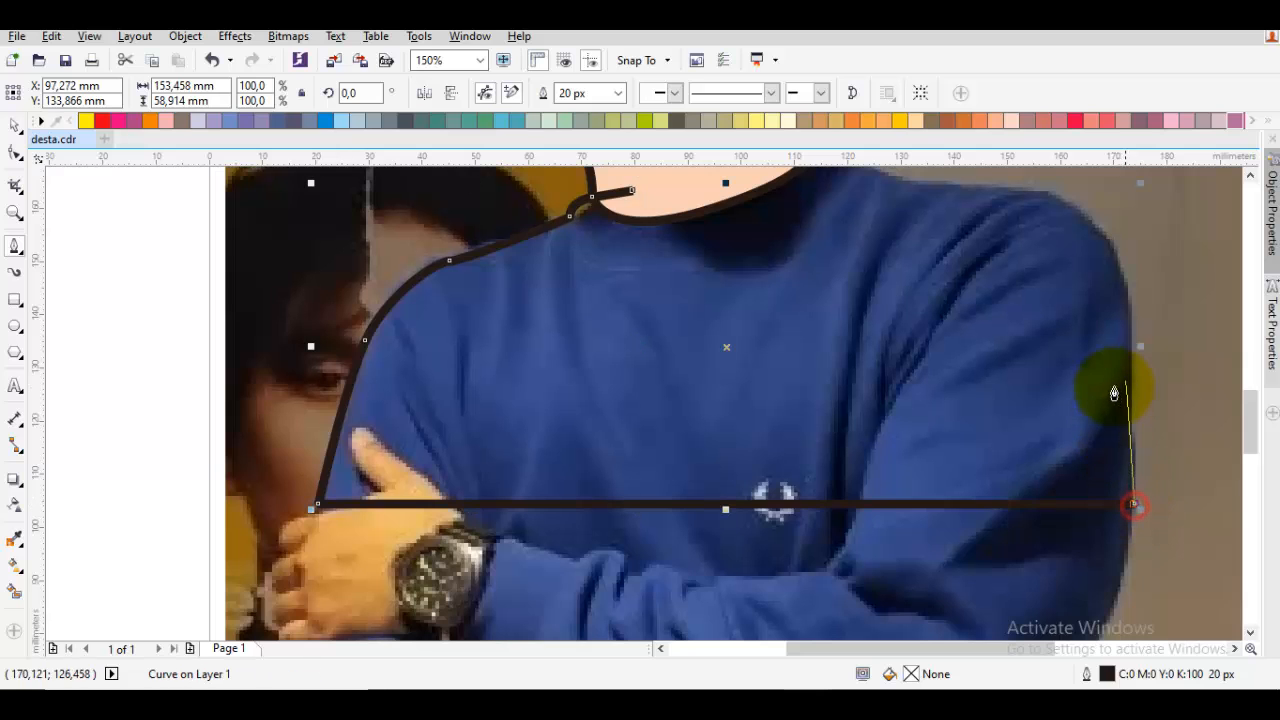
# Trace the opposite sleeve, shoulder and collar, and close the shirt outline across the neck at about 153.5 by 67.8 mm
pyautogui.moveTo(1129, 358); pyautogui.dragTo(1071, 377)
pyautogui.scroll(1, 1048, 359)
pyautogui.moveTo(1014, 337); pyautogui.dragTo(947, 309)
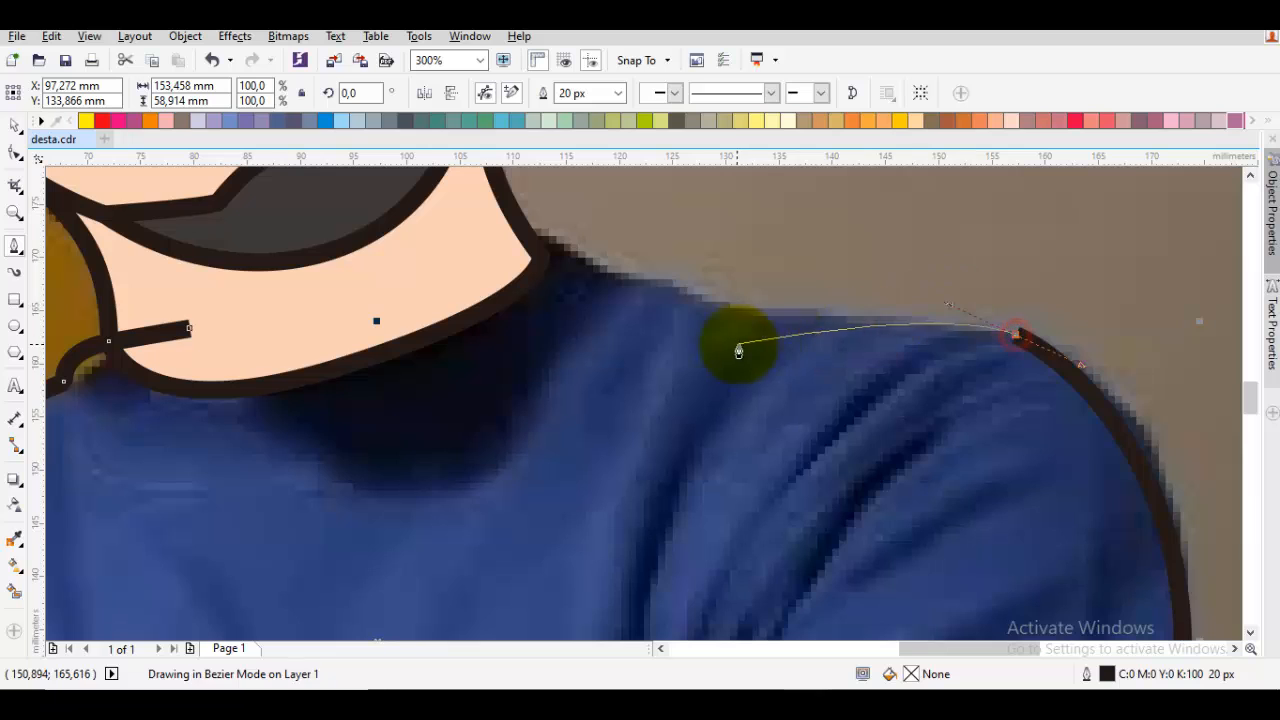
pyautogui.scroll(1, 820, 354)
pyautogui.moveTo(808, 322); pyautogui.dragTo(660, 290)
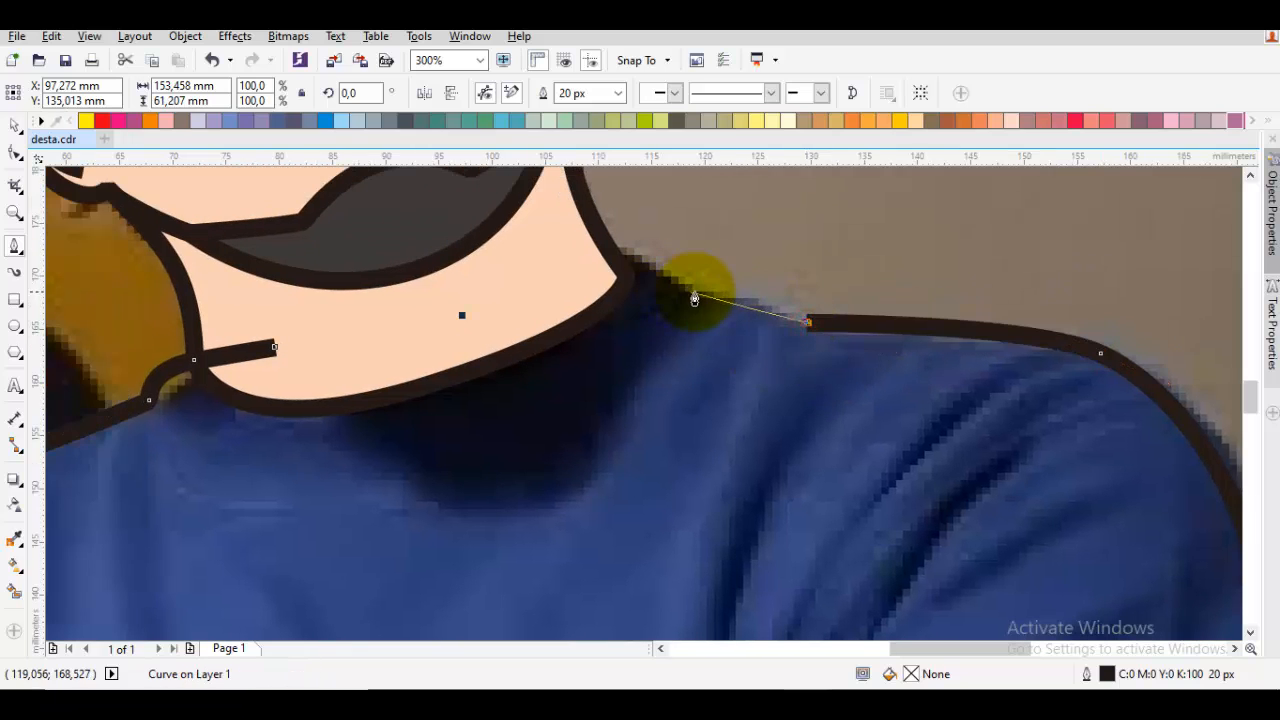
pyautogui.click(684, 288)
pyautogui.moveTo(540, 271)
pyautogui.mouseDown()
pyautogui.moveTo(444, 343)
pyautogui.moveTo(455, 326)
pyautogui.mouseUp()
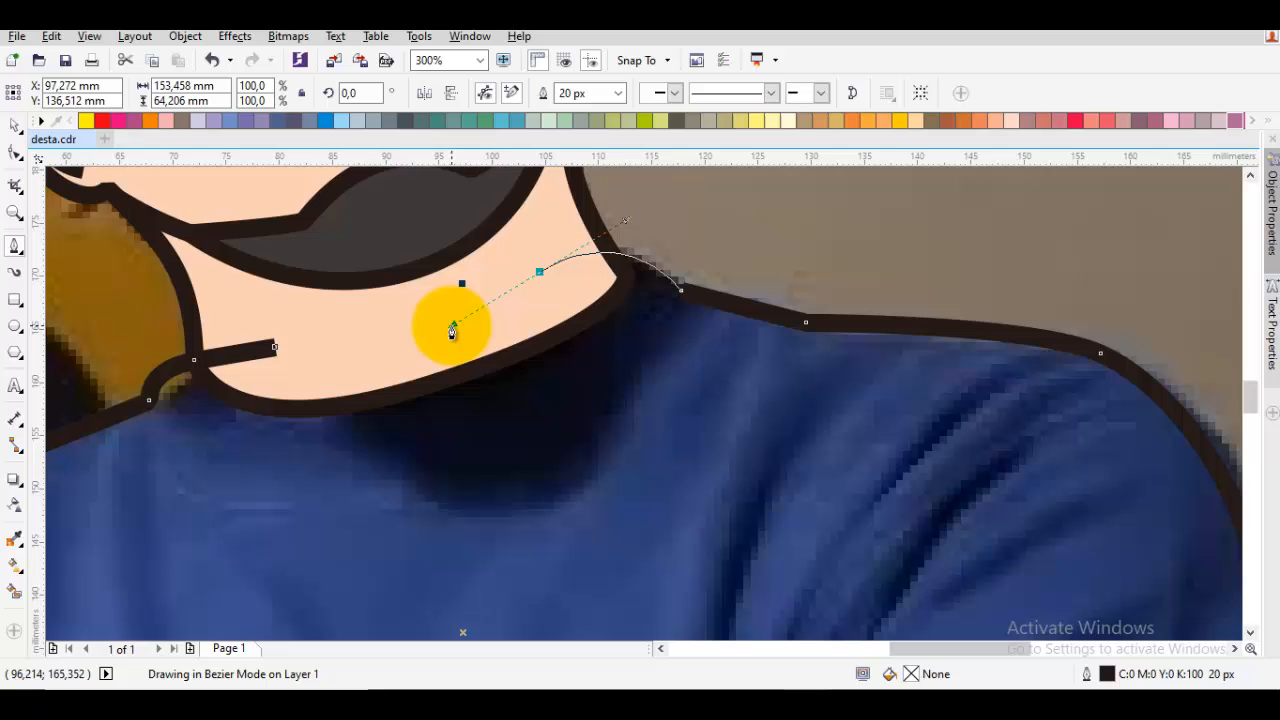
pyautogui.click(281, 347)
# Reorder the shirt outline to sit directly in front of the photo, behind the neck shape
pyautogui.scroll(-1, 319, 351)
pyautogui.moveTo(394, 352); pyautogui.dragTo(534, 264)
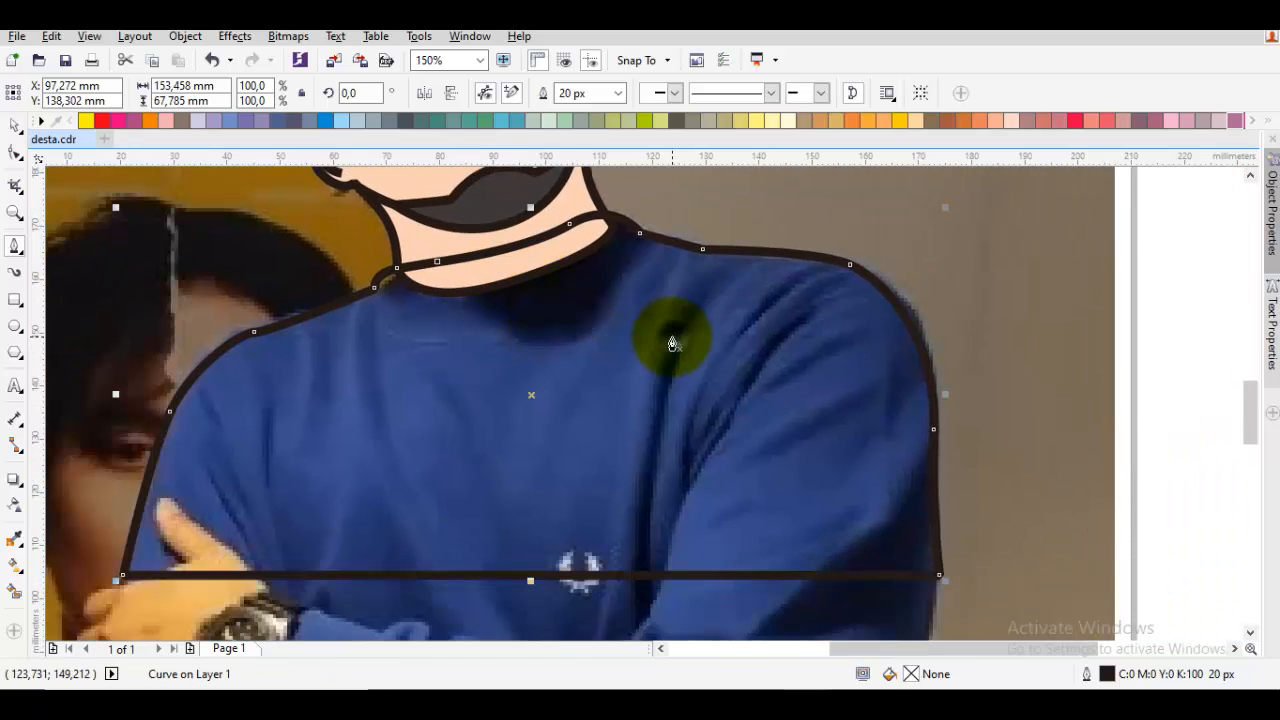
pyautogui.rightClick(672, 337)
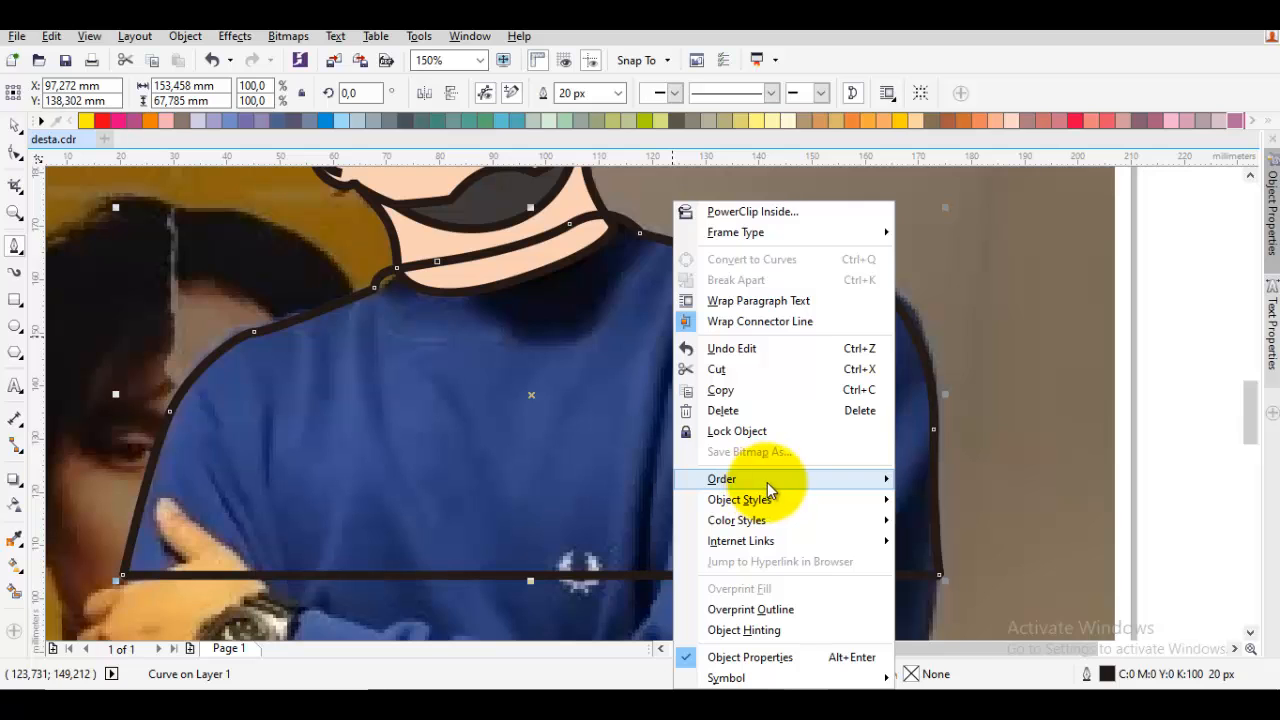
pyautogui.moveTo(762, 481)
pyautogui.click(1000, 617)
pyautogui.click(1011, 557)
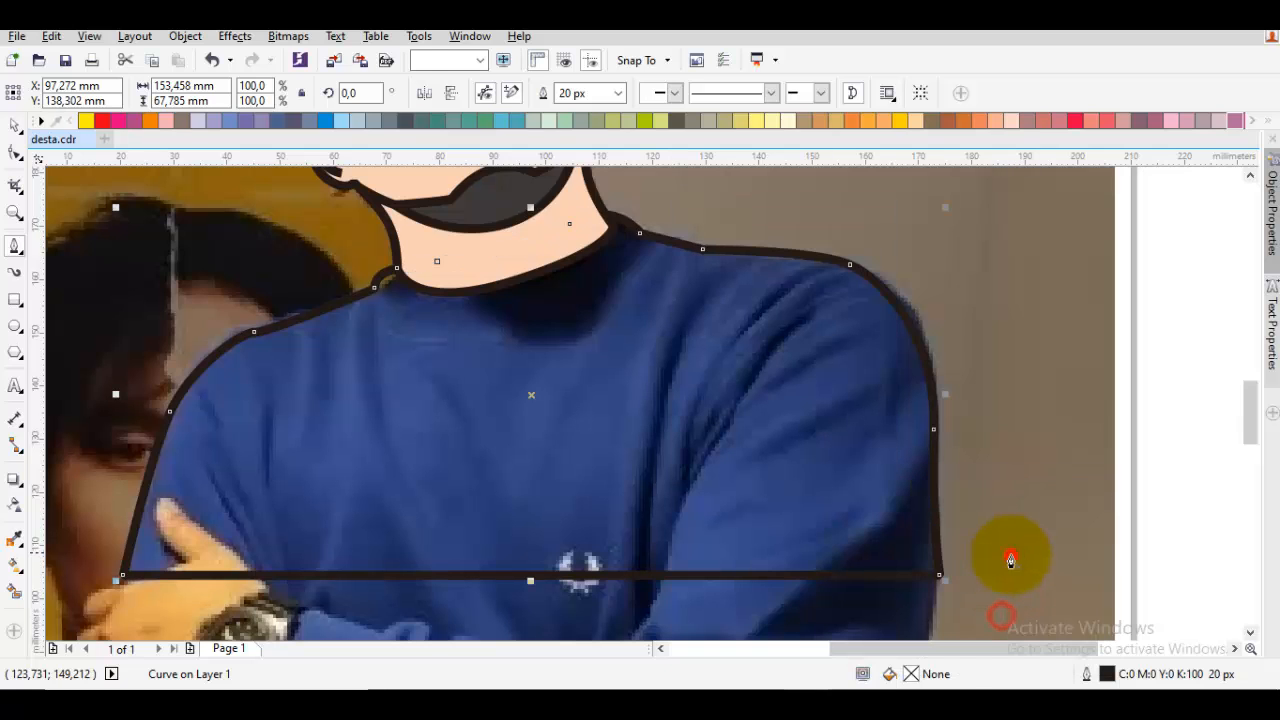
# Draw two curved fold lines on the watch-hand side of the shirt, both ending on the straight bottom edge
pyautogui.moveTo(870, 579); pyautogui.dragTo(974, 478)
pyautogui.moveTo(688, 374); pyautogui.dragTo(737, 417)
pyautogui.press('space')
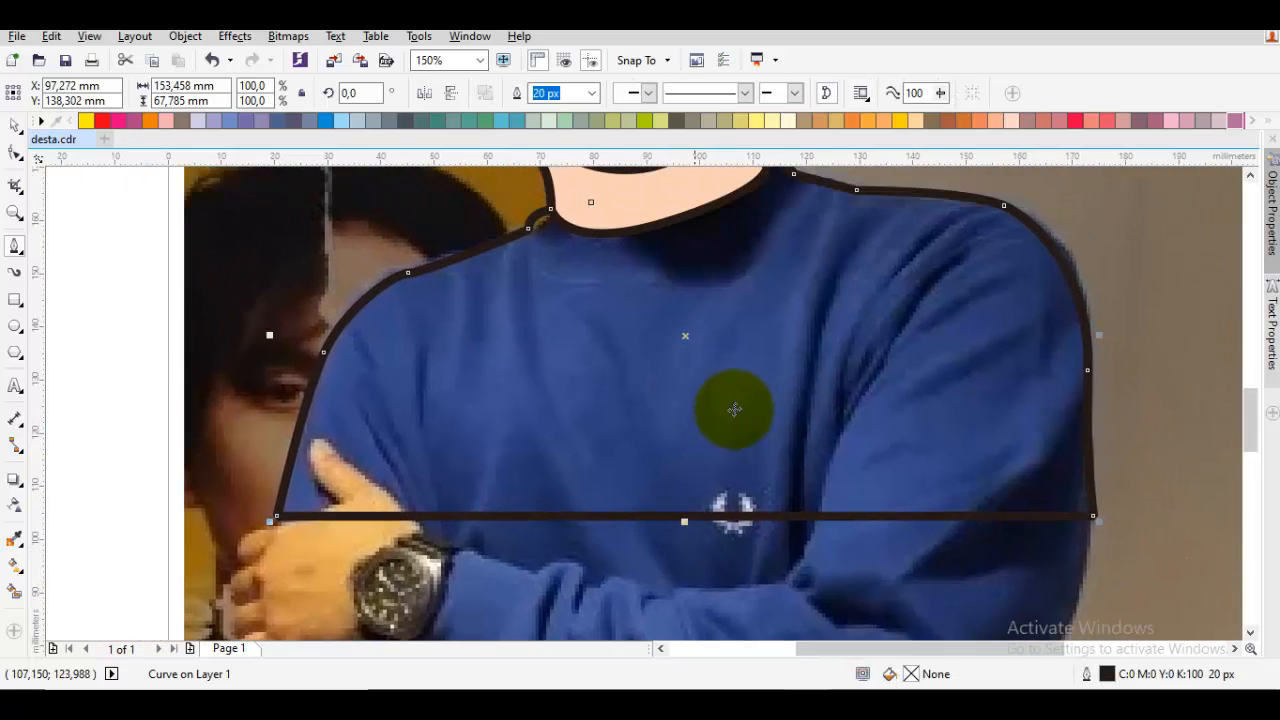
pyautogui.moveTo(401, 372)
pyautogui.mouseDown()
pyautogui.moveTo(432, 359)
pyautogui.moveTo(417, 417)
pyautogui.moveTo(442, 494)
pyautogui.mouseUp()
pyautogui.press('F10')
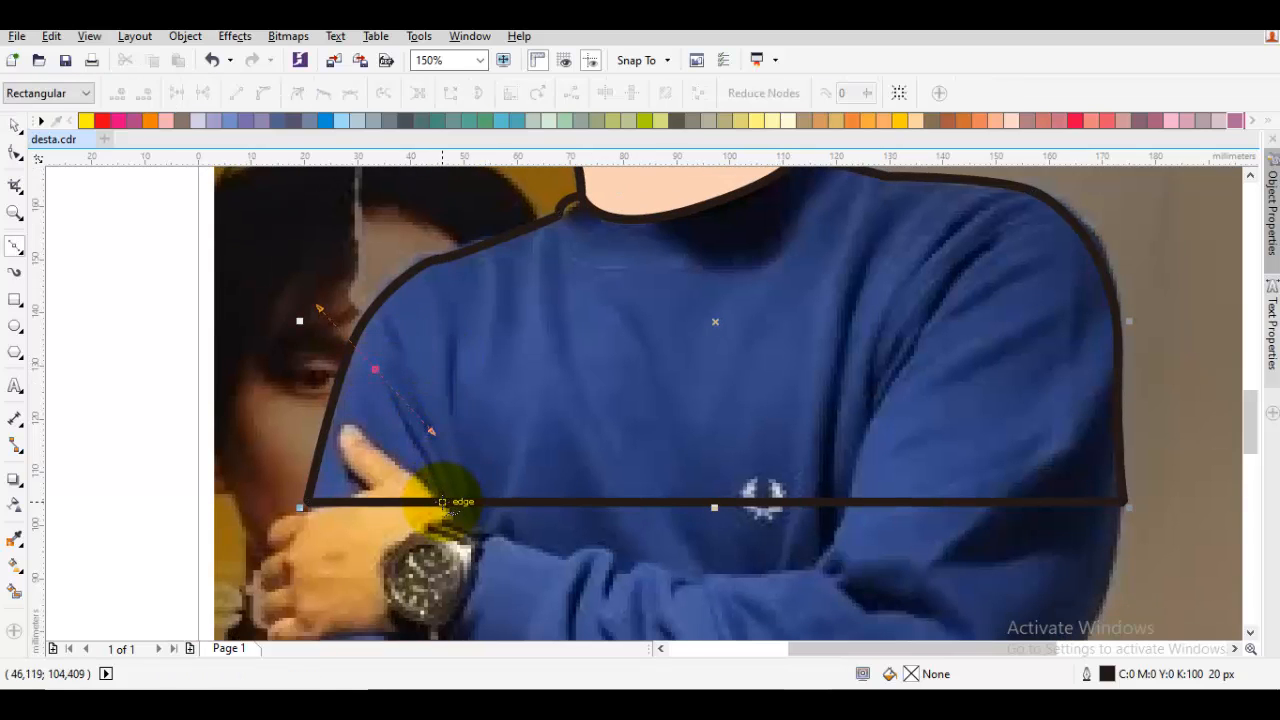
pyautogui.click(442, 501)
pyautogui.moveTo(456, 305); pyautogui.dragTo(433, 401)
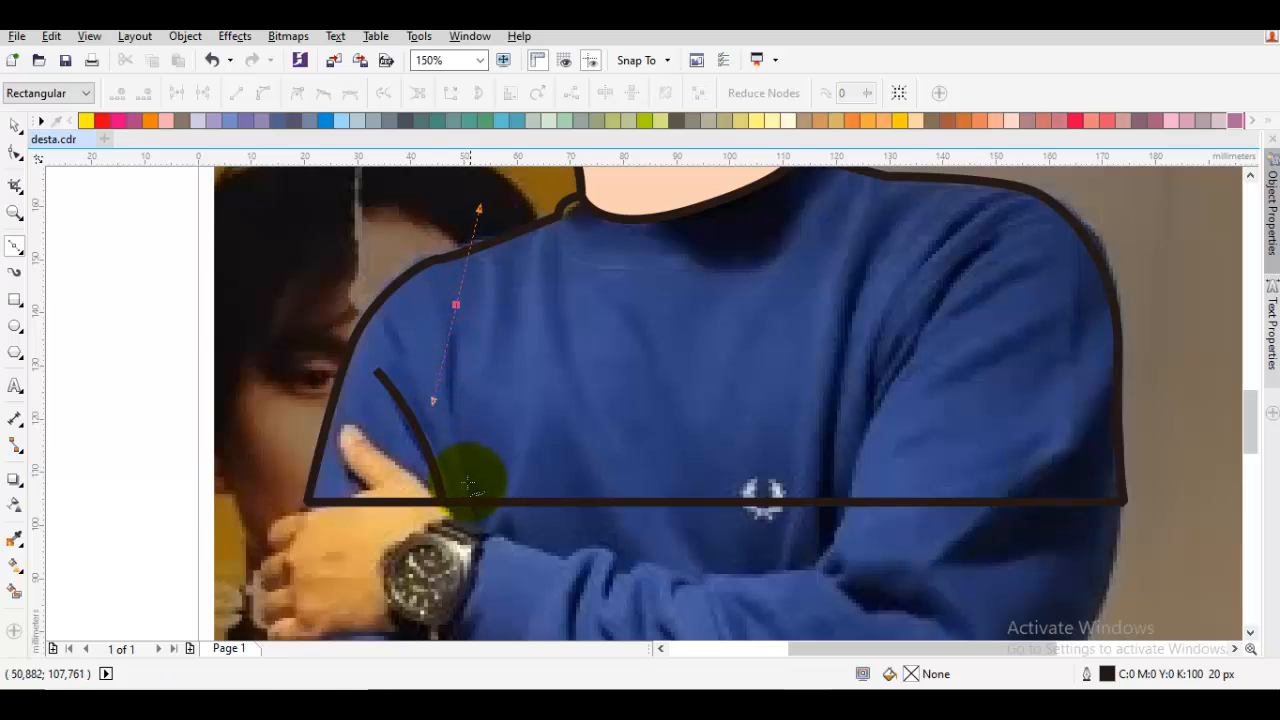
pyautogui.click(474, 499)
pyautogui.moveTo(518, 277); pyautogui.dragTo(489, 383)
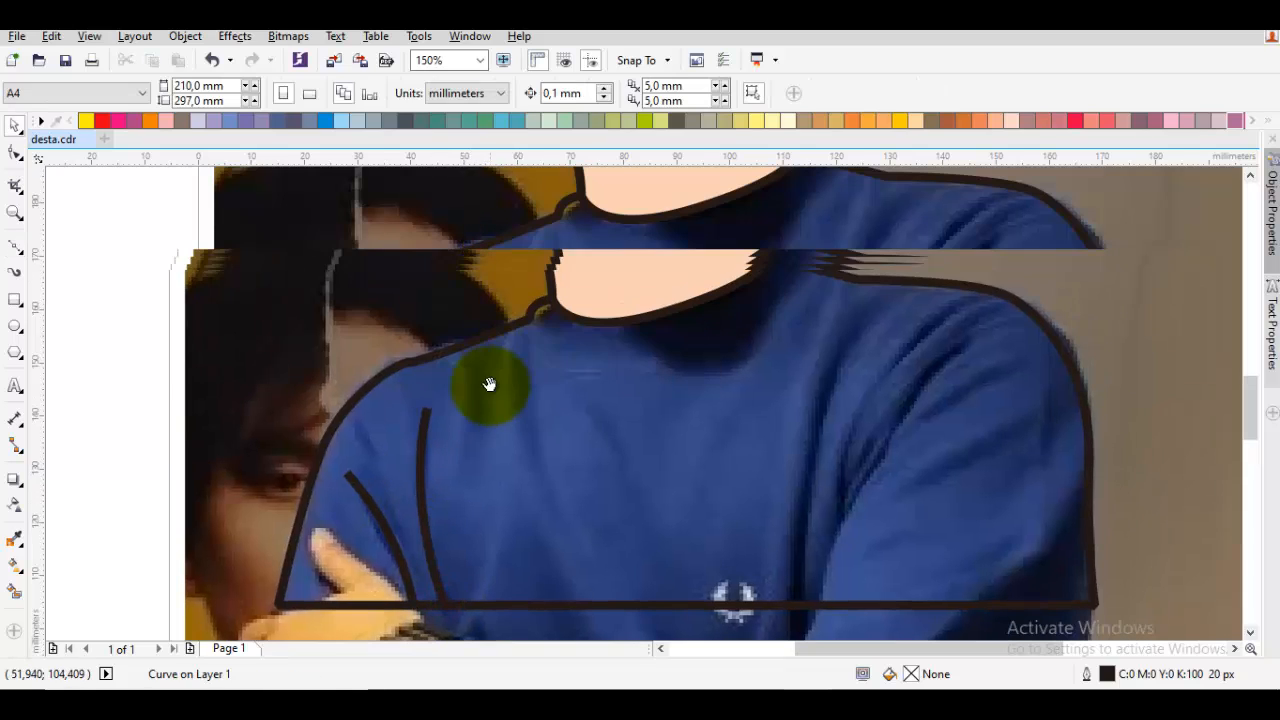
pyautogui.press('Escape')
# Draw the curved collar seam below the neck, from one shoulder corner of the shirt outline to the other
pyautogui.scroll(1, 530, 322)
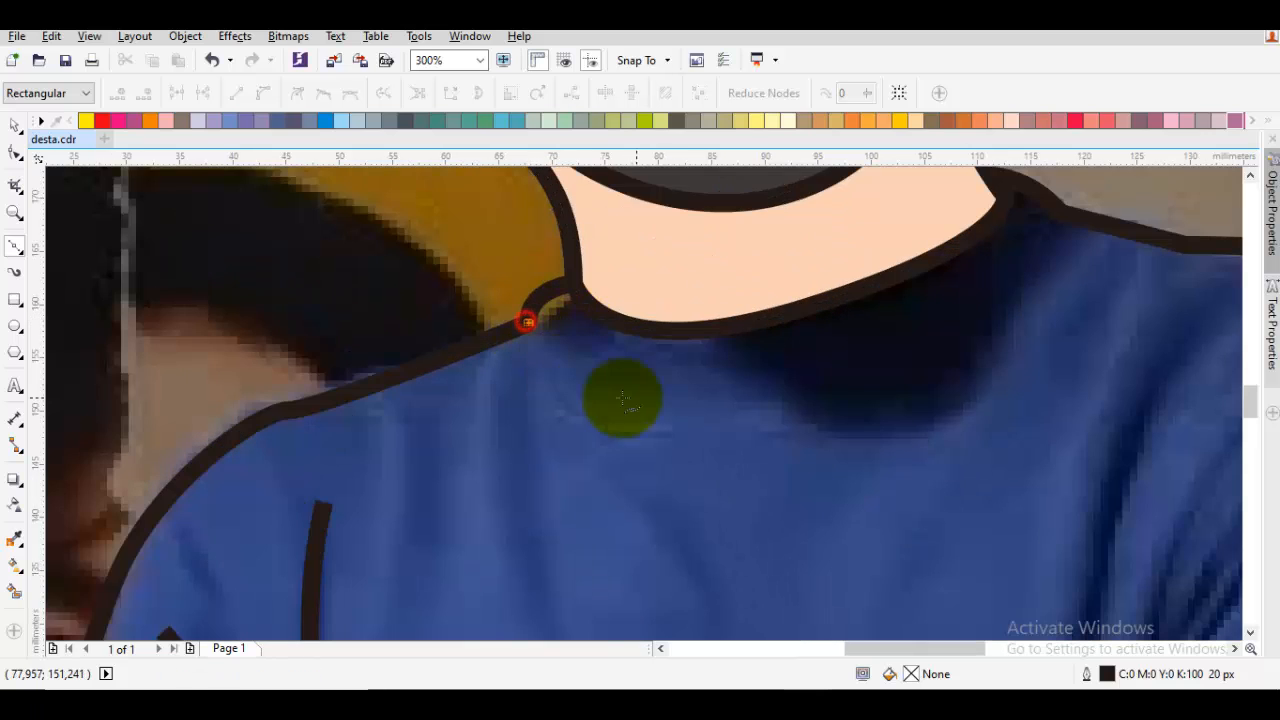
pyautogui.moveTo(627, 397); pyautogui.dragTo(558, 438)
pyautogui.moveTo(734, 456); pyautogui.dragTo(979, 425)
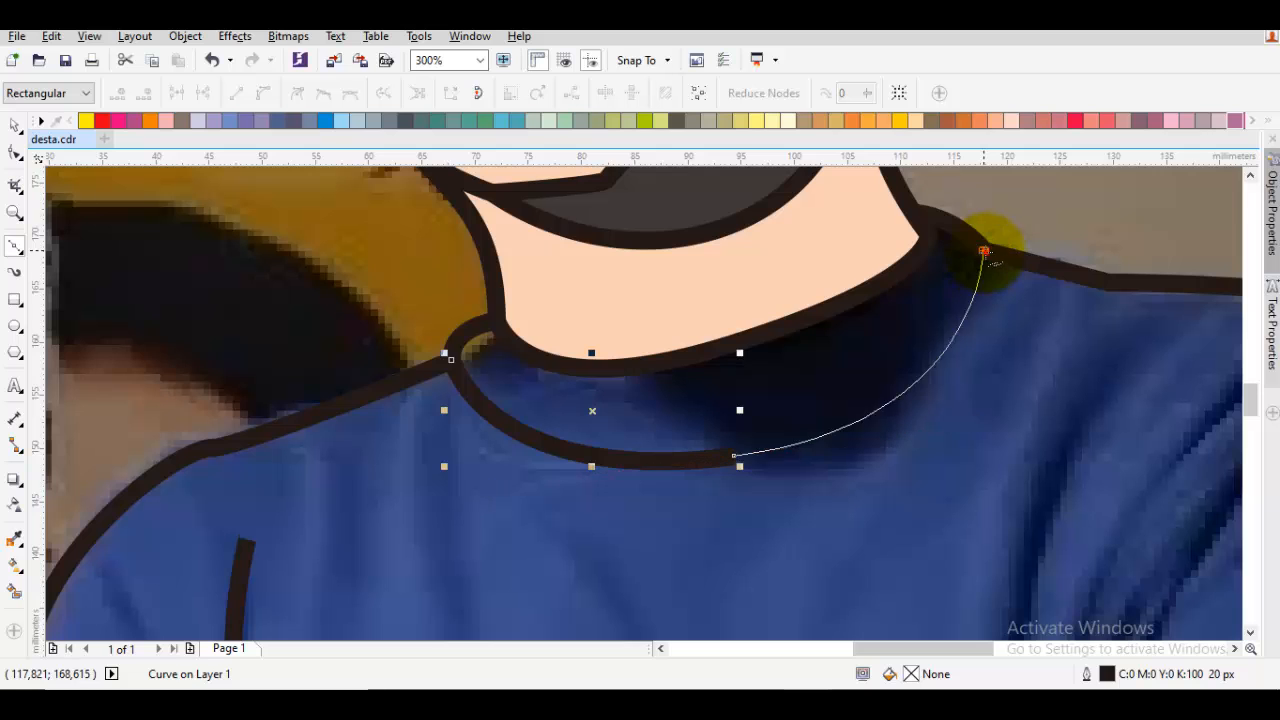
pyautogui.click(984, 251)
pyautogui.press('space')
pyautogui.scroll(-1, 977, 314)
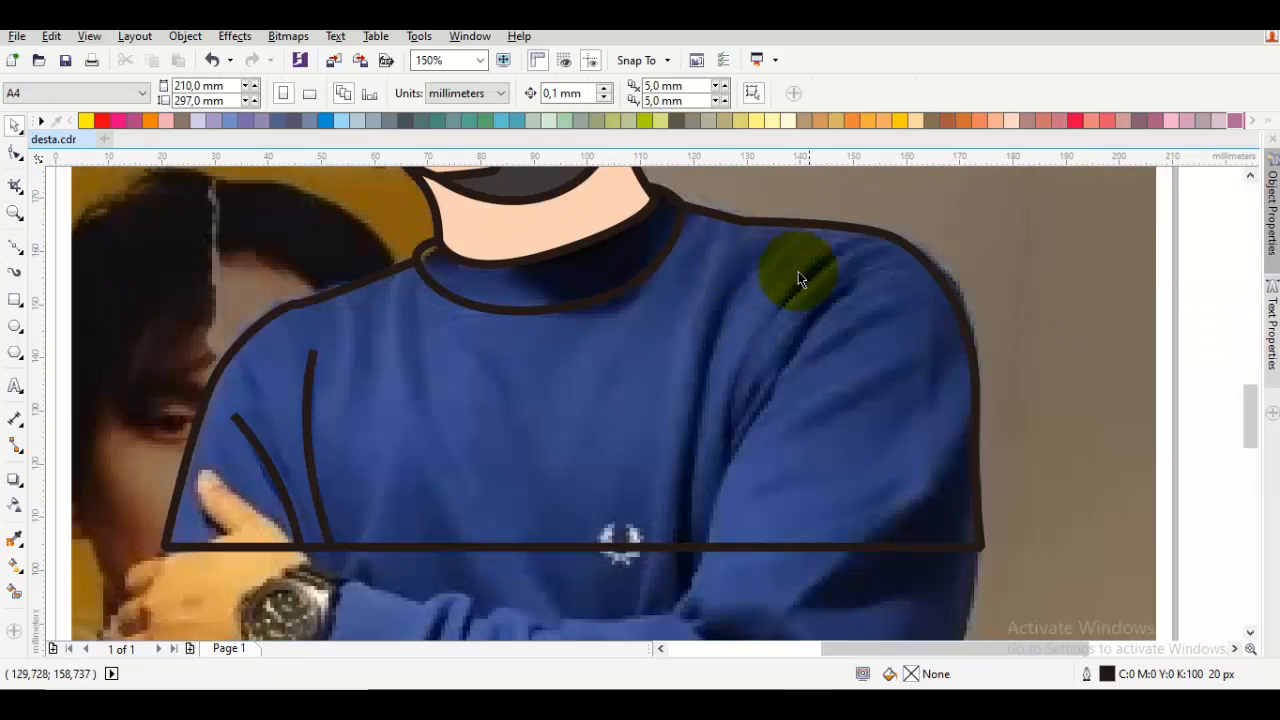
# Draw a curved fold line on the opposite sleeve from just inside the shoulder down to the armpit
pyautogui.press('space')
pyautogui.moveTo(864, 243); pyautogui.dragTo(709, 346)
pyautogui.click(728, 439)
pyautogui.press('space')
pyautogui.press('space')
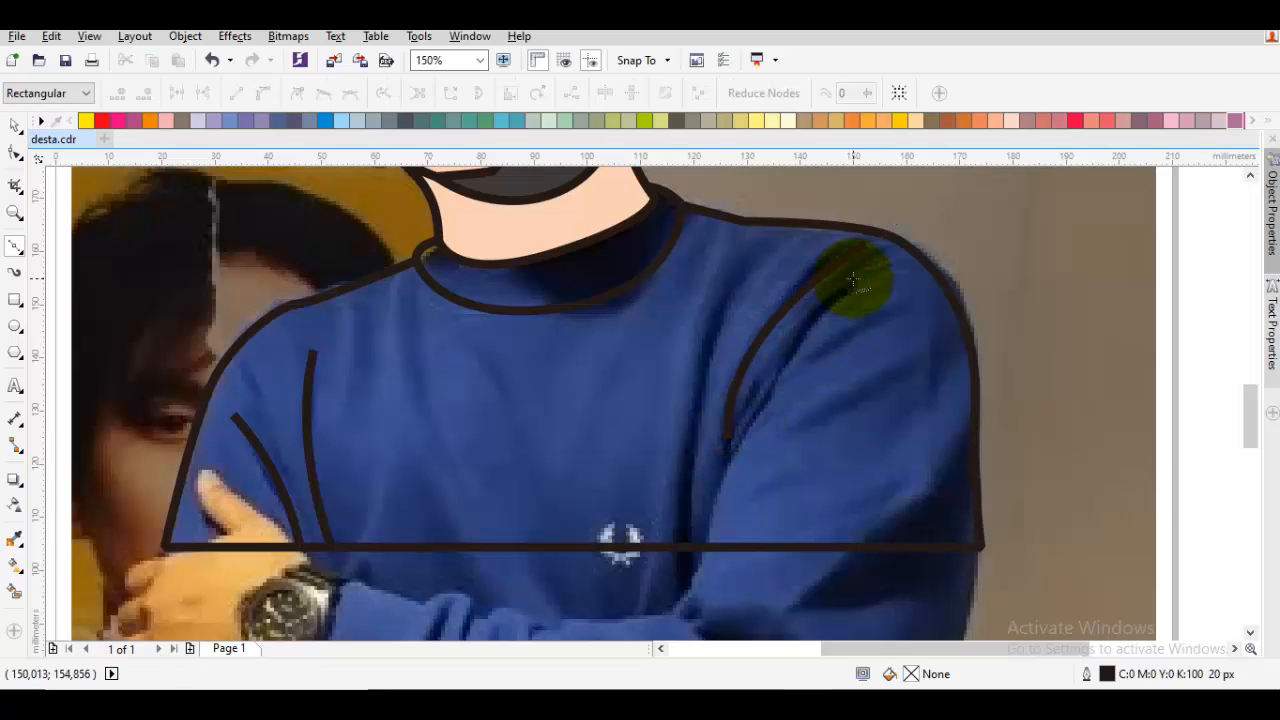
# Draw a longer fold line beside it, about 28.5 by 50.4 mm, from the shoulder to the shirt's bottom edge
pyautogui.moveTo(836, 291); pyautogui.dragTo(713, 517)
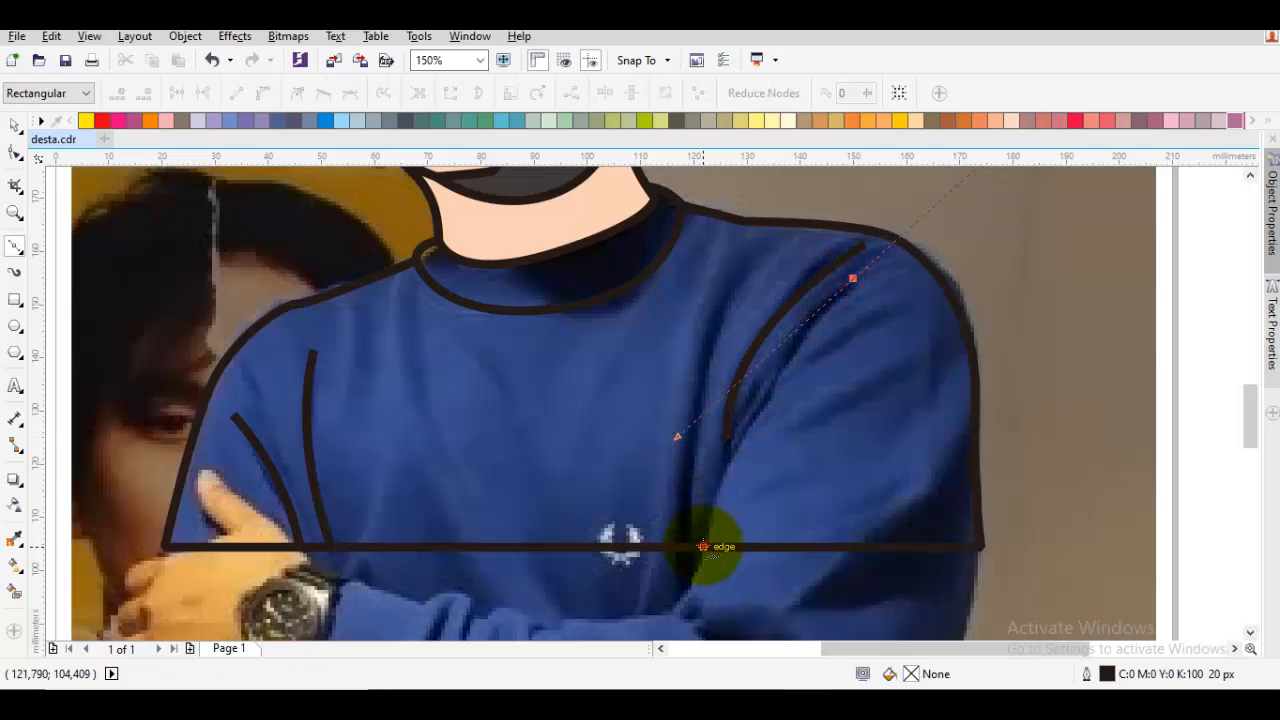
pyautogui.click(703, 546)
pyautogui.press('space')
# Reshape the longer armpit fold by moving its upper end node slightly towards the shoulder outline
pyautogui.press('F10')
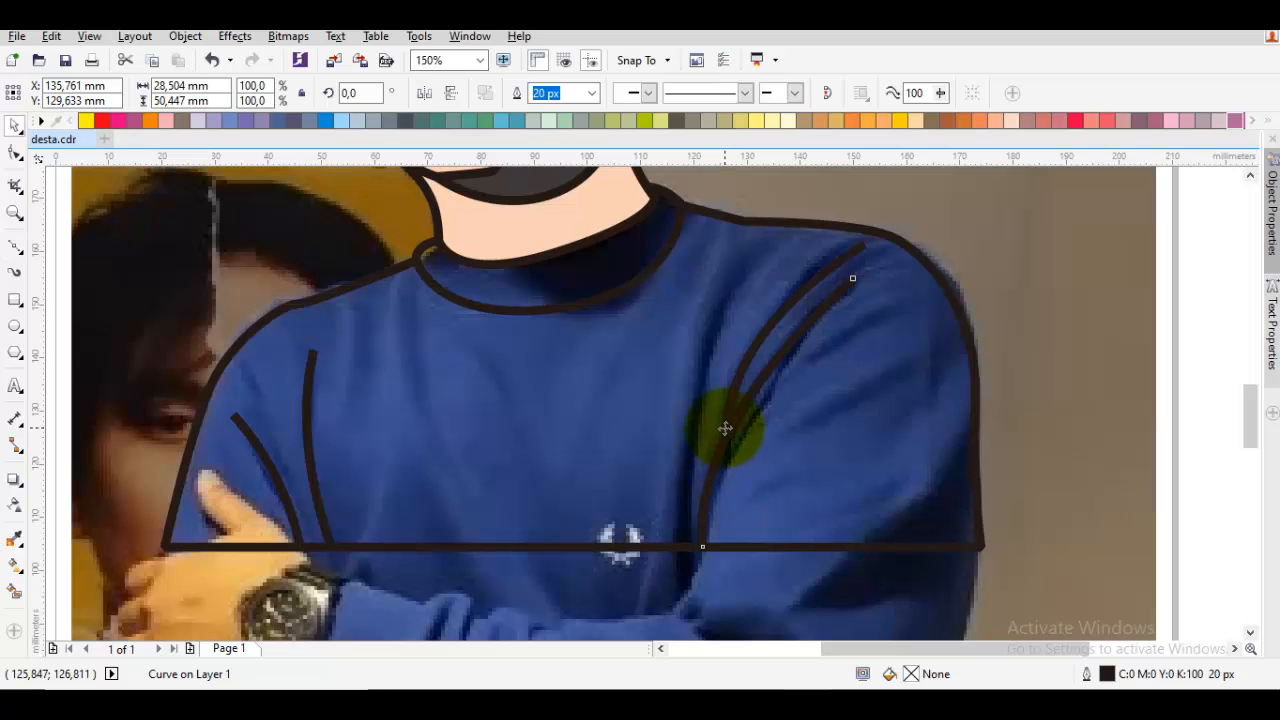
pyautogui.moveTo(725, 428); pyautogui.dragTo(745, 415)
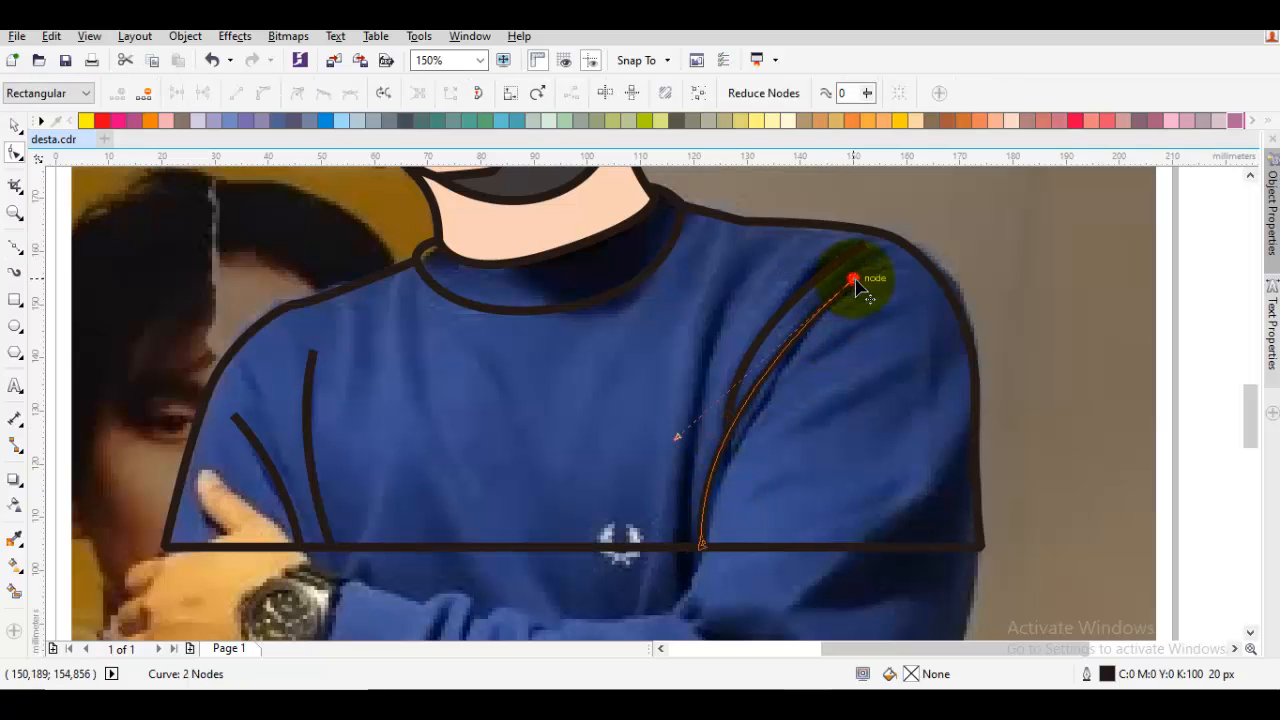
pyautogui.scroll(2, 725, 435)
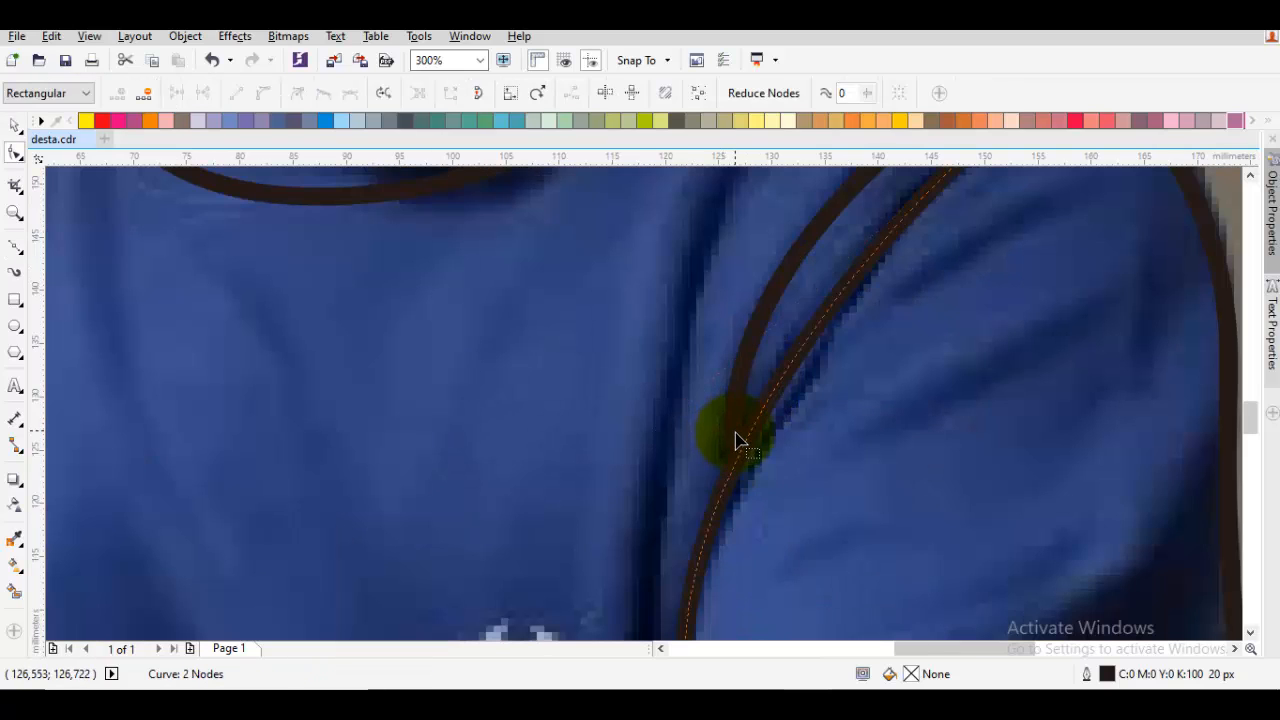
pyautogui.press('space')
pyautogui.press('Escape')
pyautogui.scroll(-1, 736, 450)
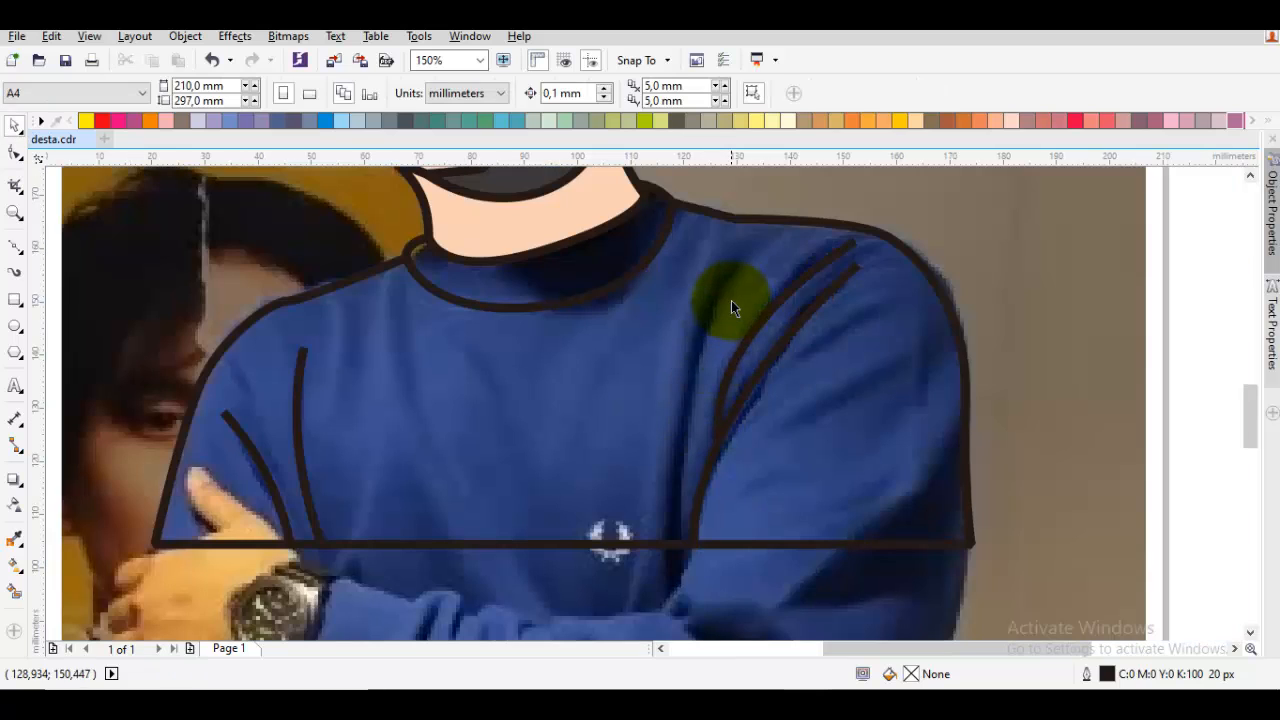
# Draw a third fold line on the chest side of the armpit folds, from about 128, 152 mm to the bottom edge
pyautogui.press('z')
pyautogui.moveTo(724, 287); pyautogui.dragTo(716, 291)
pyautogui.scroll(-14, 715, 293)
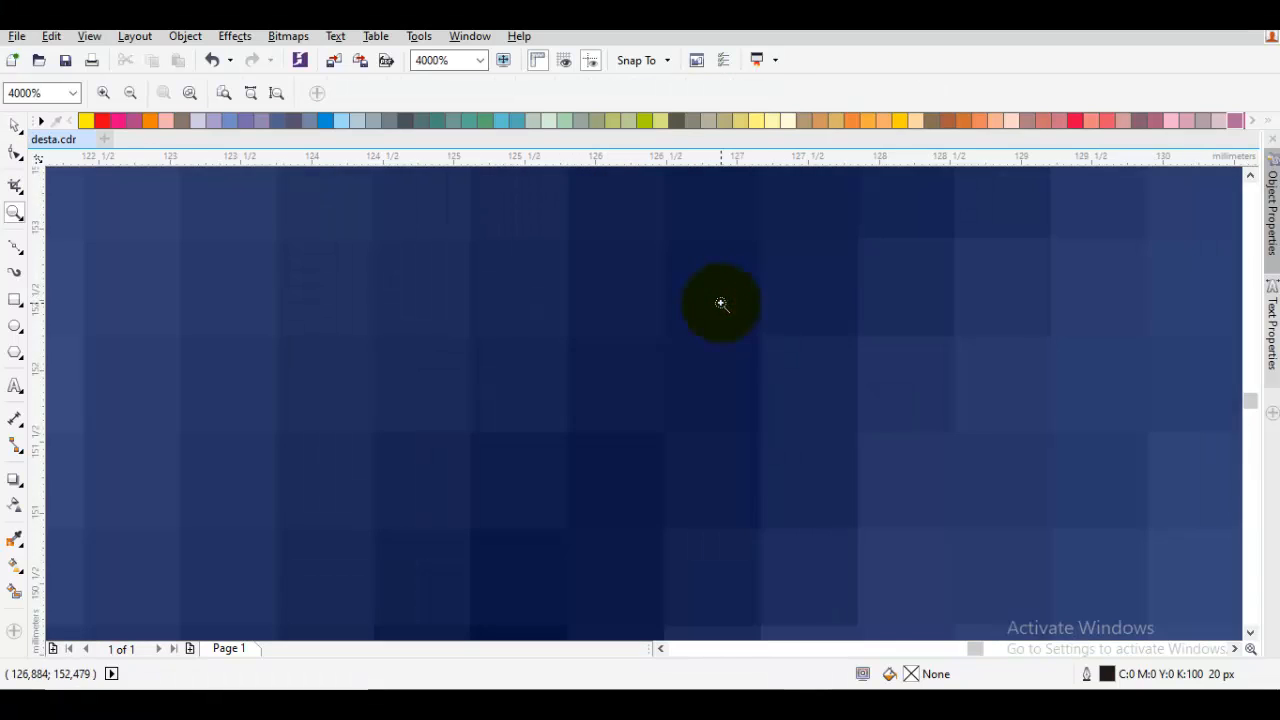
pyautogui.press('F10')
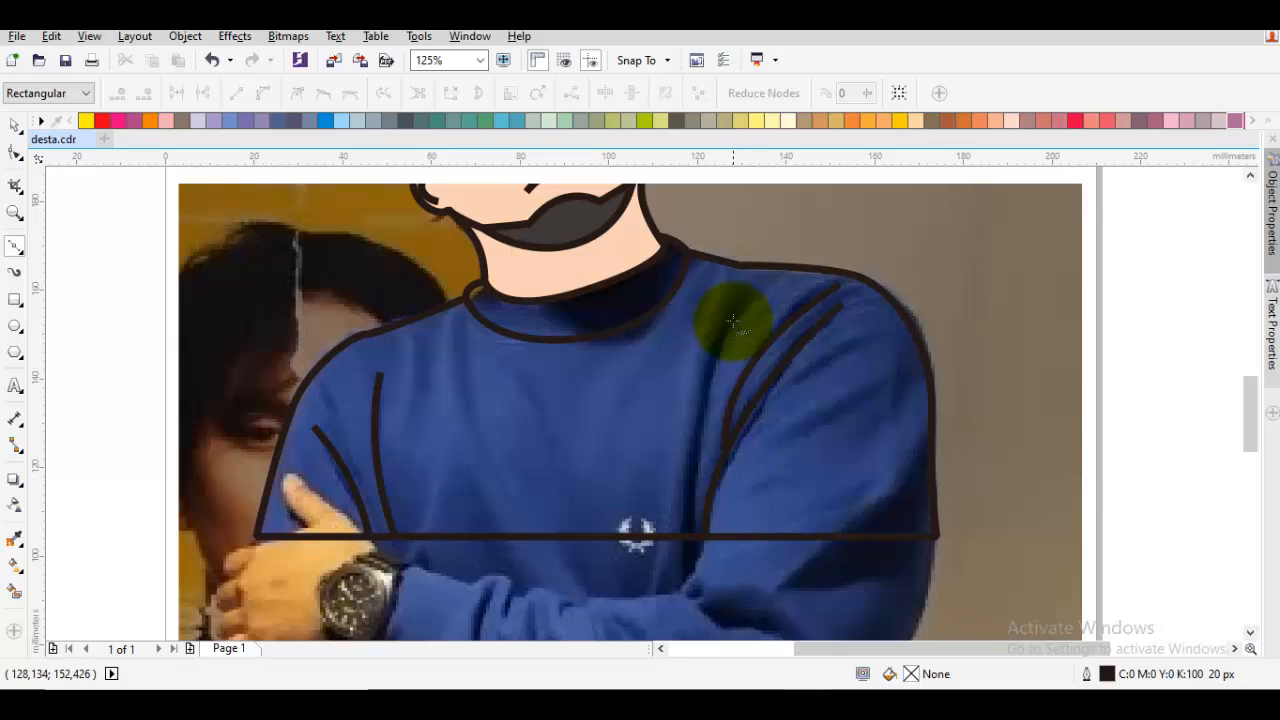
pyautogui.click(732, 319)
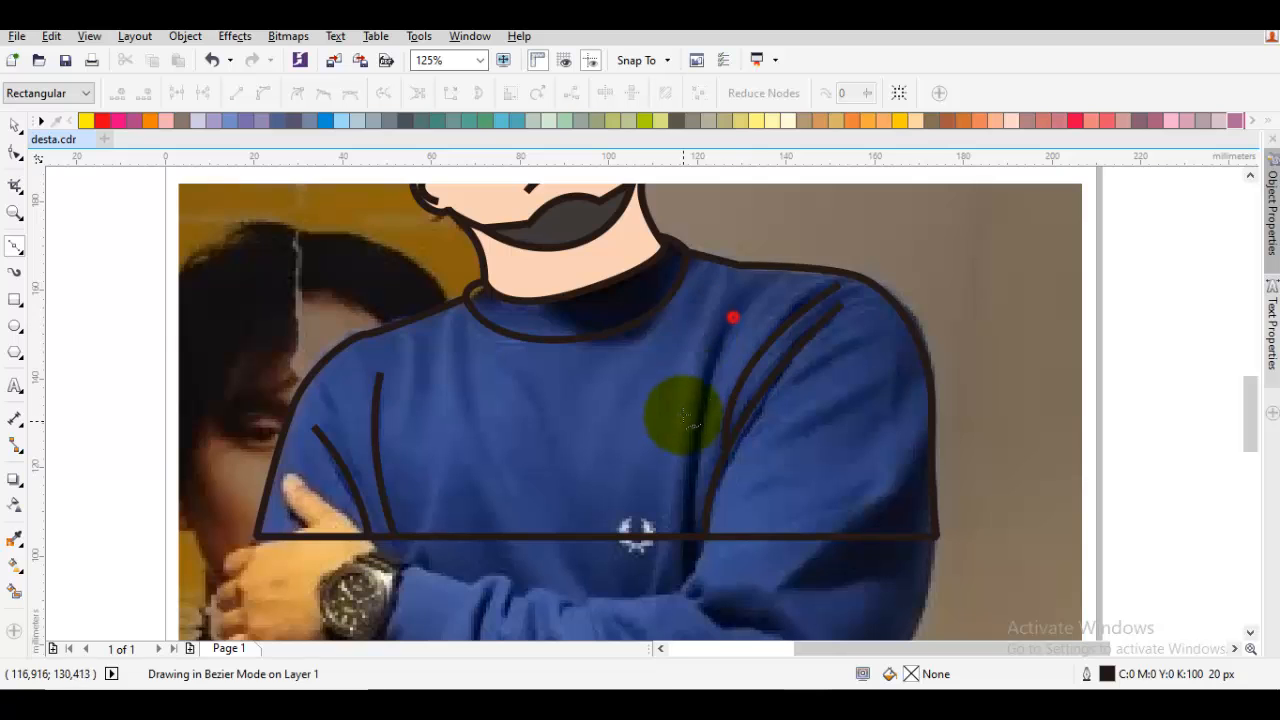
pyautogui.click(691, 538)
pyautogui.press('space')
pyautogui.press('Escape')
# Draw a curved fold about 18 by 20 mm at the lower outer corner of the sleeve opposite the watch hand
pyautogui.moveTo(838, 461); pyautogui.dragTo(821, 450)
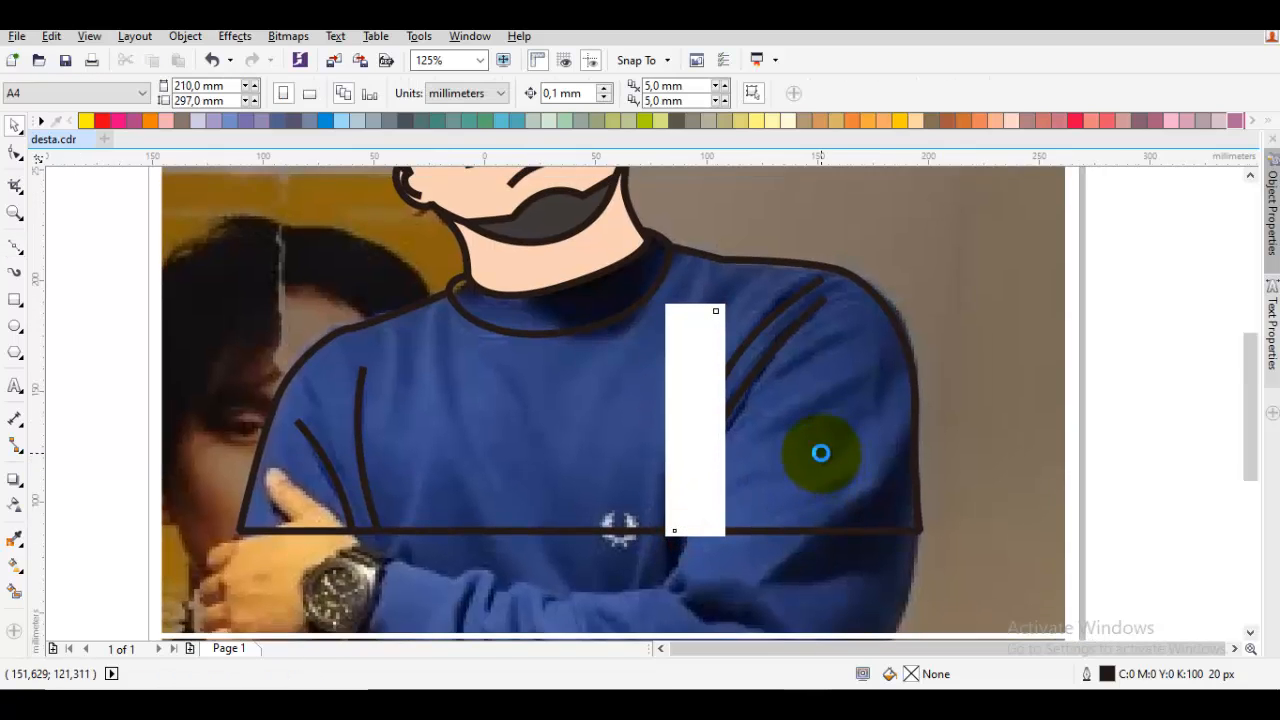
pyautogui.scroll(-1, 821, 450)
pyautogui.scroll(2, 821, 450)
pyautogui.scroll(-1, 777, 396)
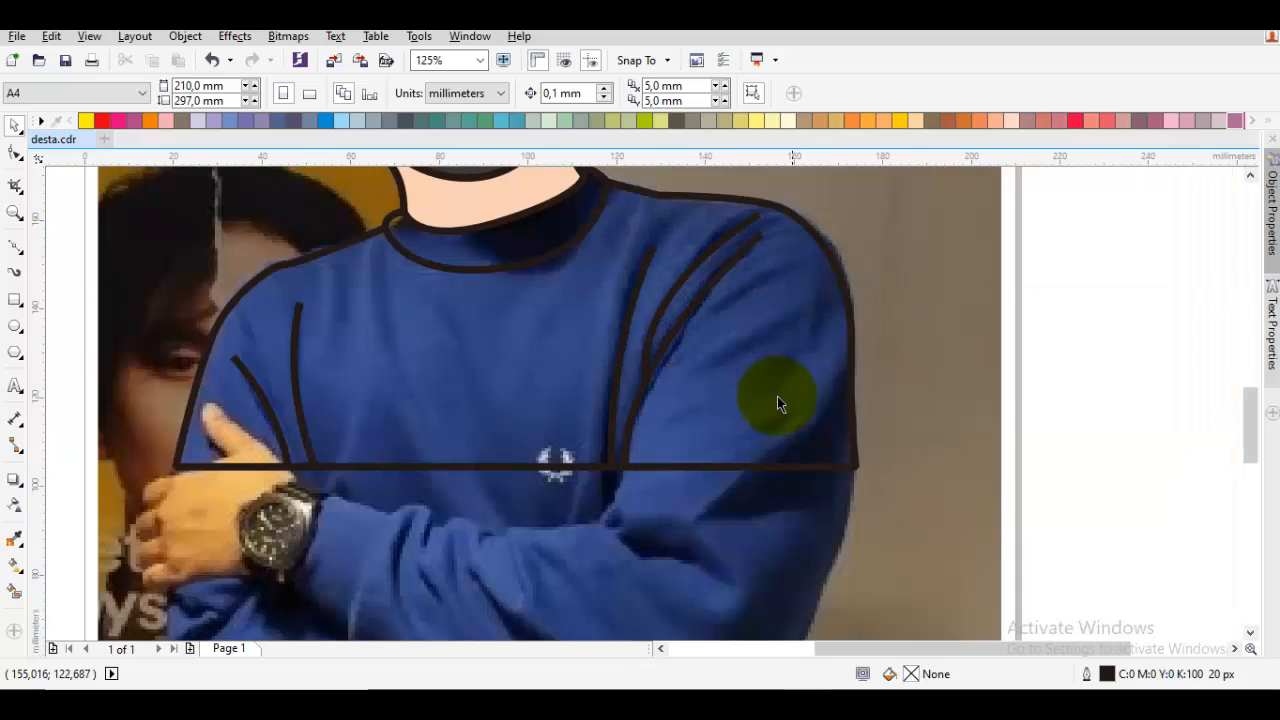
pyautogui.scroll(1, 777, 396)
pyautogui.press('F10')
pyautogui.moveTo(820, 420); pyautogui.dragTo(790, 477)
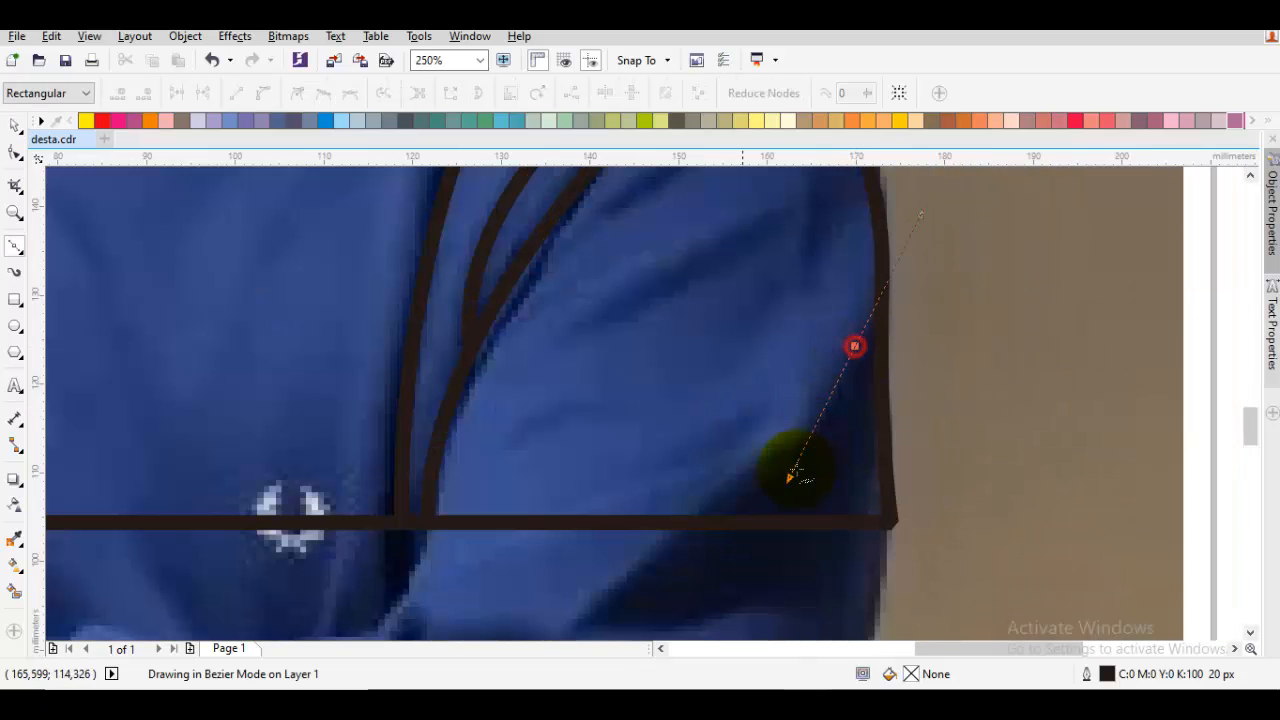
pyautogui.click(697, 525)
pyautogui.press('space')
pyautogui.scroll(-1, 697, 522)
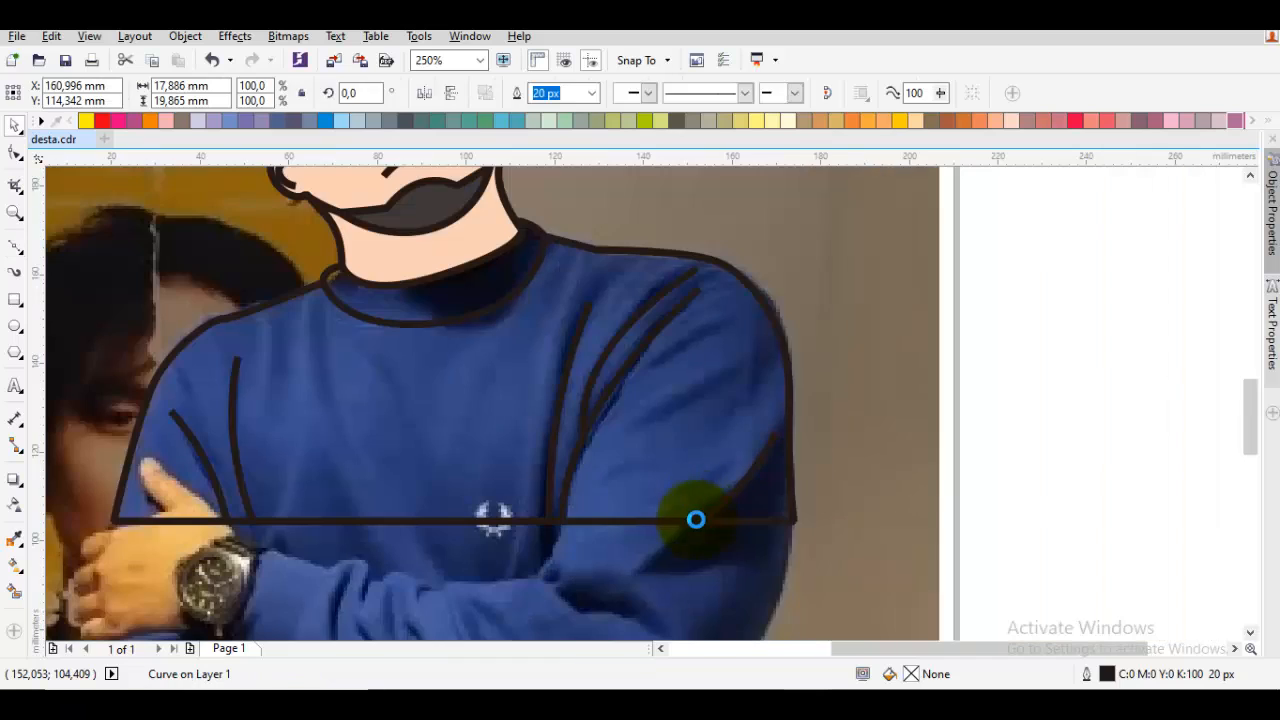
pyautogui.press('Escape')
# Draw a short curved fold line just below the shoulder on the watch-hand side of the shirt
pyautogui.moveTo(684, 423); pyautogui.dragTo(814, 417)
pyautogui.press('F10')
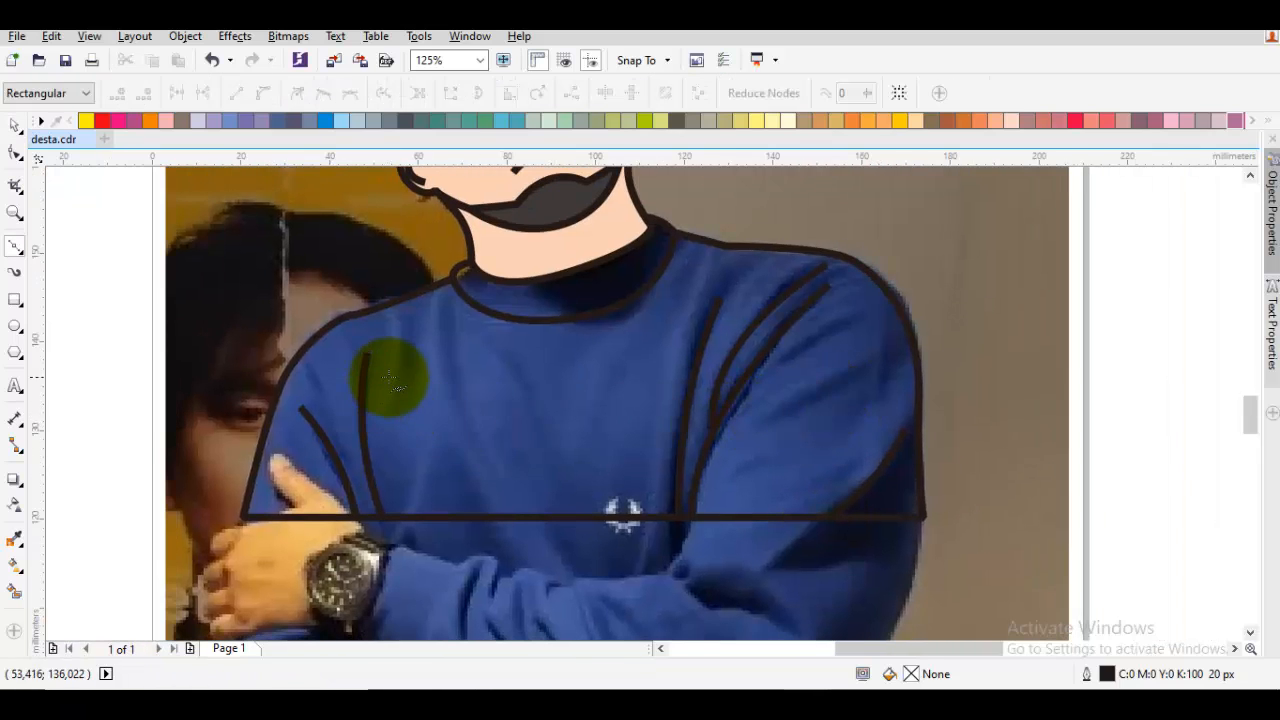
pyautogui.scroll(1, 388, 368)
pyautogui.click(394, 403)
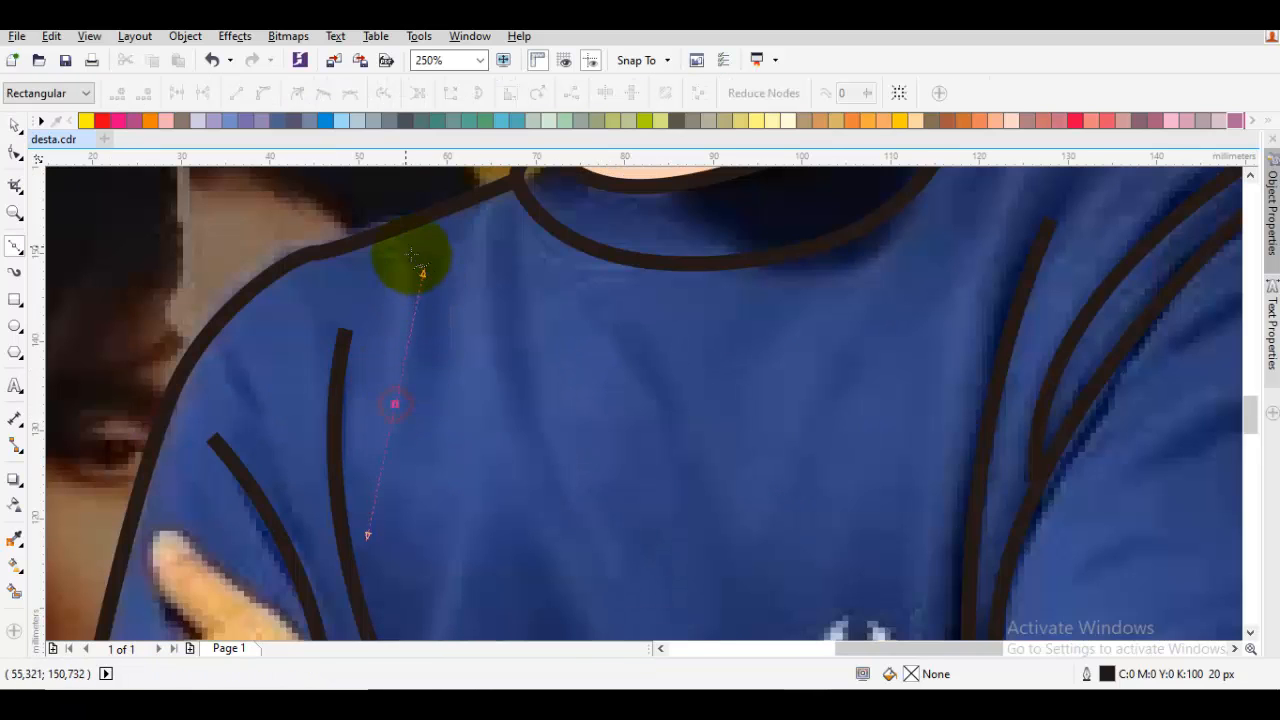
pyautogui.click(408, 250)
pyautogui.press('space')
pyautogui.scroll(-1, 444, 277)
pyautogui.press('Escape')
# Draw a diagonal fold line across the middle of the opposite sleeve, from the outer upper arm towards the armpit
pyautogui.press('space')
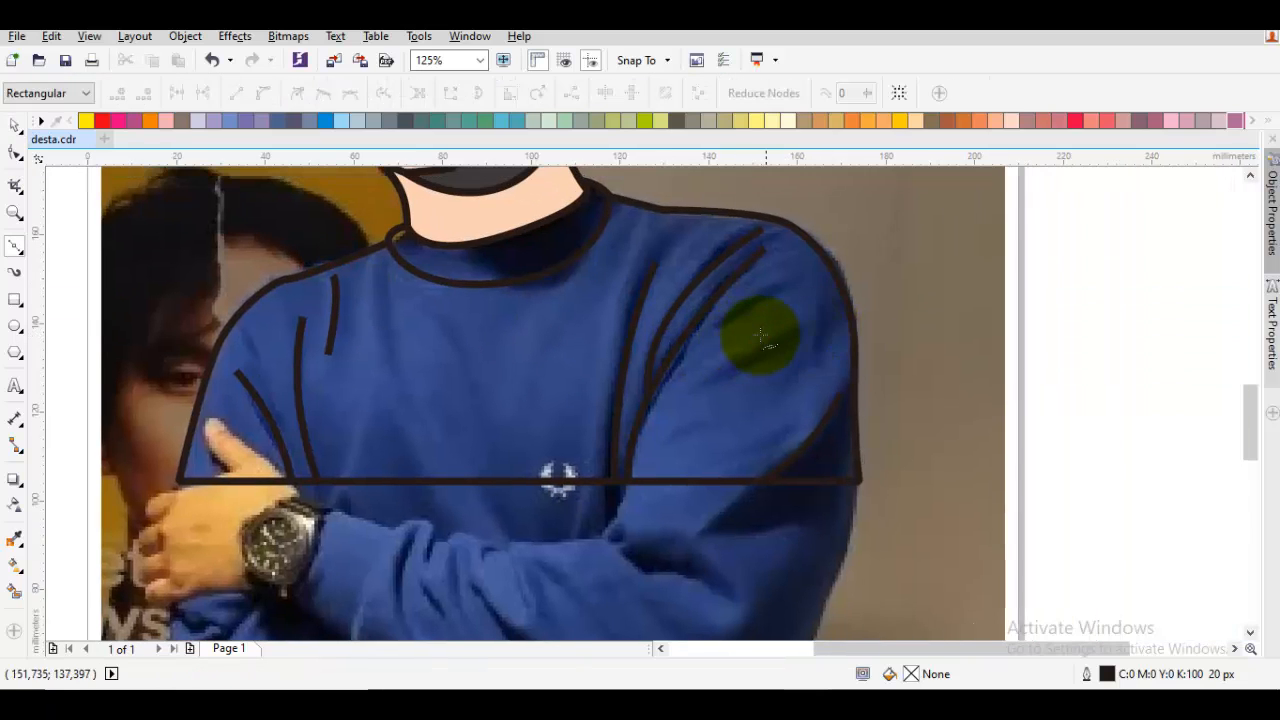
pyautogui.moveTo(809, 312); pyautogui.dragTo(755, 363)
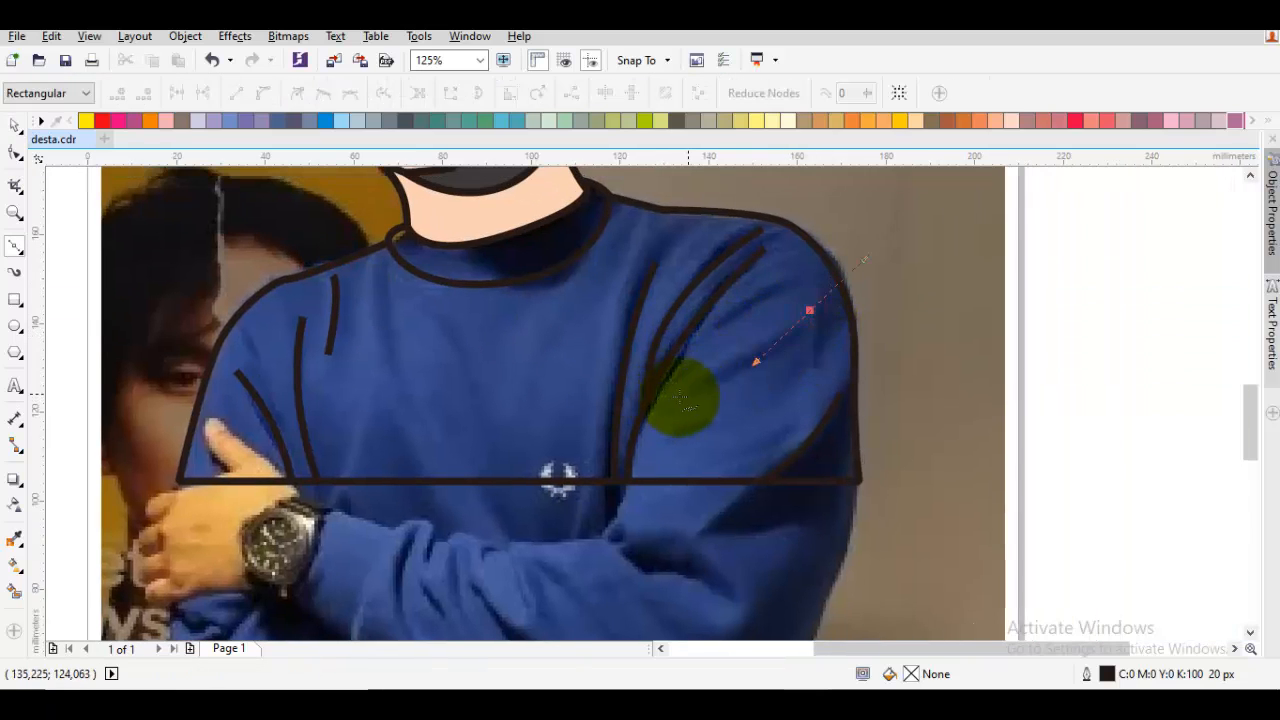
pyautogui.click(688, 393)
pyautogui.press('space')
pyautogui.press('Escape')
pyautogui.scroll(4, 648, 393)
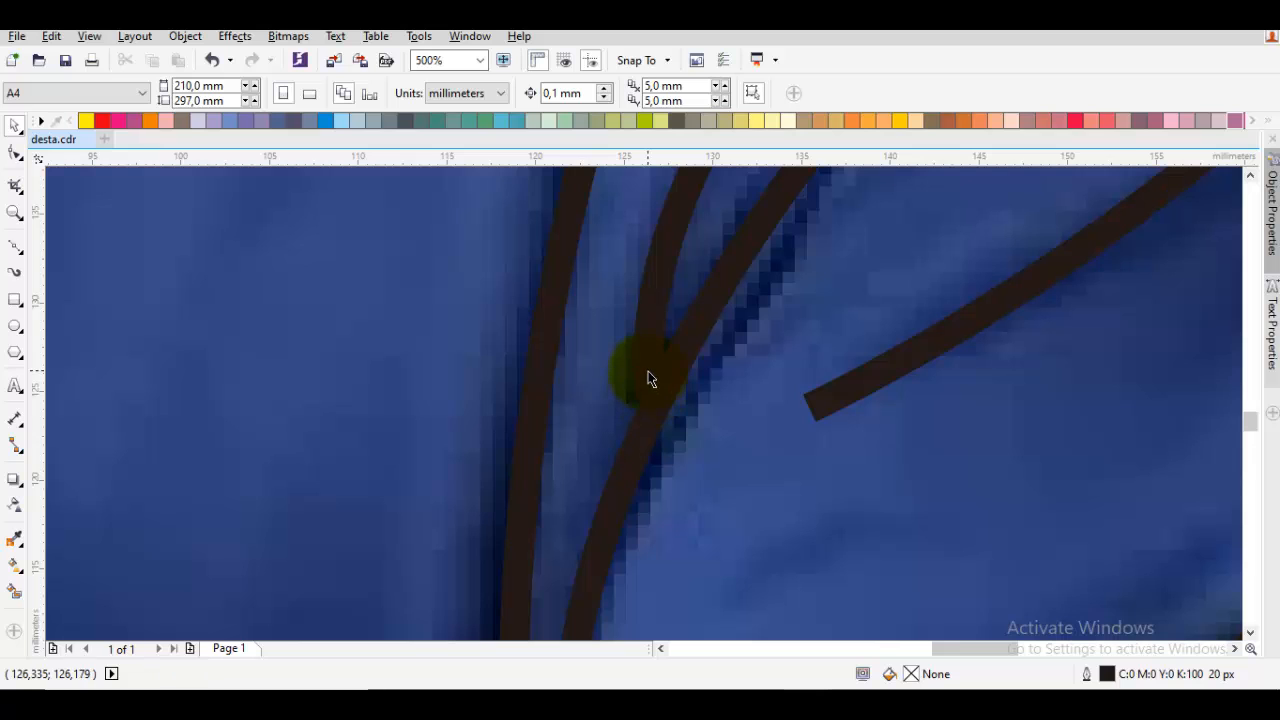
pyautogui.scroll(-4, 648, 378)
# Draw a curved fold line inside the collar, from below the chin up to the neck corner on the opposite side
pyautogui.click(524, 393)
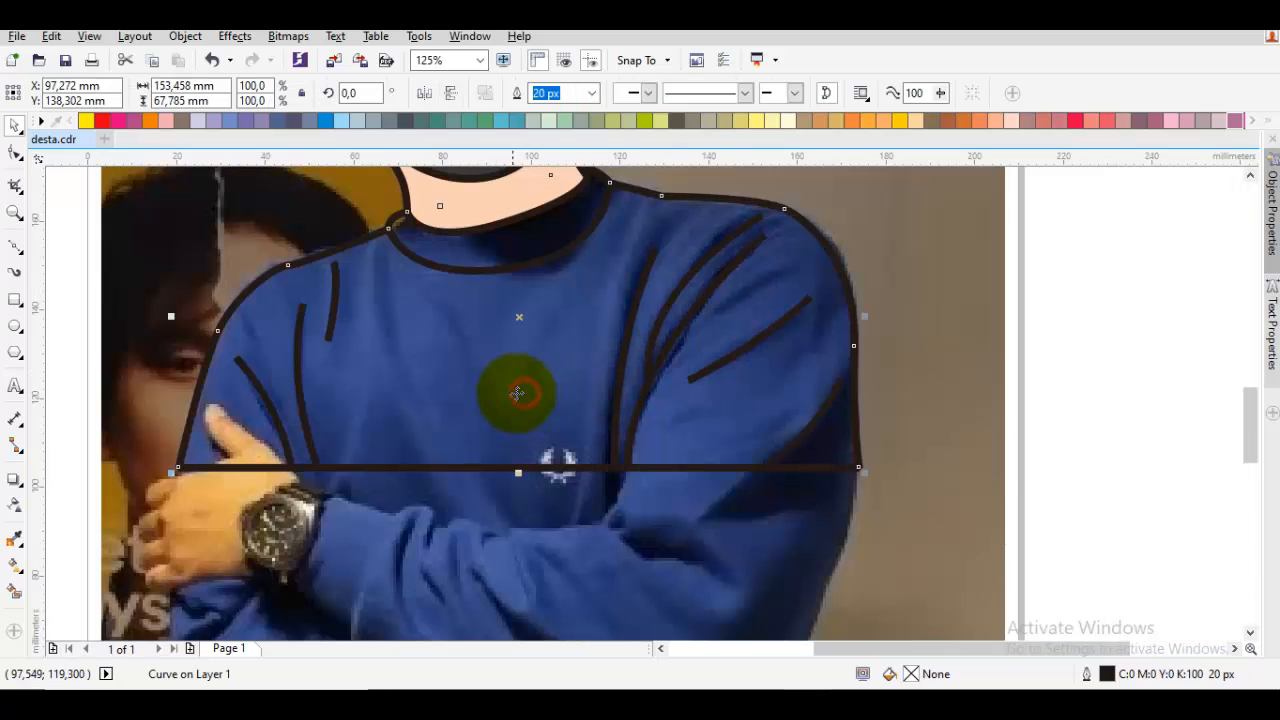
pyautogui.moveTo(505, 327)
pyautogui.mouseDown()
pyautogui.moveTo(589, 463)
pyautogui.moveTo(706, 381)
pyautogui.mouseUp()
pyautogui.scroll(1, 621, 333)
pyautogui.press('space')
pyautogui.click(721, 295)
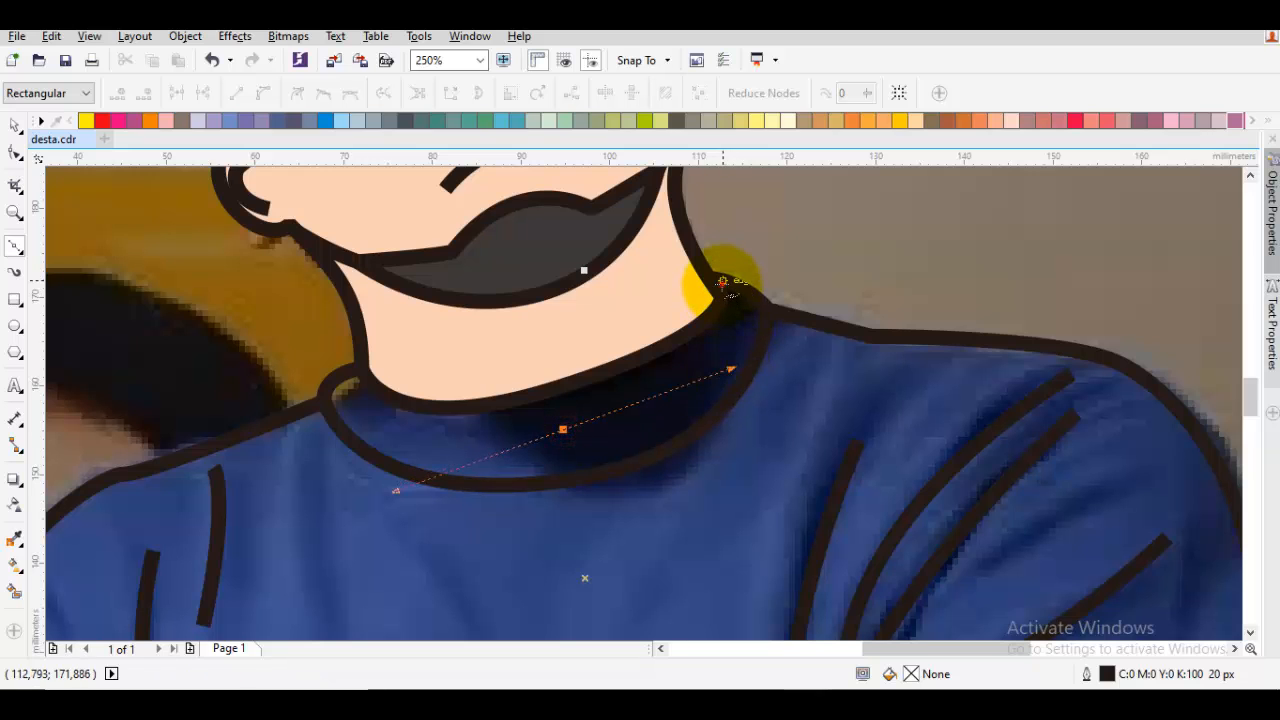
pyautogui.moveTo(722, 283); pyautogui.dragTo(700, 246)
pyautogui.press('space')
pyautogui.scroll(-1, 736, 376)
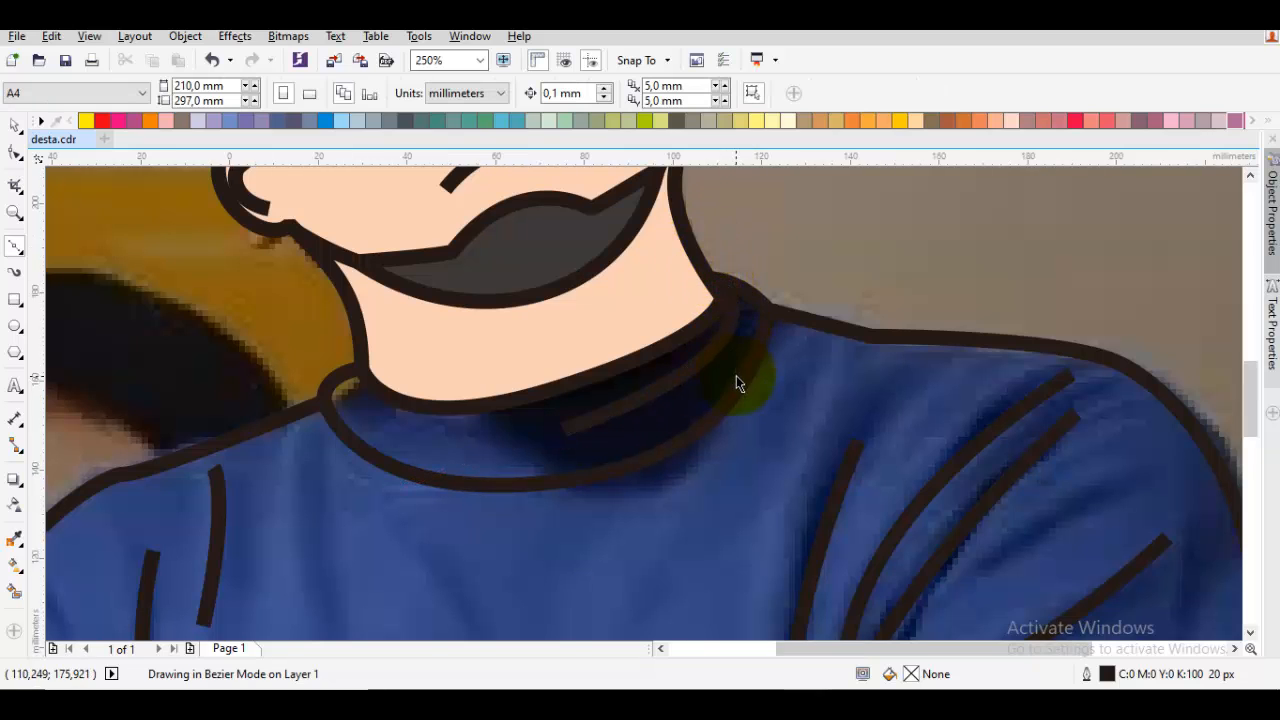
# Fill the shirt shape with a dark blue shade picked from the blue swatch's colour variations
pyautogui.click(660, 460)
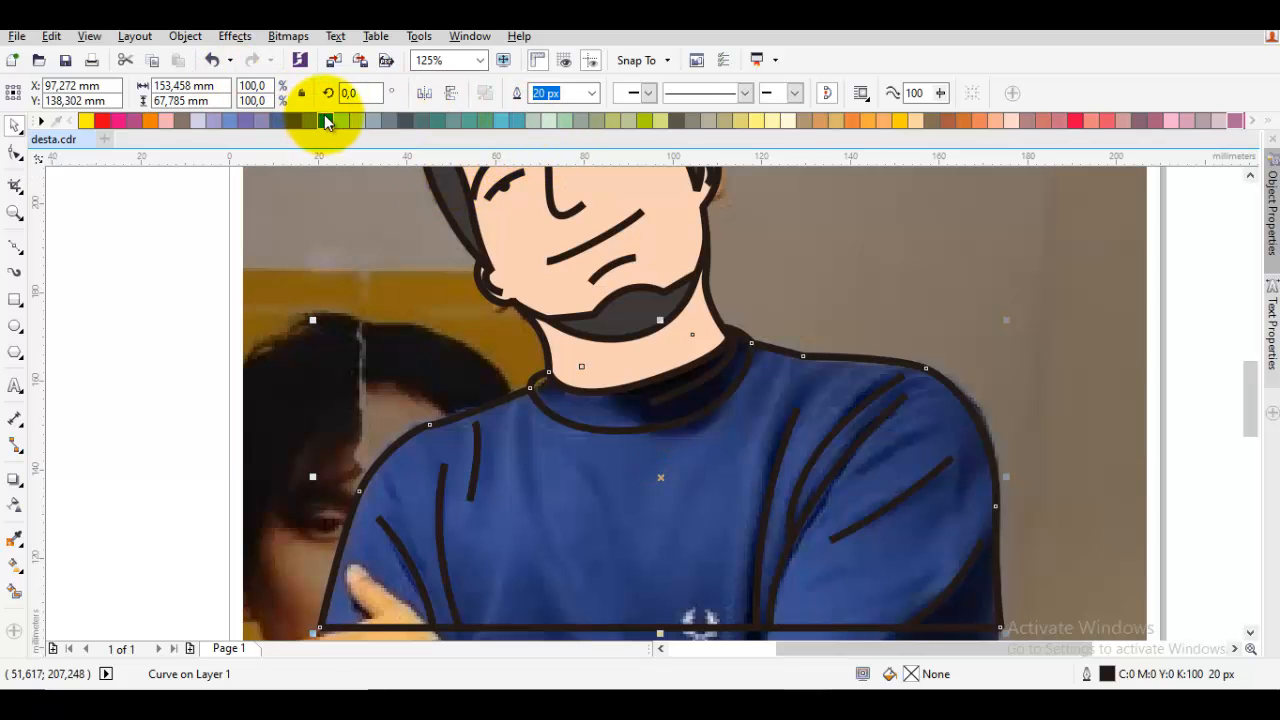
pyautogui.click(327, 121)
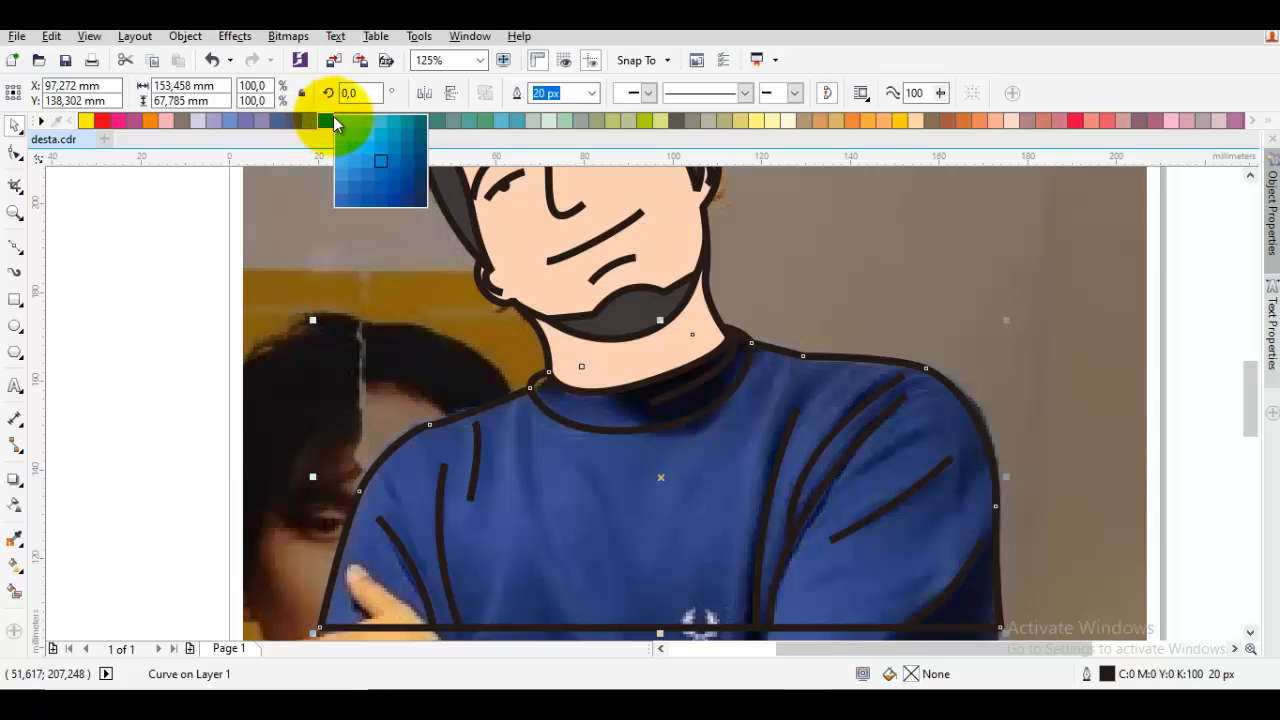
pyautogui.click(409, 205)
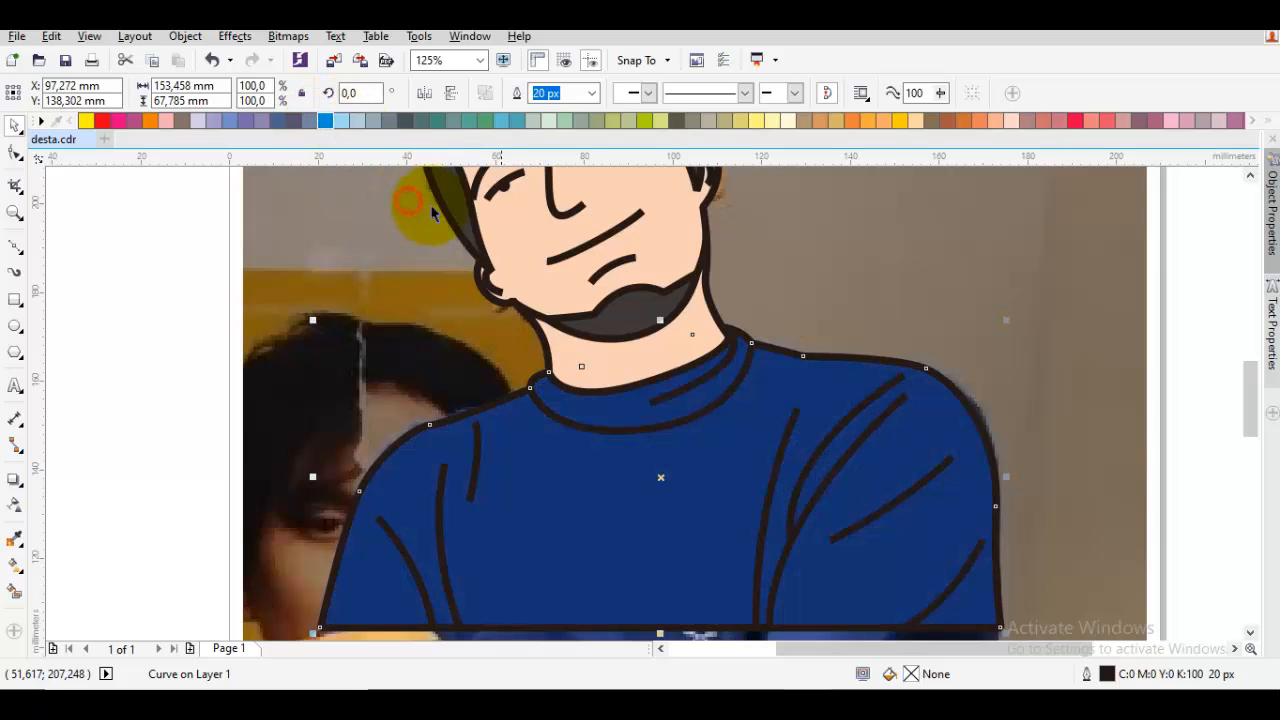
pyautogui.scroll(-4, 772, 318)
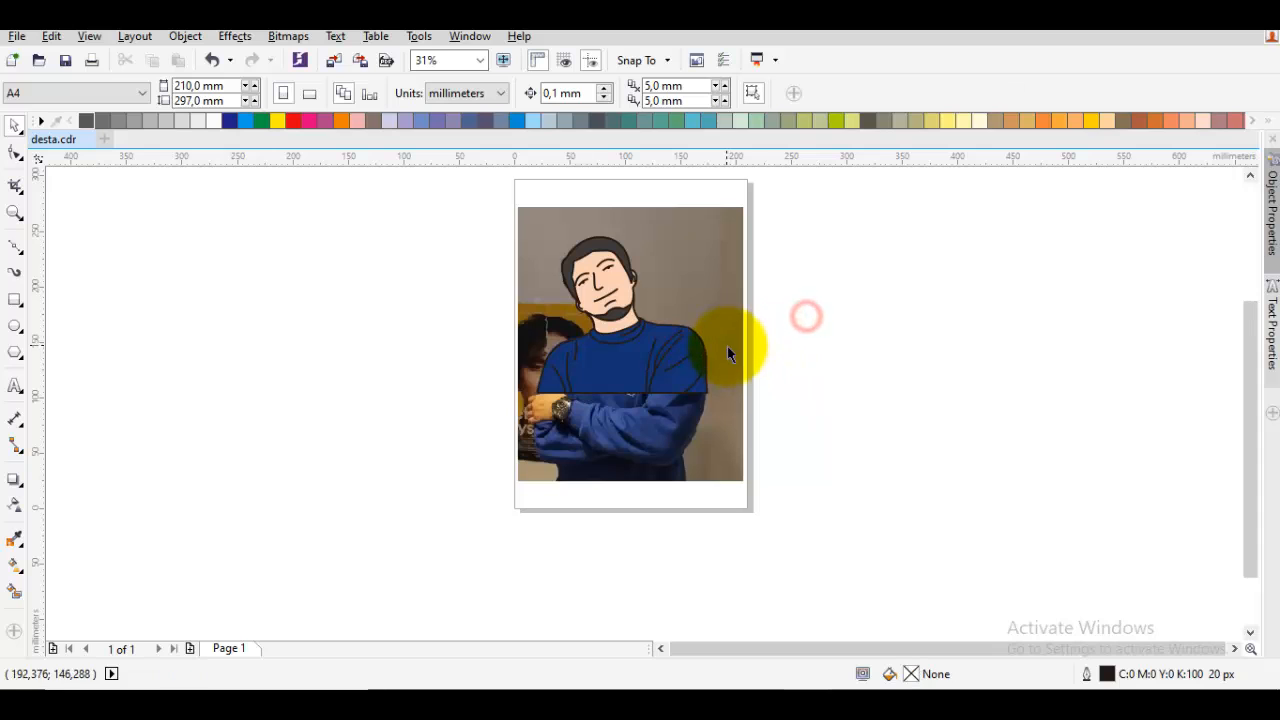
# Examine the whole traced portrait and the nodes of the hair shape around the head
pyautogui.moveTo(776, 415); pyautogui.dragTo(475, 227)
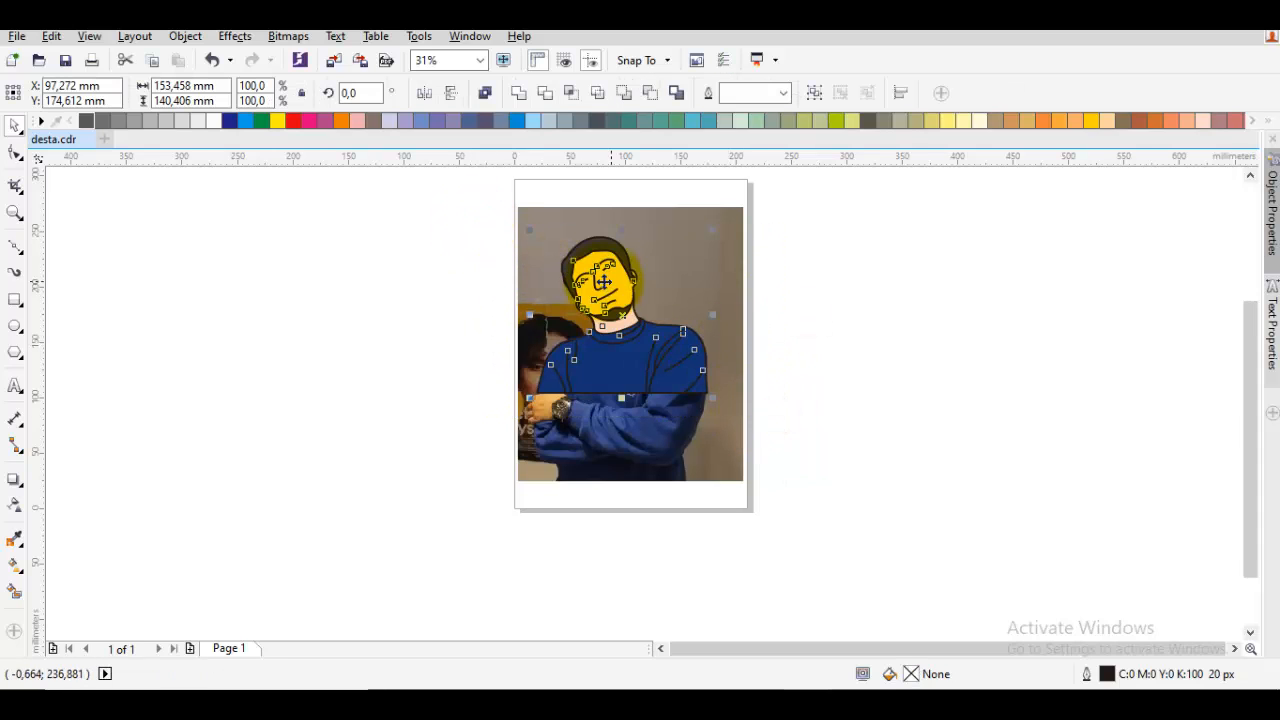
pyautogui.scroll(1, 615, 270)
pyautogui.moveTo(562, 210); pyautogui.dragTo(566, 328)
pyautogui.press('Escape')
pyautogui.press('F10')
pyautogui.click(582, 266)
pyautogui.scroll(1, 549, 306)
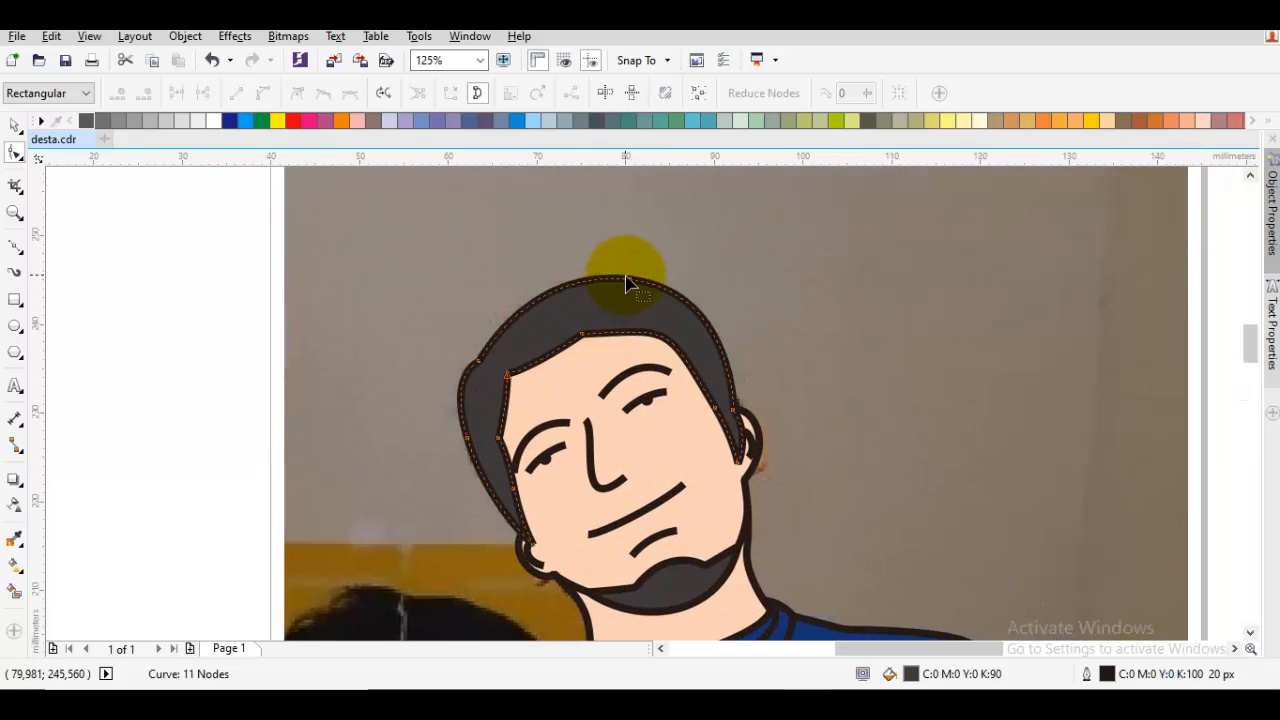
pyautogui.scroll(1, 631, 281)
pyautogui.scroll(-2, 637, 289)
pyautogui.press('space')
pyautogui.moveTo(711, 303); pyautogui.dragTo(772, 302)
pyautogui.rightClick(772, 302)
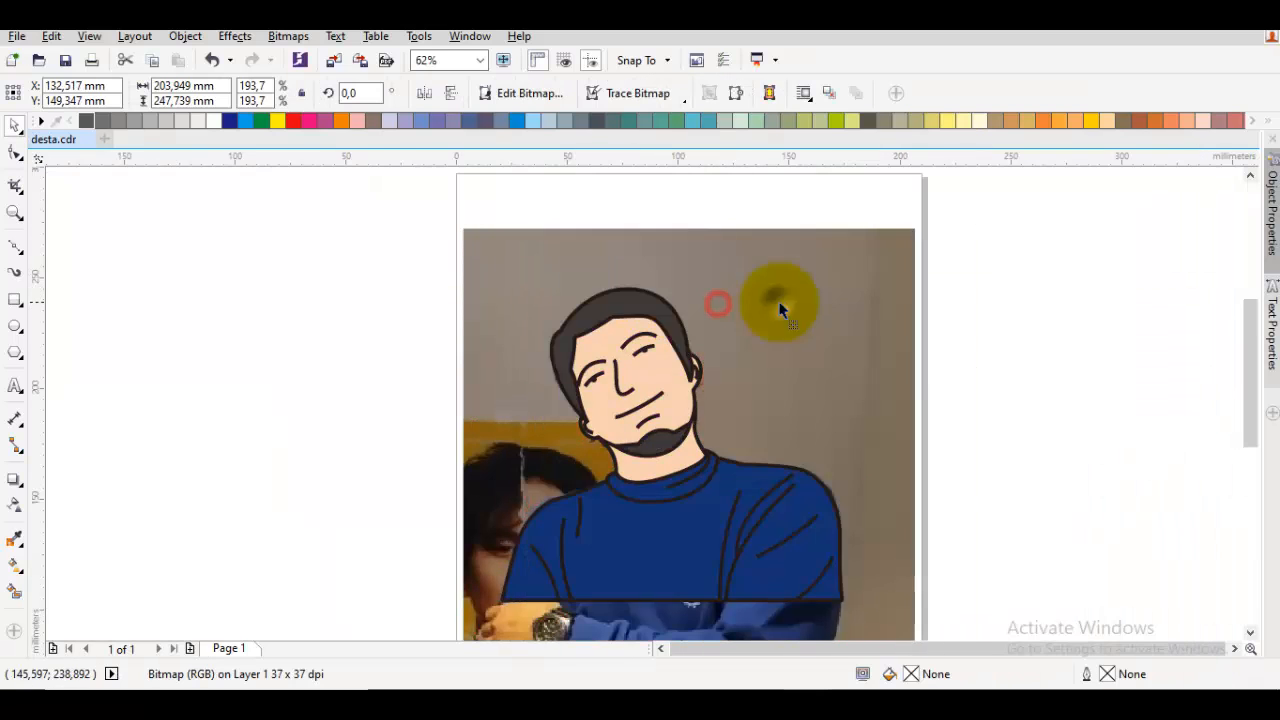
pyautogui.hotkey('ctrl', 'z')
# Add a node to the hair shape's forehead edge, where the hairline bends down towards the ear above the outer end of the eyebrow
pyautogui.scroll(1, 645, 325)
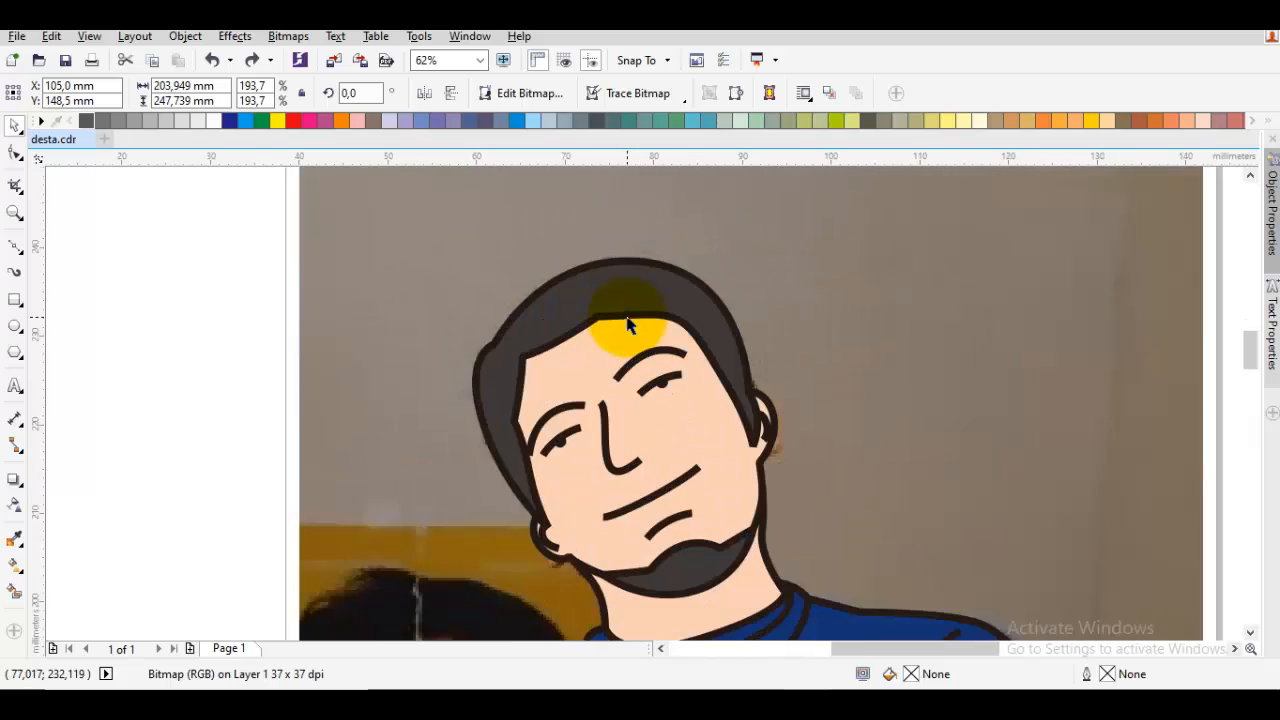
pyautogui.scroll(1, 611, 334)
pyautogui.scroll(1, 631, 320)
pyautogui.press('F5')
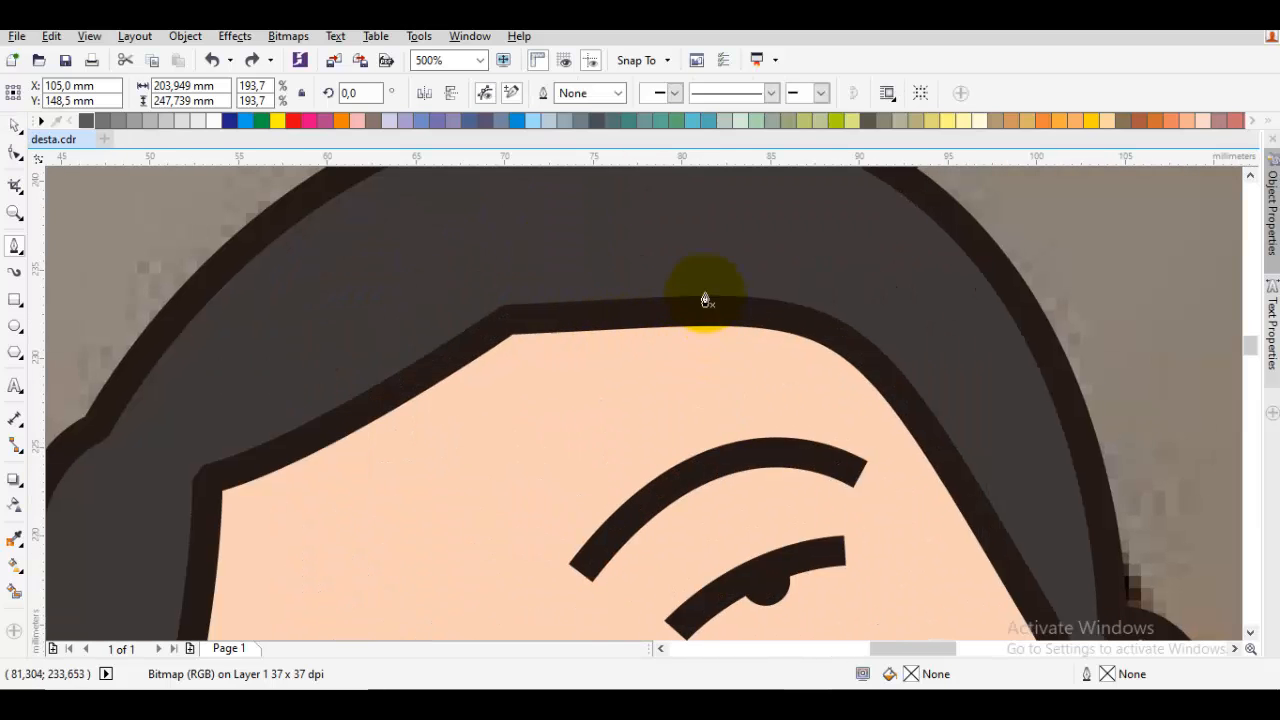
pyautogui.scroll(-1, 660, 300)
pyautogui.scroll(1, 625, 324)
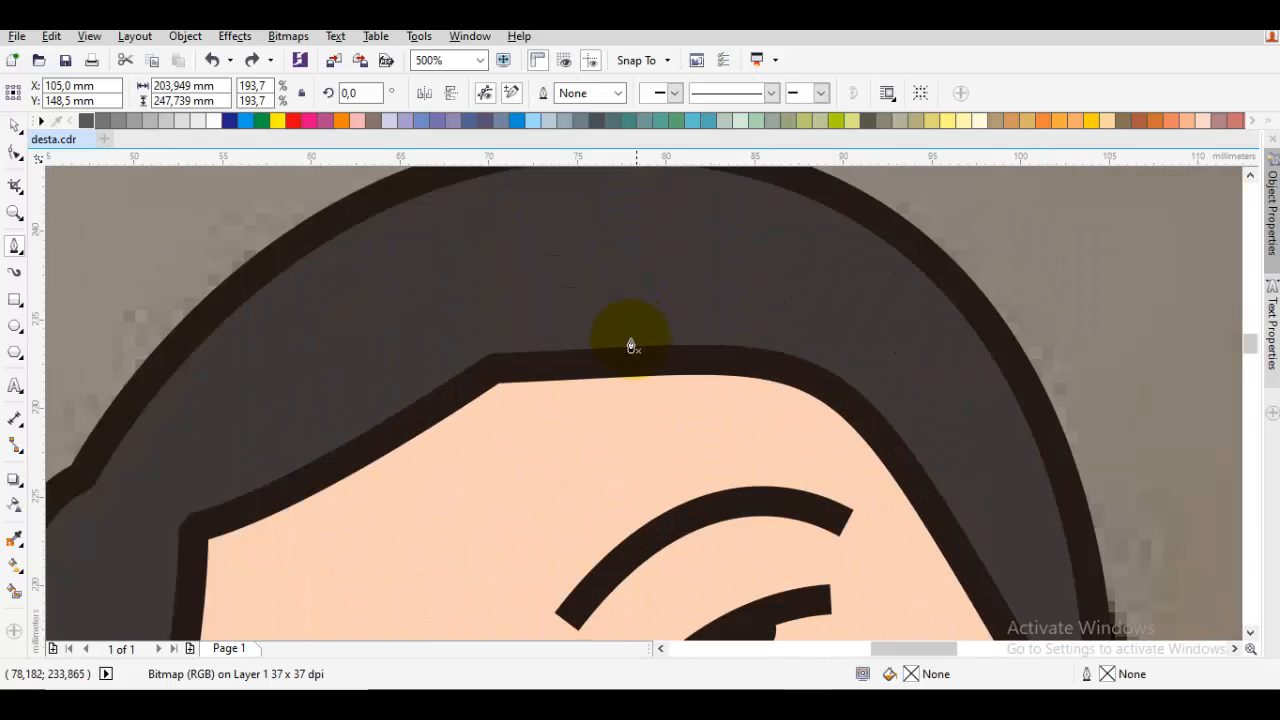
pyautogui.press('space')
pyautogui.click(721, 345)
pyautogui.doubleClick(721, 345)
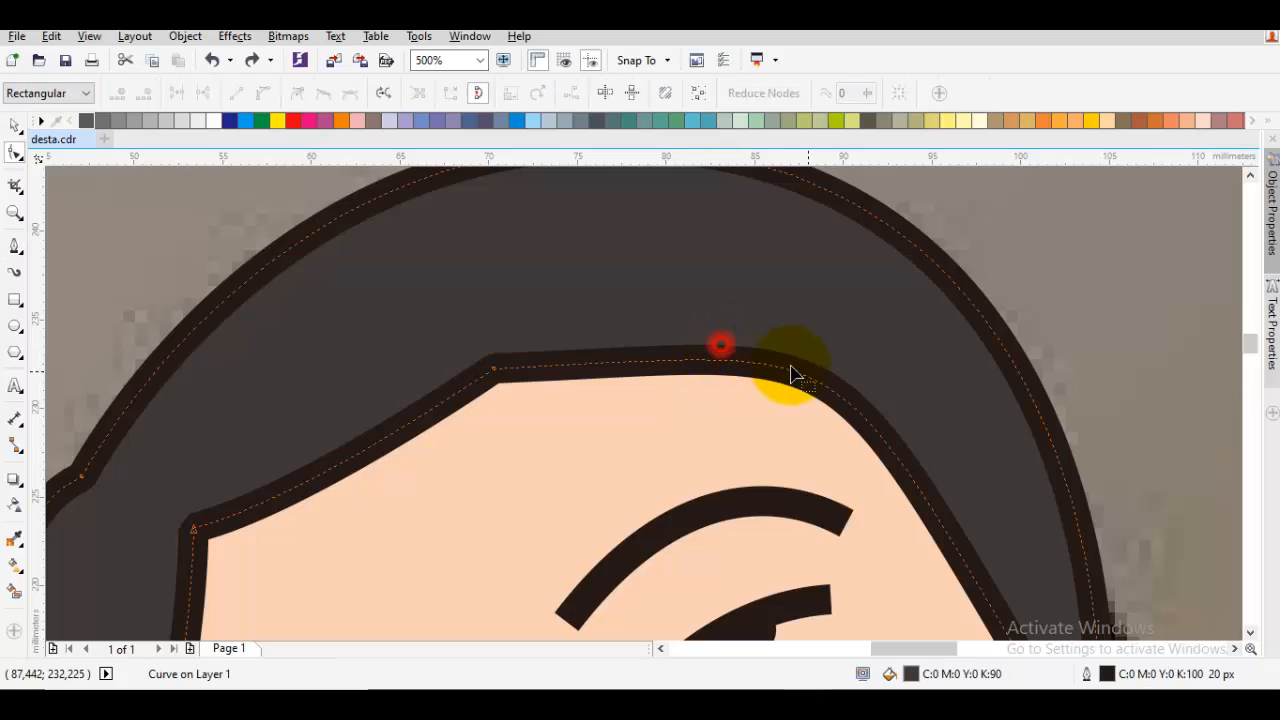
pyautogui.doubleClick(812, 381)
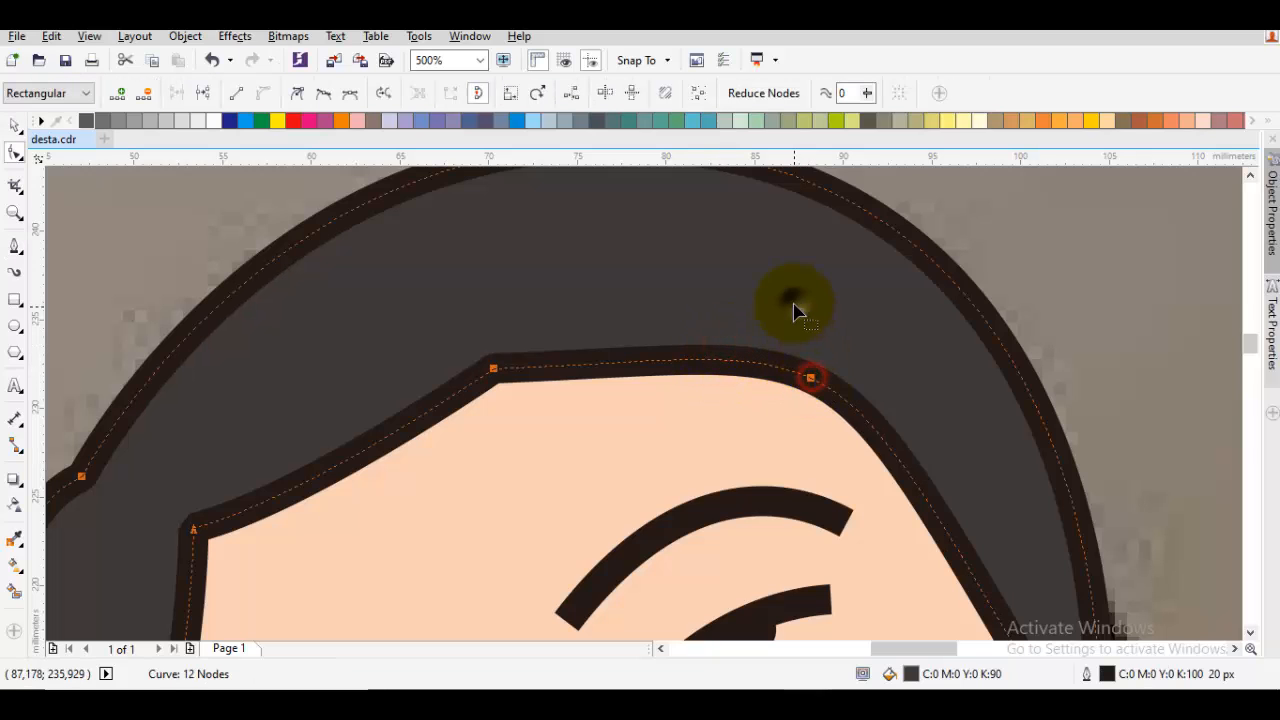
# Reshape the hairline between the two forehead corner nodes so that it bows downwards in one smooth curve with sharp corners
pyautogui.rightClick(795, 307)
pyautogui.click(848, 416)
pyautogui.click(823, 335)
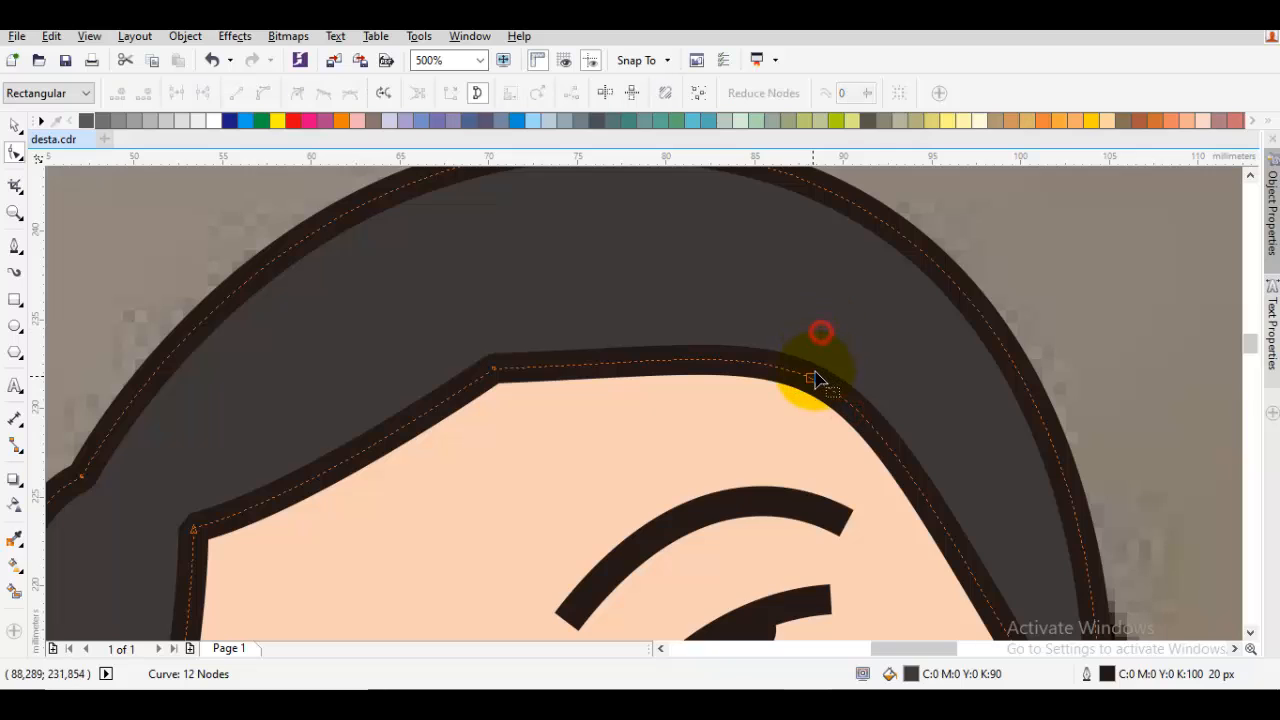
pyautogui.click(813, 376)
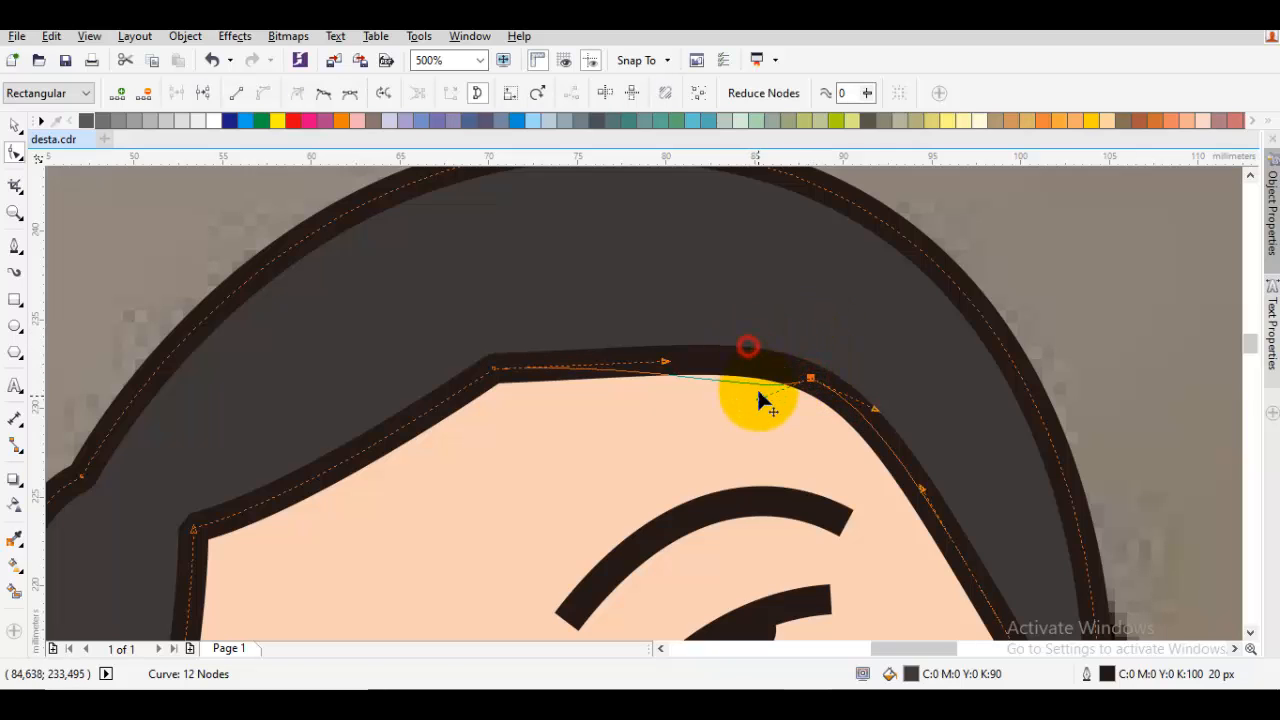
pyautogui.moveTo(757, 400); pyautogui.dragTo(491, 374)
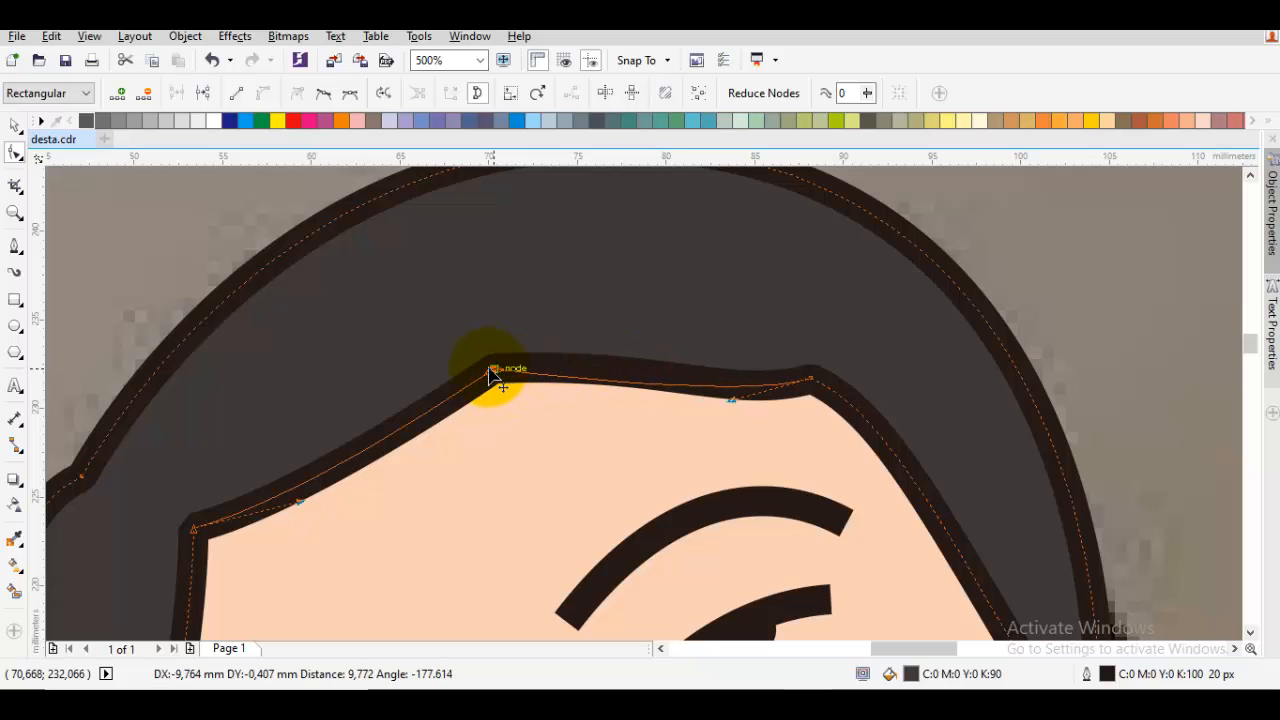
pyautogui.moveTo(728, 403); pyautogui.dragTo(655, 411)
pyautogui.press('space')
pyautogui.press('Escape')
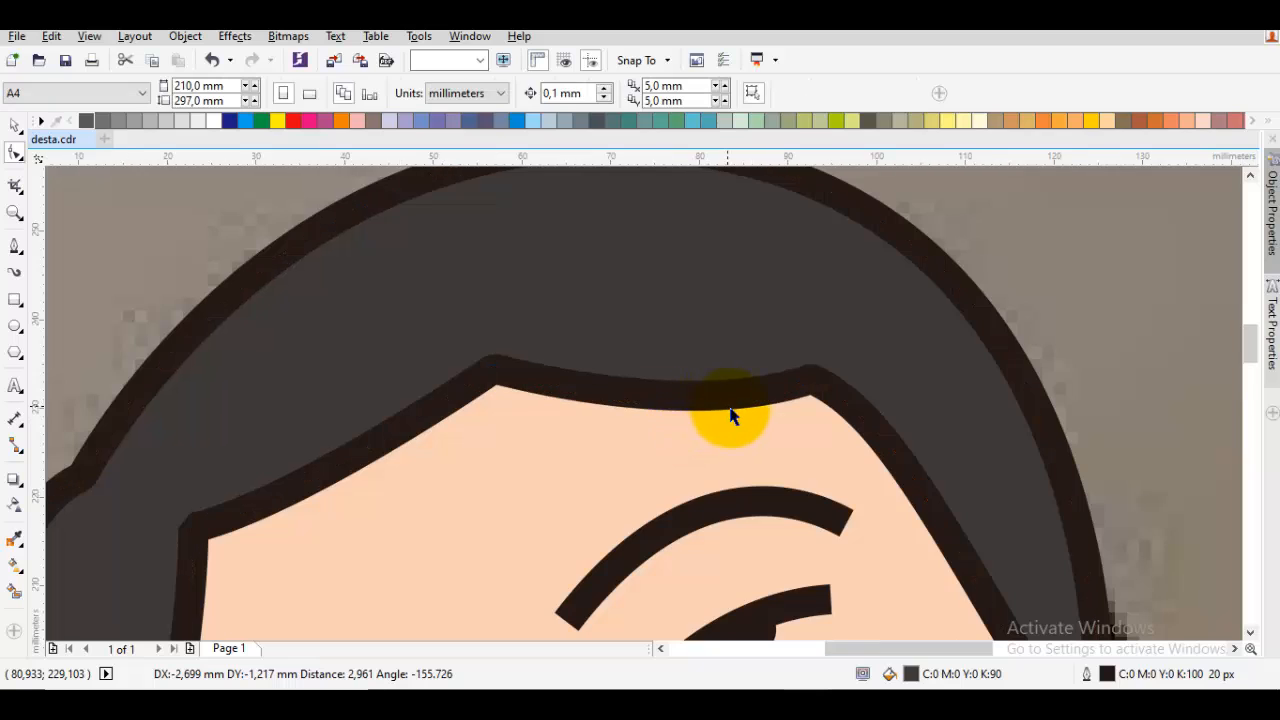
# Shorten the beard shape by moving its pointed tip nearest the poster inwards along the jawline
pyautogui.scroll(-3, 731, 412)
pyautogui.moveTo(754, 382); pyautogui.dragTo(720, 380)
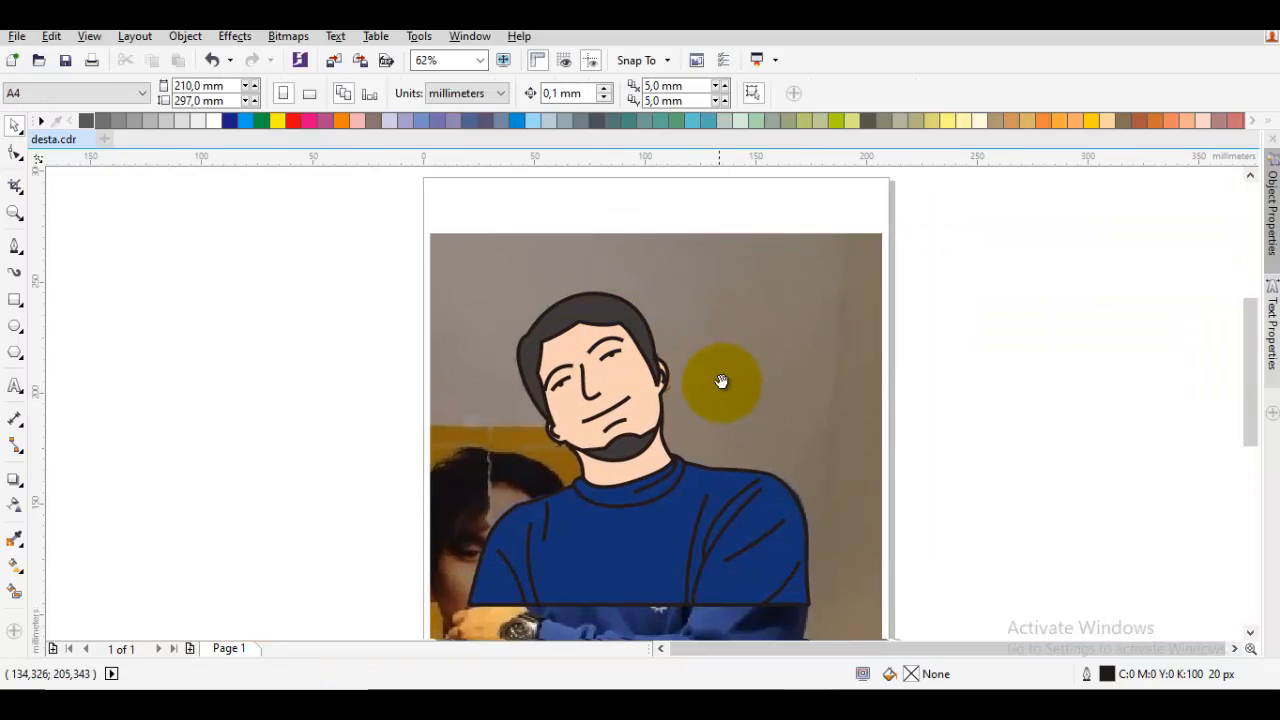
pyautogui.scroll(2, 657, 424)
pyautogui.click(628, 455)
pyautogui.press('space')
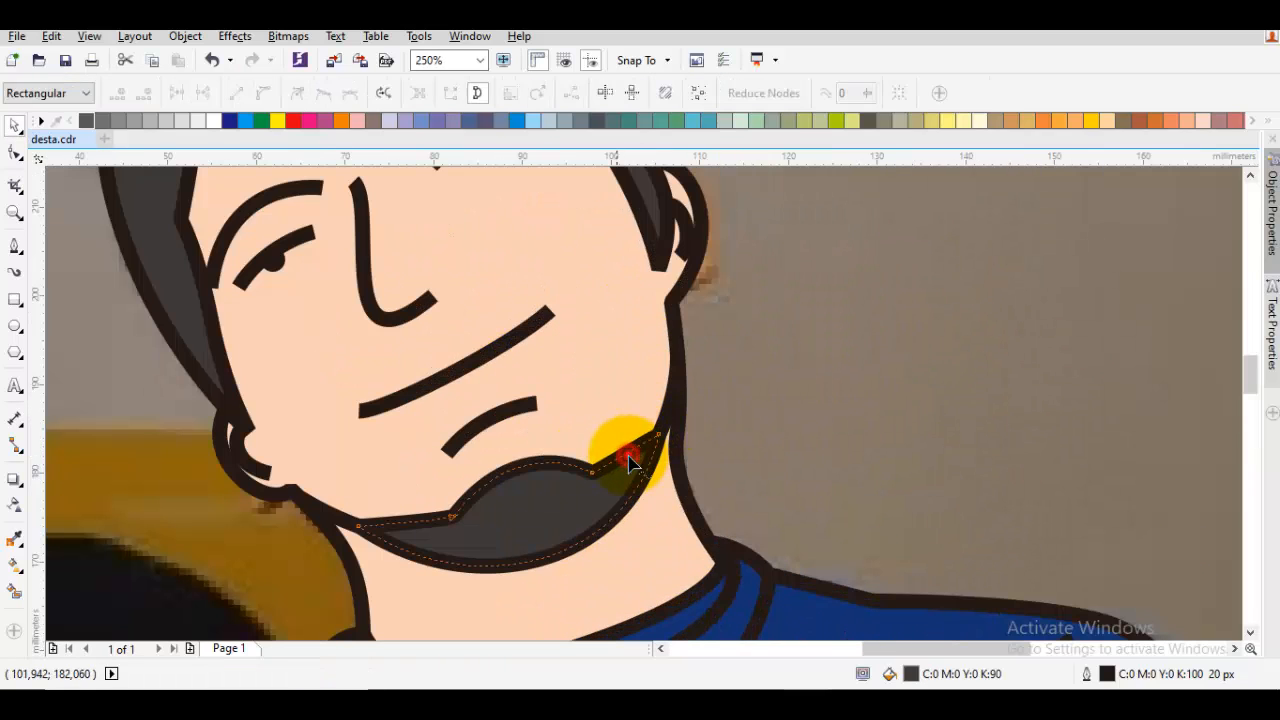
pyautogui.scroll(1, 400, 522)
pyautogui.moveTo(400, 523); pyautogui.dragTo(431, 488)
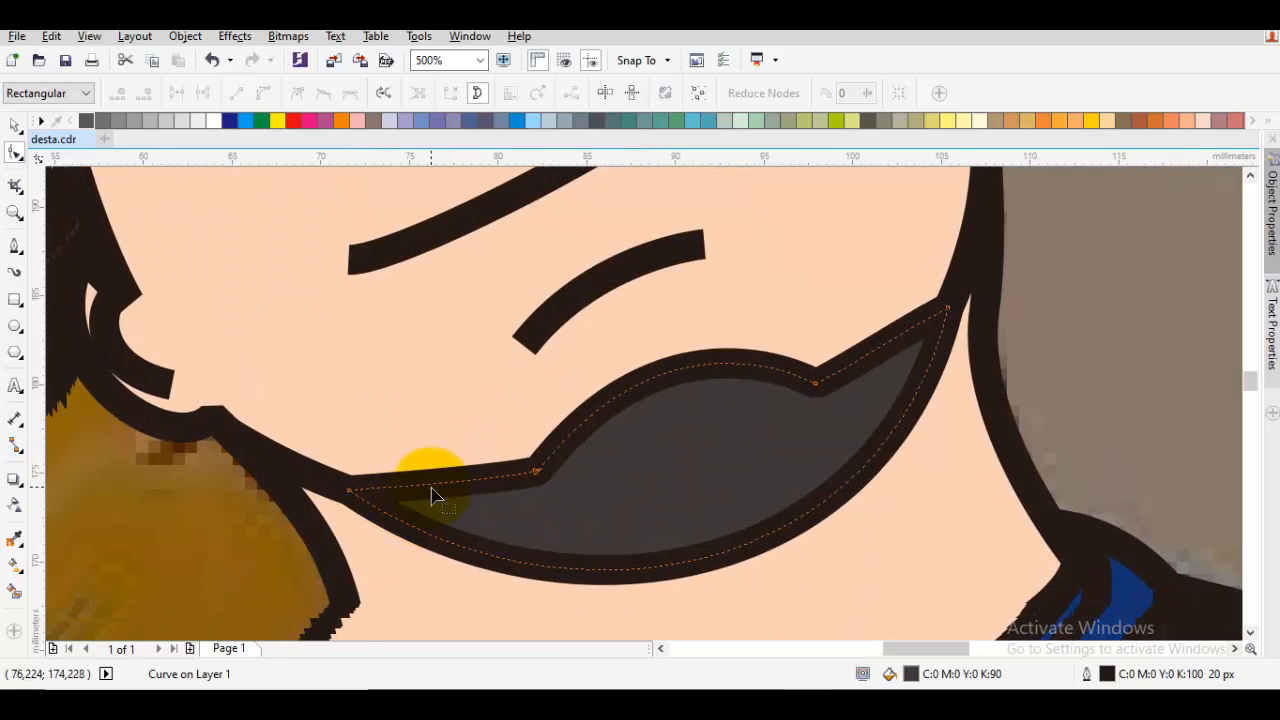
pyautogui.click(352, 494)
pyautogui.moveTo(352, 494); pyautogui.dragTo(400, 506)
# Move the beard's opposite tip inwards and adjust its lower curve so that it follows the jawline
pyautogui.click(946, 309)
pyautogui.moveTo(946, 309); pyautogui.dragTo(902, 327)
pyautogui.moveTo(850, 442); pyautogui.dragTo(888, 344)
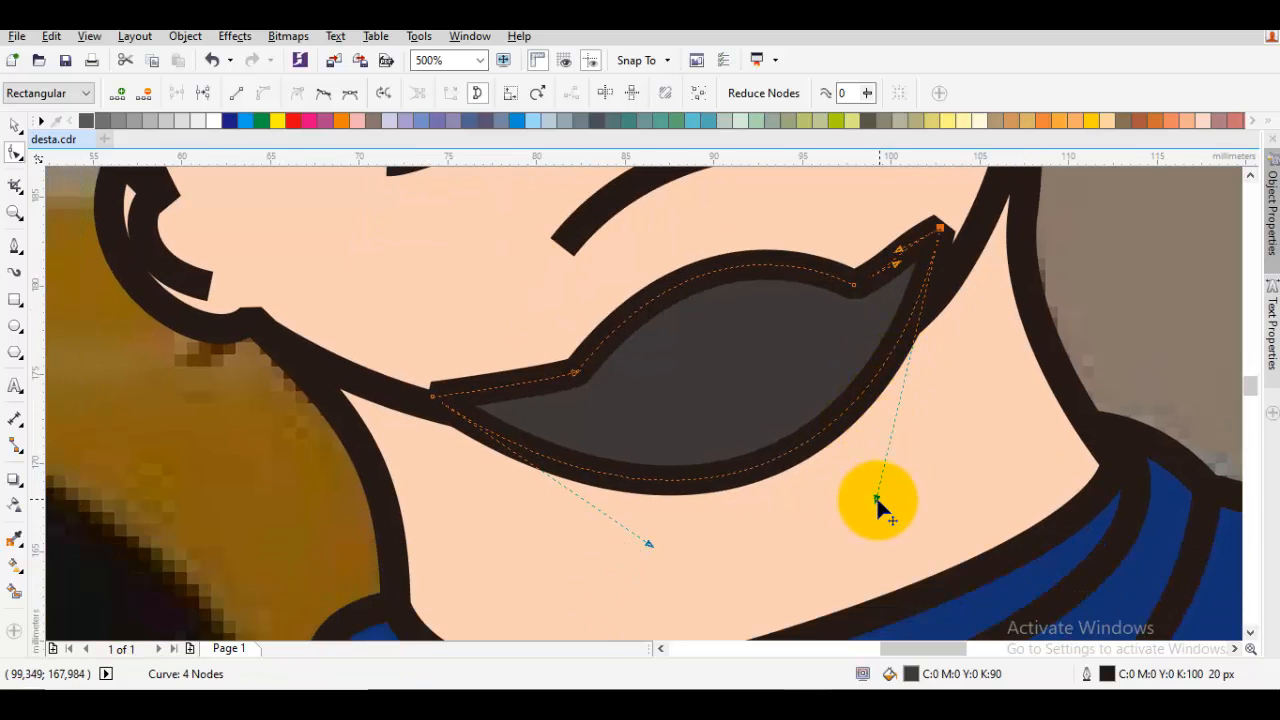
pyautogui.moveTo(869, 496)
pyautogui.mouseDown()
pyautogui.moveTo(891, 445)
pyautogui.moveTo(916, 434)
pyautogui.mouseUp()
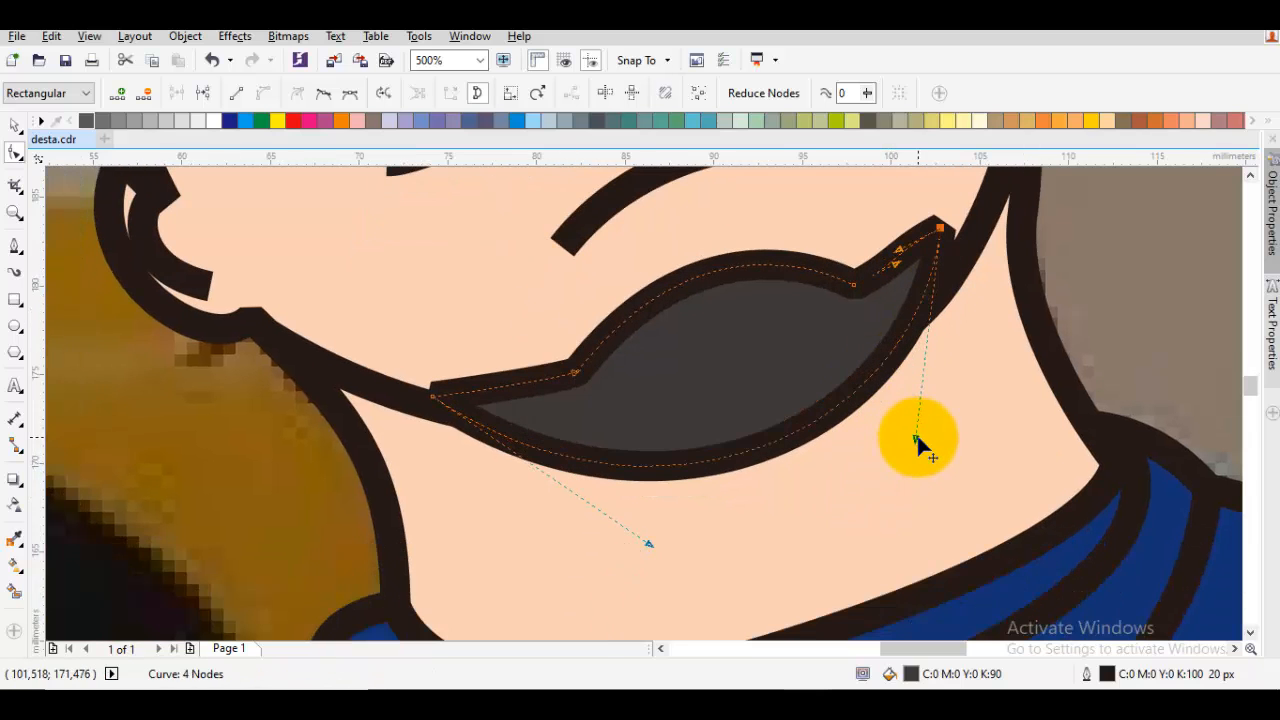
pyautogui.press('space')
pyautogui.scroll(-5, 889, 437)
pyautogui.scroll(1, 920, 355)
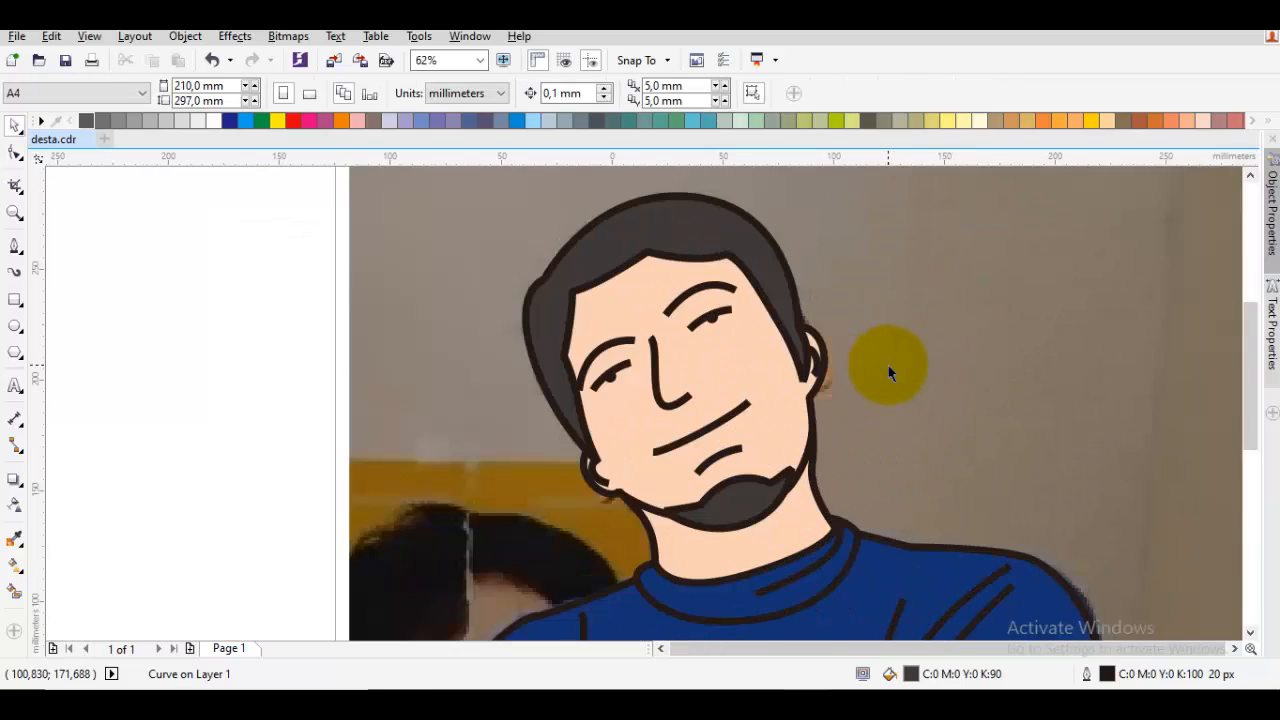
# Examine the whole traced portrait and the nodes of the shirt's collar line
pyautogui.scroll(-1, 889, 365)
pyautogui.scroll(-1, 748, 371)
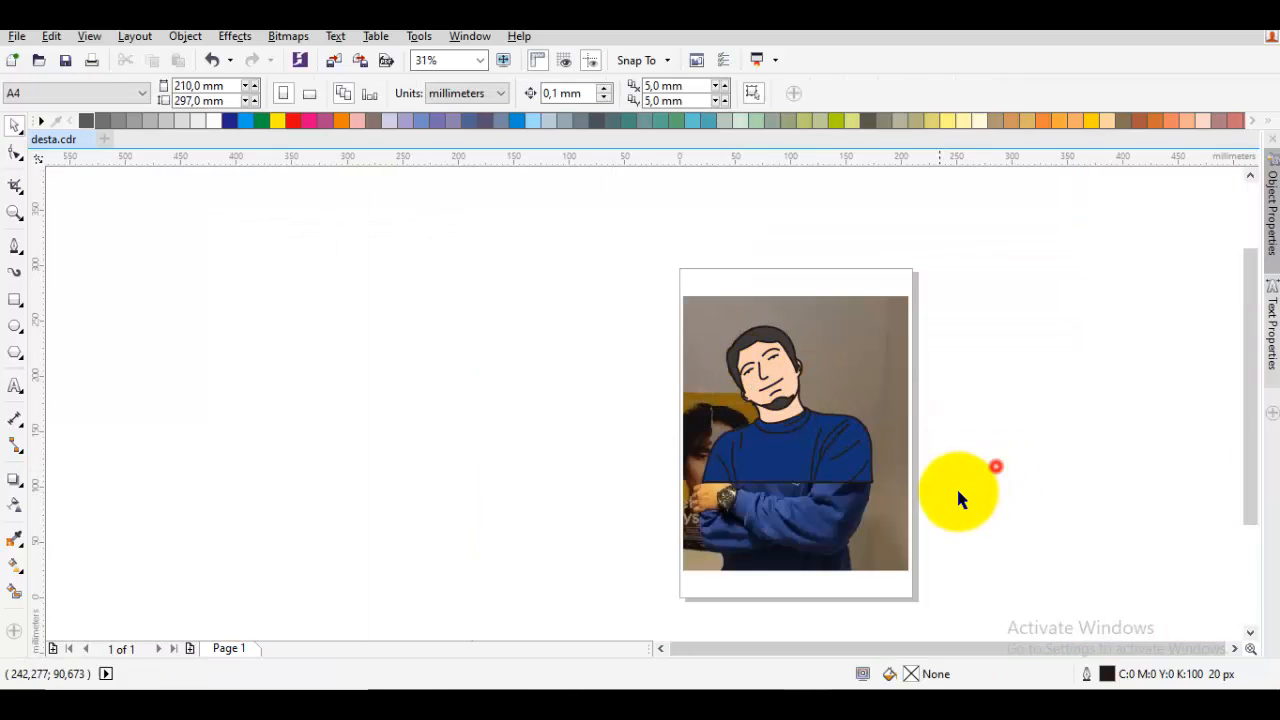
pyautogui.scroll(1, 844, 466)
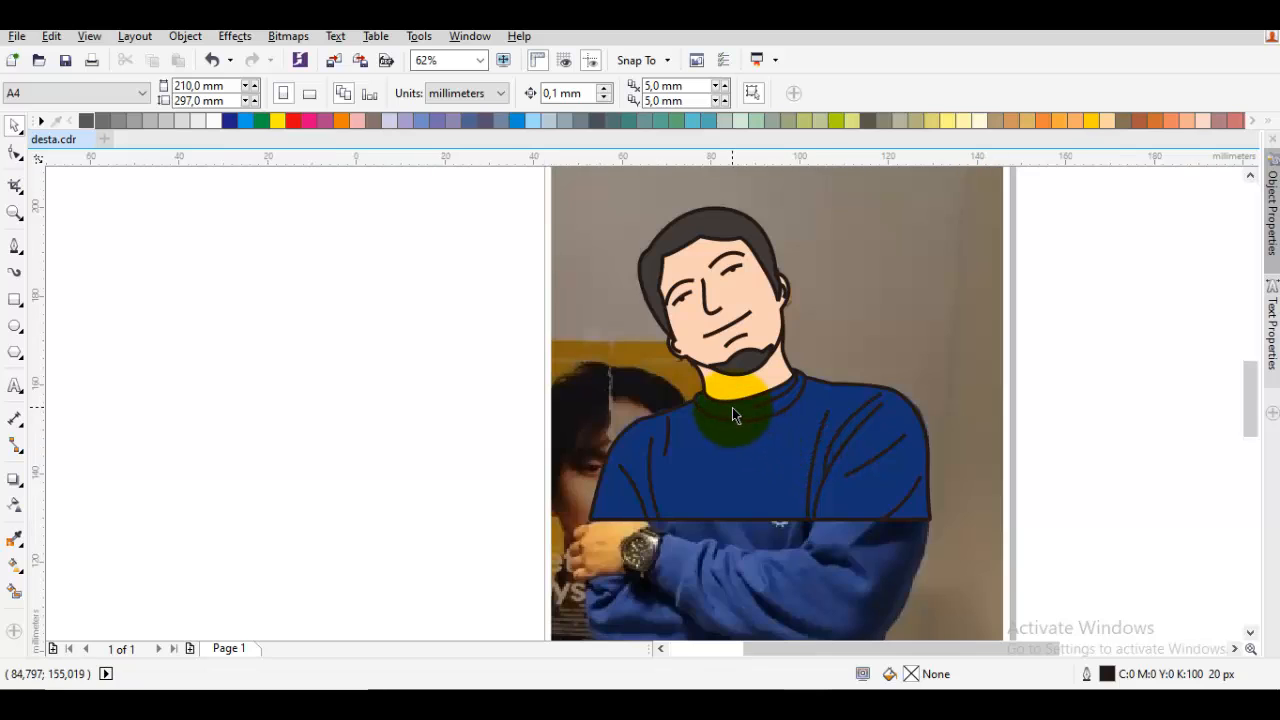
pyautogui.scroll(1, 734, 425)
pyautogui.press('F10')
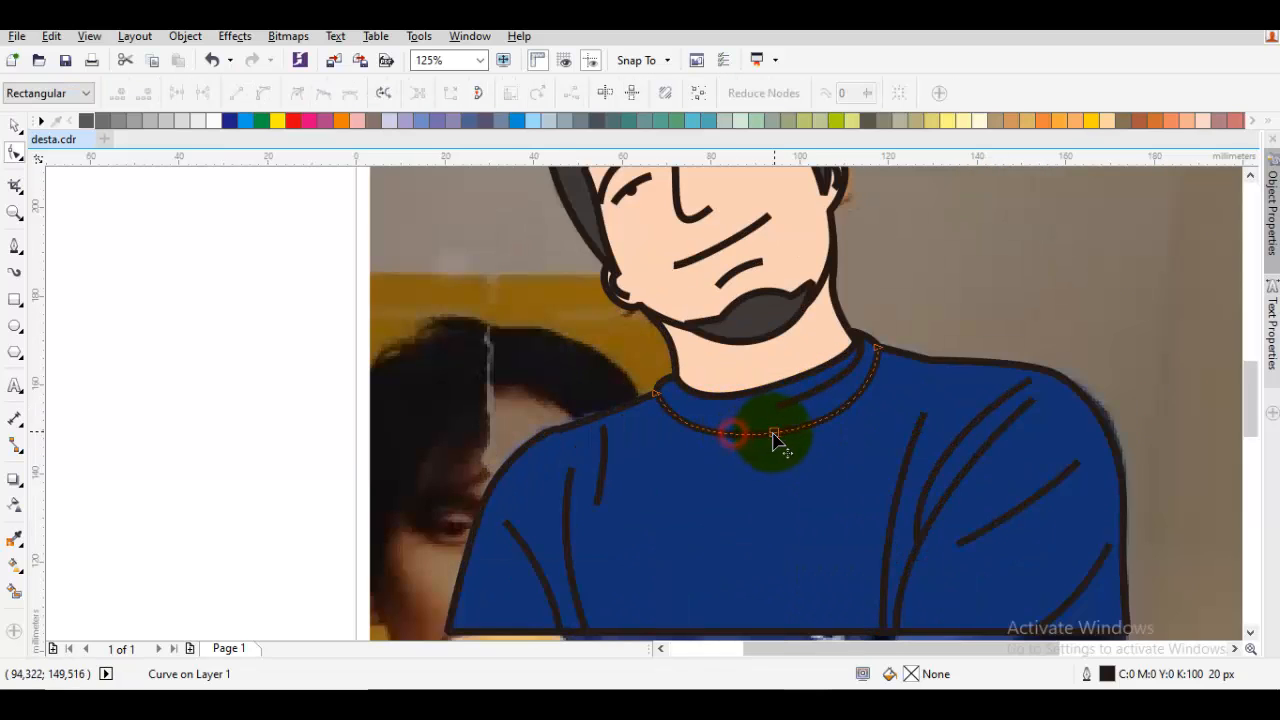
pyautogui.click(774, 432)
pyautogui.press('space')
pyautogui.press('Escape')
pyautogui.scroll(-1, 838, 404)
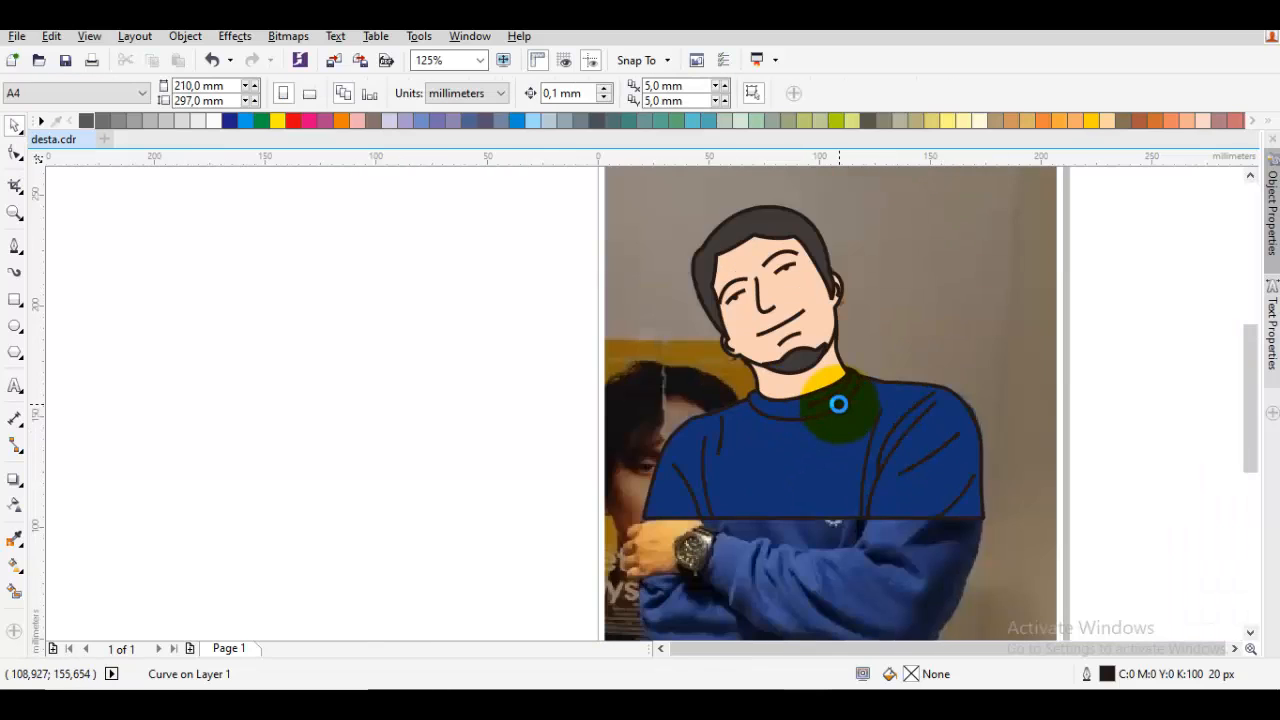
pyautogui.moveTo(868, 421); pyautogui.dragTo(823, 434)
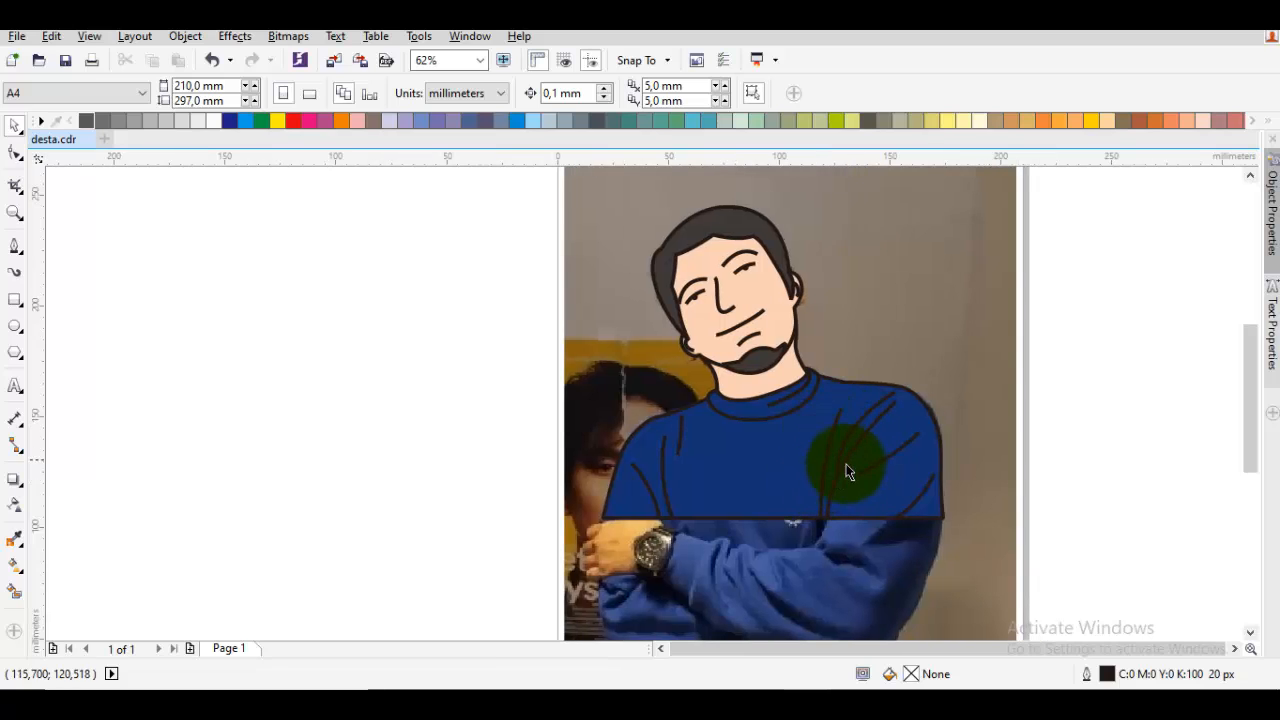
pyautogui.scroll(-1, 791, 428)
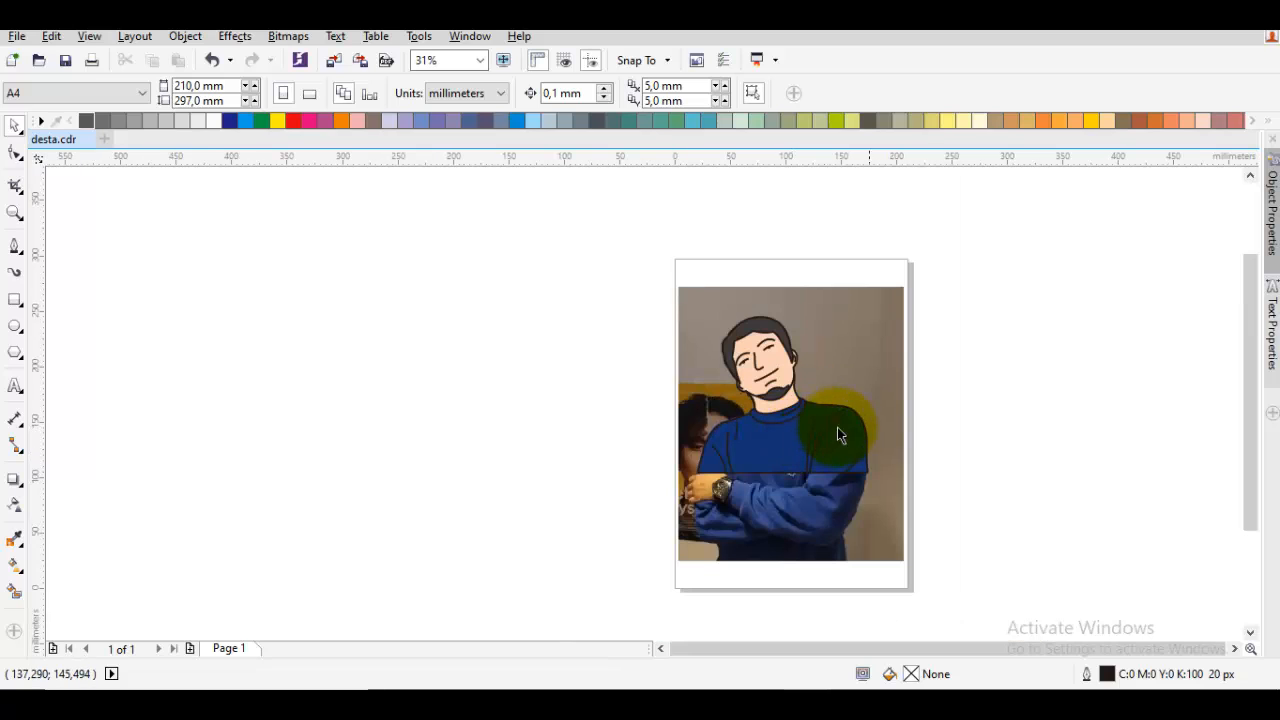
# Copy all the traced portrait objects to the empty area beside the page and group the copy
pyautogui.moveTo(988, 500)
pyautogui.mouseDown()
pyautogui.moveTo(640, 258)
pyautogui.moveTo(657, 268)
pyautogui.mouseUp()
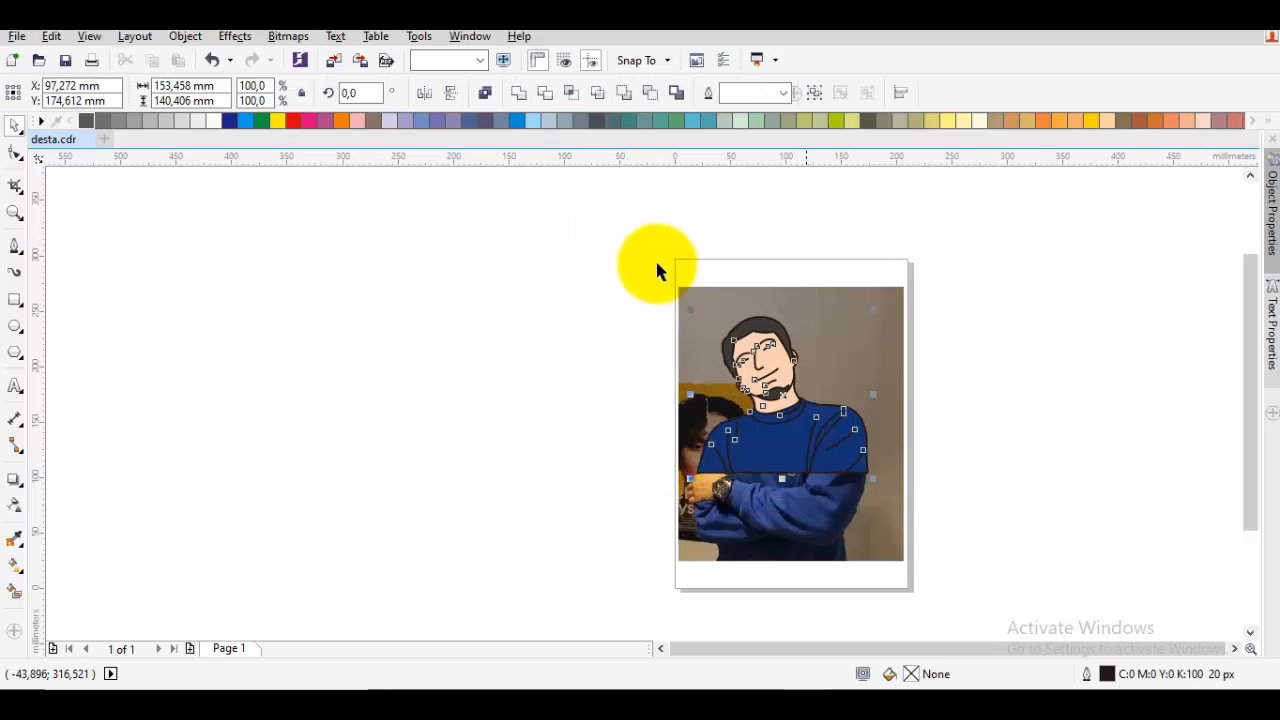
pyautogui.moveTo(812, 342); pyautogui.dragTo(1048, 350)
pyautogui.rightClick(1048, 350)
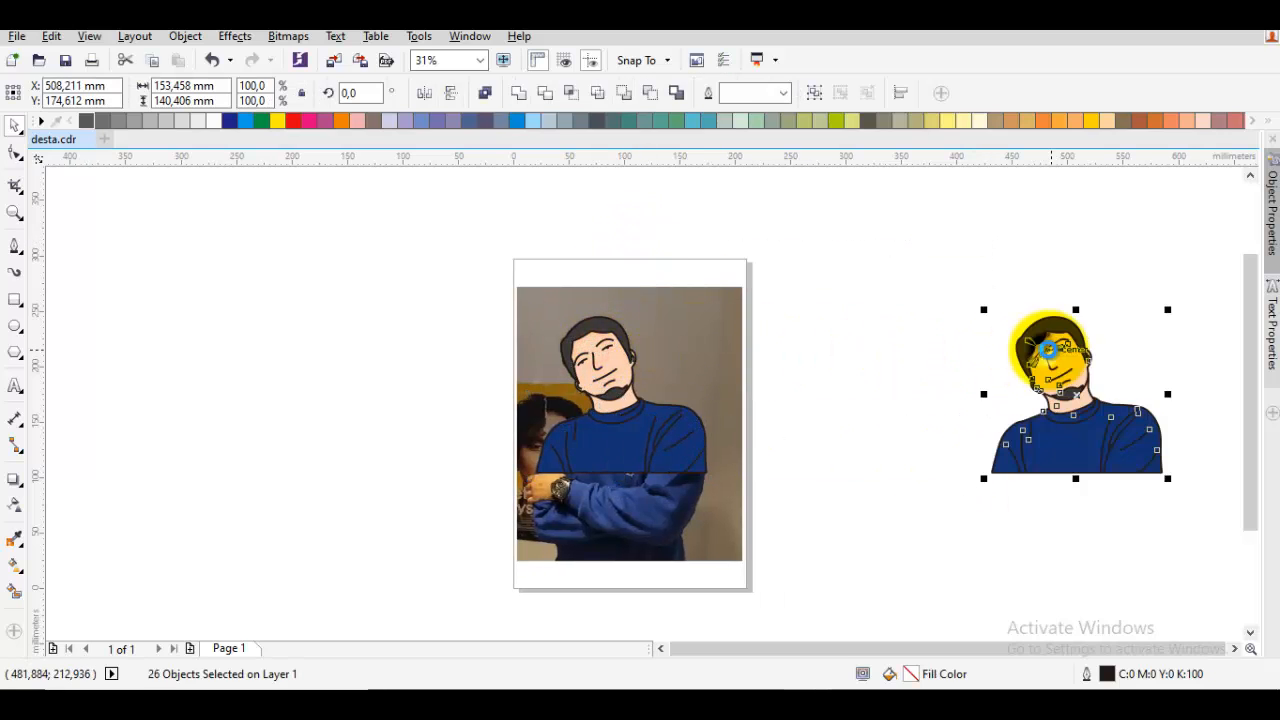
pyautogui.rightClick(1050, 351)
pyautogui.click(1097, 370)
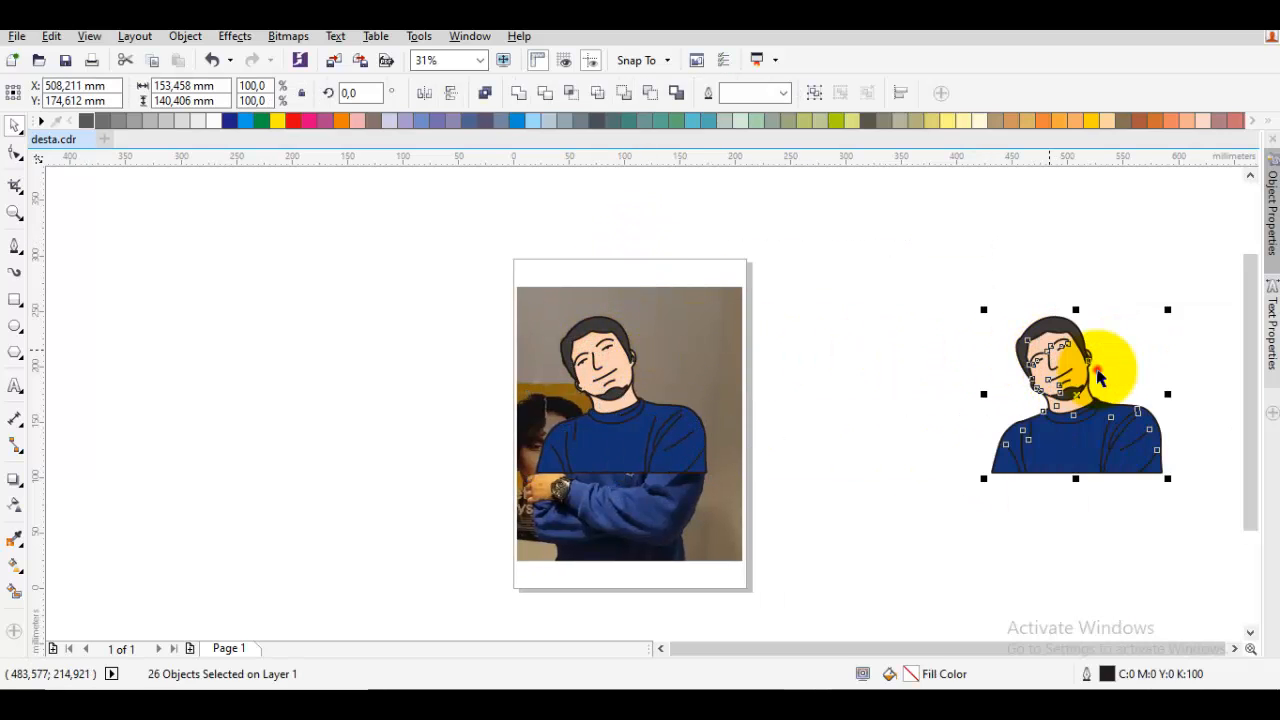
pyautogui.moveTo(1186, 352); pyautogui.dragTo(928, 386)
pyautogui.click(933, 386)
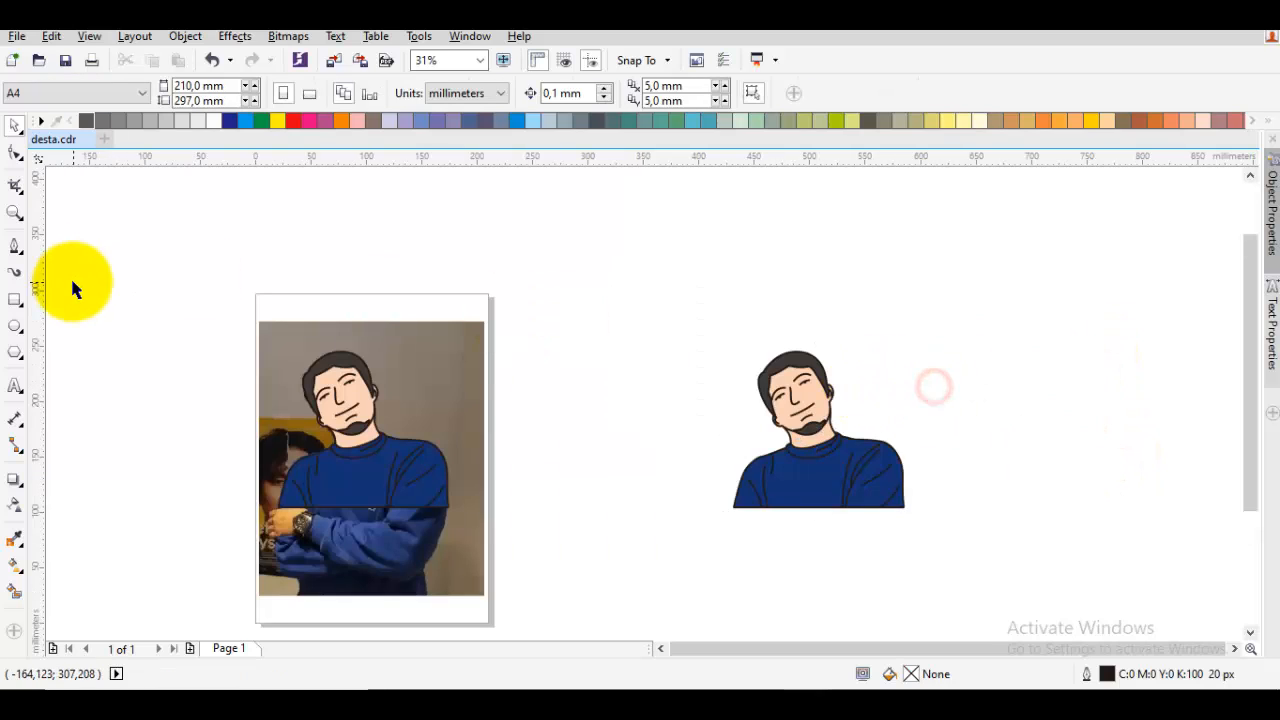
# Draw a rectangle about 133 x 89 mm over the copied portrait and fill it with the C:0 M:0 Y:20 K:40 beige
pyautogui.click(15, 299)
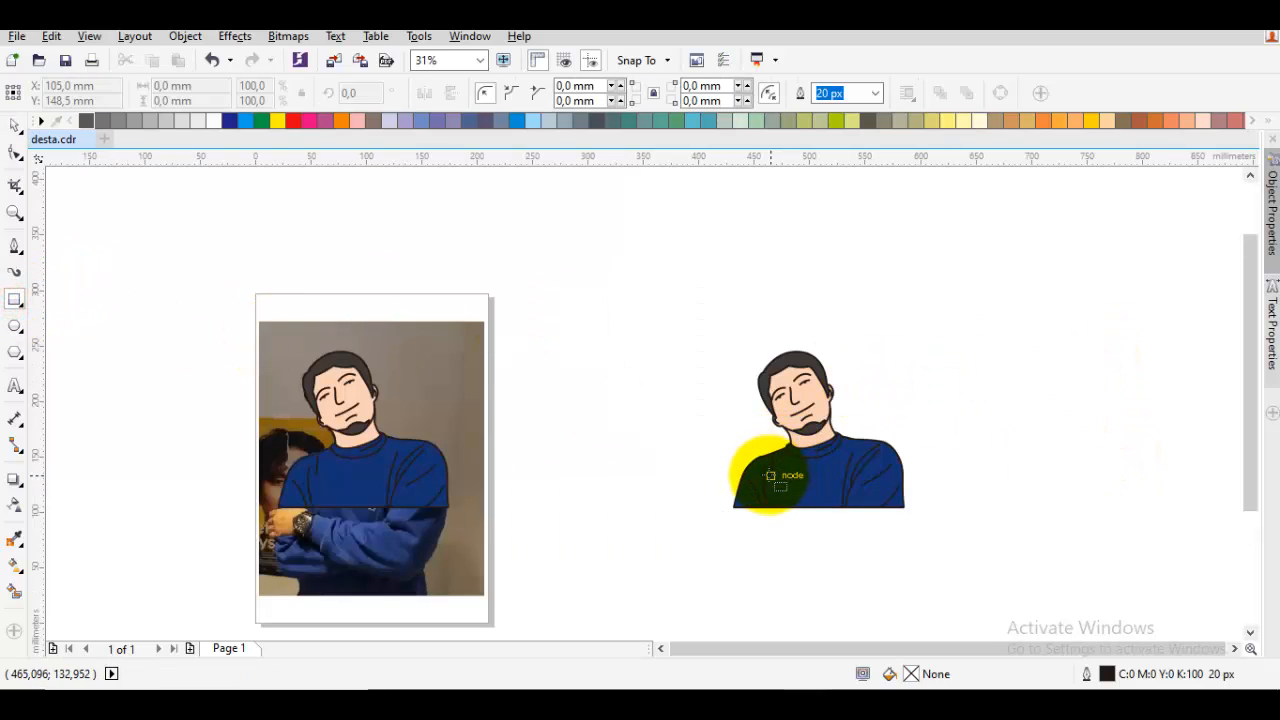
pyautogui.moveTo(748, 479)
pyautogui.mouseDown()
pyautogui.moveTo(797, 399)
pyautogui.moveTo(843, 369)
pyautogui.moveTo(897, 377)
pyautogui.mouseUp()
pyautogui.press('space')
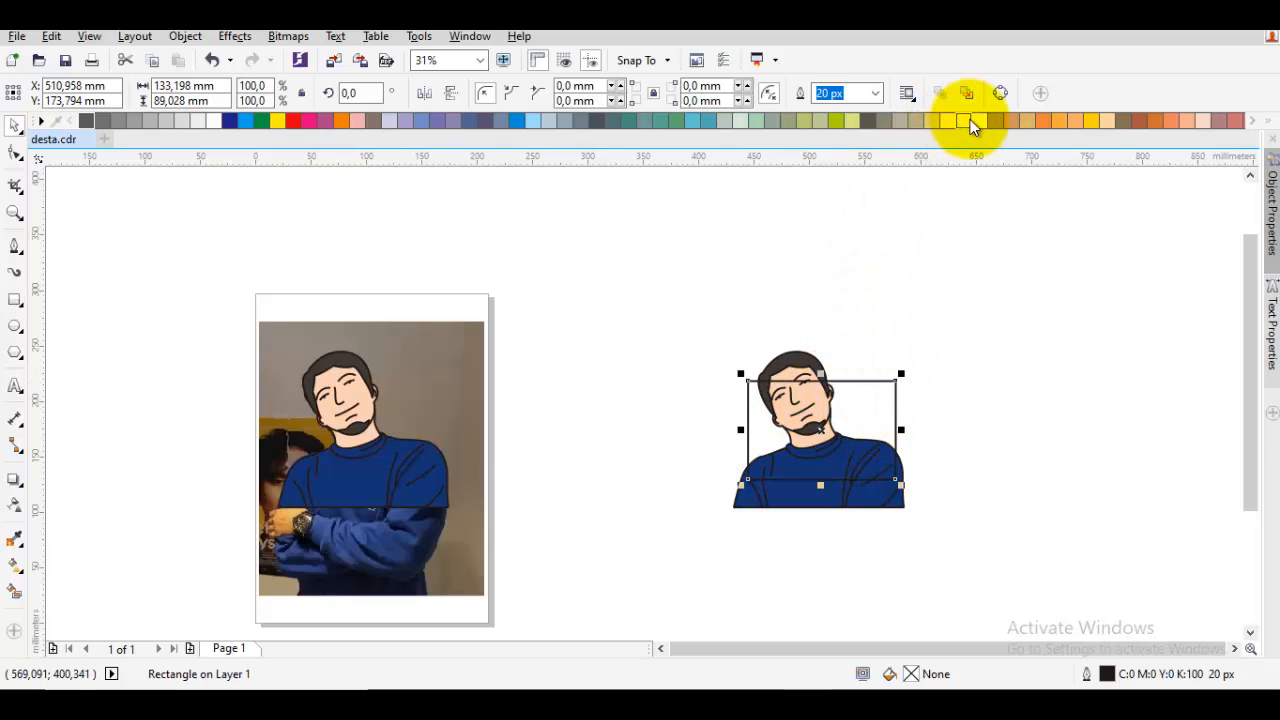
pyautogui.click(899, 120)
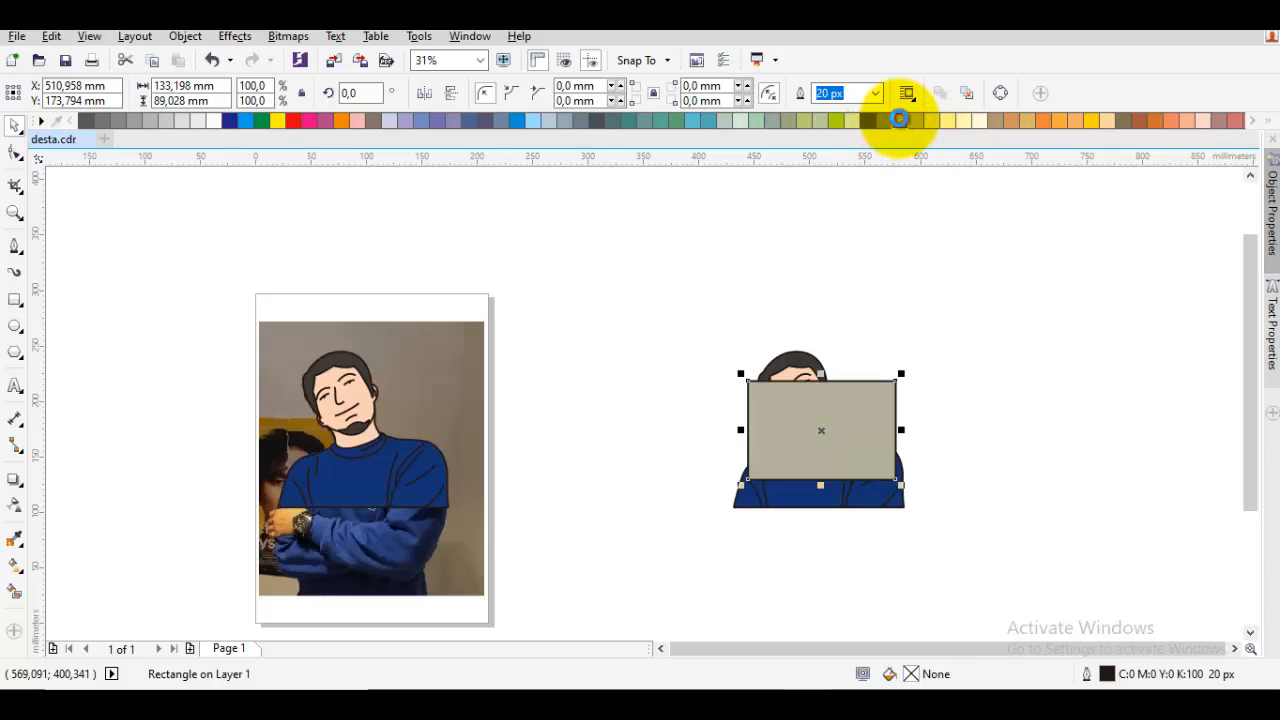
# Send the rectangle to the back of the layer, behind the copied portrait
pyautogui.rightClick(860, 420)
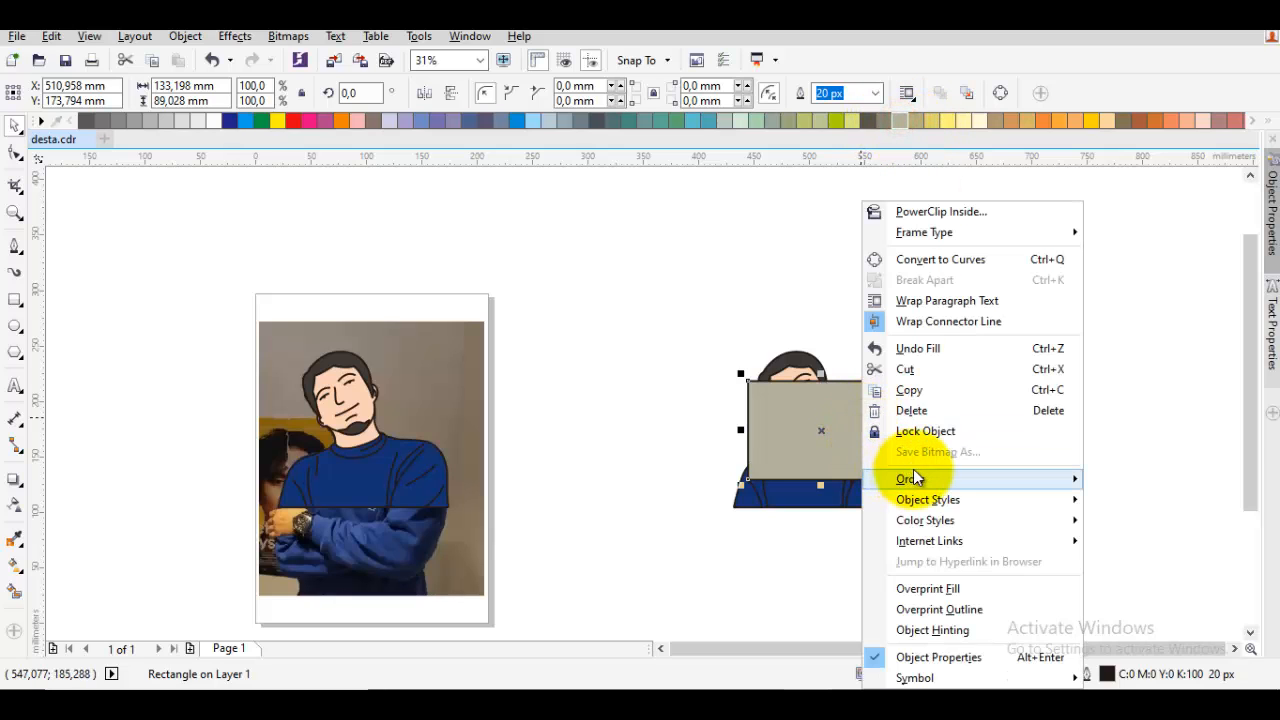
pyautogui.moveTo(918, 479)
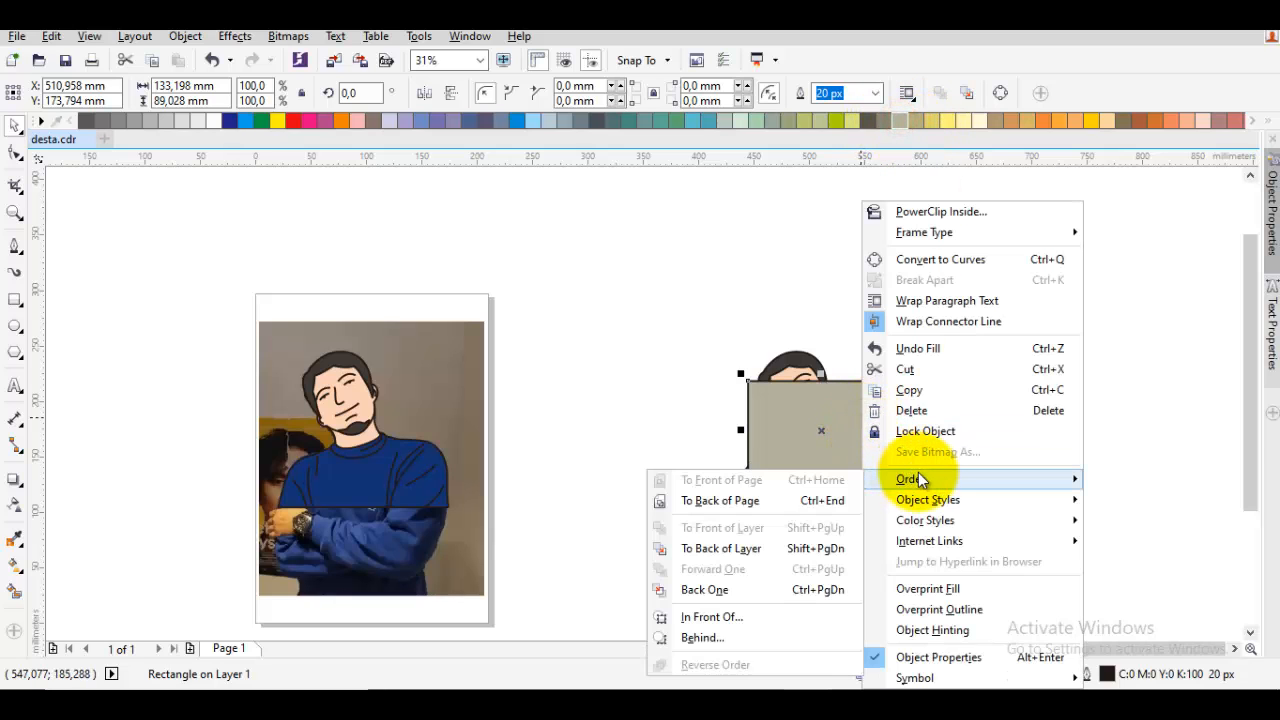
pyautogui.click(739, 549)
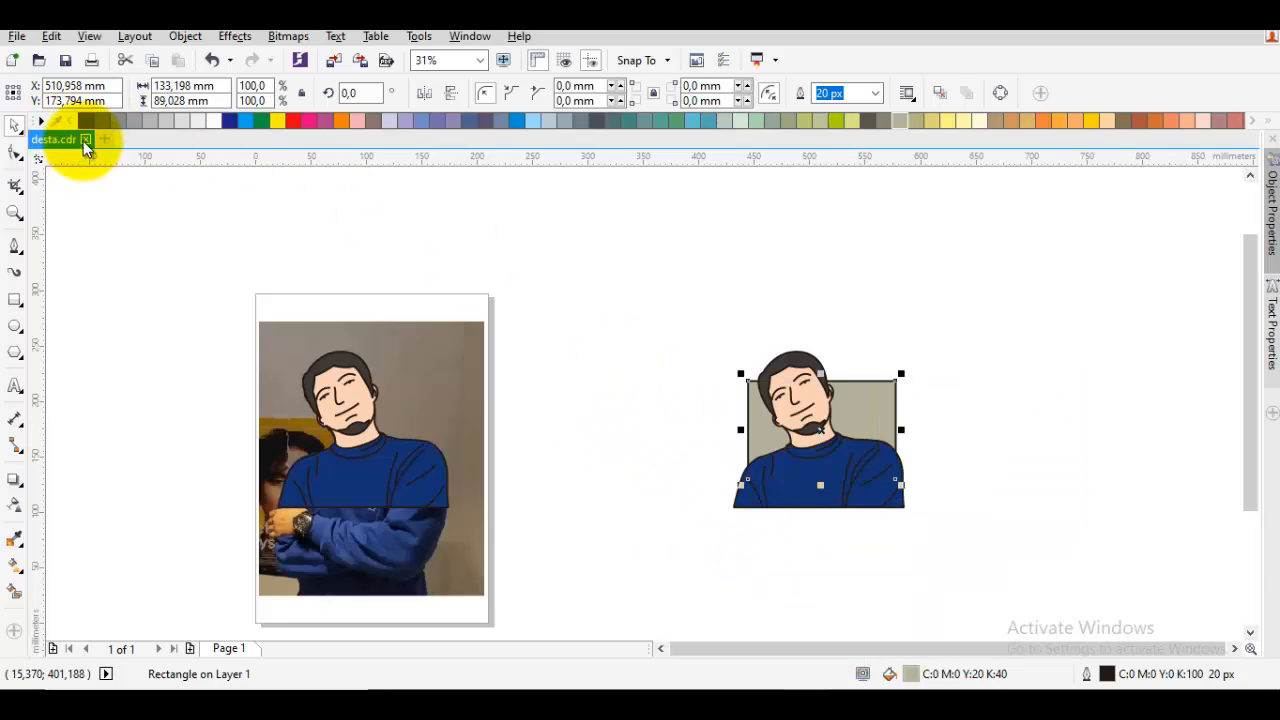
# Remove the background rectangle's outline and fill it with Powder Blue (C:20 M:20 Y:0 K:0)
pyautogui.scroll(-3, 79, 121)
pyautogui.scroll(4, 79, 121)
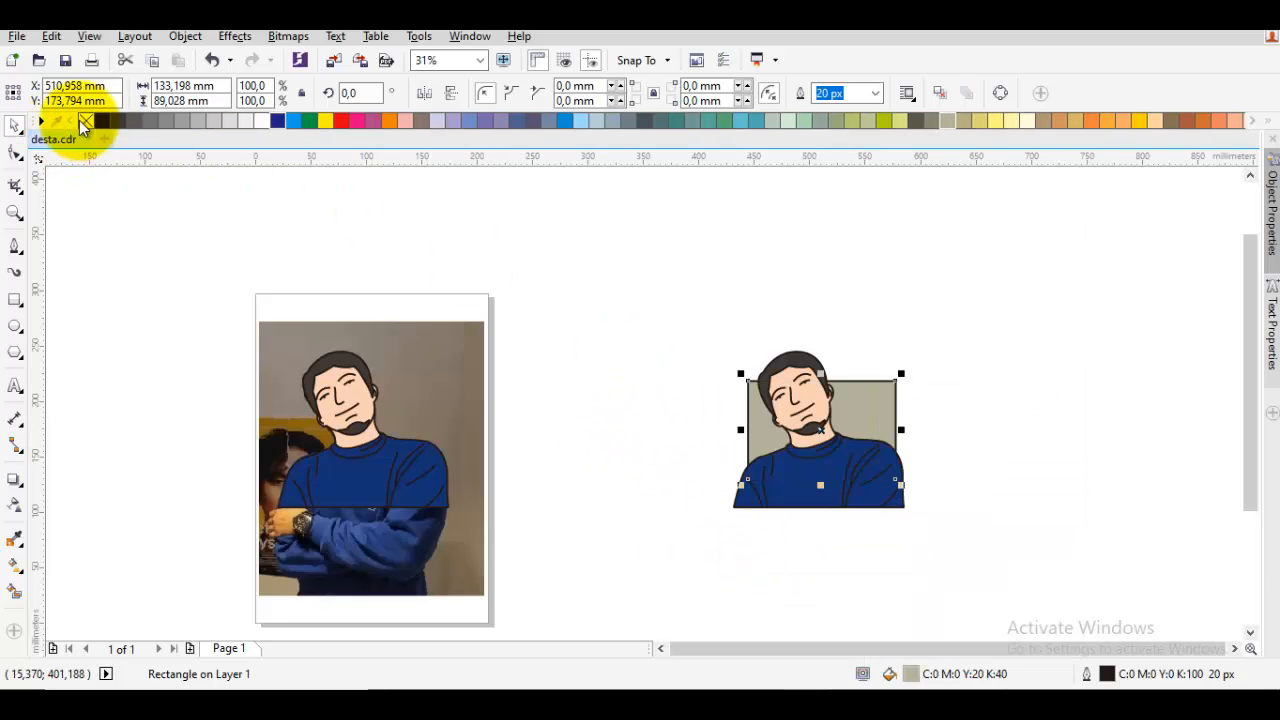
pyautogui.rightClick(84, 120)
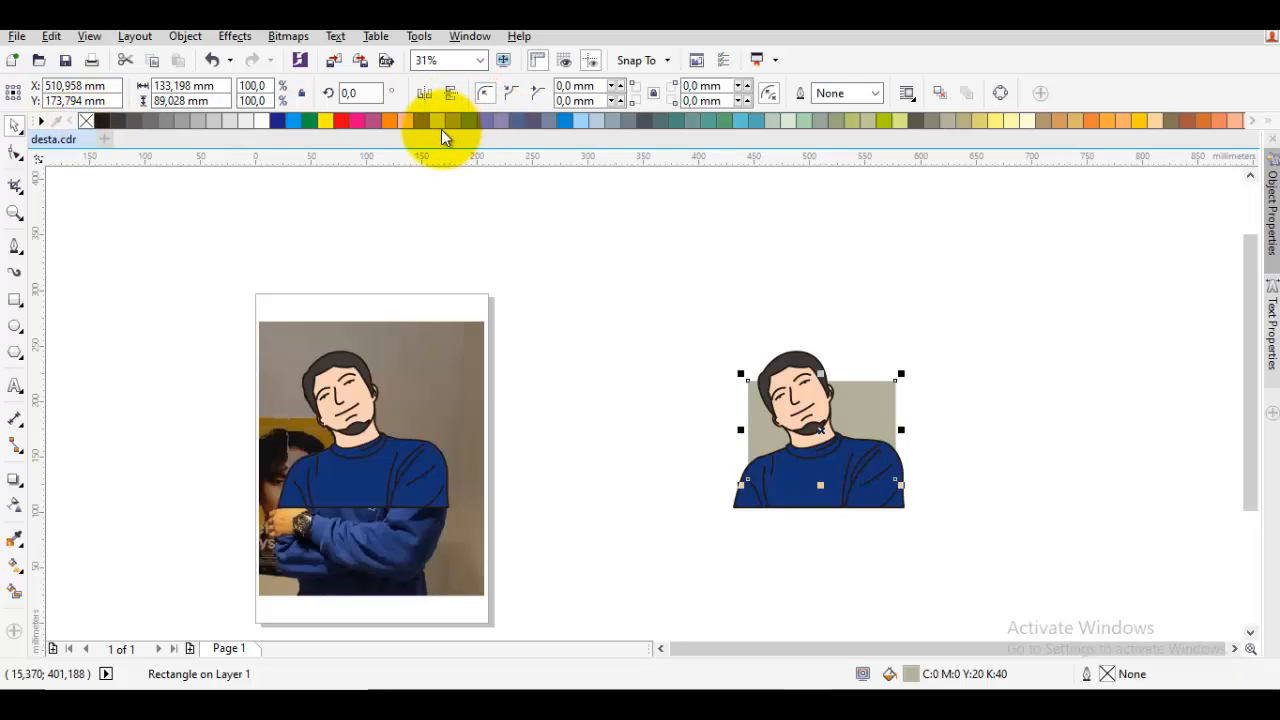
pyautogui.click(438, 122)
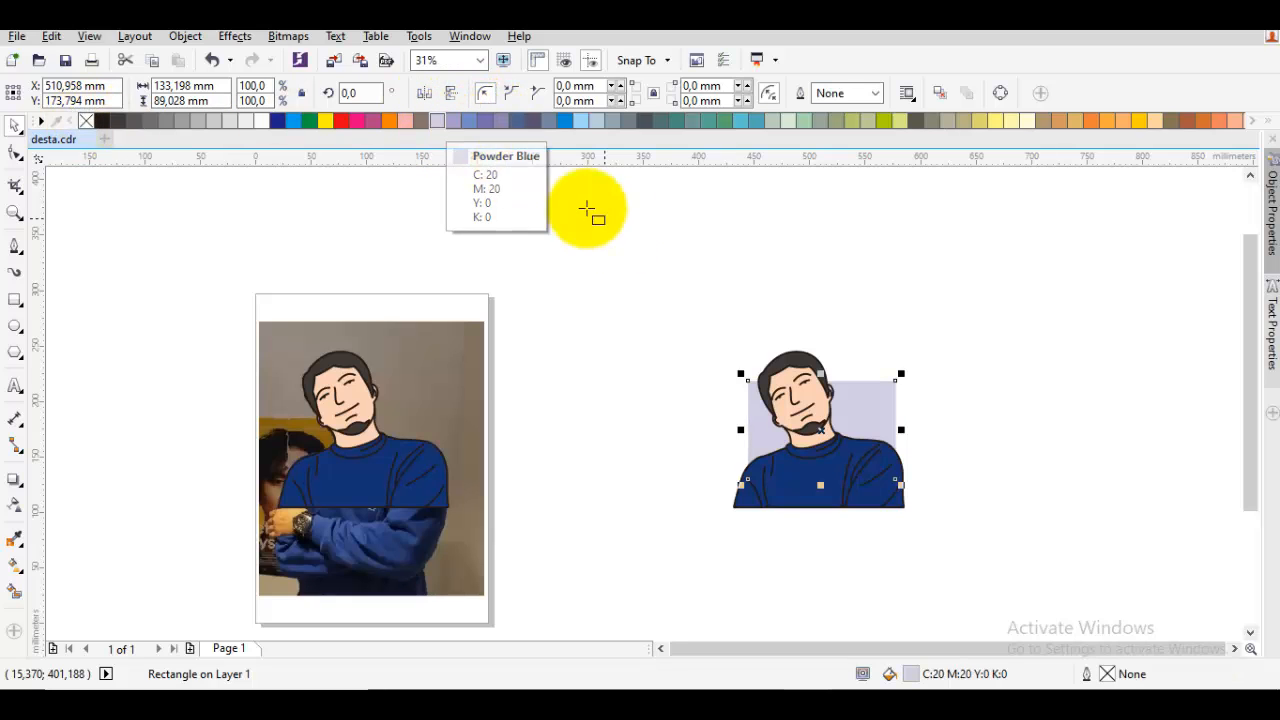
pyautogui.press('Escape')
pyautogui.press('space')
# Group the copied portrait with its background rectangle
pyautogui.click(648, 274)
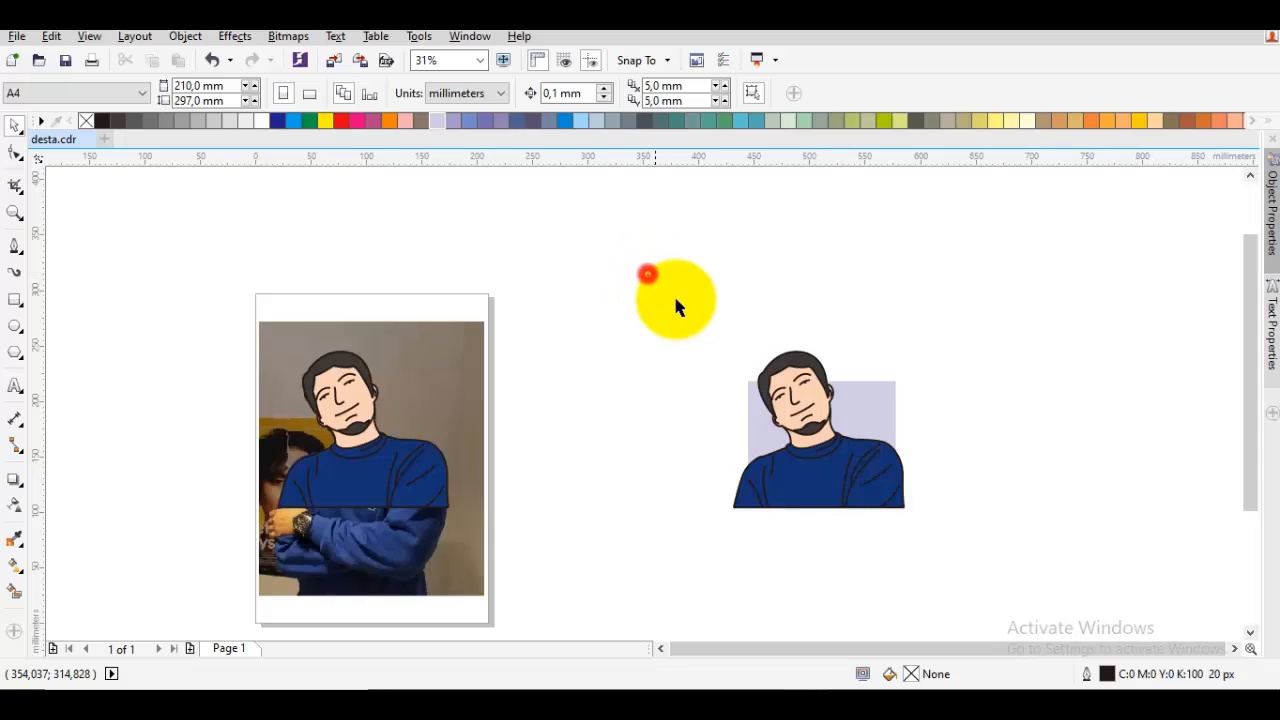
pyautogui.moveTo(675, 305); pyautogui.dragTo(1045, 552)
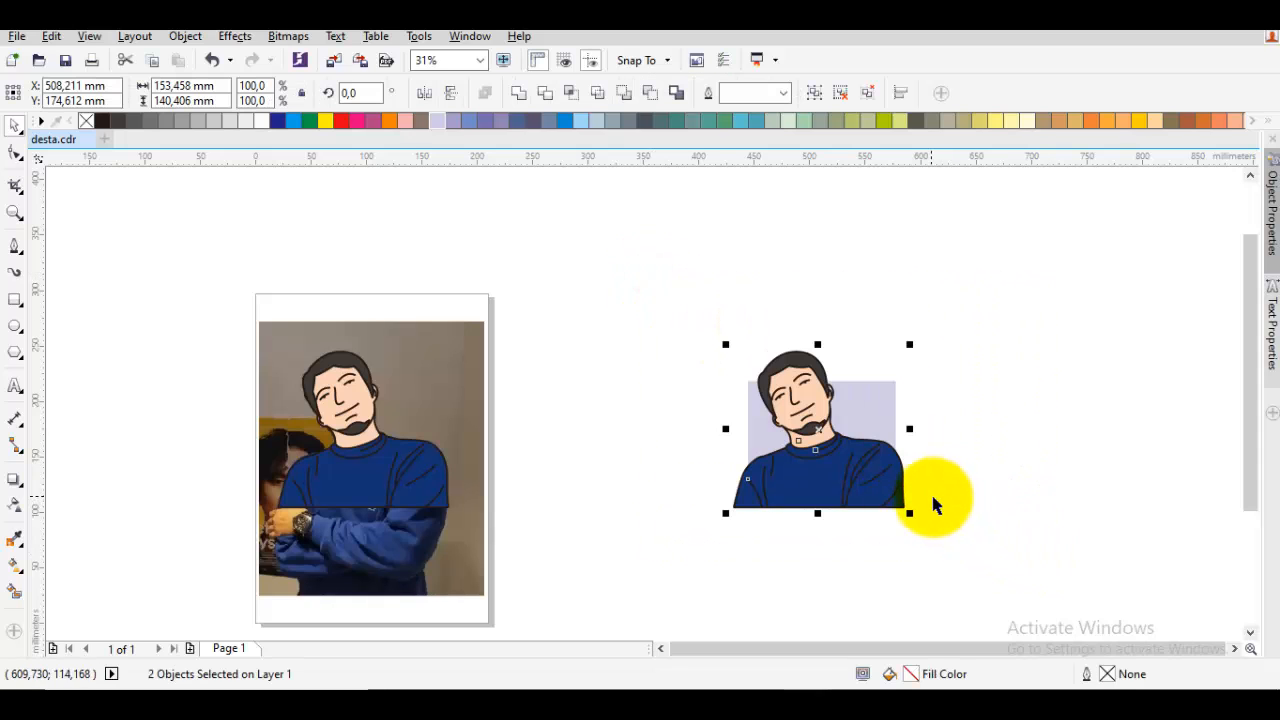
pyautogui.hotkey('ctrl', 'g')
pyautogui.click(964, 404)
pyautogui.click(862, 417)
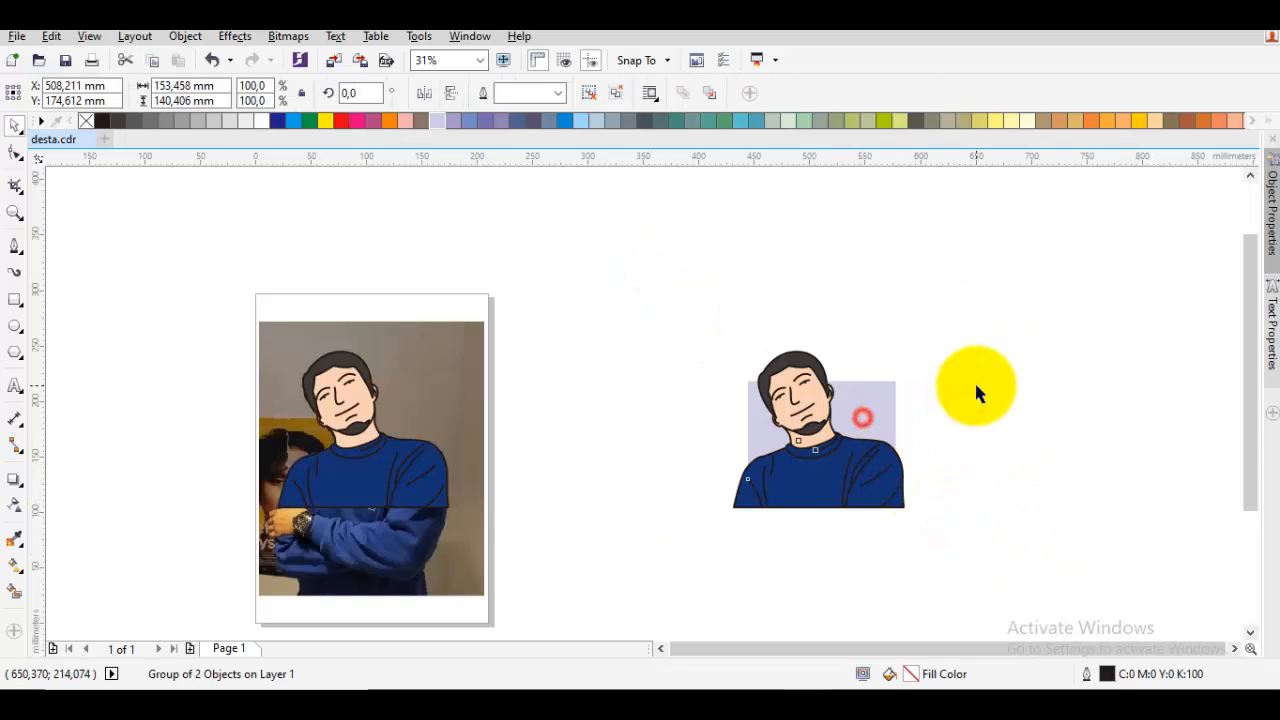
pyautogui.click(976, 386)
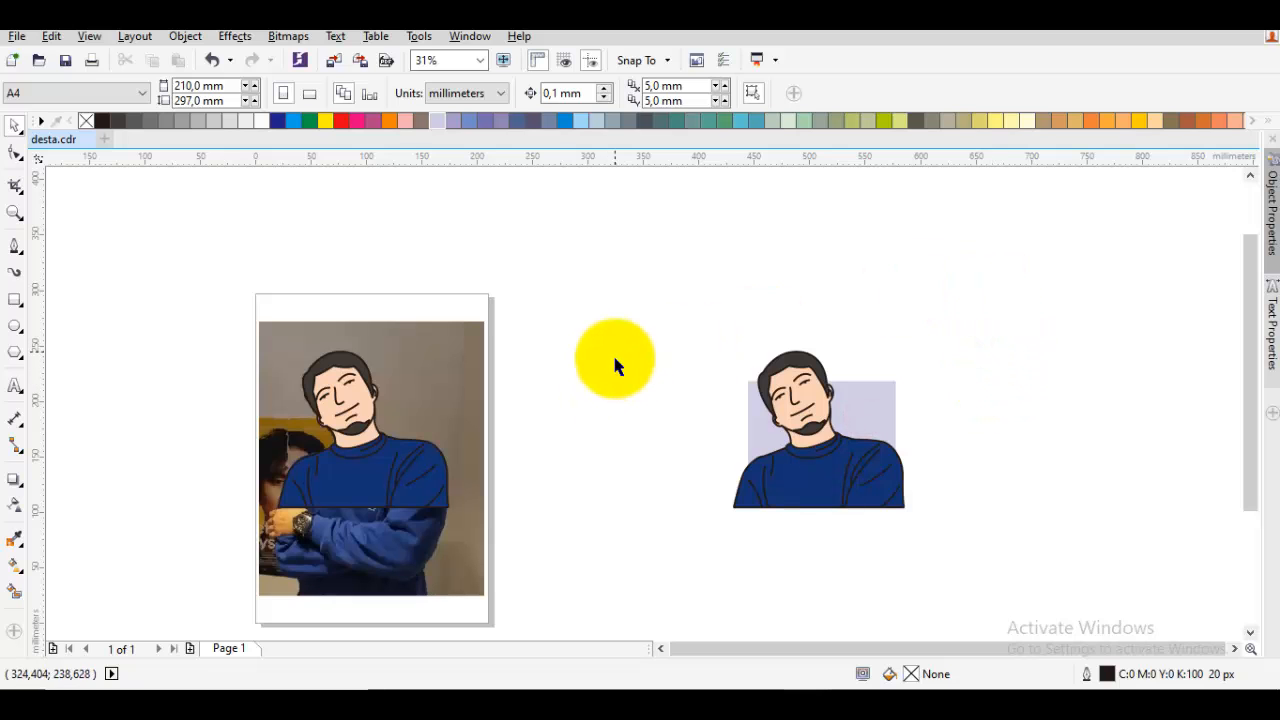
pyautogui.scroll(4, 663, 343)
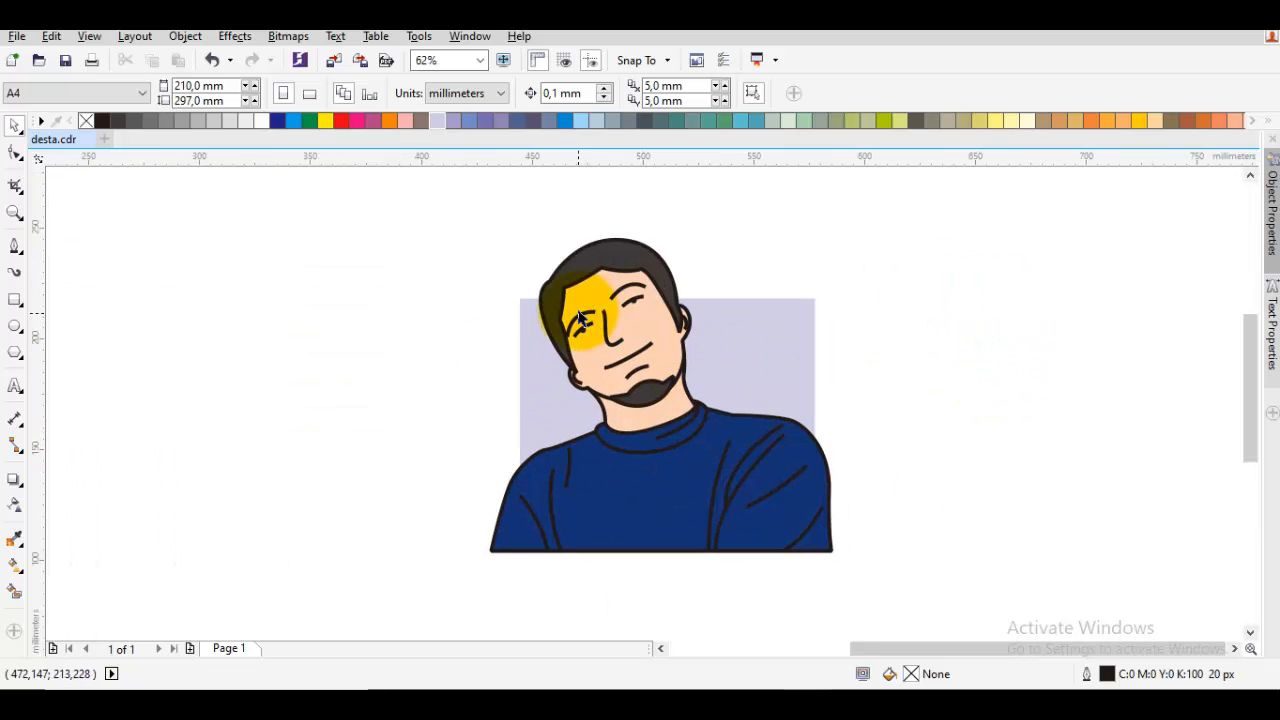